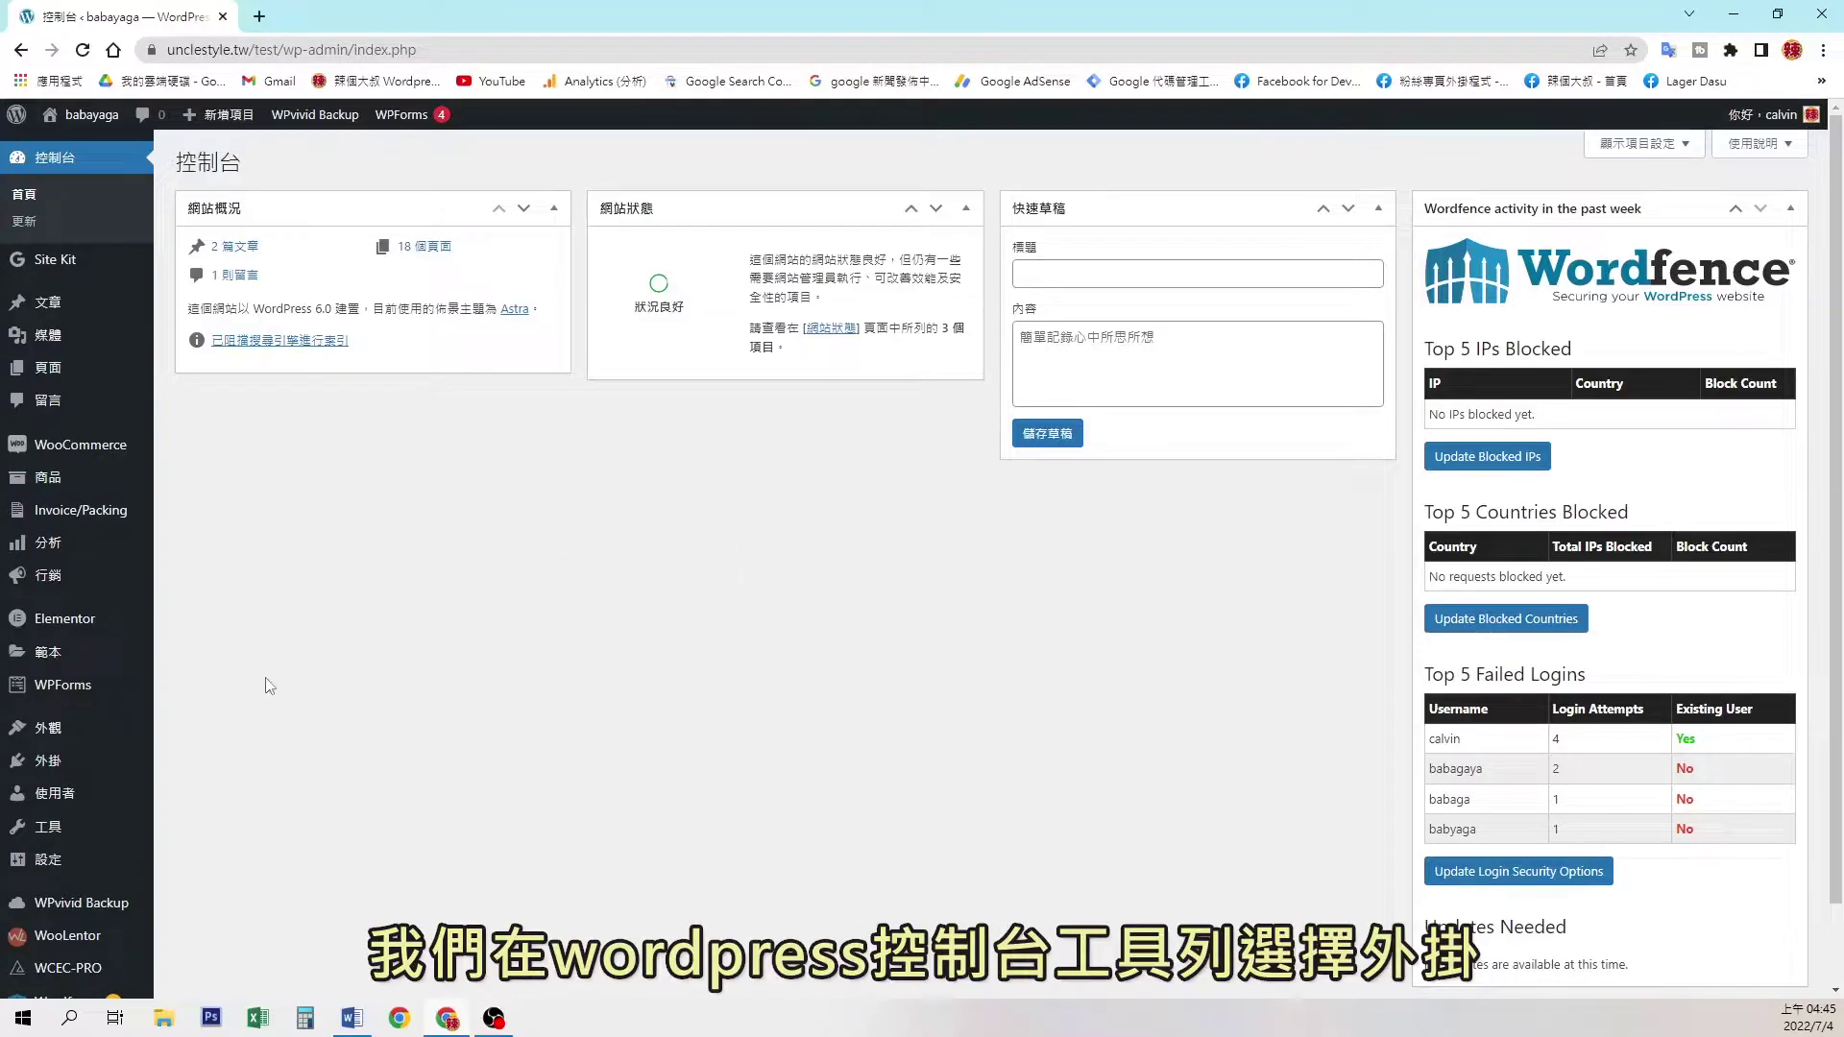
Search the plugin directory for "members", then install and activate Members – Membership & User Role Editor Plugin.
{"action": "mouse_move", "coordinate": [60, 764]}
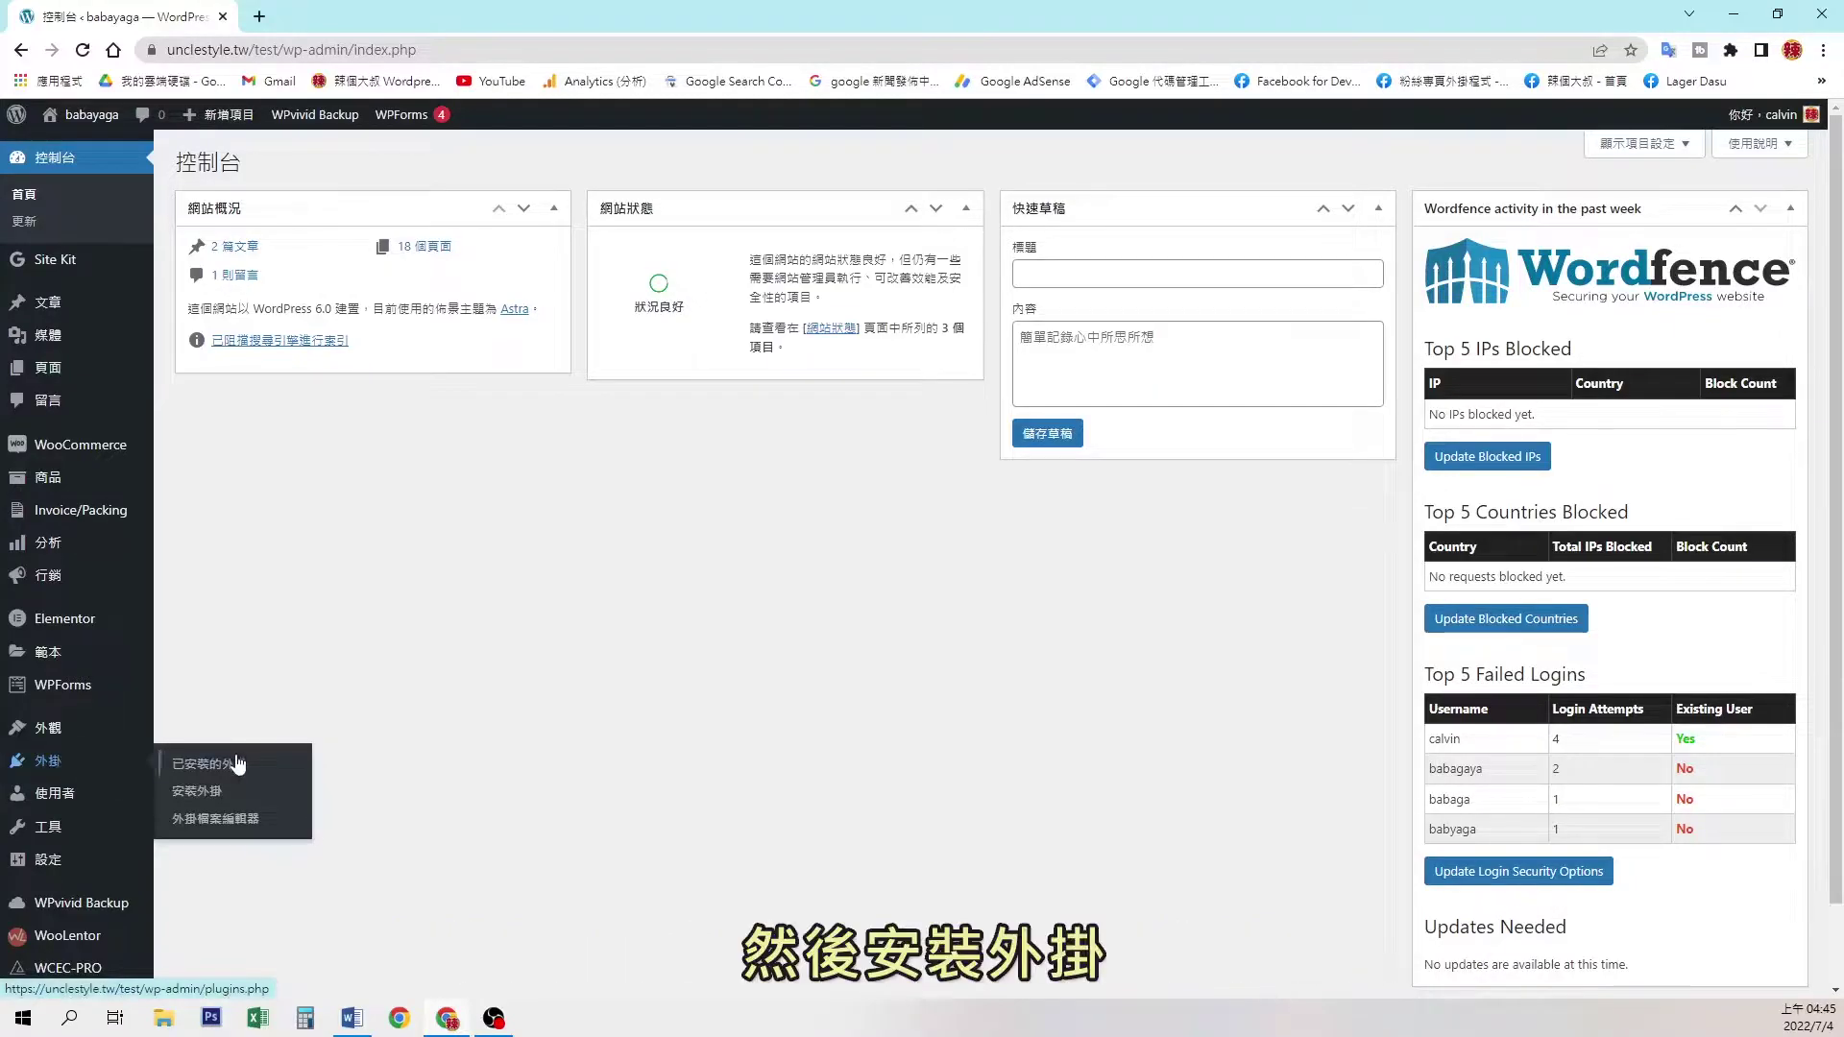
{"action": "left_click", "coordinate": [234, 793]}
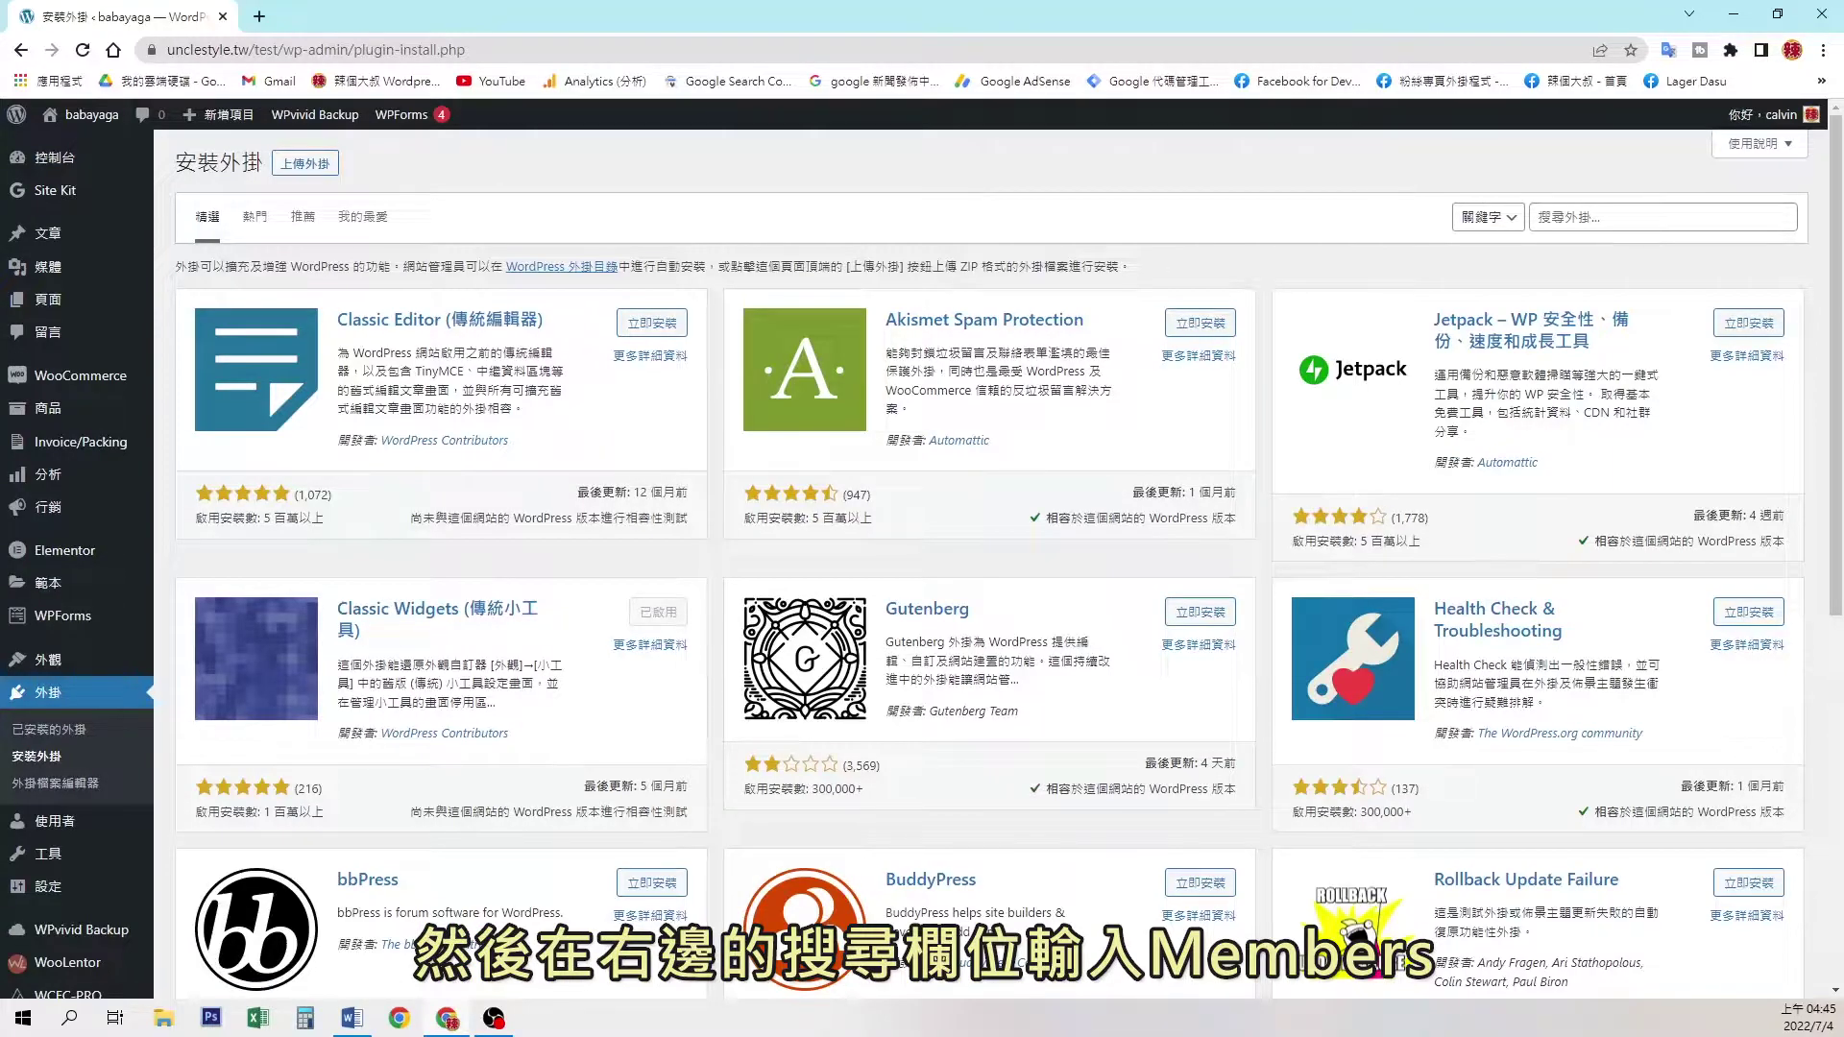
{"action": "left_click", "coordinate": [1652, 219]}
{"action": "type", "text": "members"}
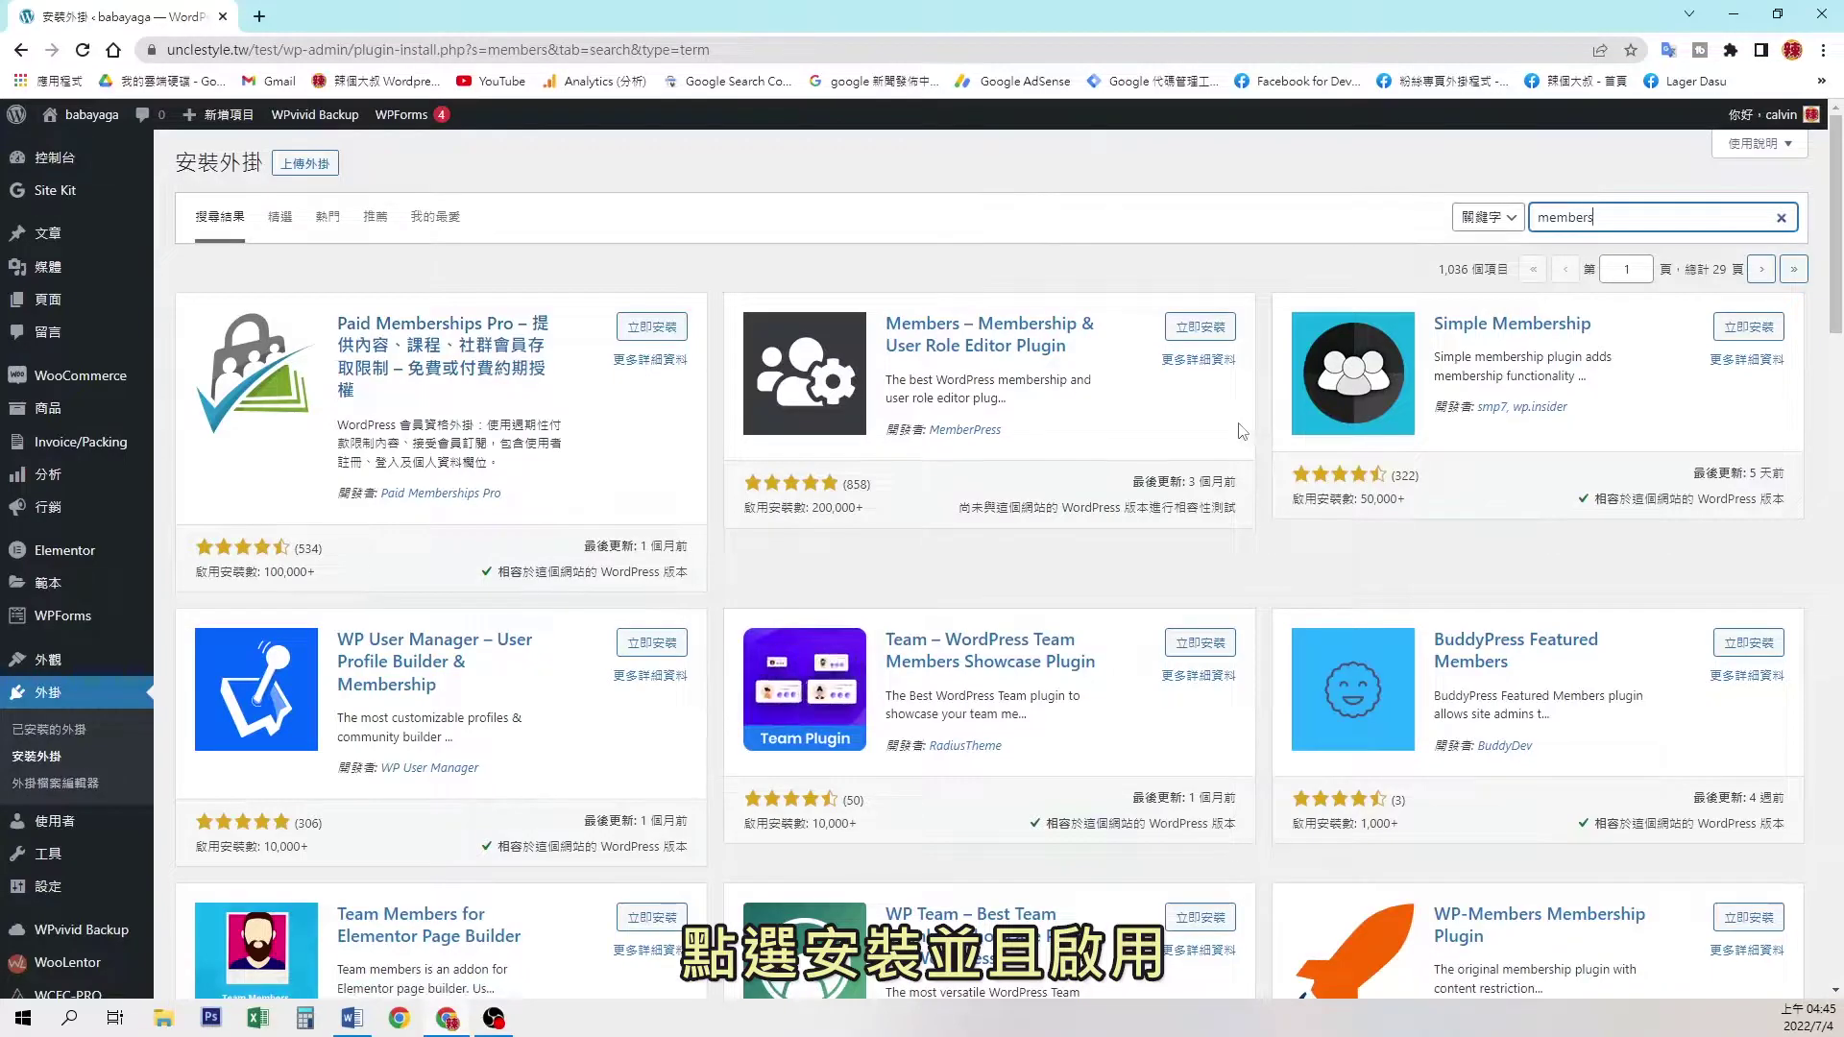
{"action": "left_click", "coordinate": [1200, 326]}
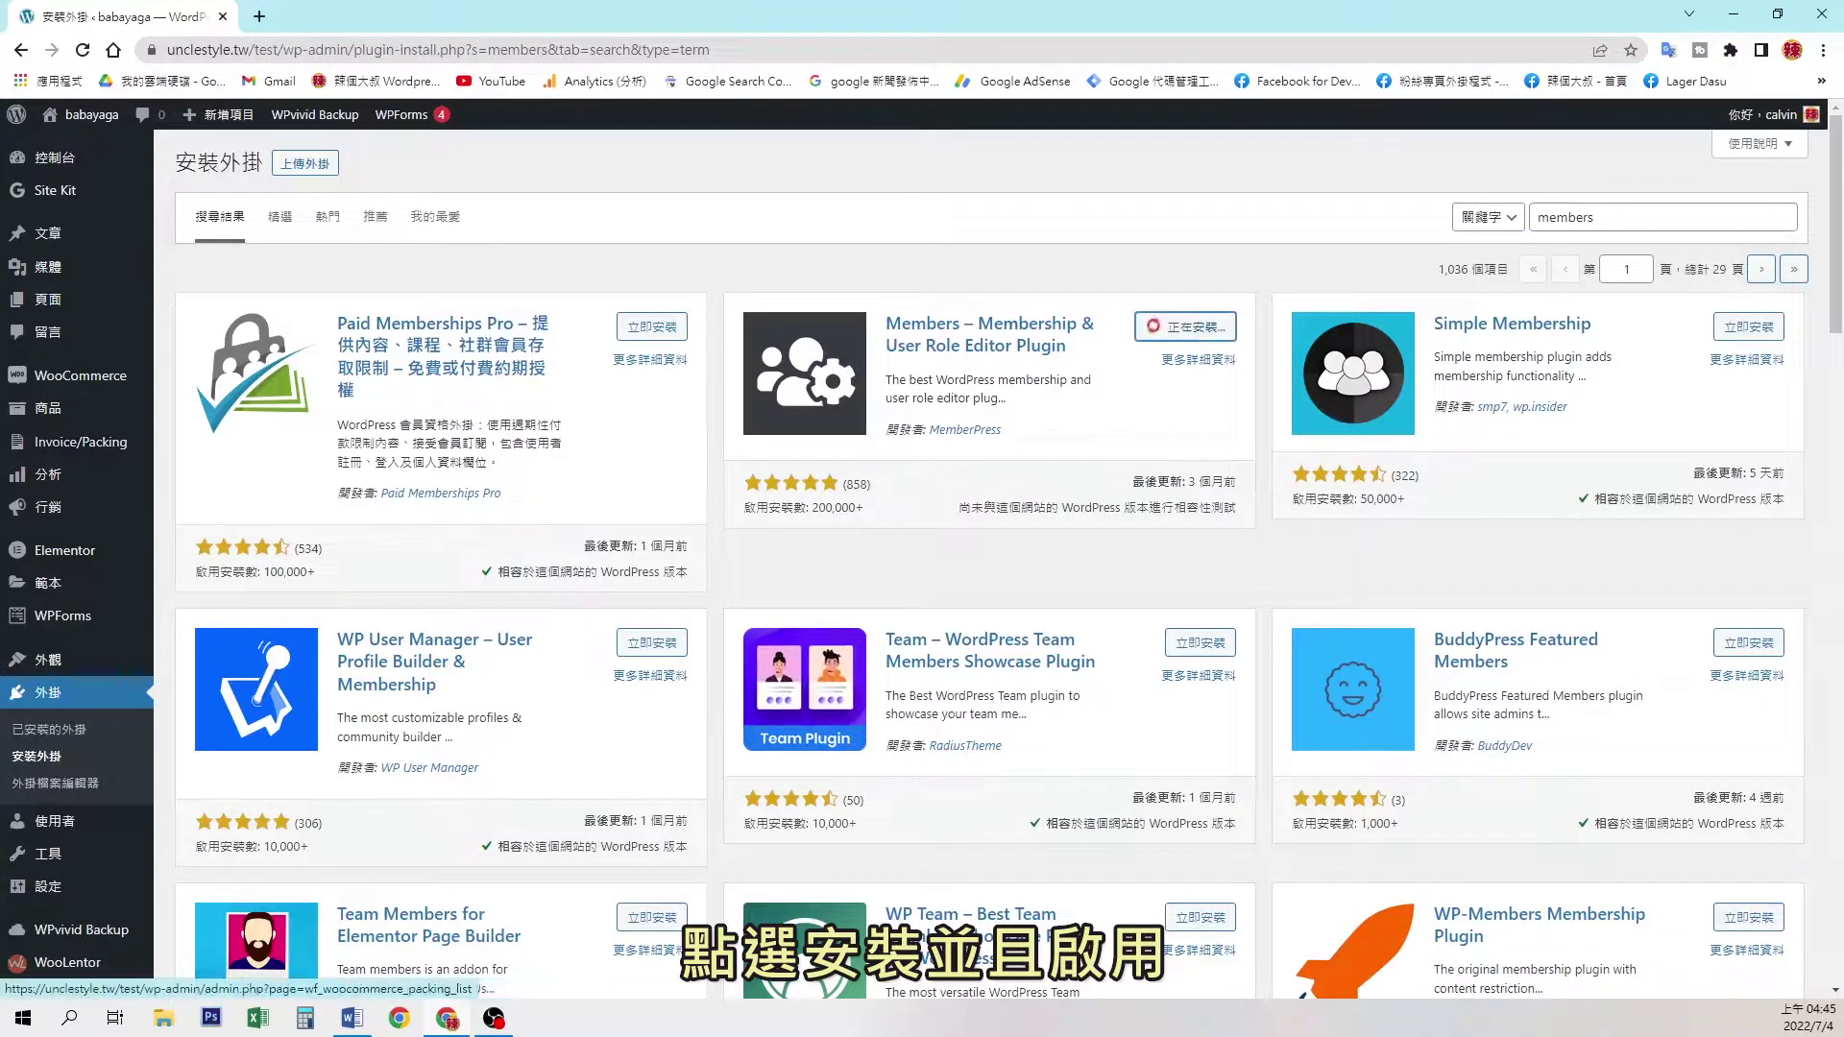
{"action": "left_click", "coordinate": [1213, 326]}
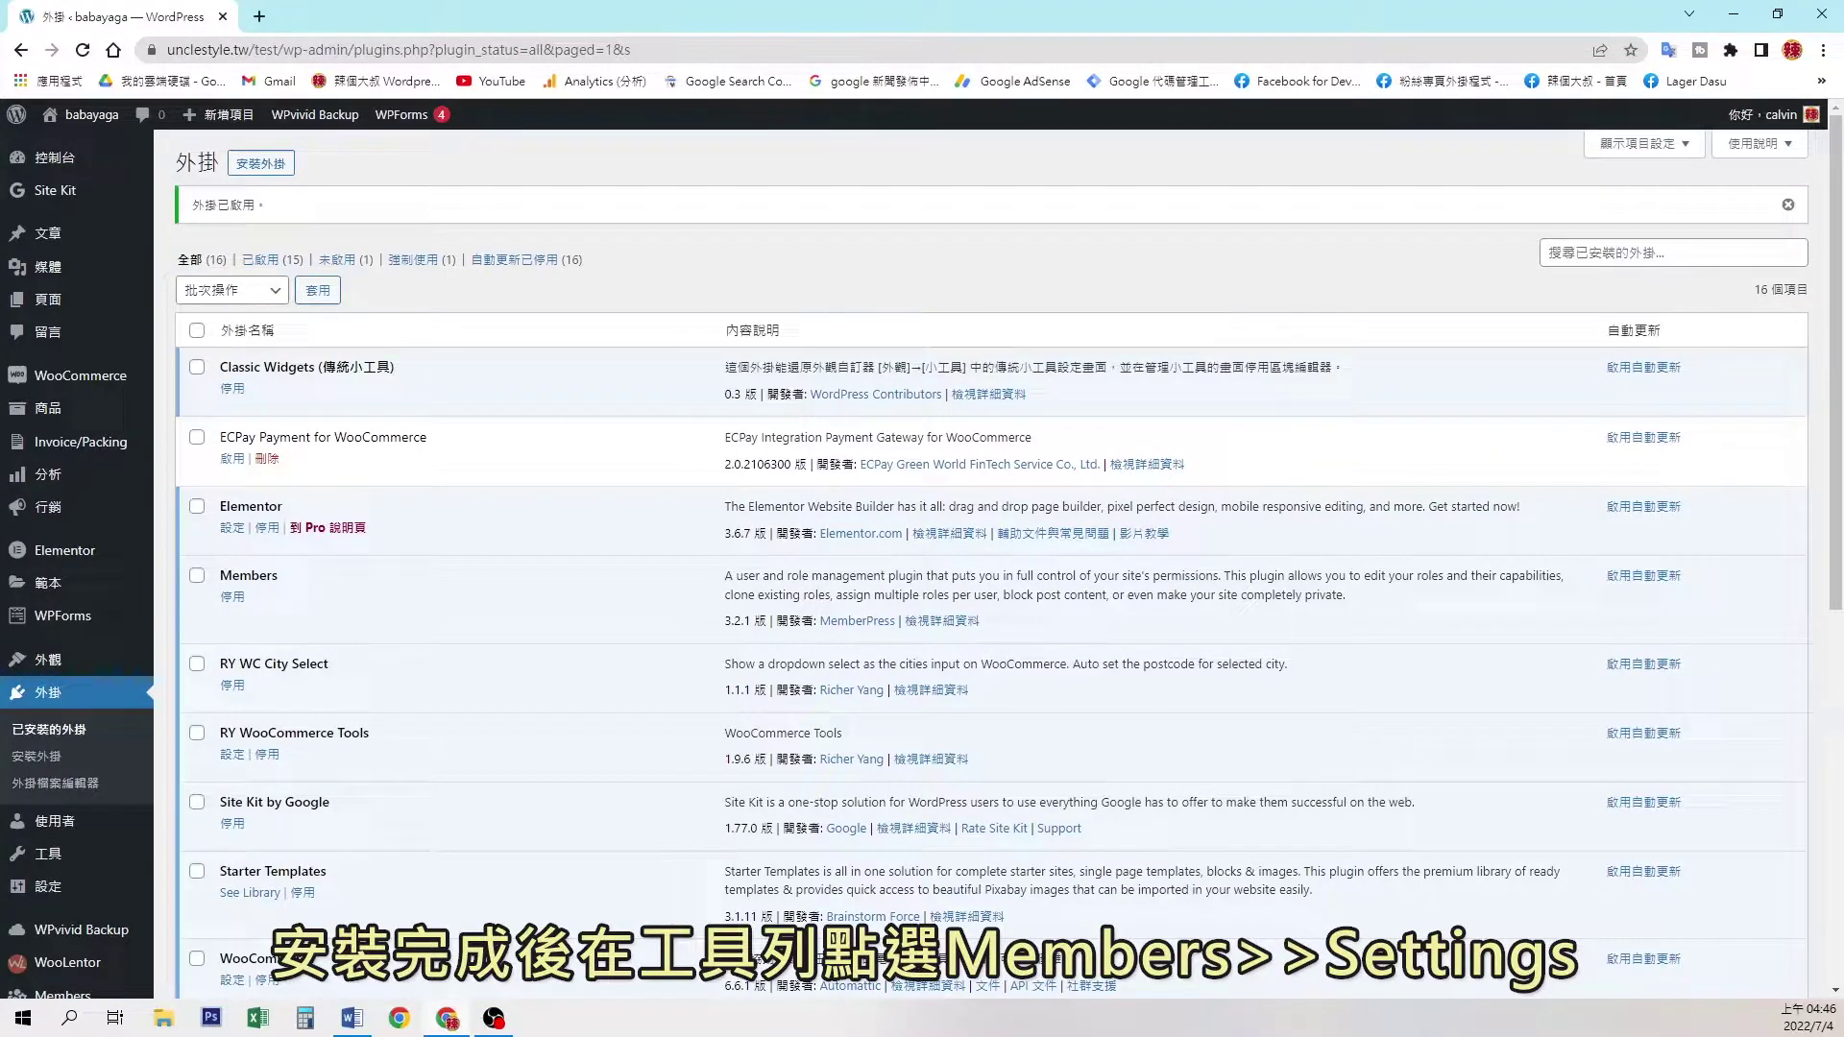
Open the Members plugin's settings, review the Chinese content permissions error message, and save the settings.
{"action": "scroll", "coordinate": [285, 723], "scroll_direction": "down", "scroll_amount": 4}
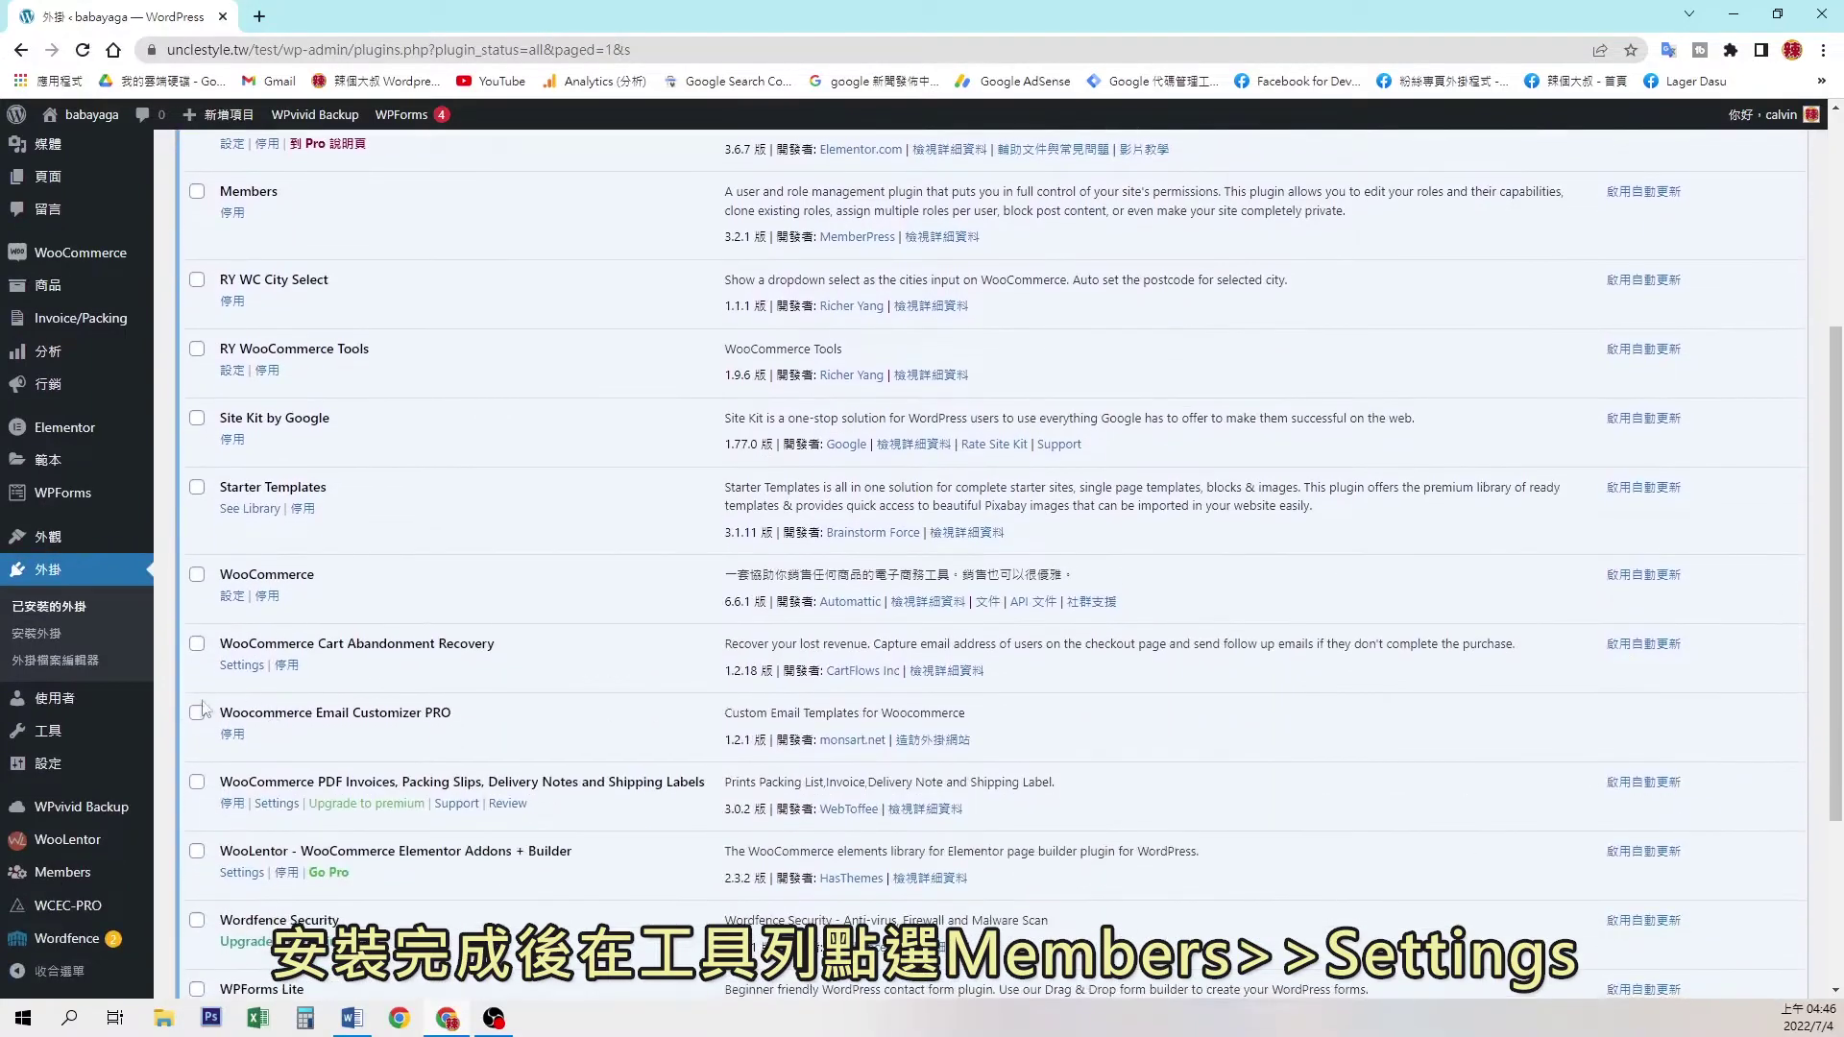
{"action": "mouse_move", "coordinate": [72, 869]}
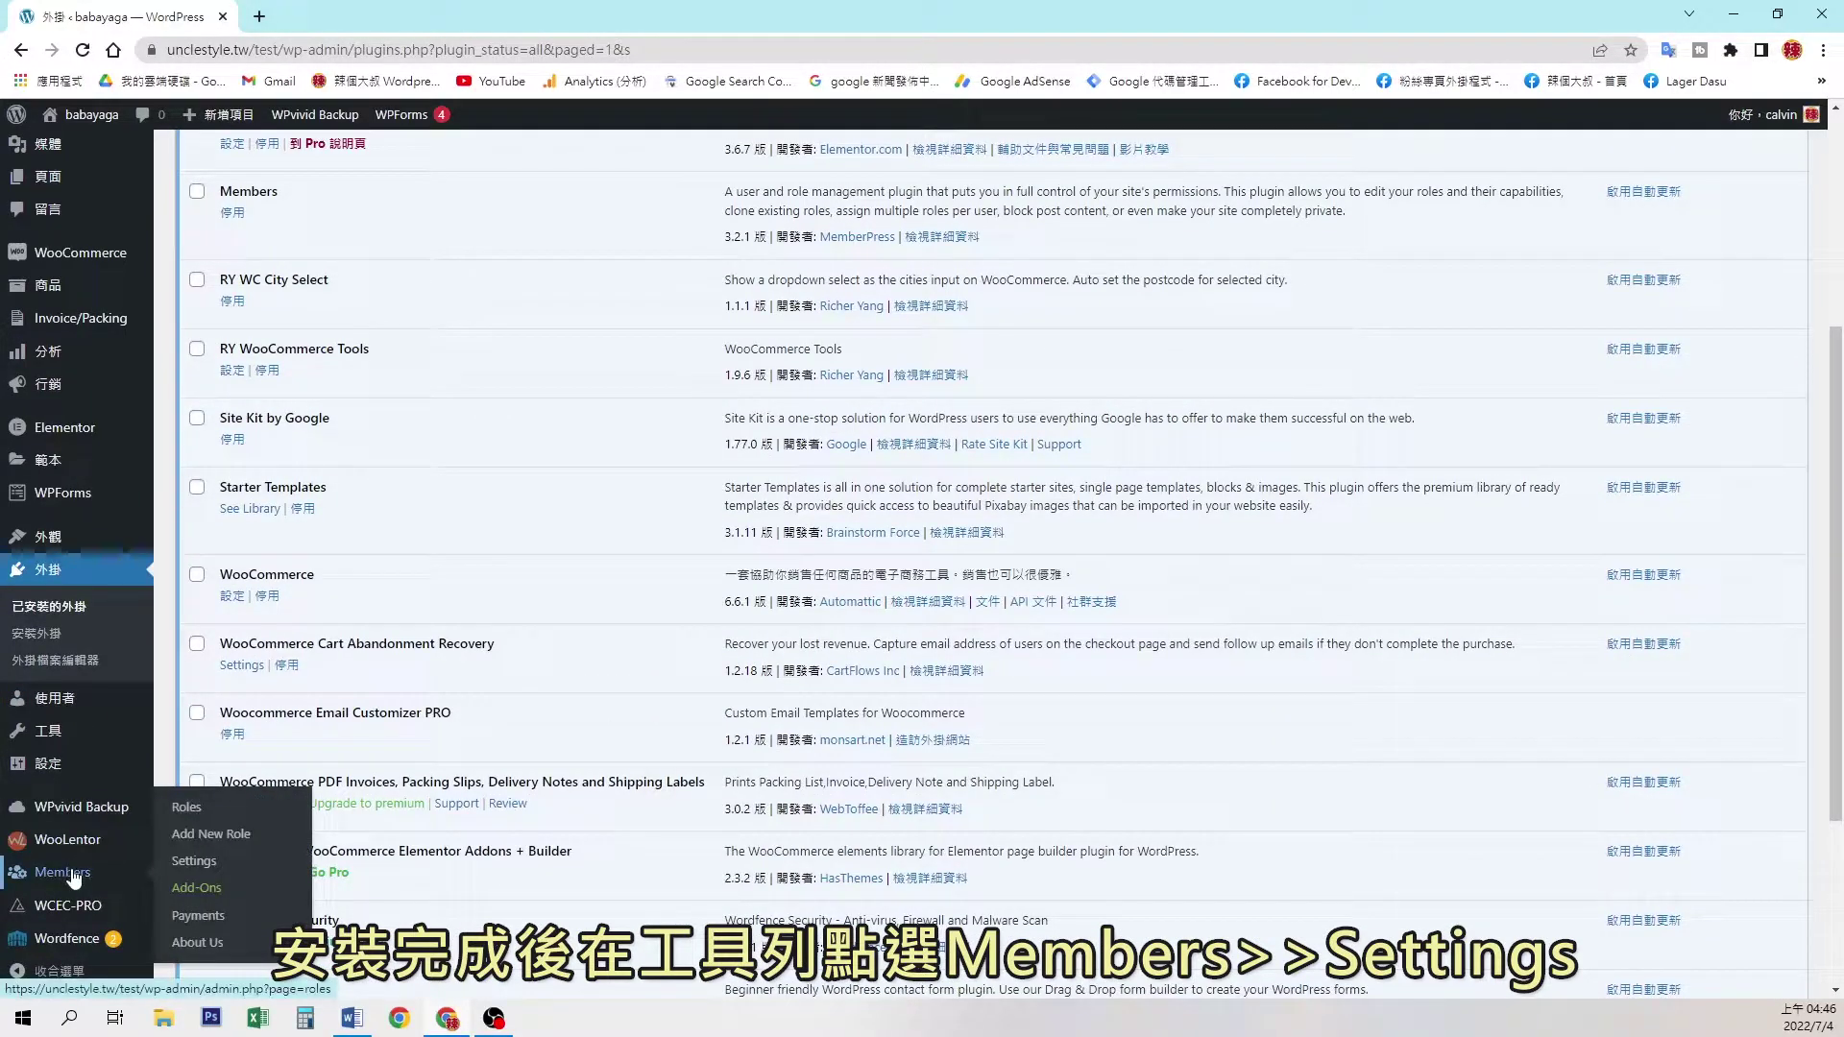
{"action": "left_click", "coordinate": [220, 869]}
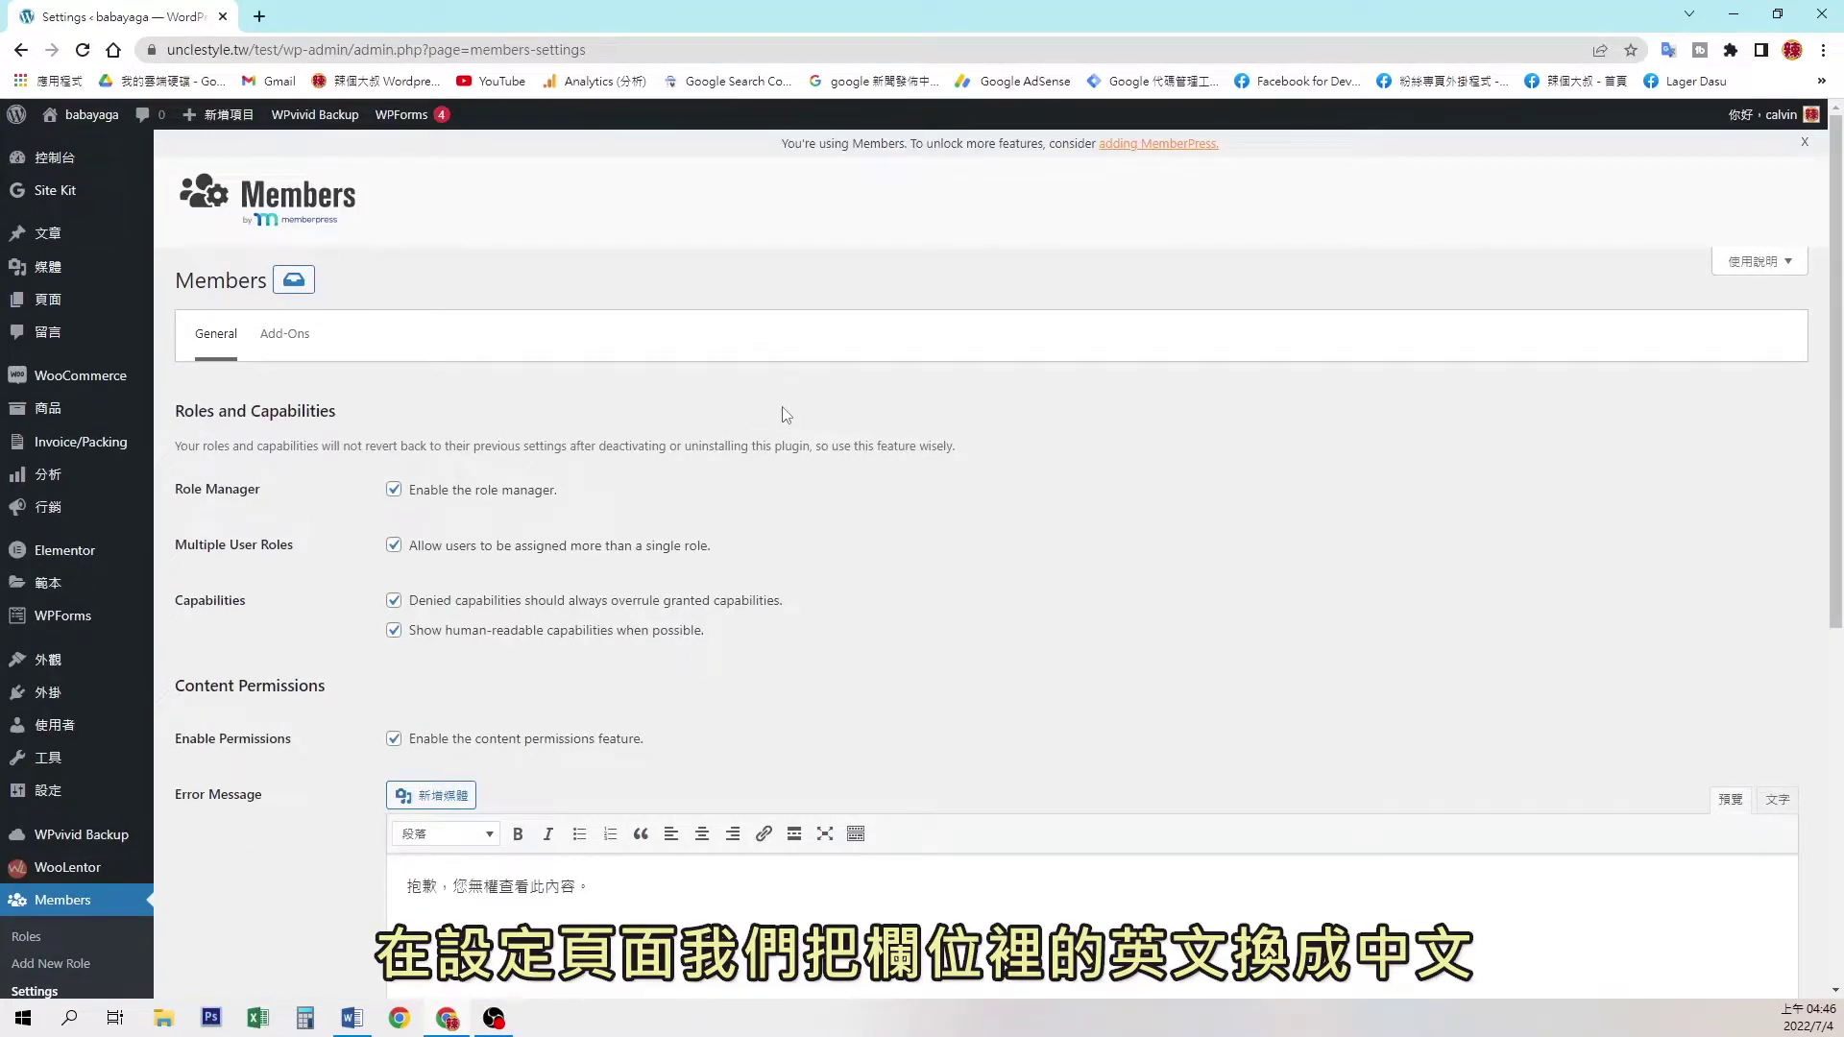
{"action": "scroll", "coordinate": [786, 415], "scroll_direction": "down", "scroll_amount": 4}
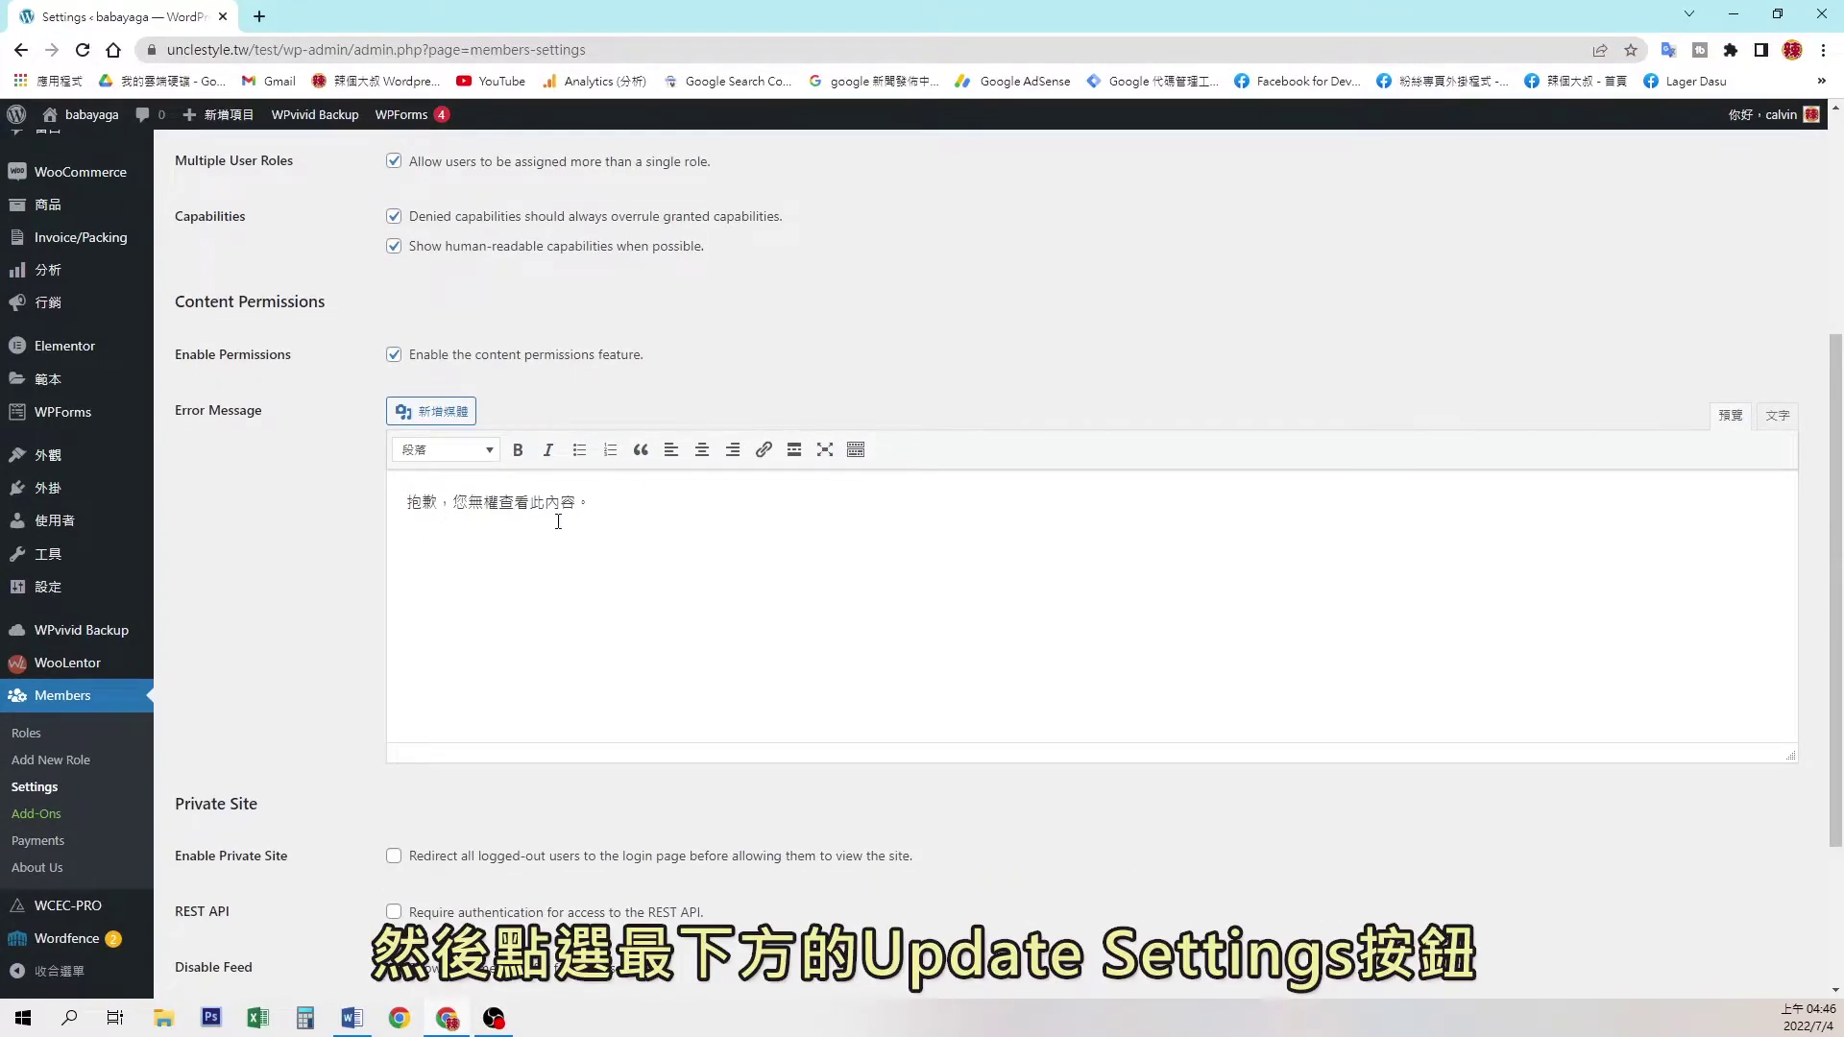
{"action": "scroll", "coordinate": [558, 521], "scroll_direction": "down", "scroll_amount": 3}
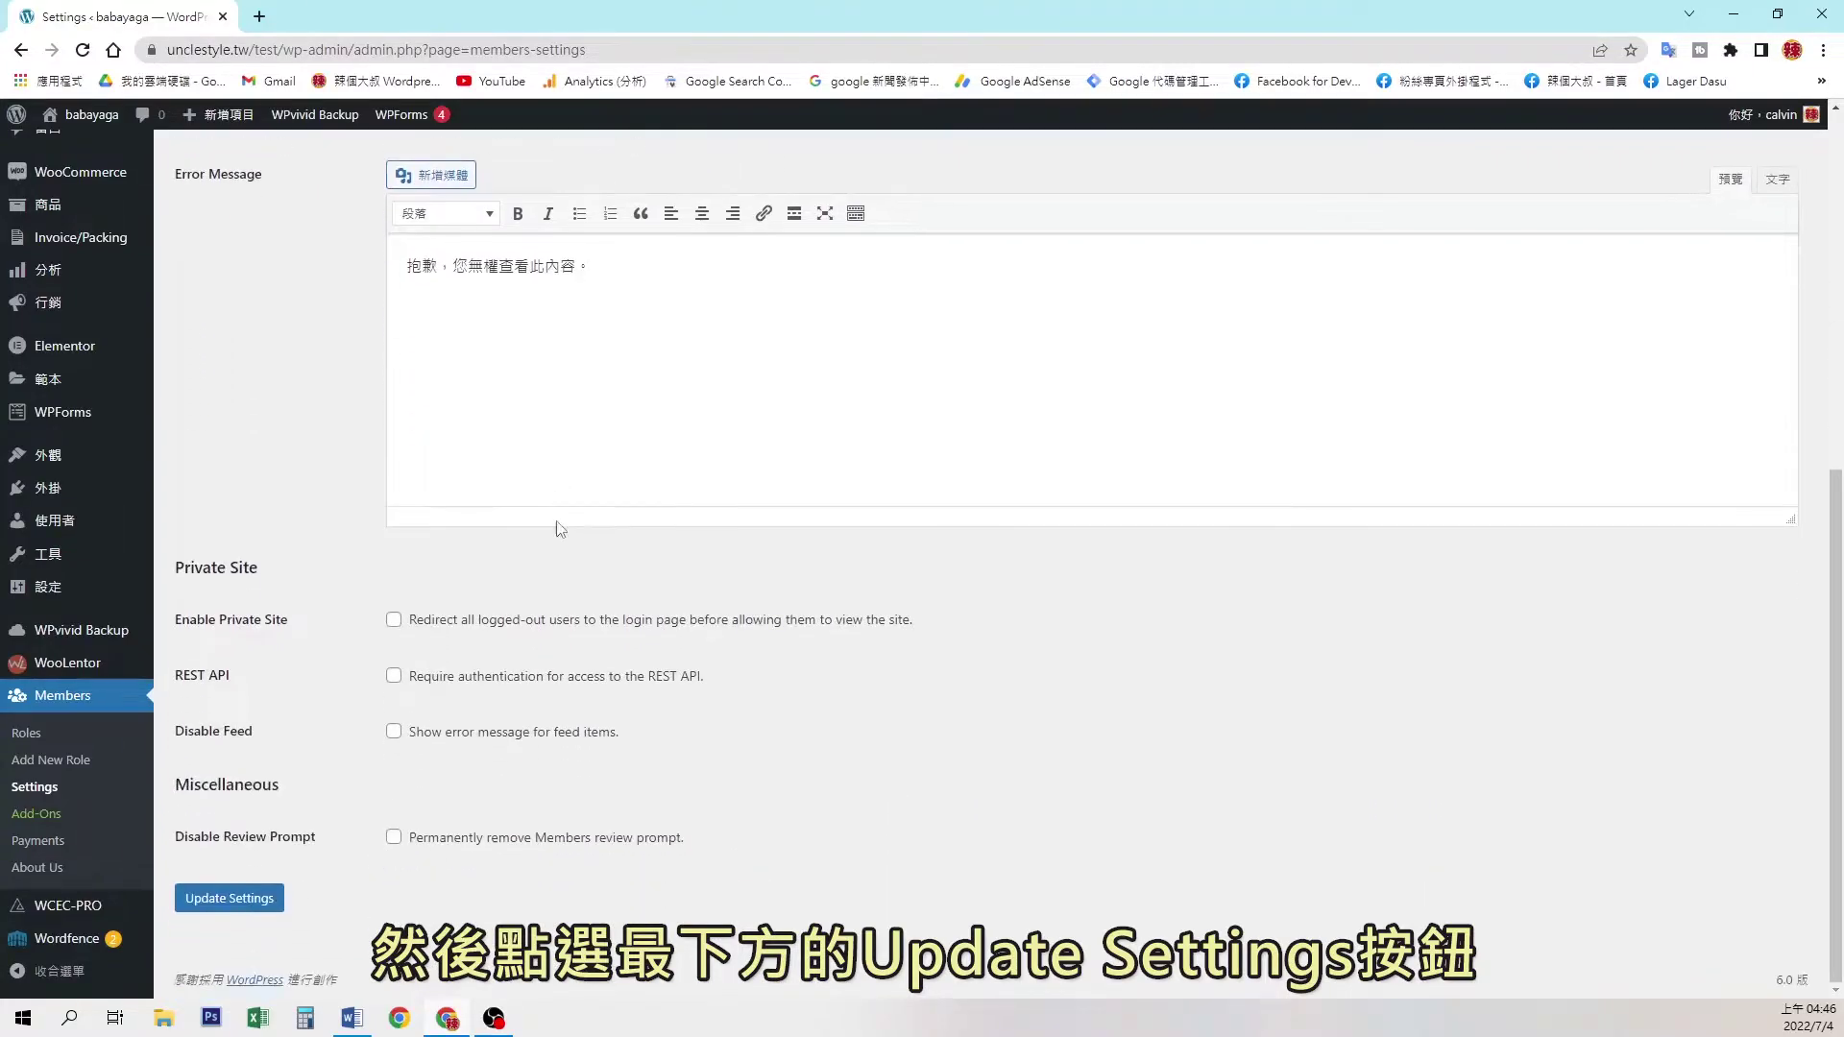
{"action": "left_click", "coordinate": [260, 898]}
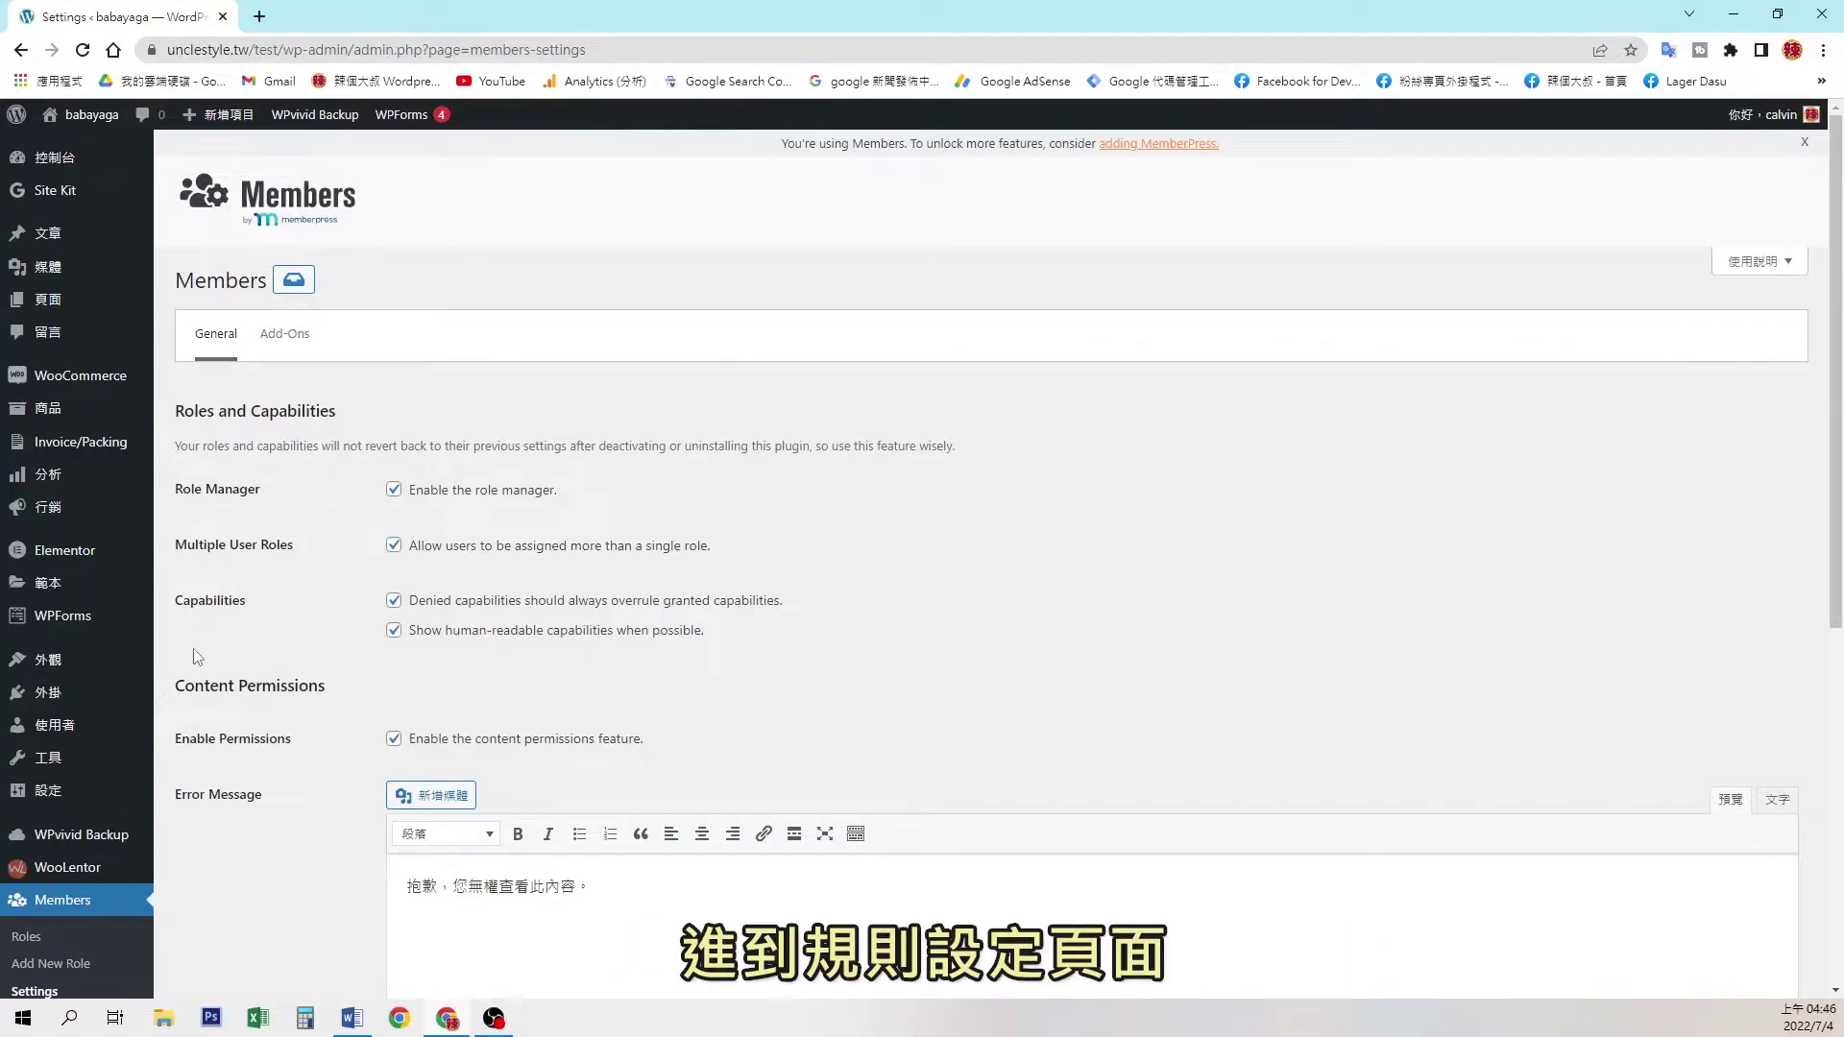
Add a new Members role named VIP COPPER with its default capabilities.
{"action": "scroll", "coordinate": [71, 716], "scroll_direction": "down", "scroll_amount": 2}
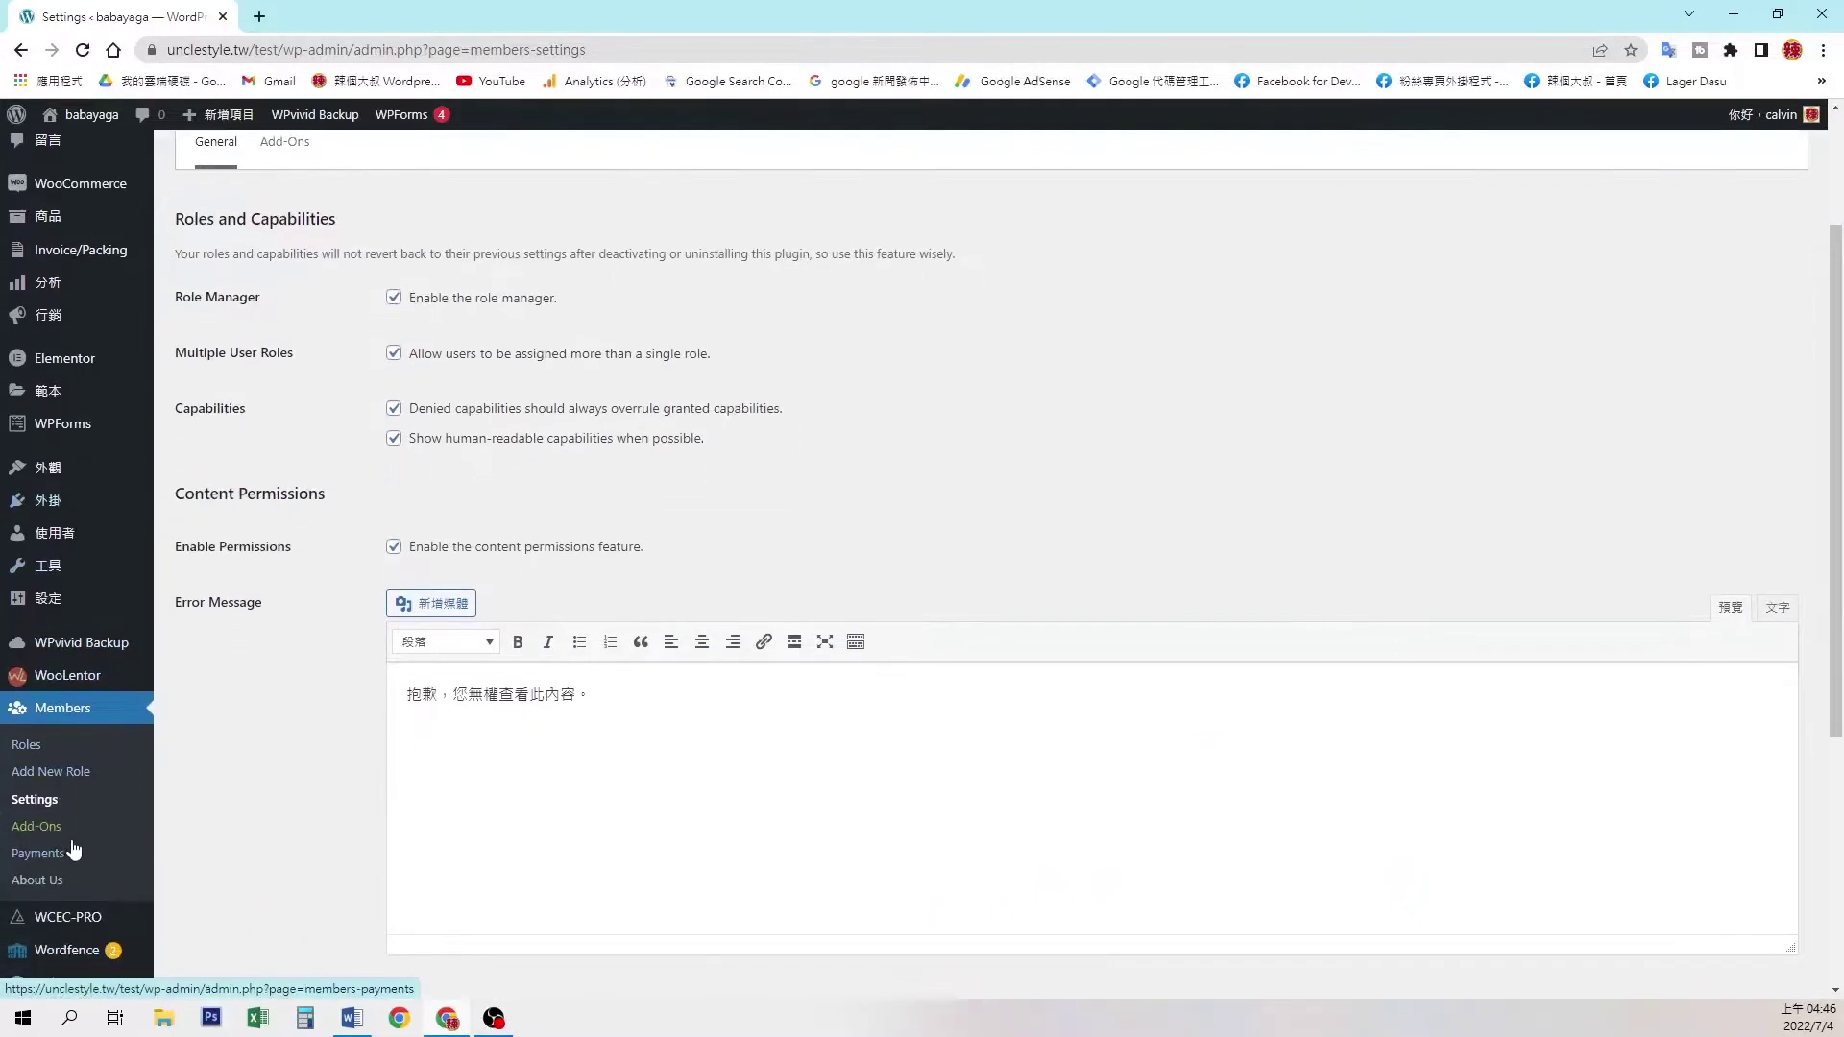
{"action": "left_click", "coordinate": [85, 773]}
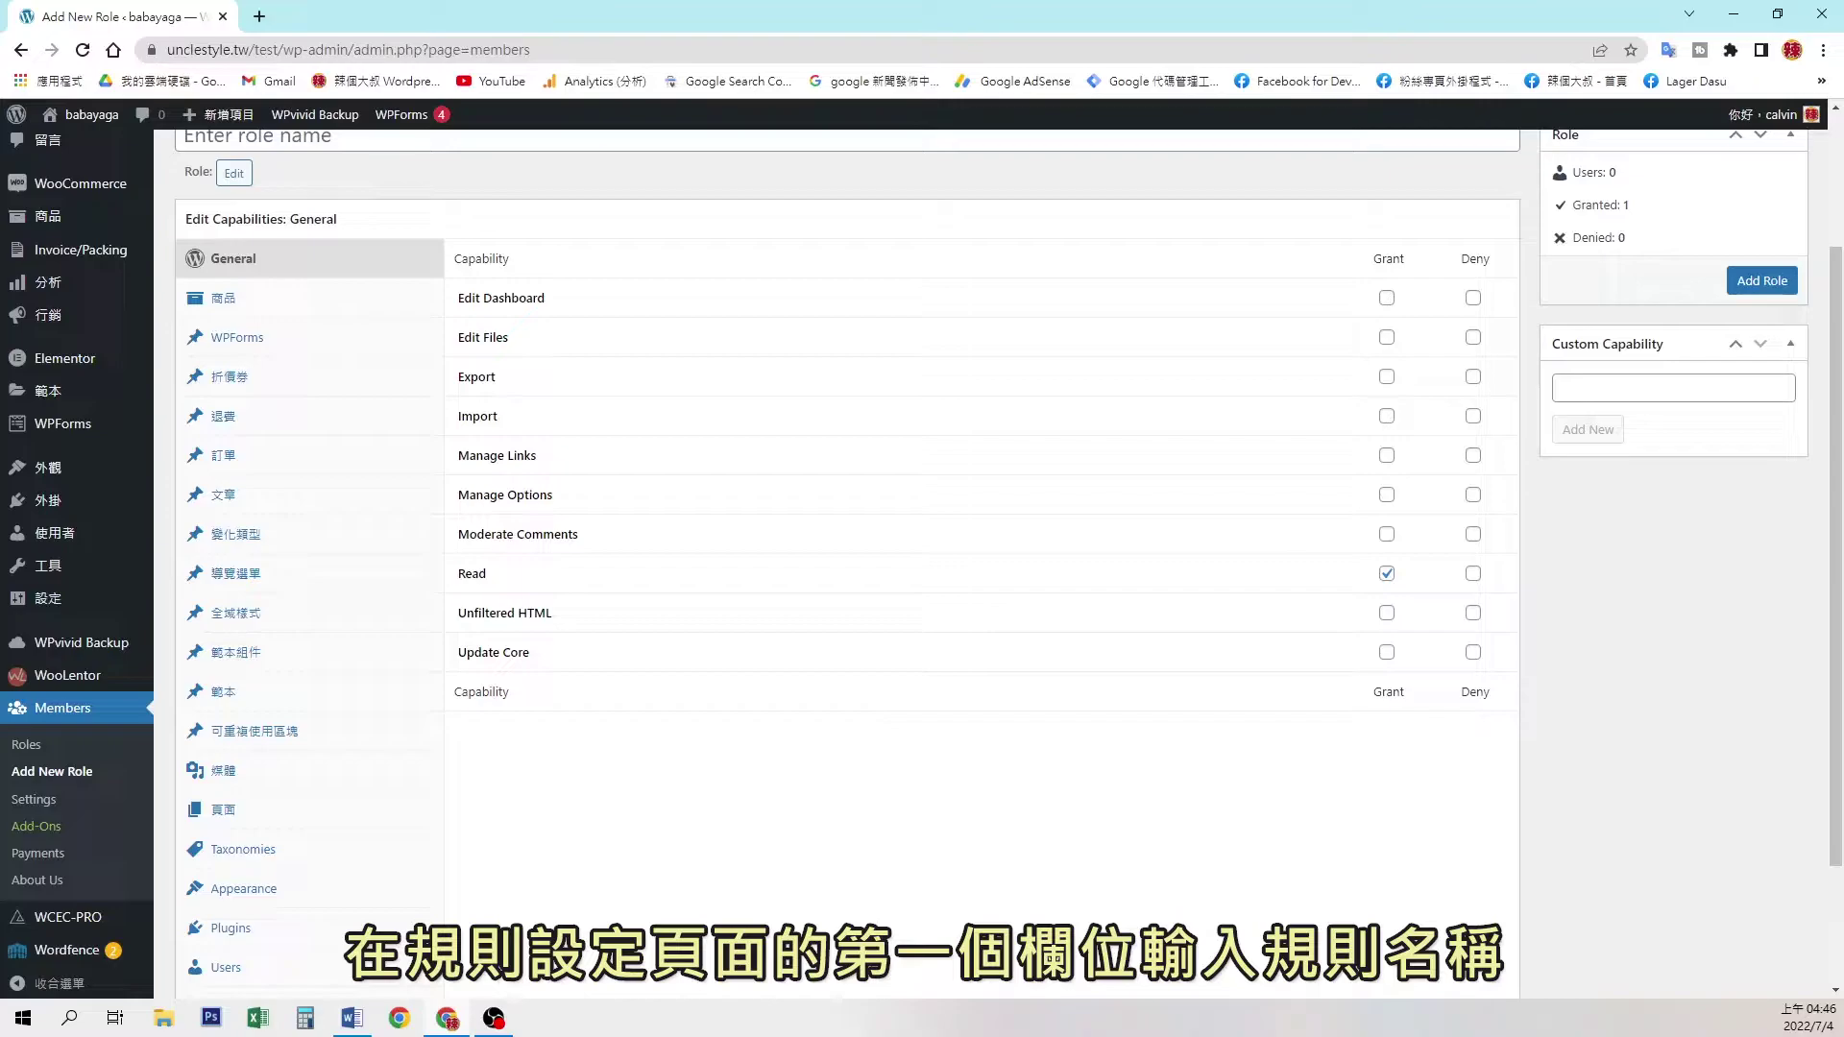
{"action": "scroll", "coordinate": [700, 474], "scroll_direction": "up", "scroll_amount": 2}
{"action": "left_click", "coordinate": [700, 327]}
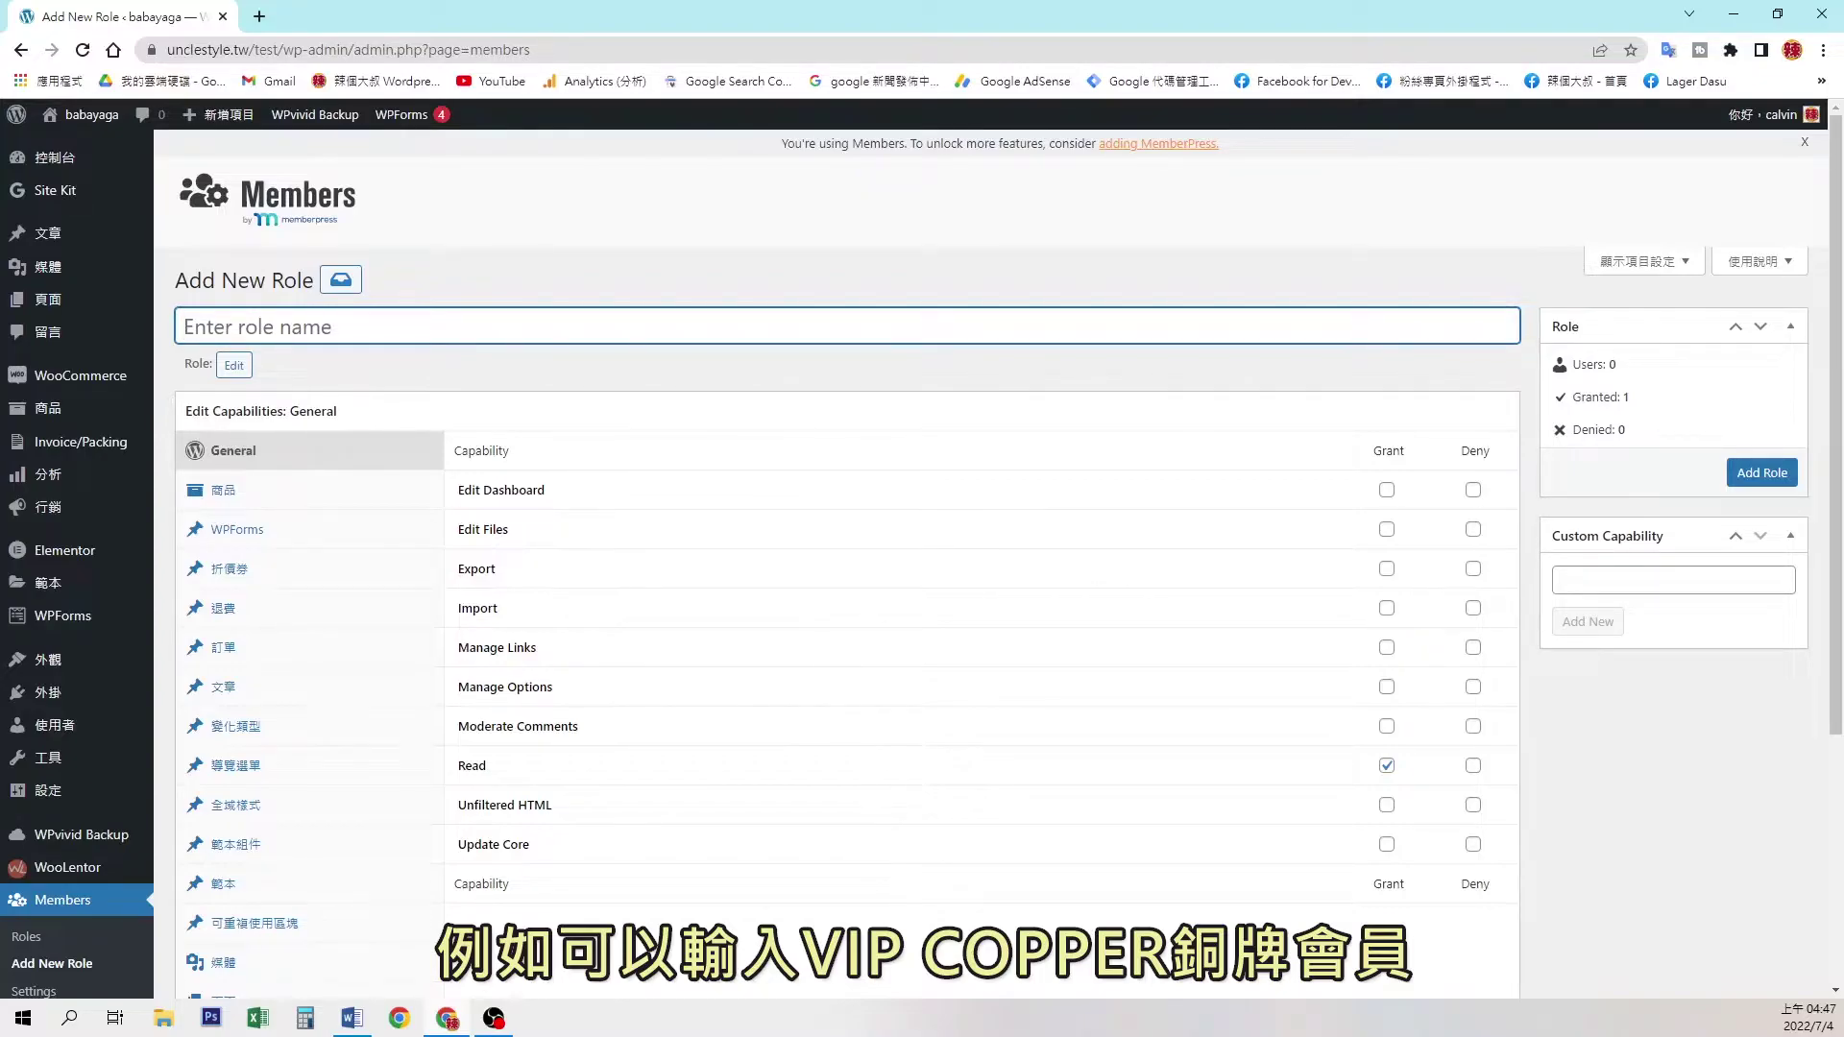
{"action": "right_click", "coordinate": [559, 328]}
{"action": "left_click", "coordinate": [615, 476]}
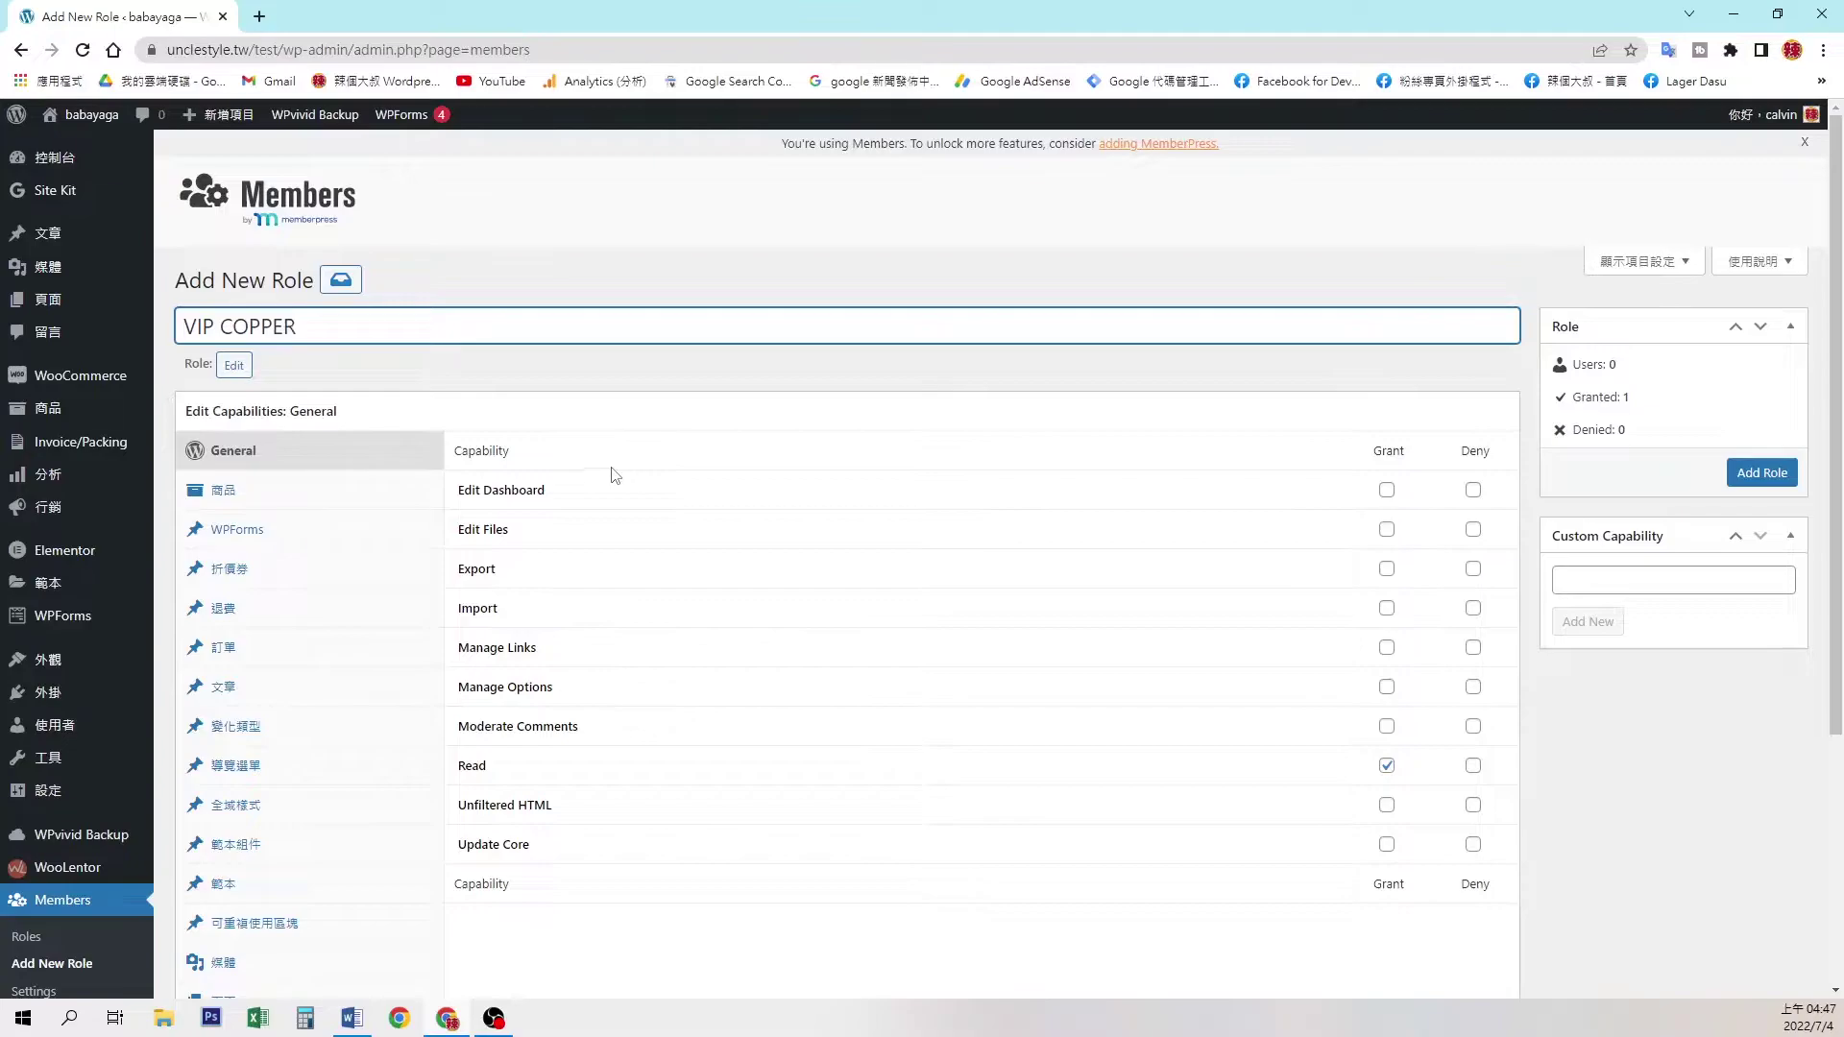
{"action": "left_click", "coordinate": [1790, 480]}
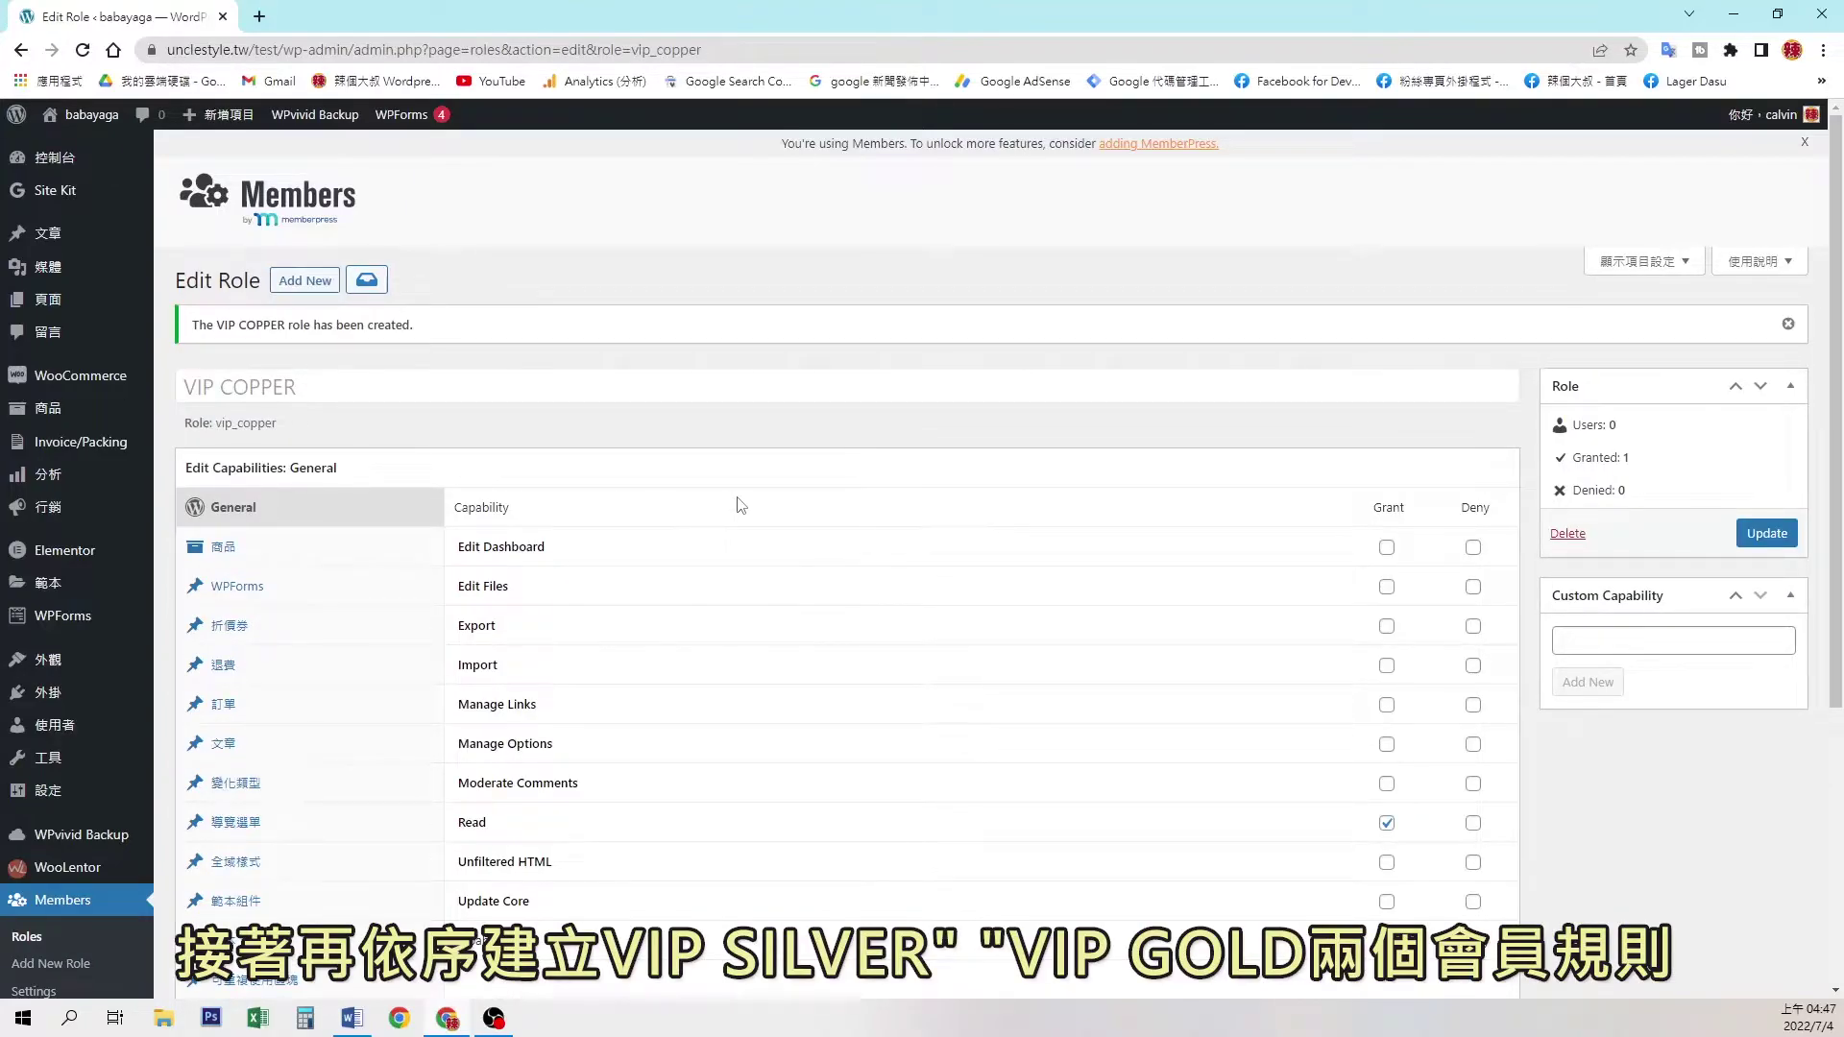
Add another role named VIP SILVER with its default capabilities.
{"action": "left_click", "coordinate": [311, 284]}
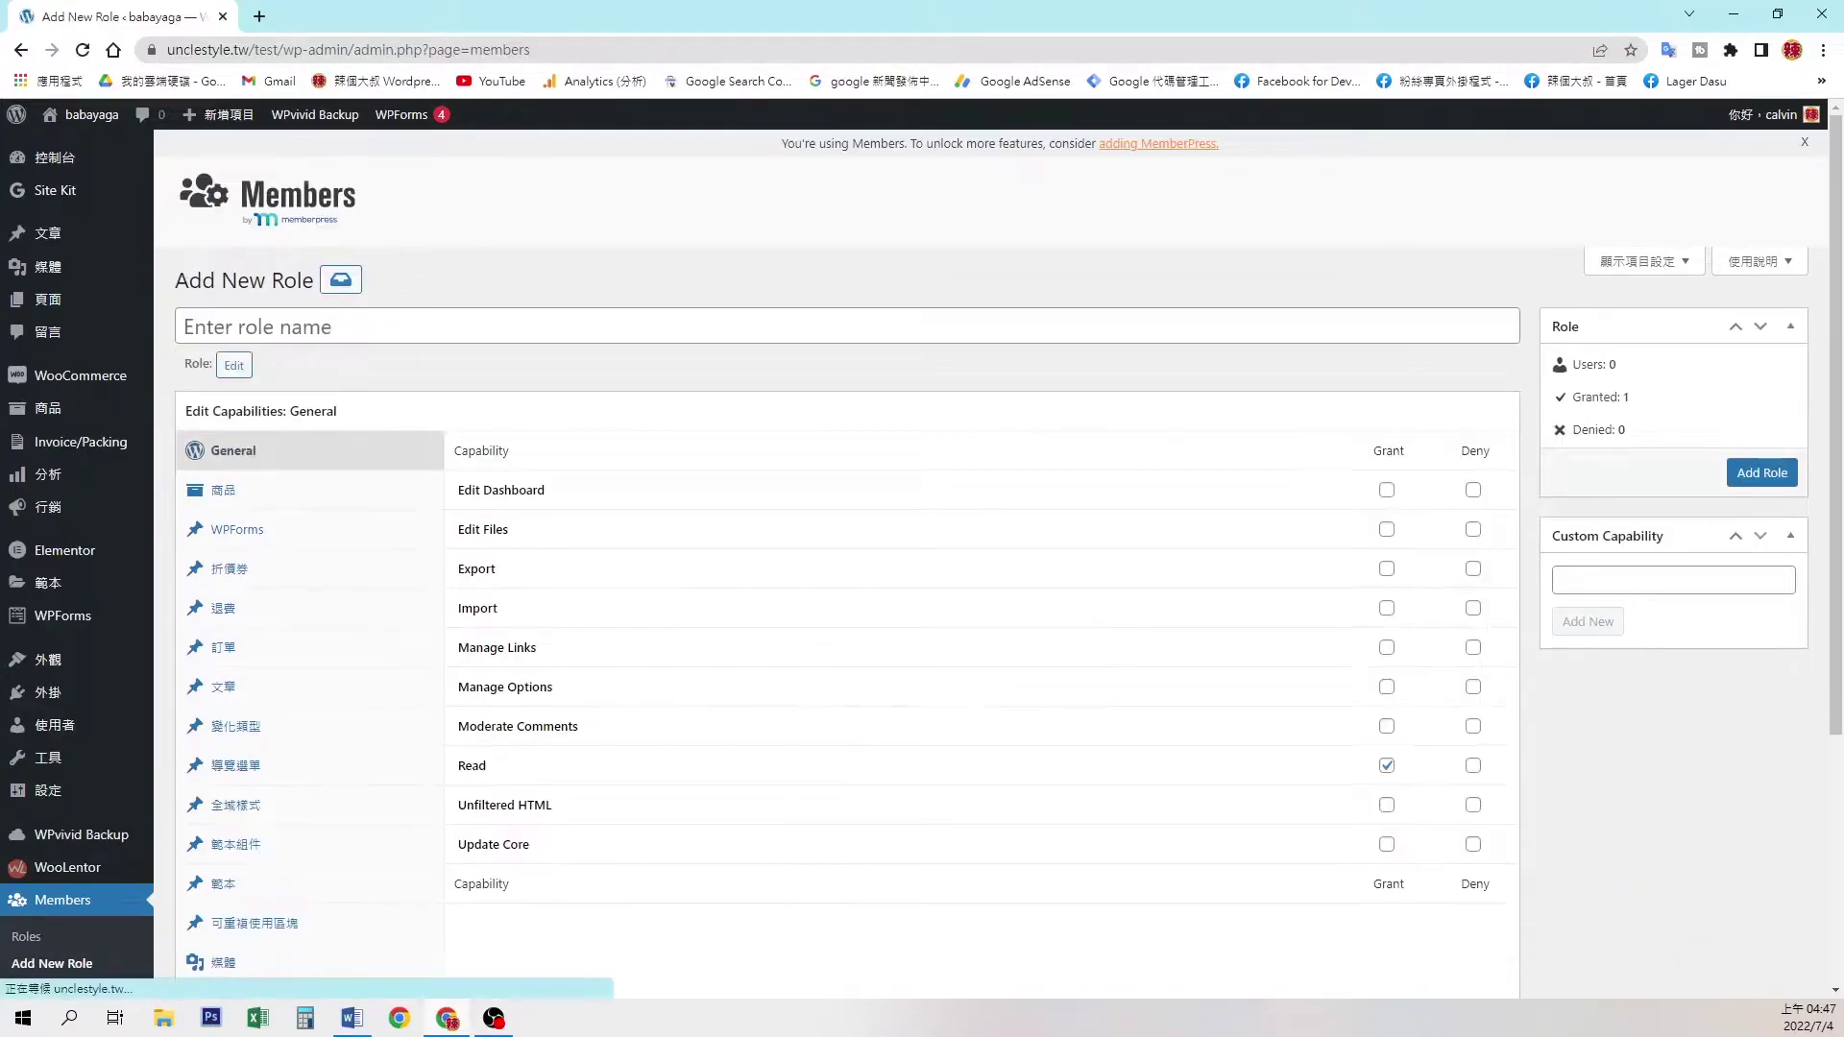
{"action": "right_click", "coordinate": [545, 341]}
{"action": "left_click", "coordinate": [625, 499]}
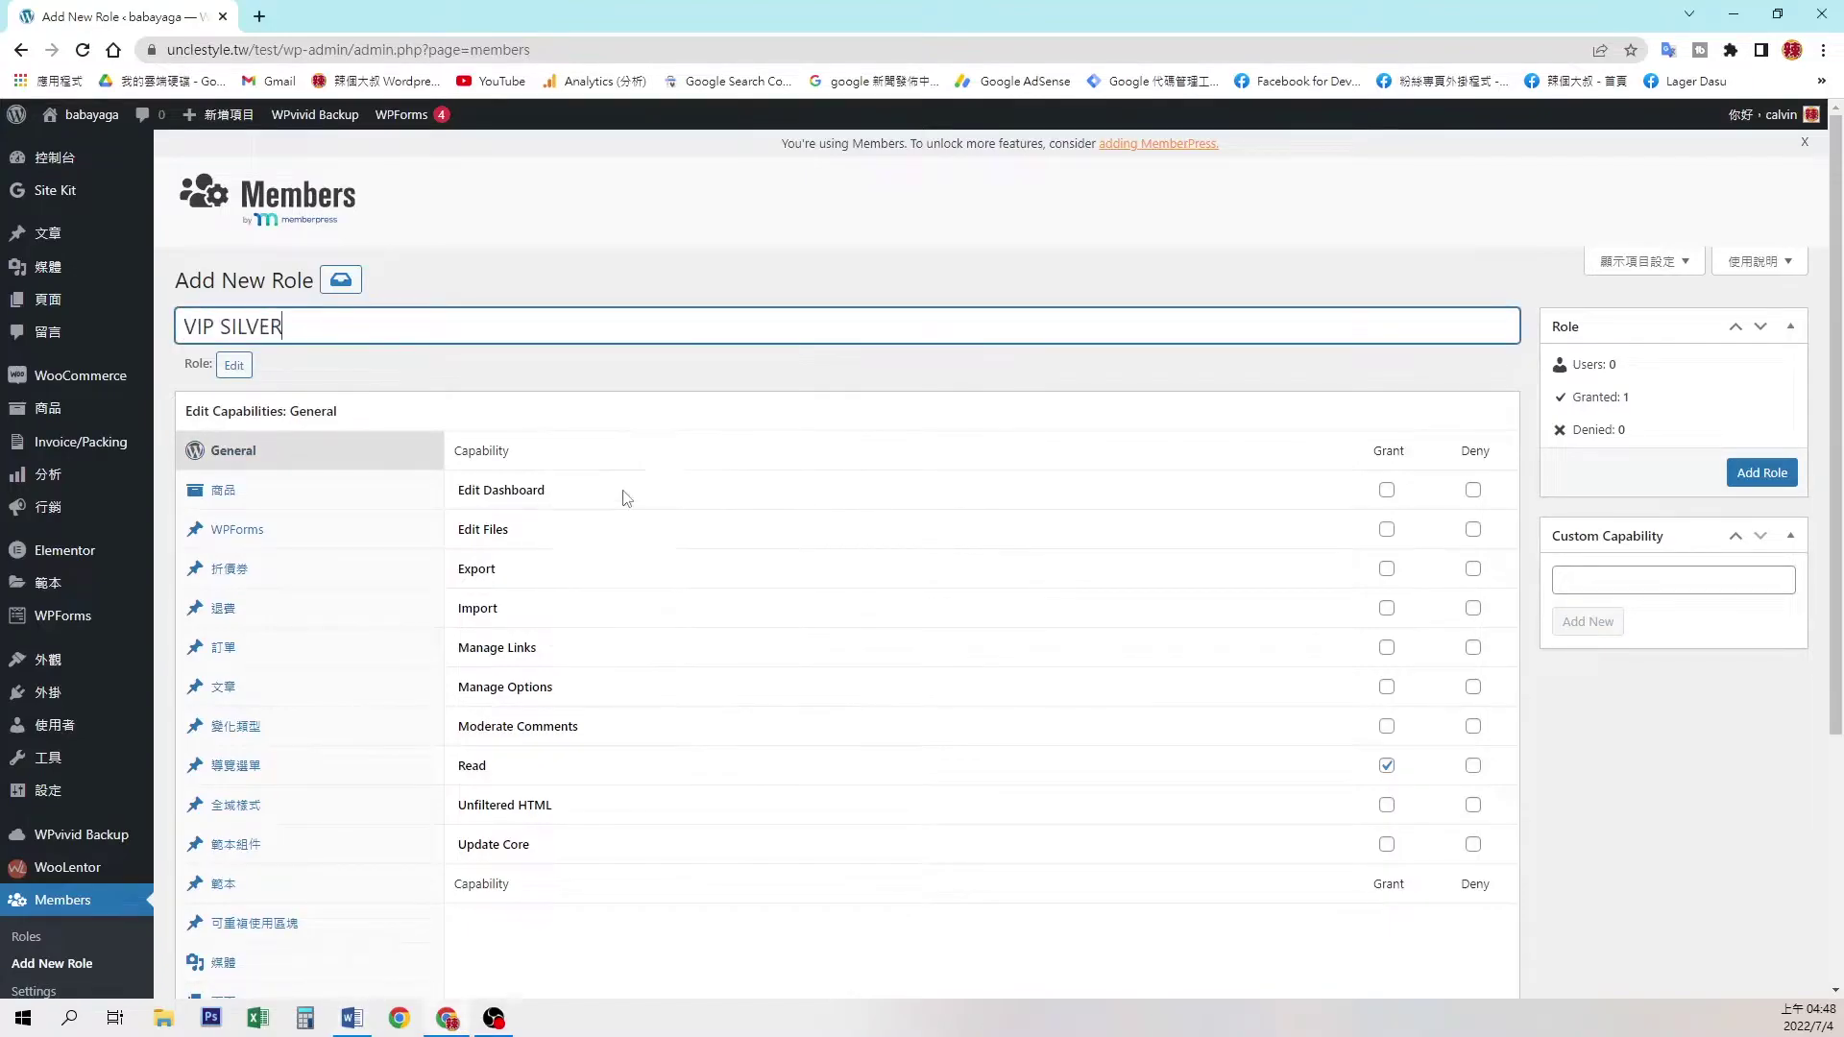
{"action": "left_click", "coordinate": [1730, 487]}
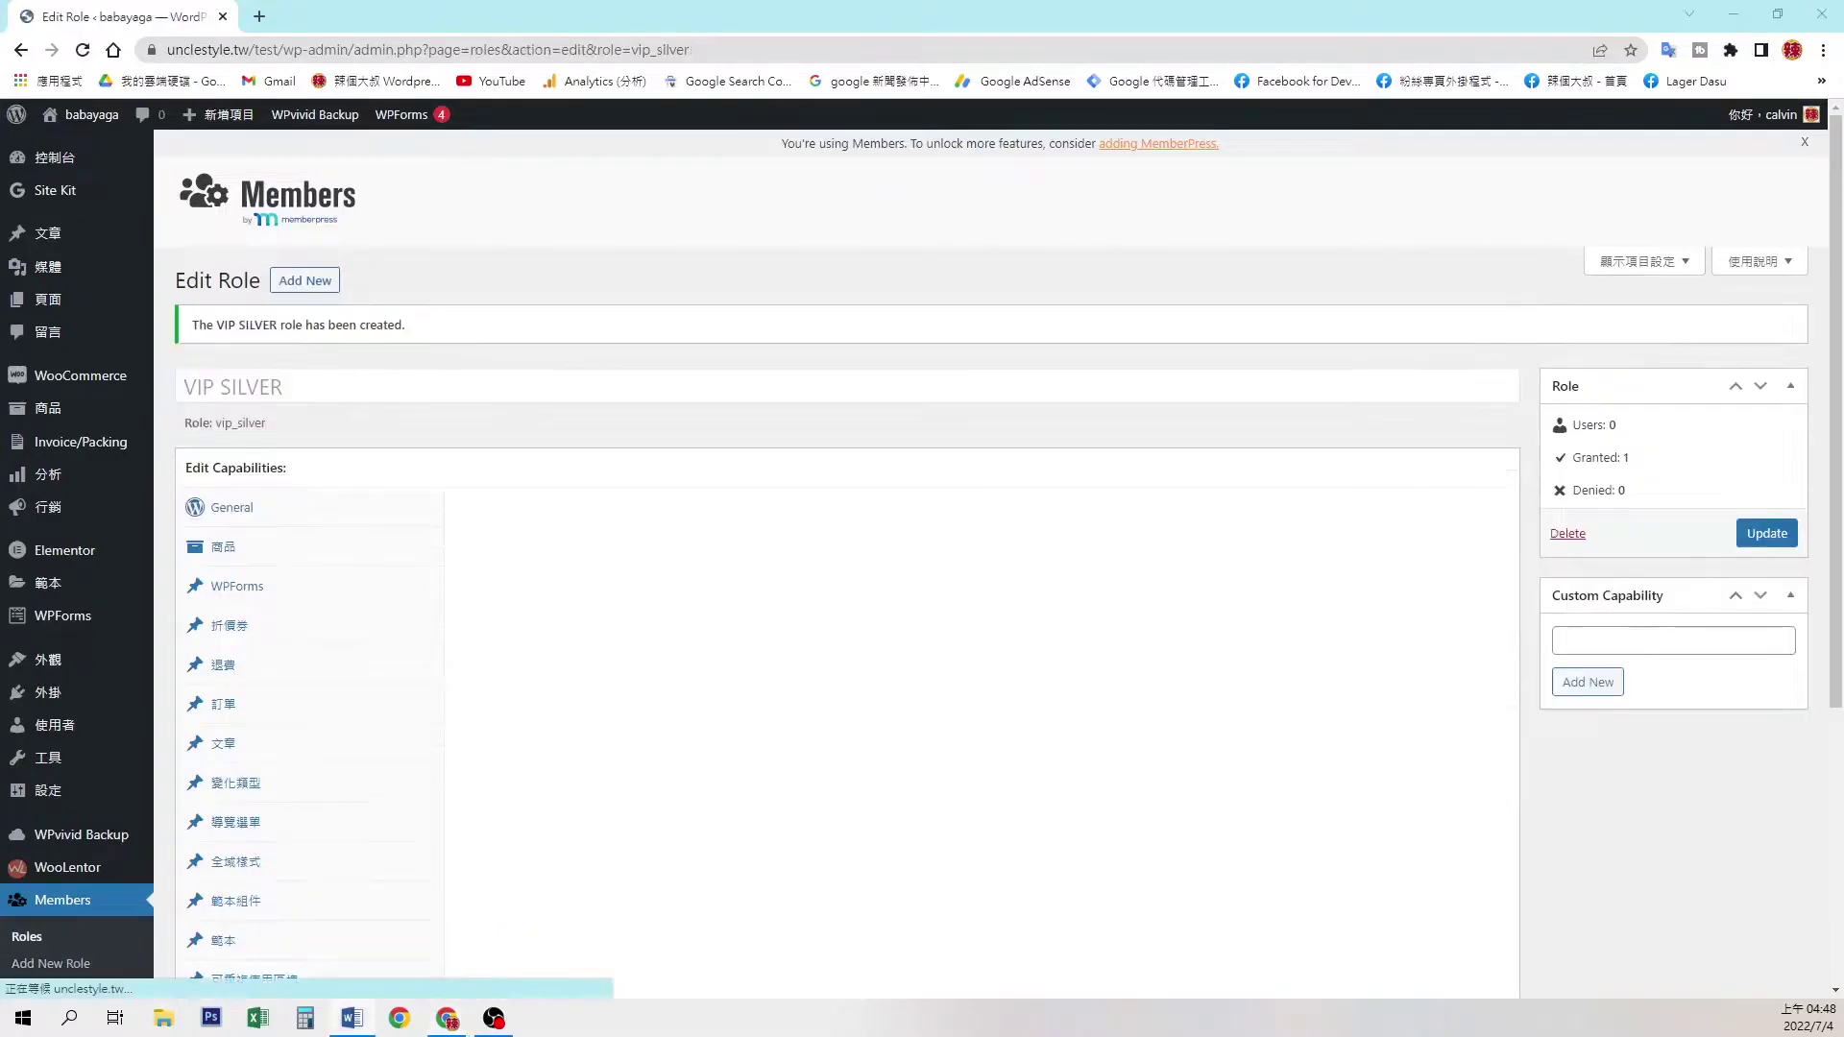
Add a third role named VIP GOLD with its default capabilities.
{"action": "left_click", "coordinate": [291, 282]}
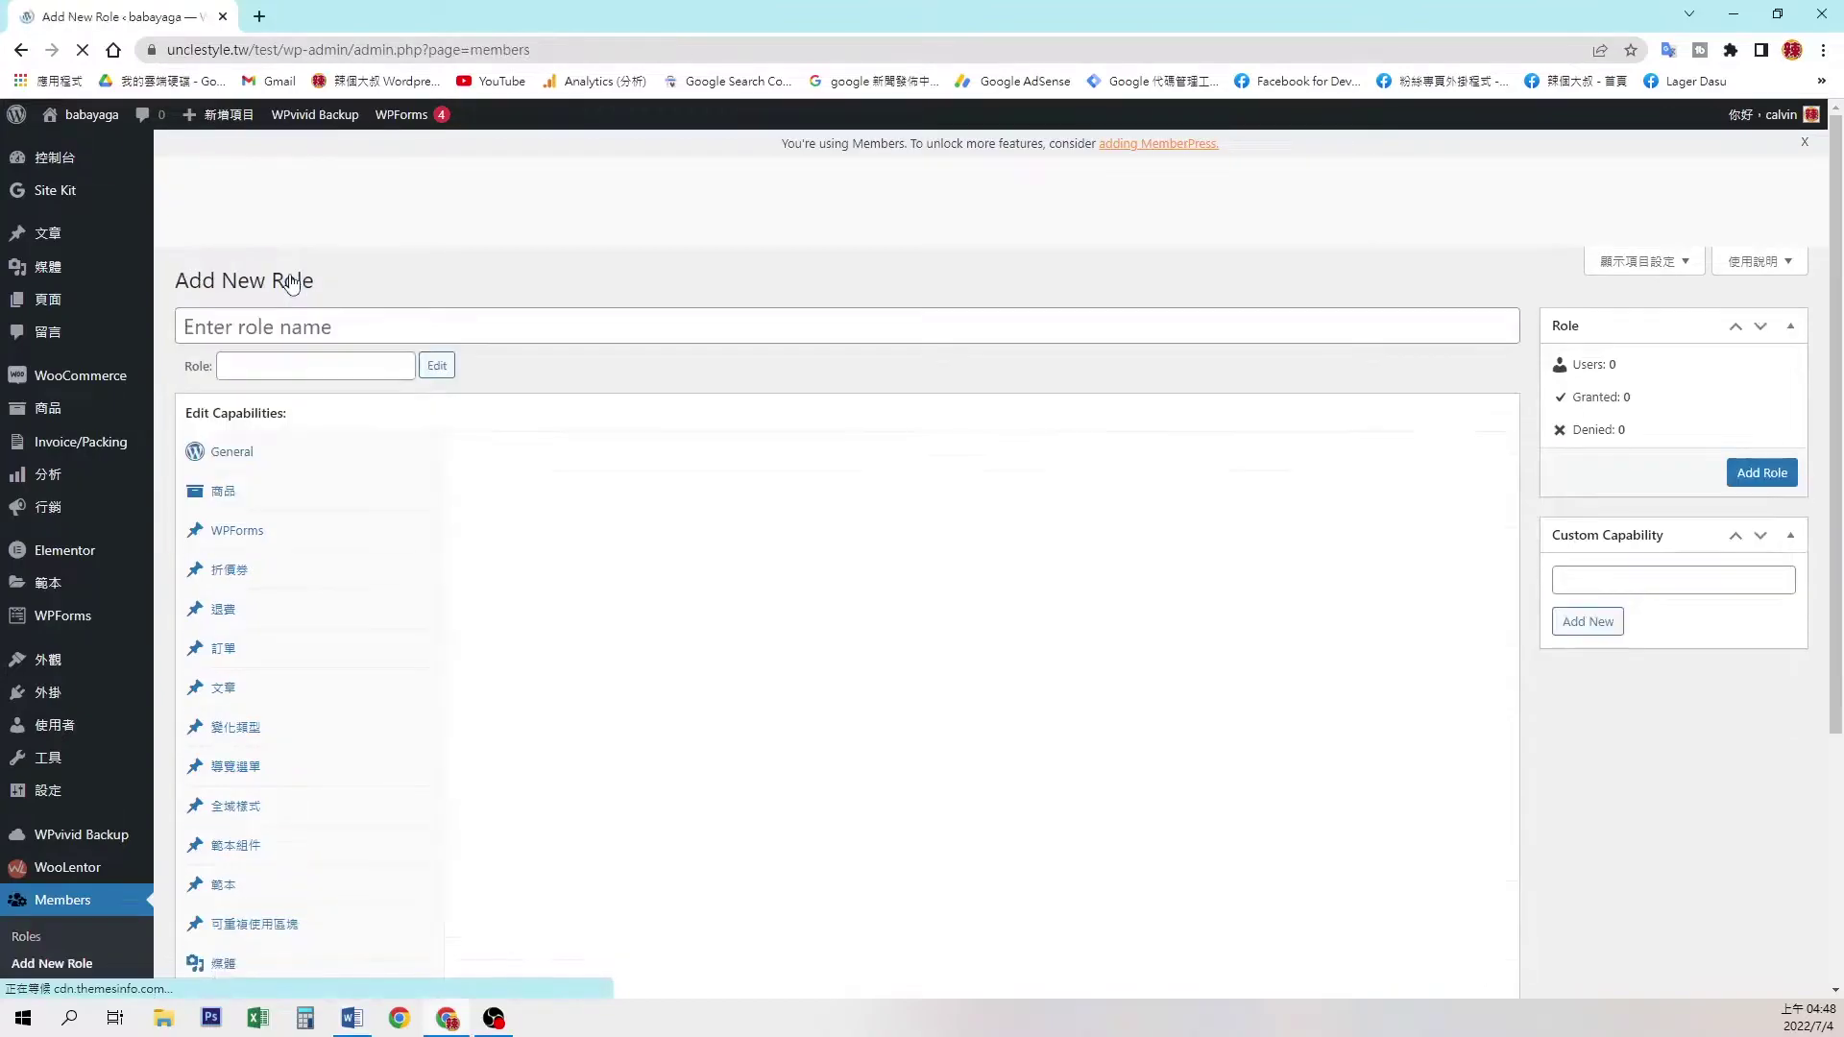
{"action": "right_click", "coordinate": [285, 333]}
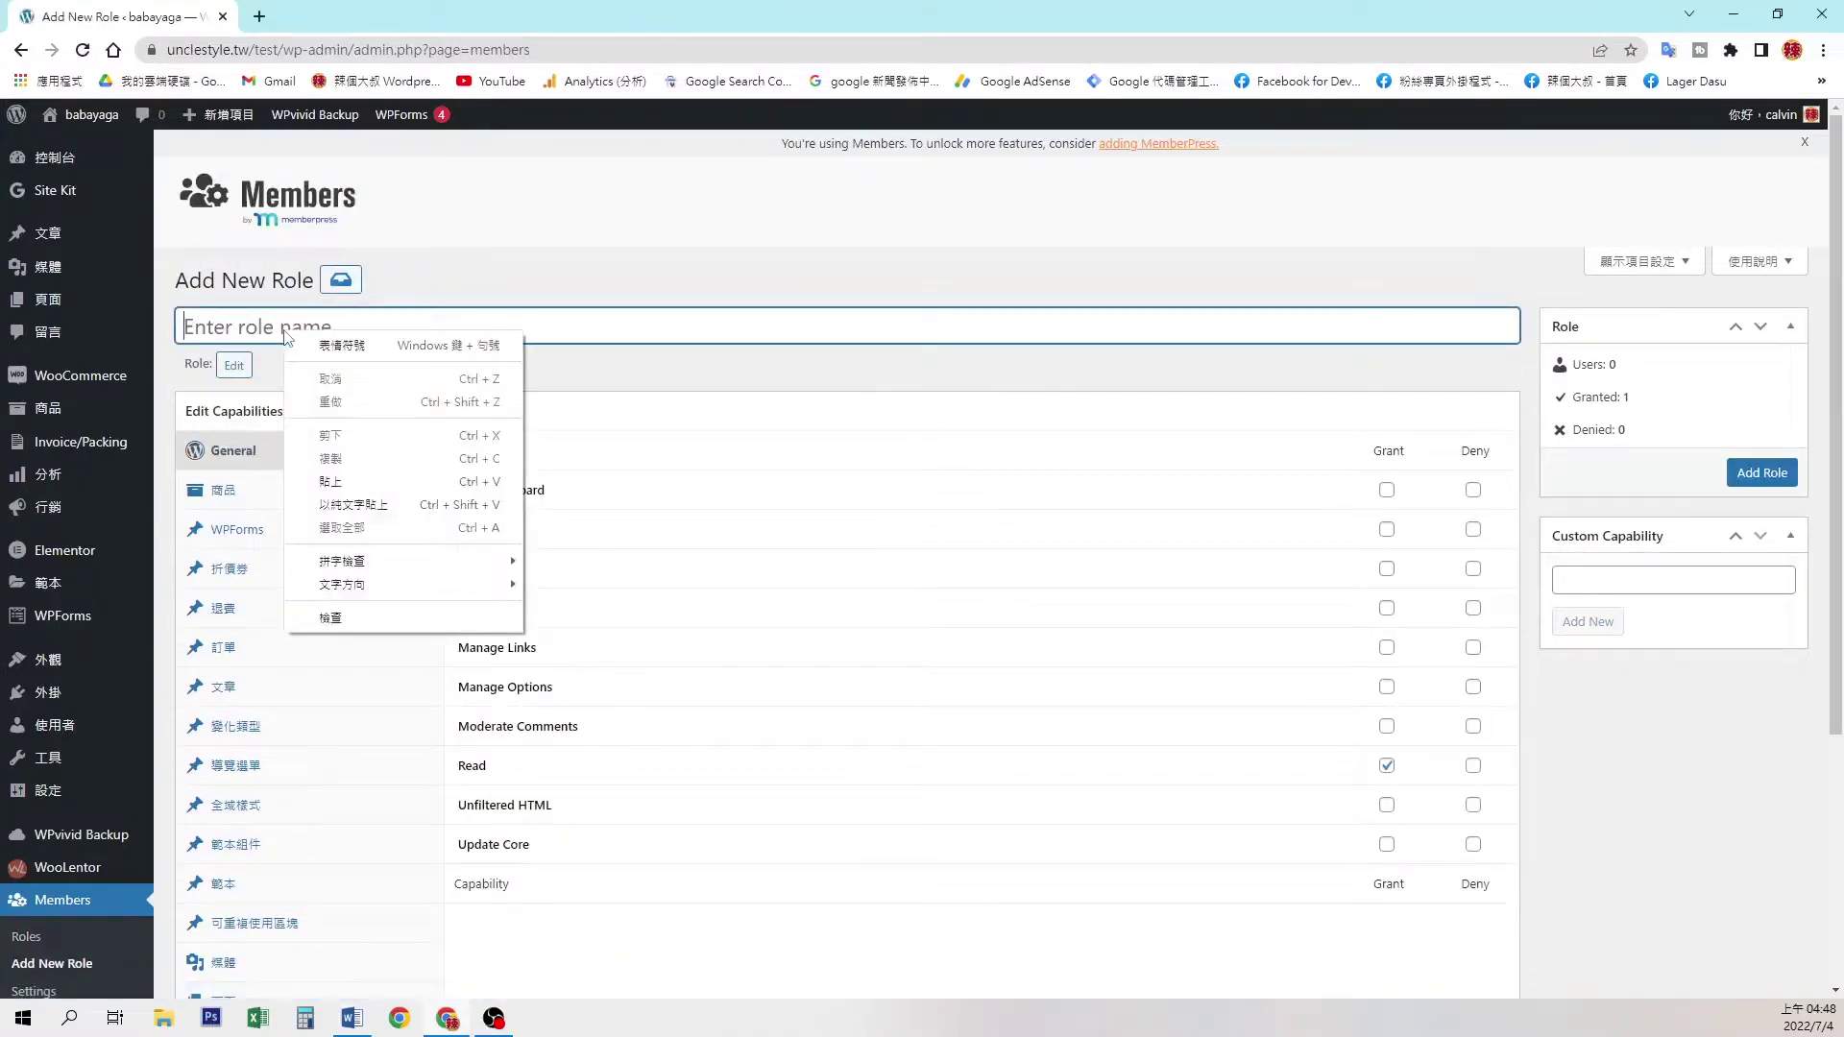
{"action": "left_click", "coordinate": [360, 481]}
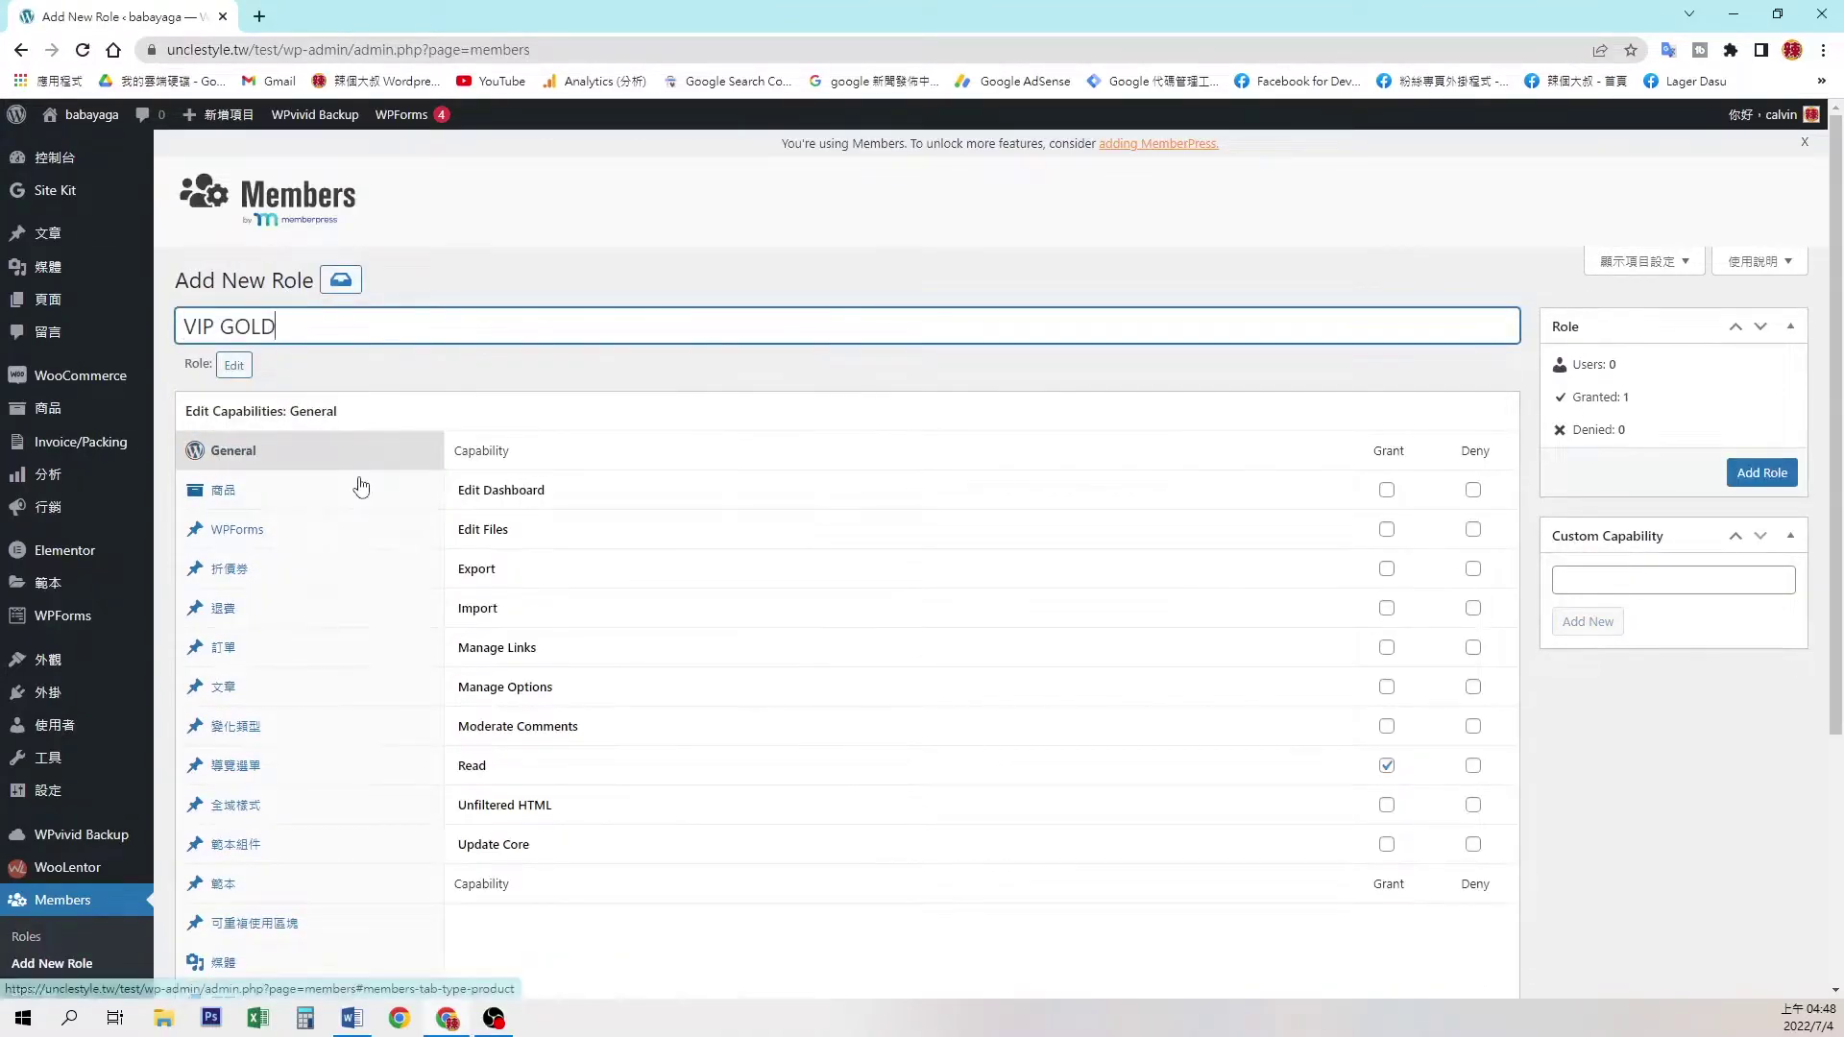
{"action": "left_click", "coordinate": [1739, 486]}
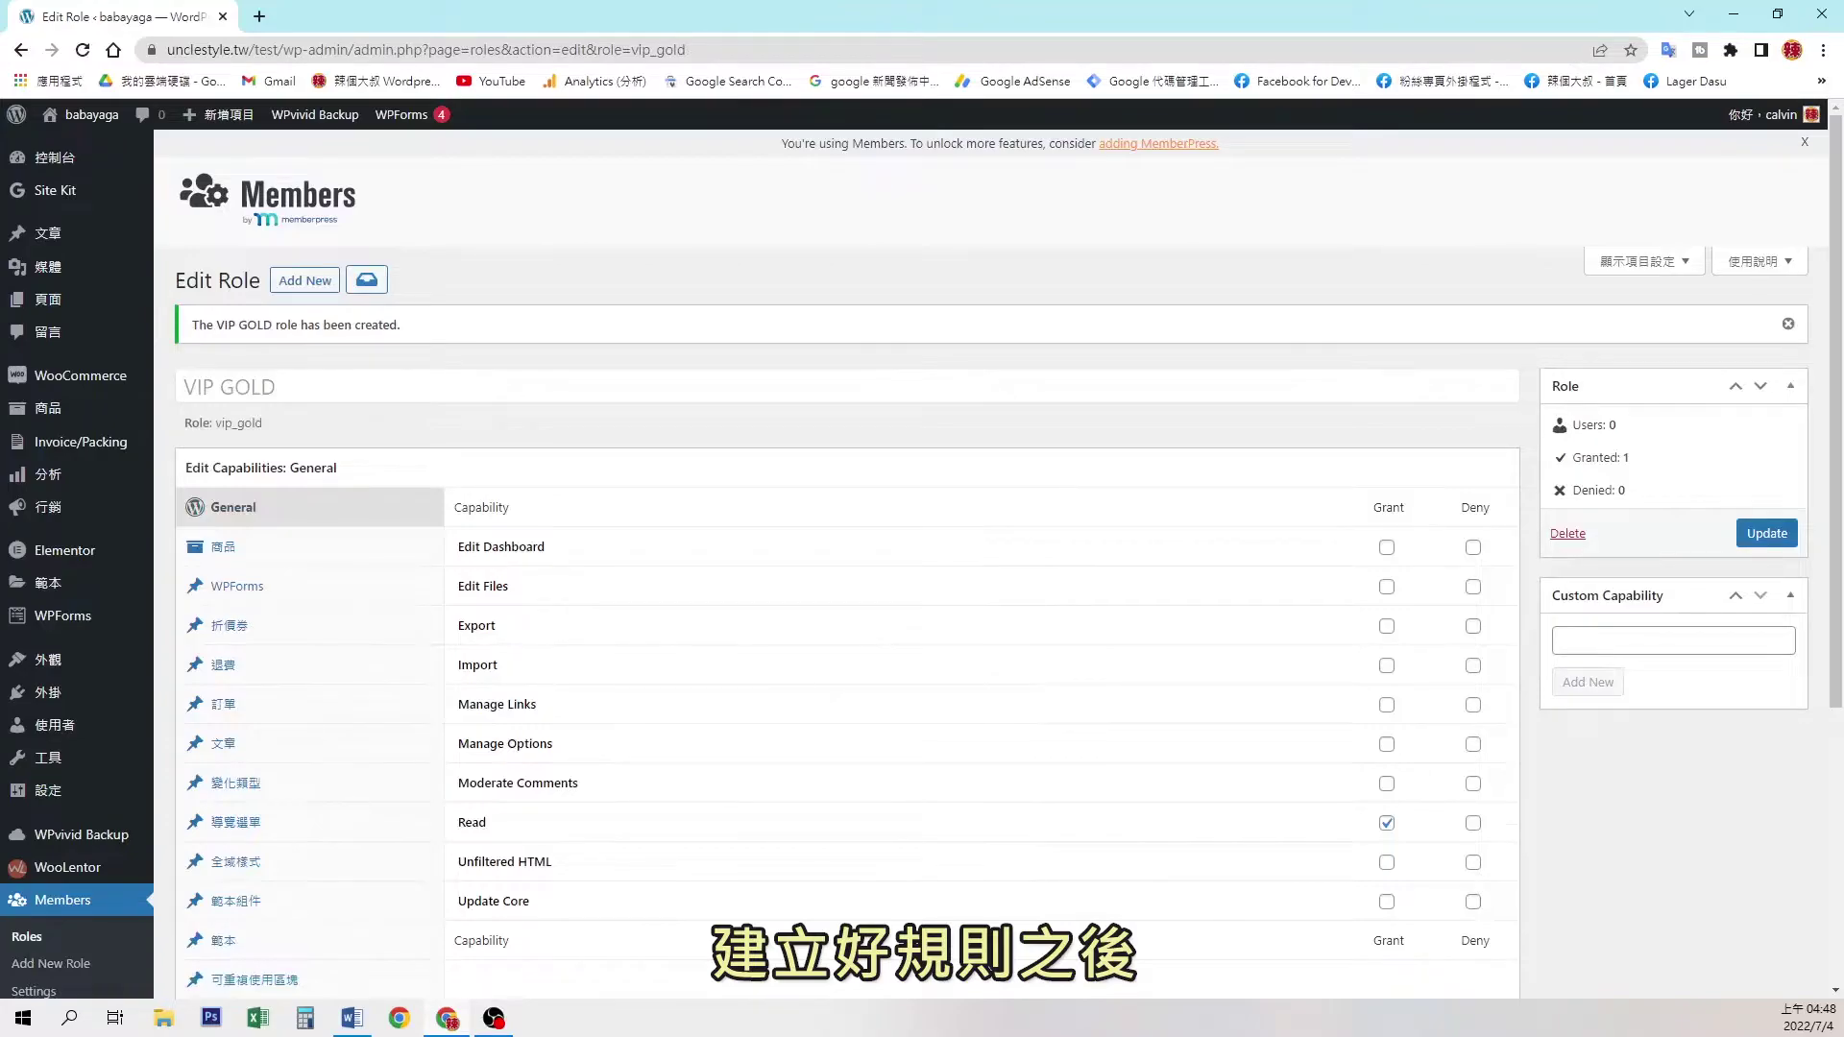
Open the Members role list and review the VIP COPPER, VIP SILVER and VIP GOLD entries.
{"action": "scroll", "coordinate": [39, 725], "scroll_direction": "down", "scroll_amount": 3}
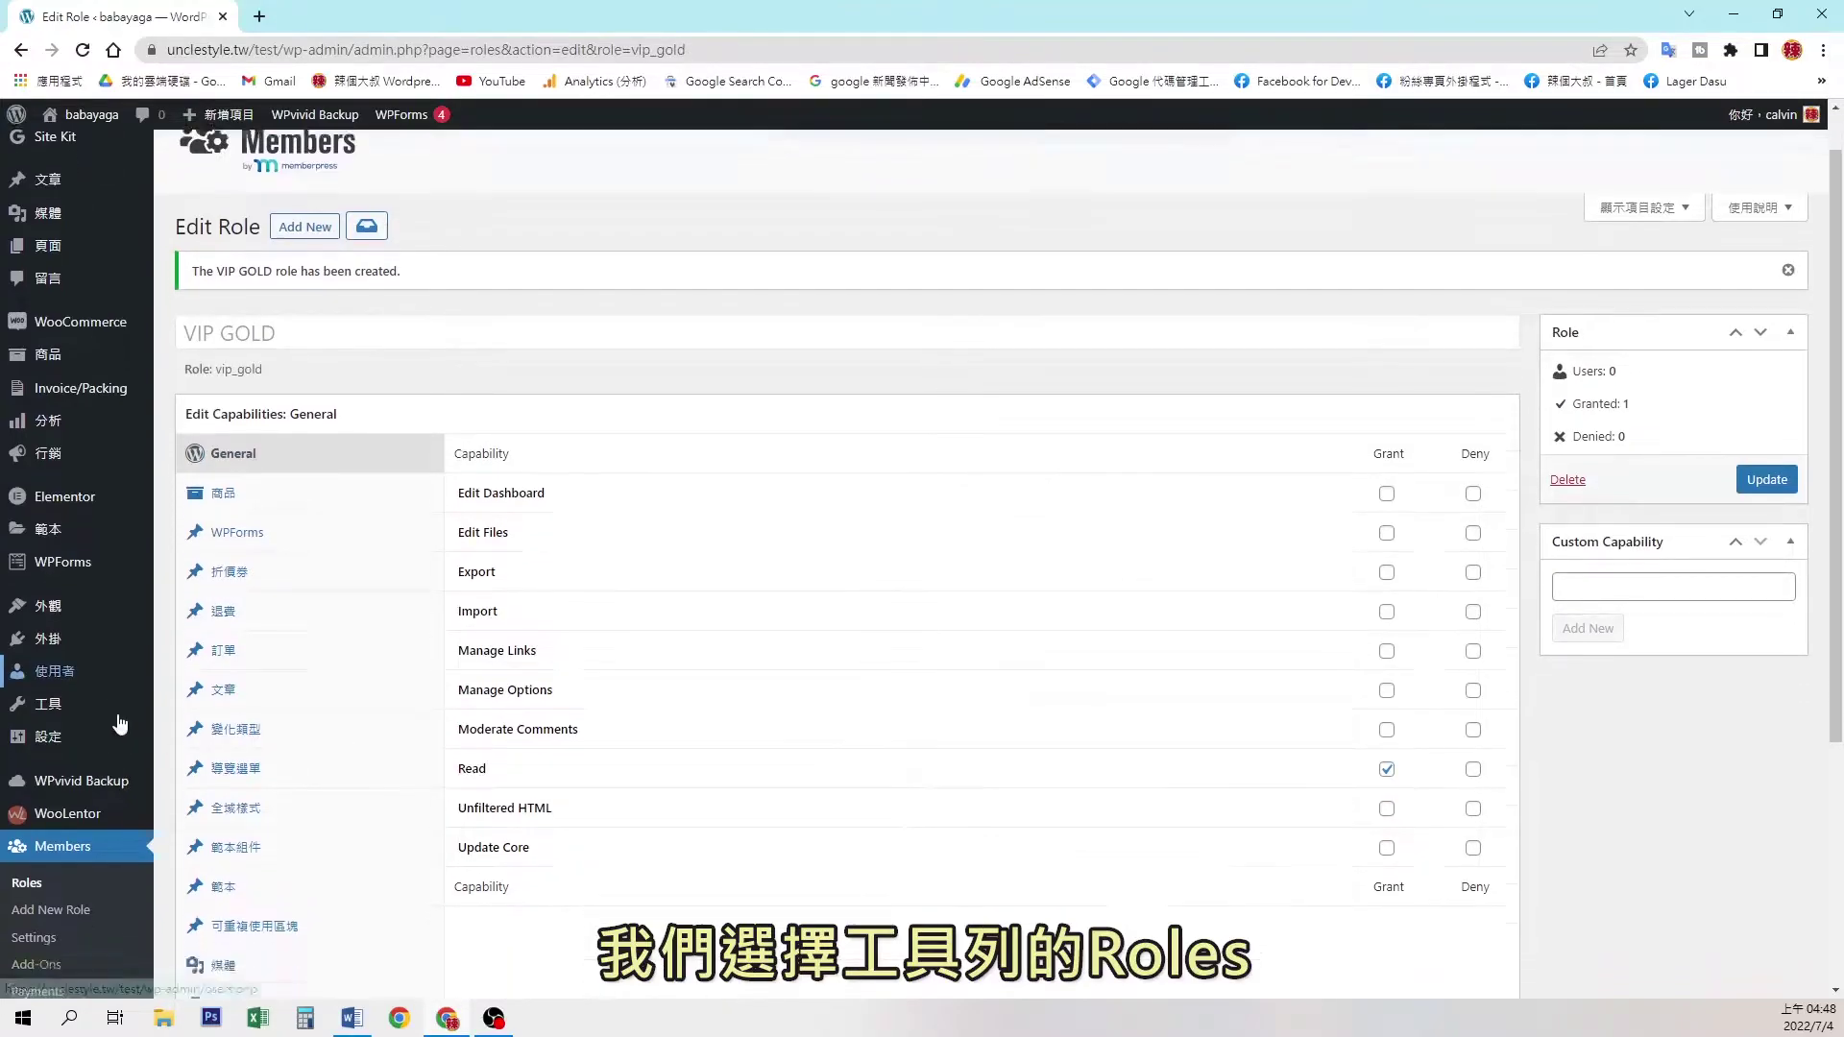
{"action": "left_click", "coordinate": [32, 738]}
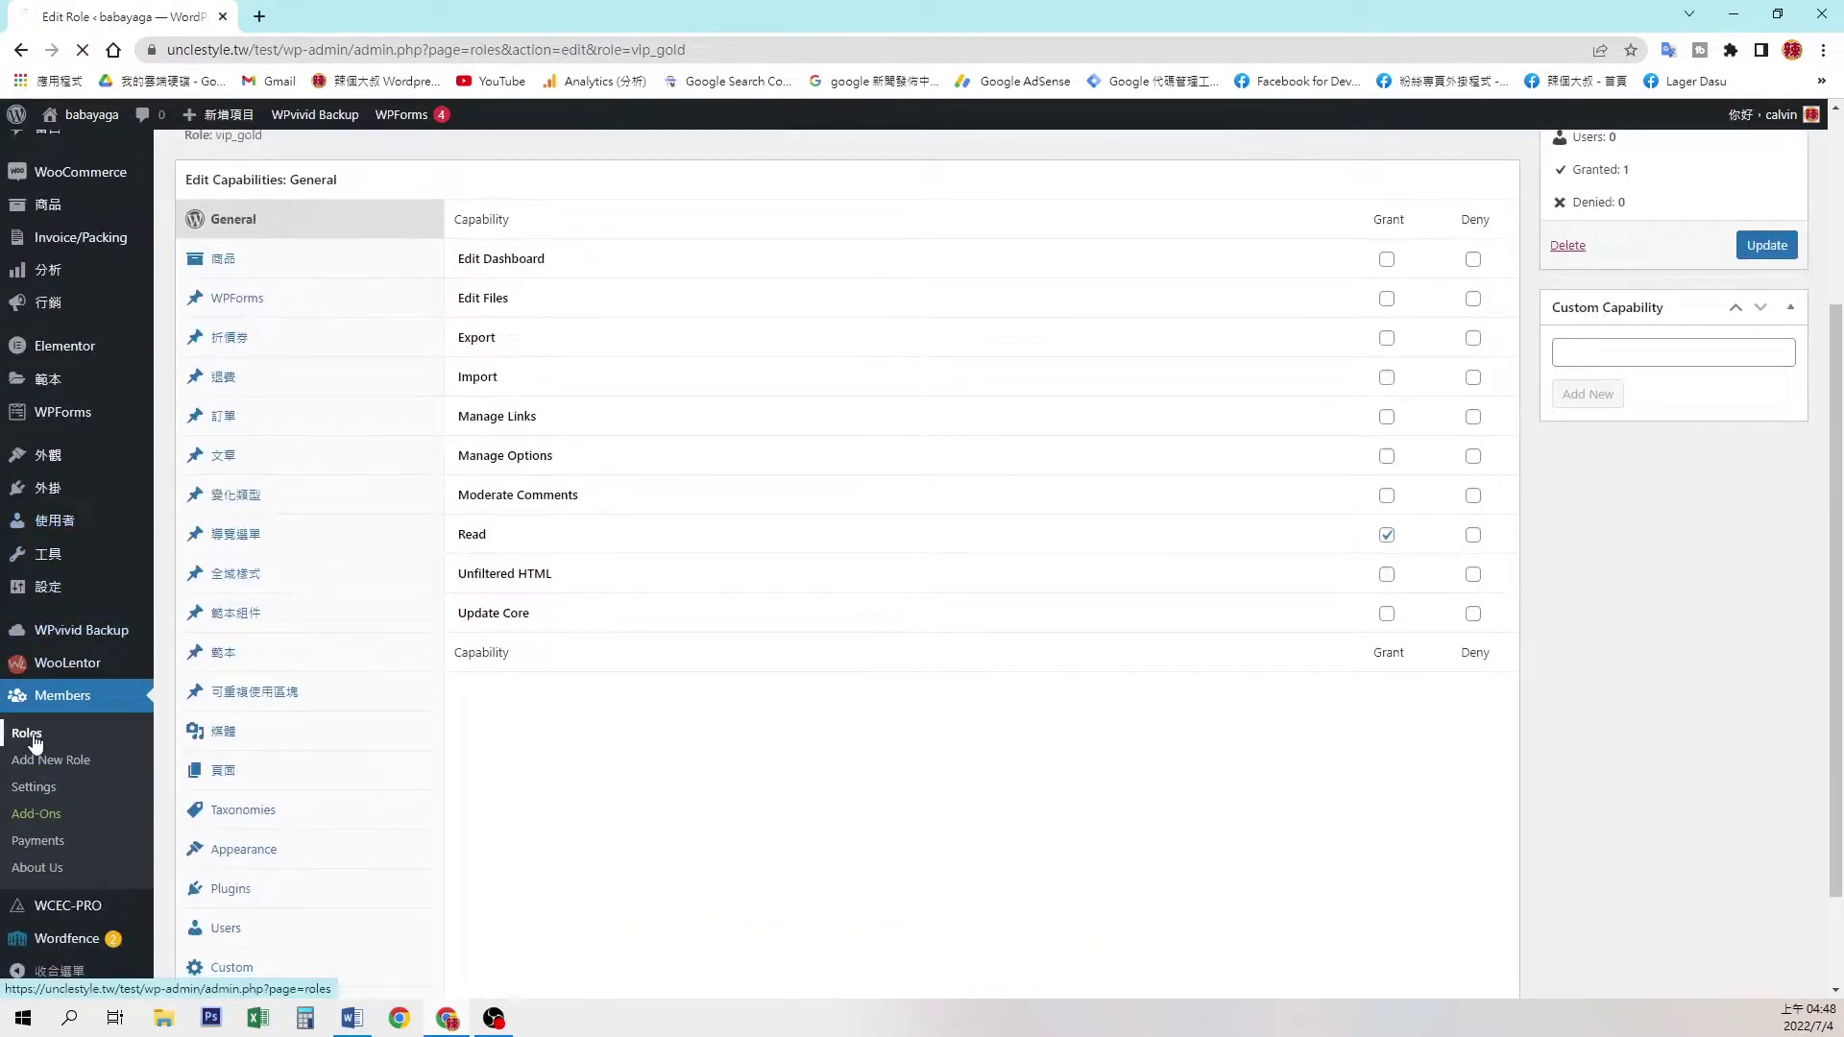
{"action": "scroll", "coordinate": [745, 617], "scroll_direction": "down", "scroll_amount": 3}
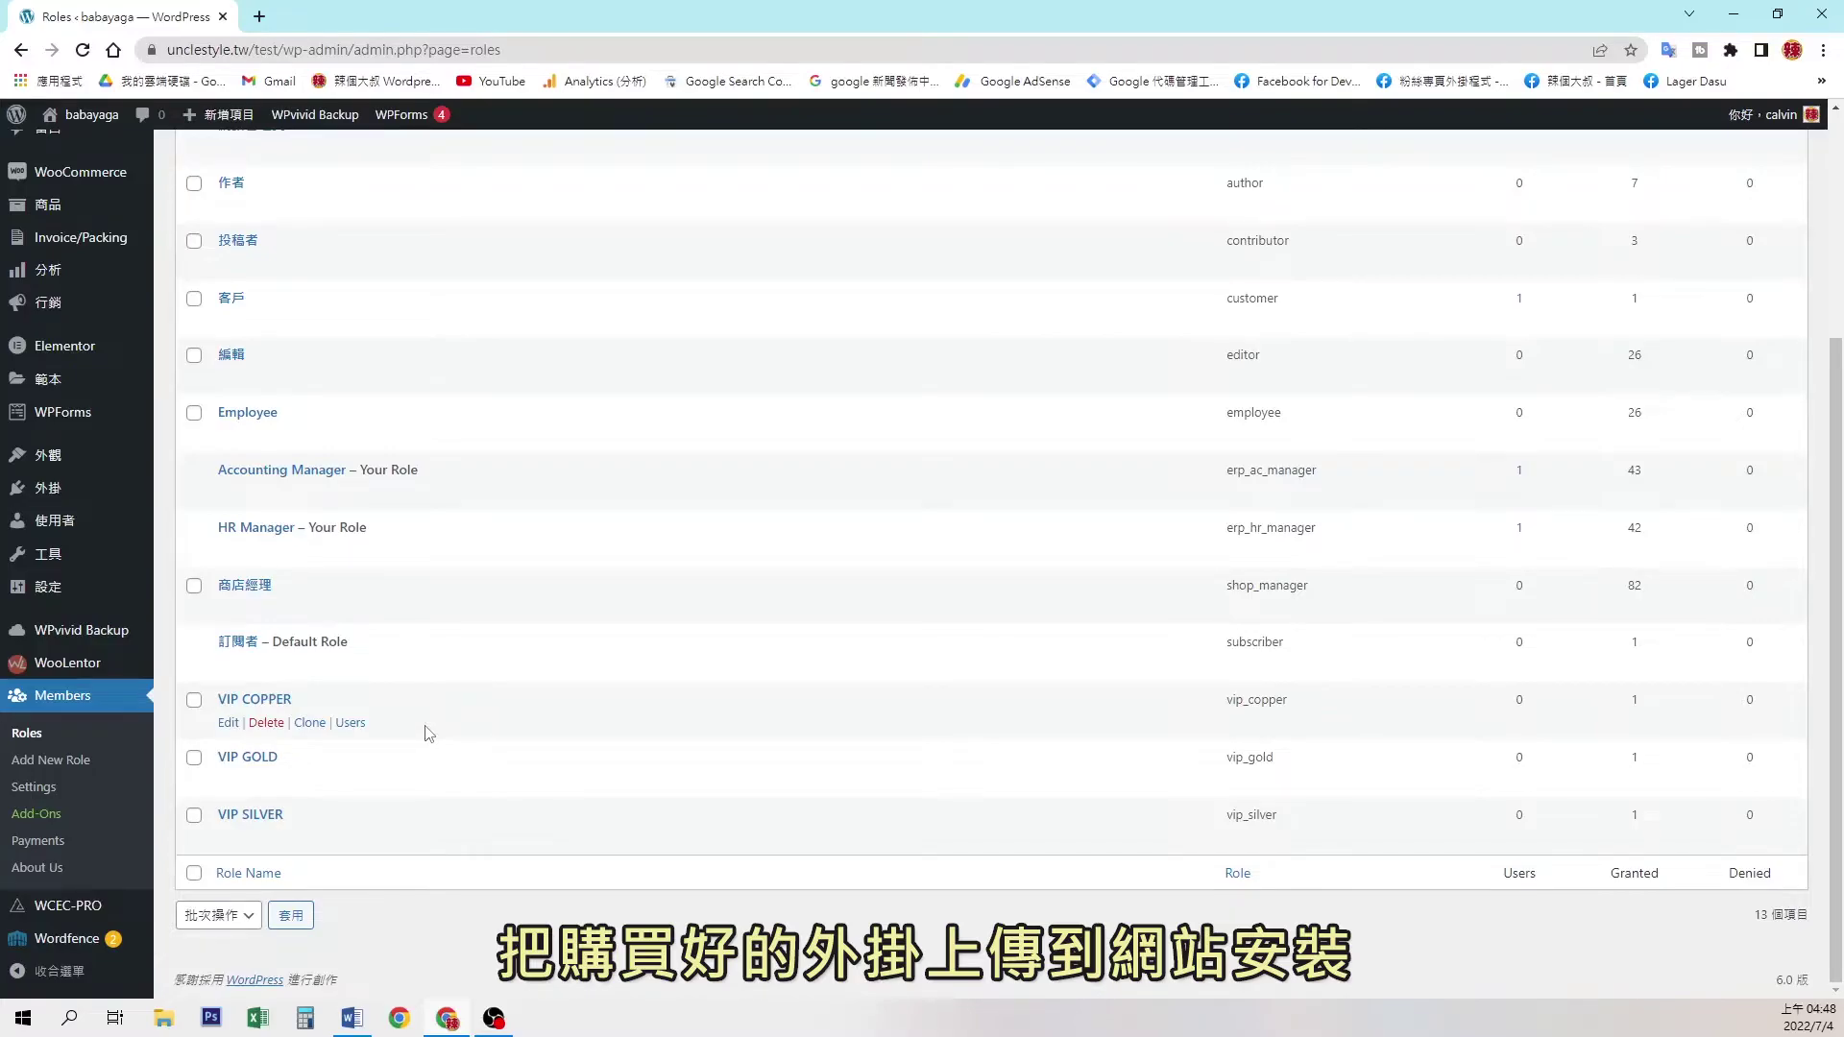
Upload woocommerce-dynamic-pricing.zip as a new plugin, install it and activate it.
{"action": "mouse_move", "coordinate": [72, 492]}
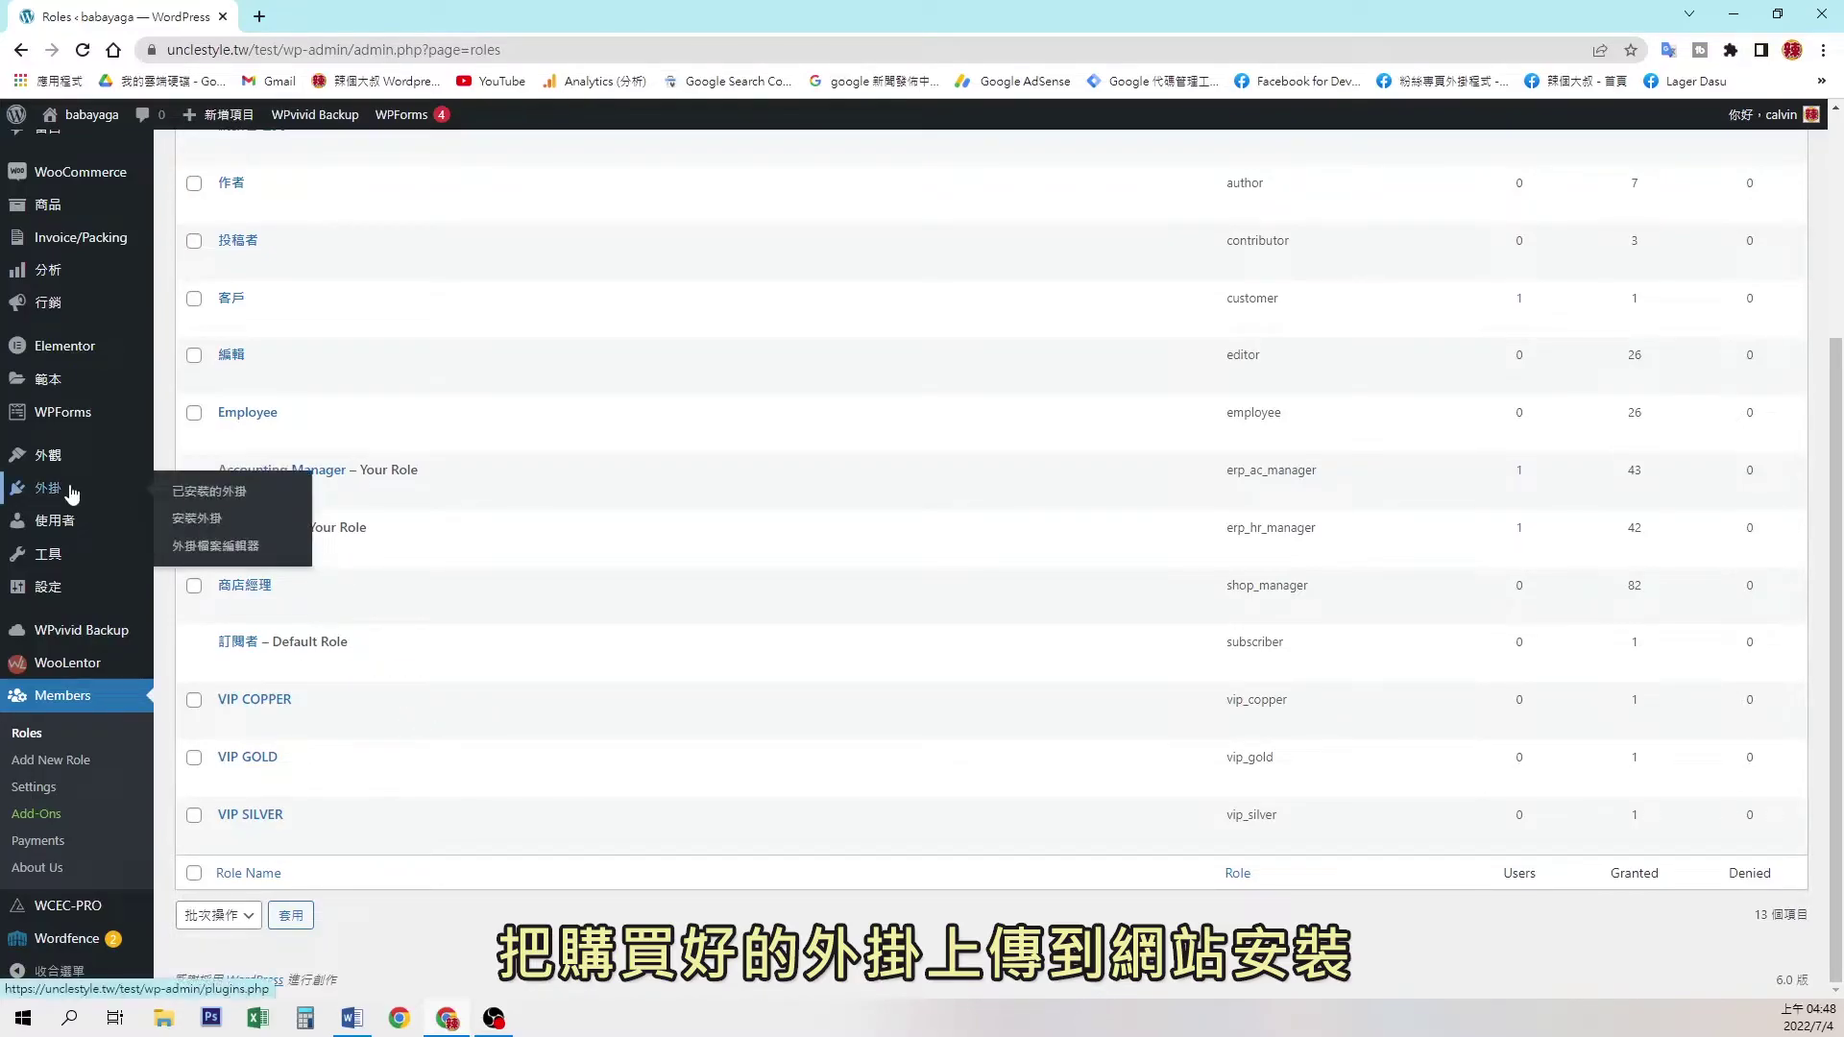
{"action": "left_click", "coordinate": [182, 526]}
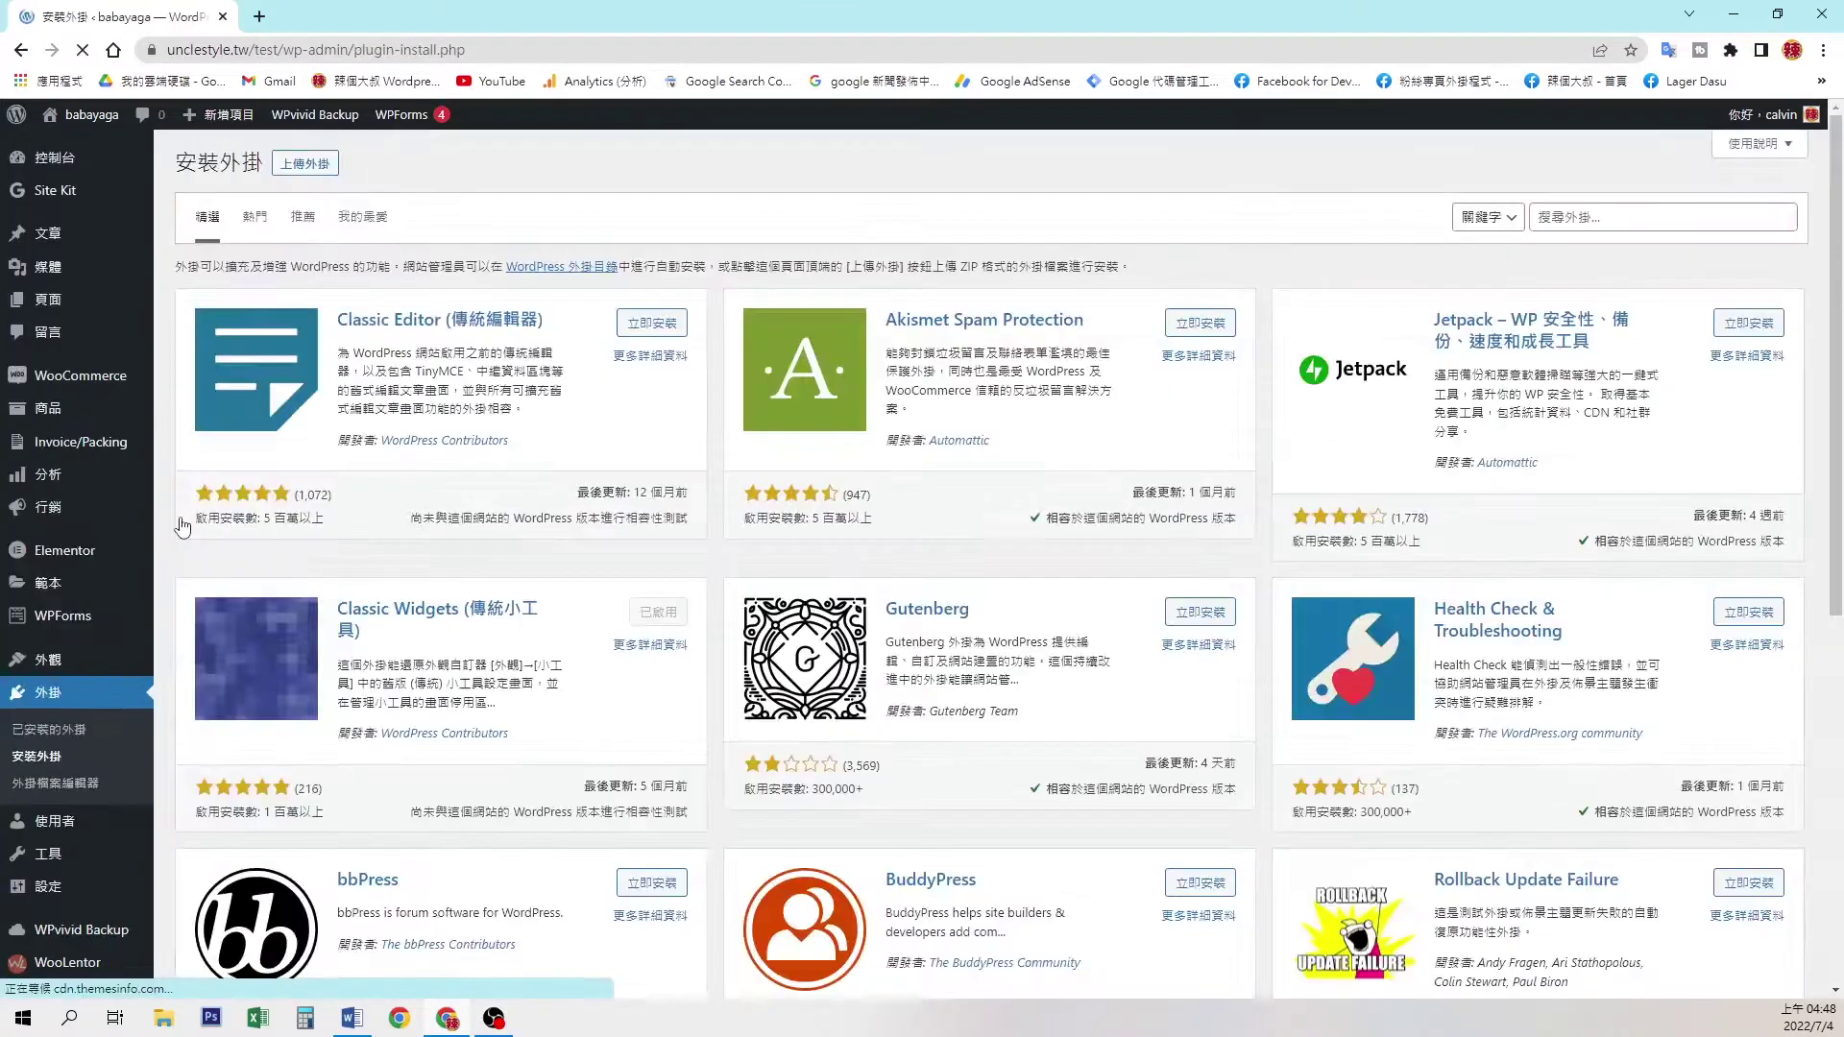
{"action": "left_click", "coordinate": [327, 168]}
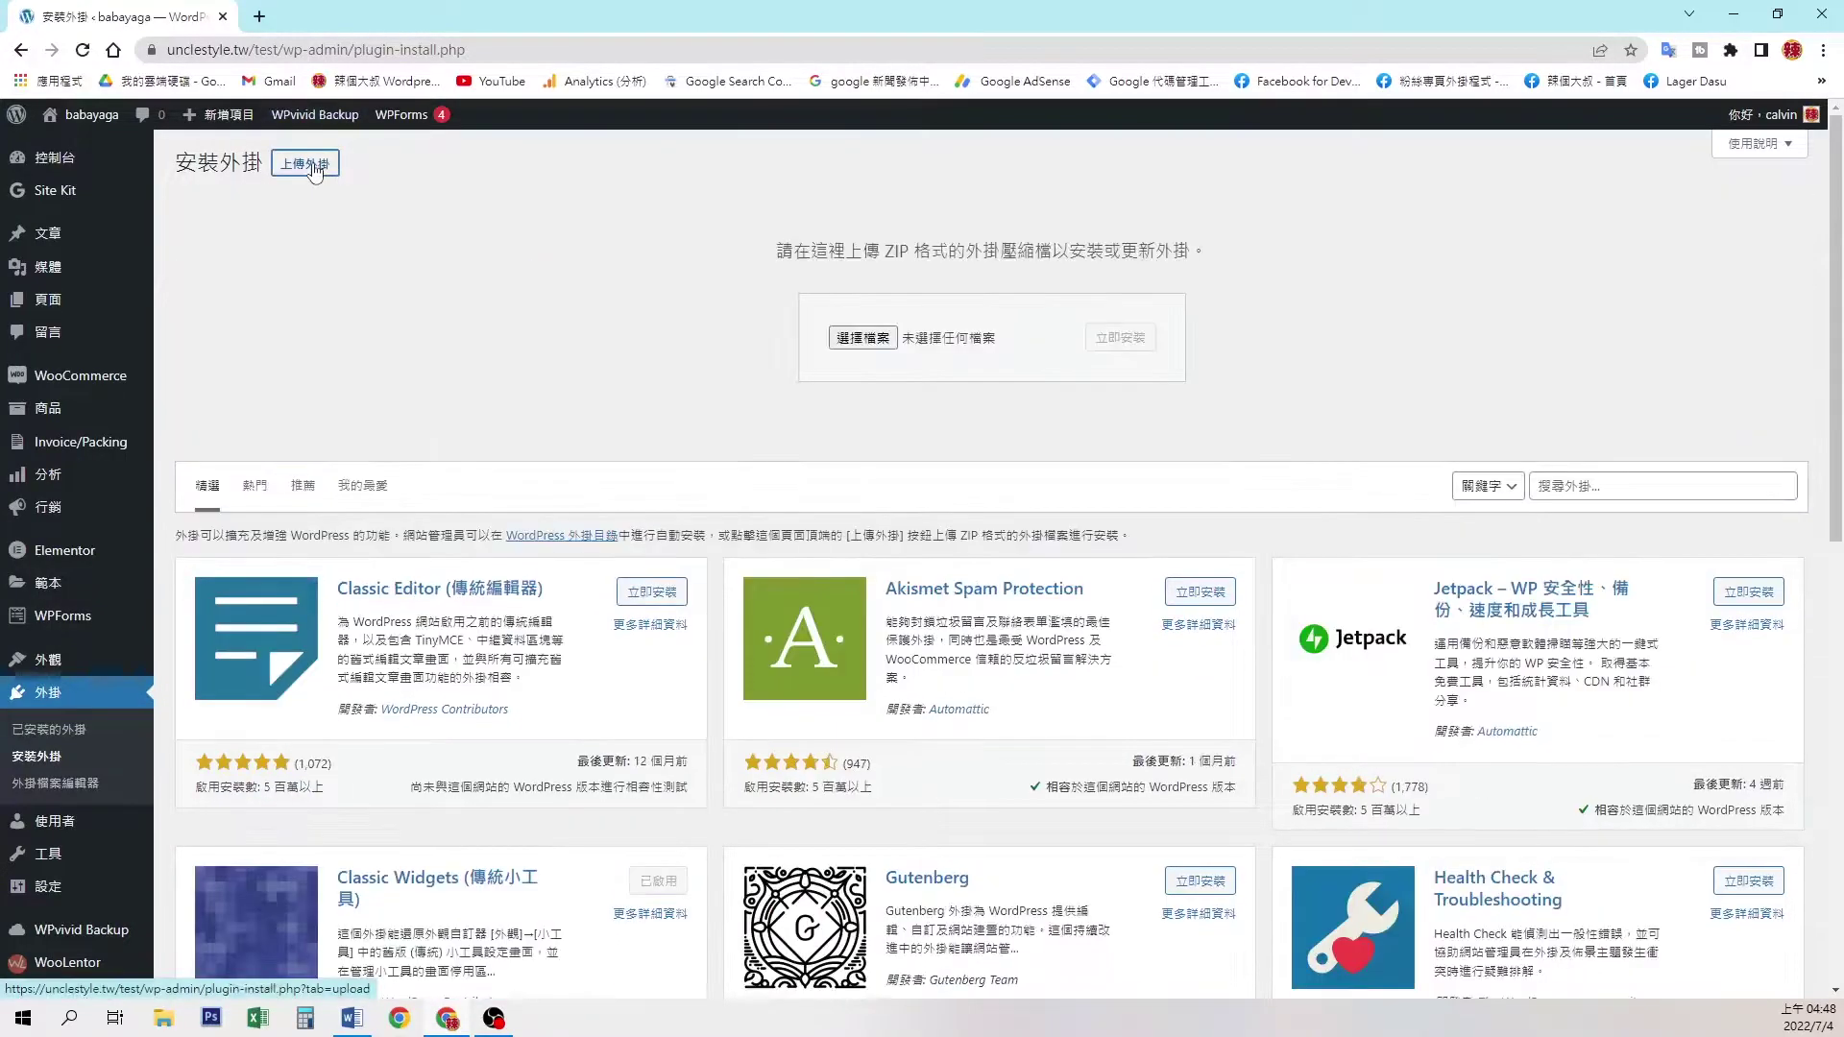
{"action": "left_click", "coordinate": [854, 342]}
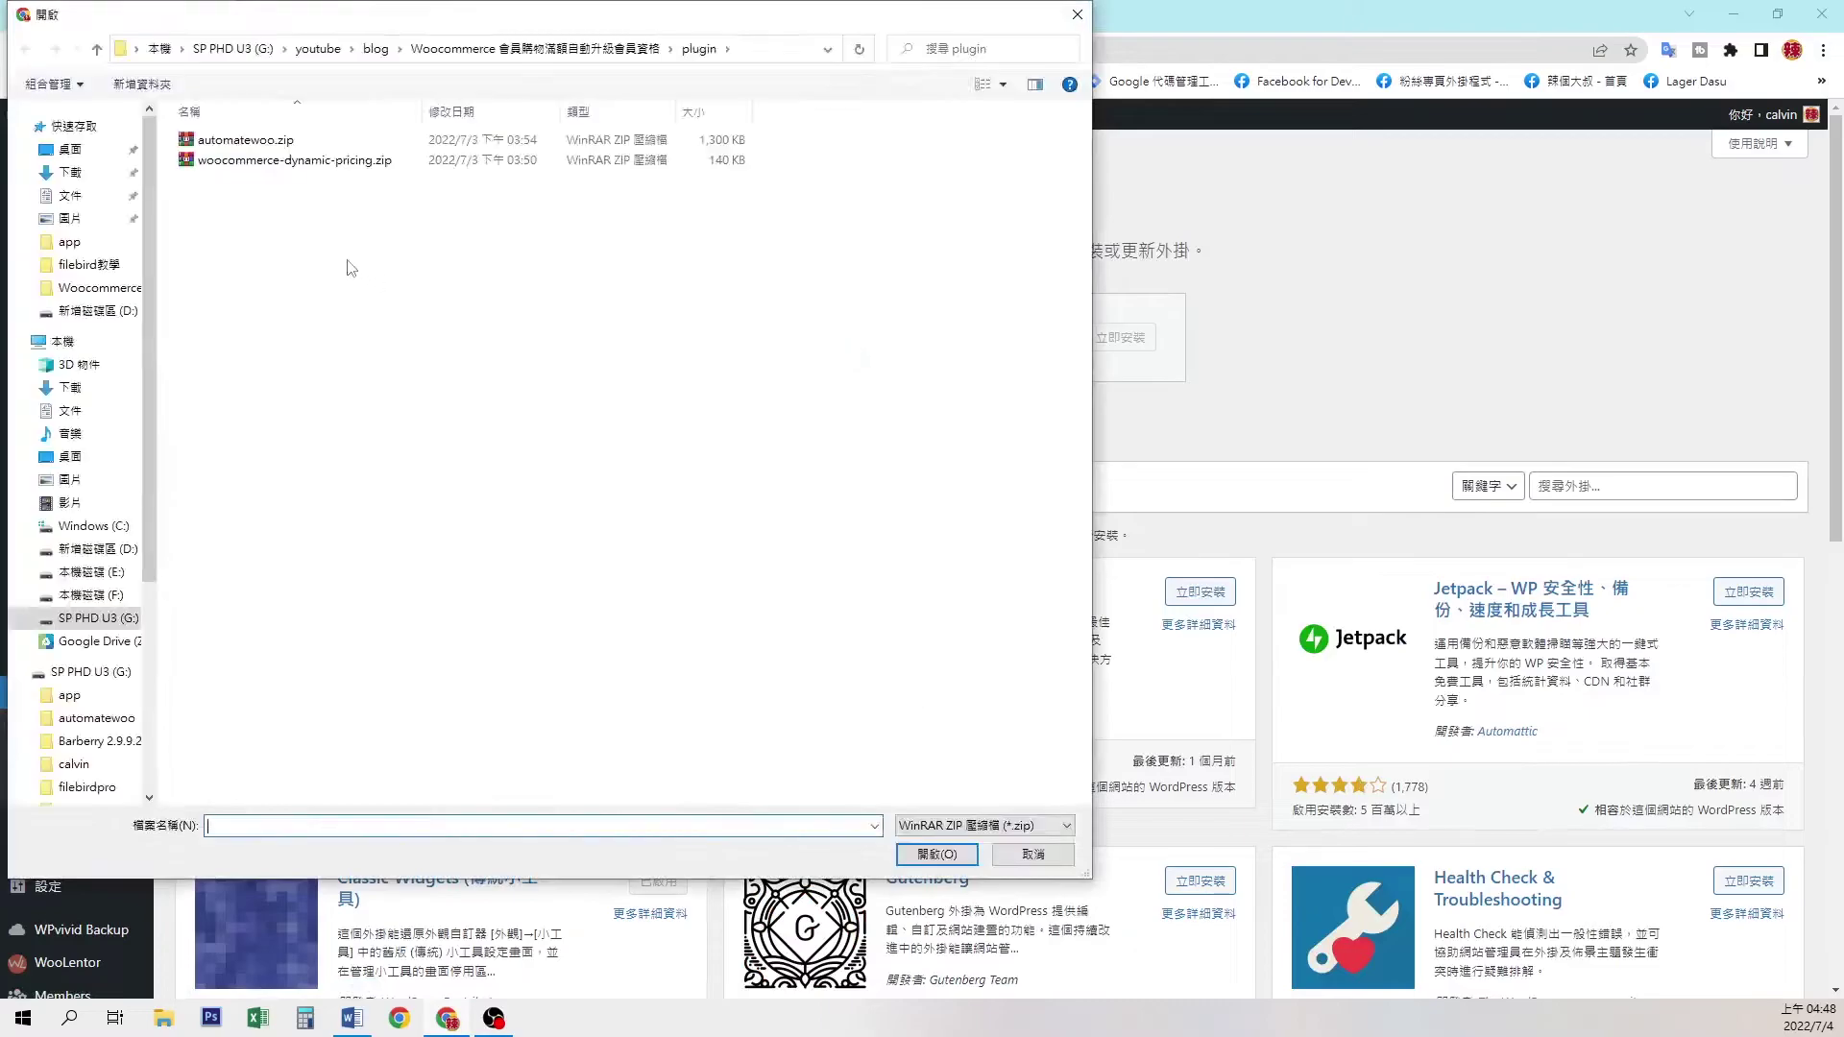
{"action": "left_click", "coordinate": [300, 161]}
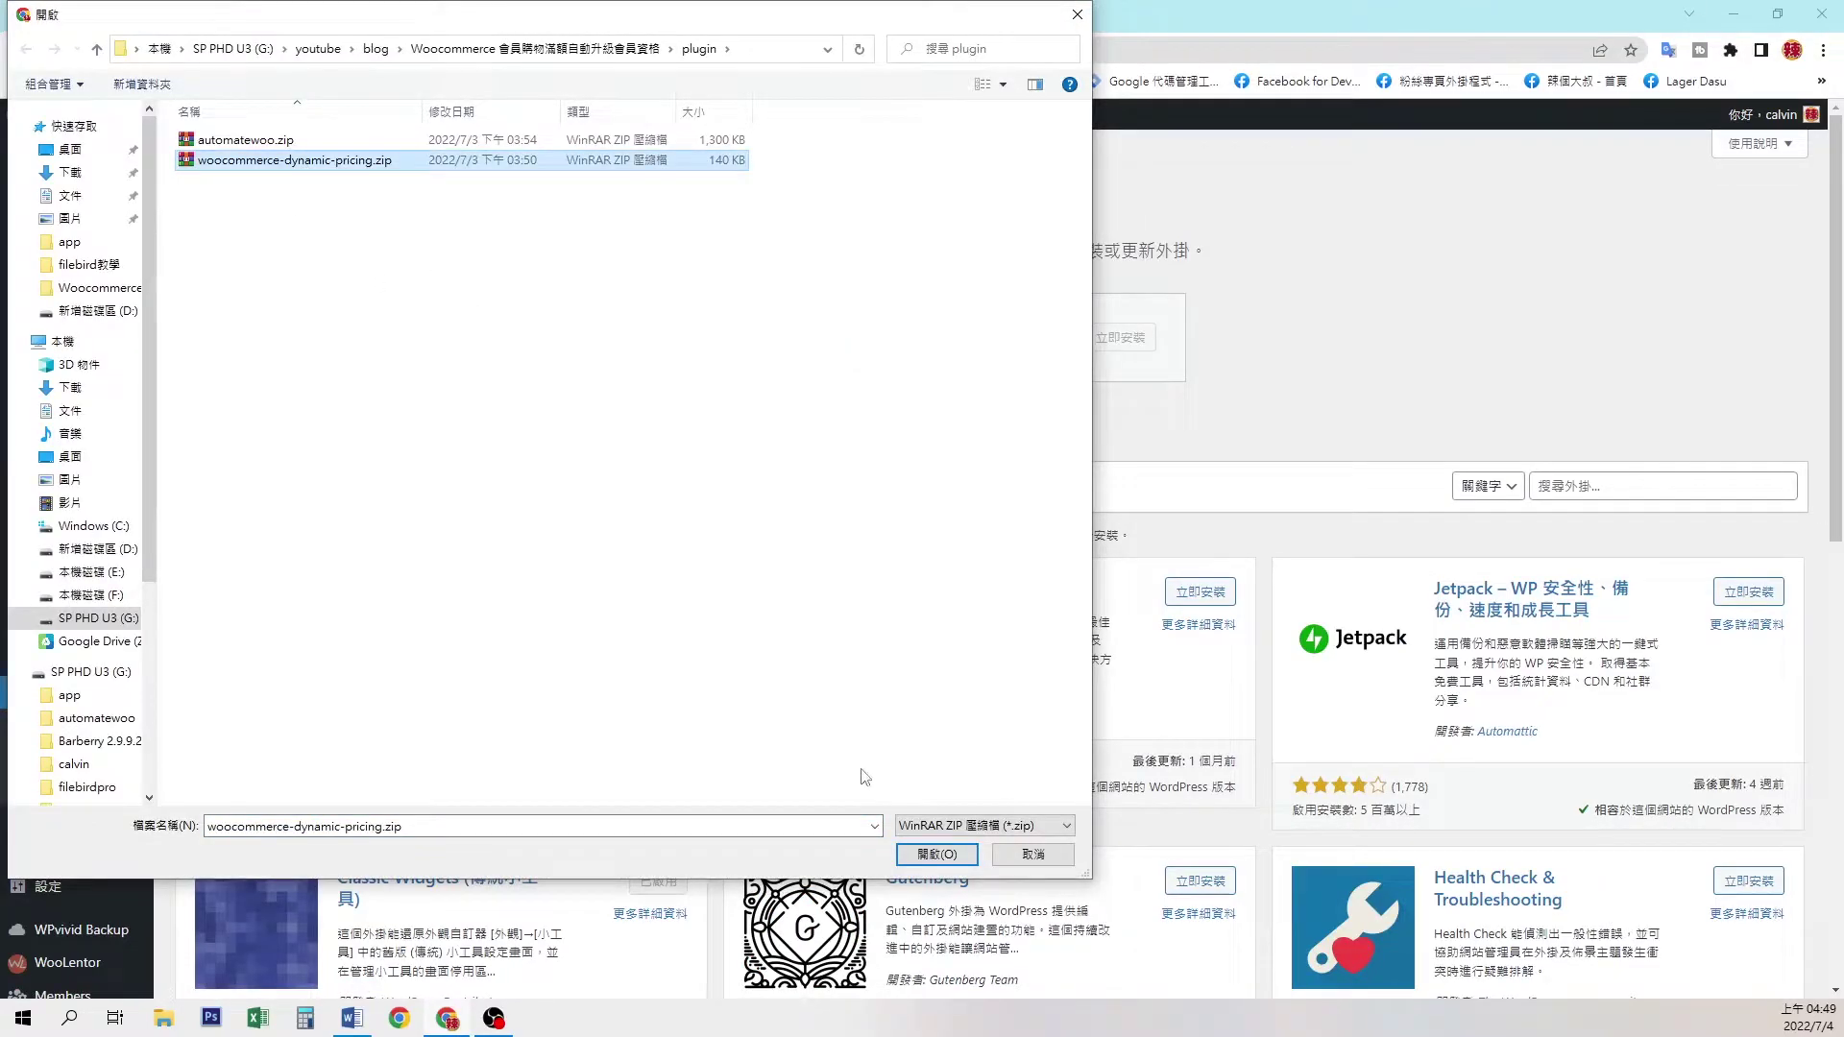
{"action": "left_click", "coordinate": [936, 854]}
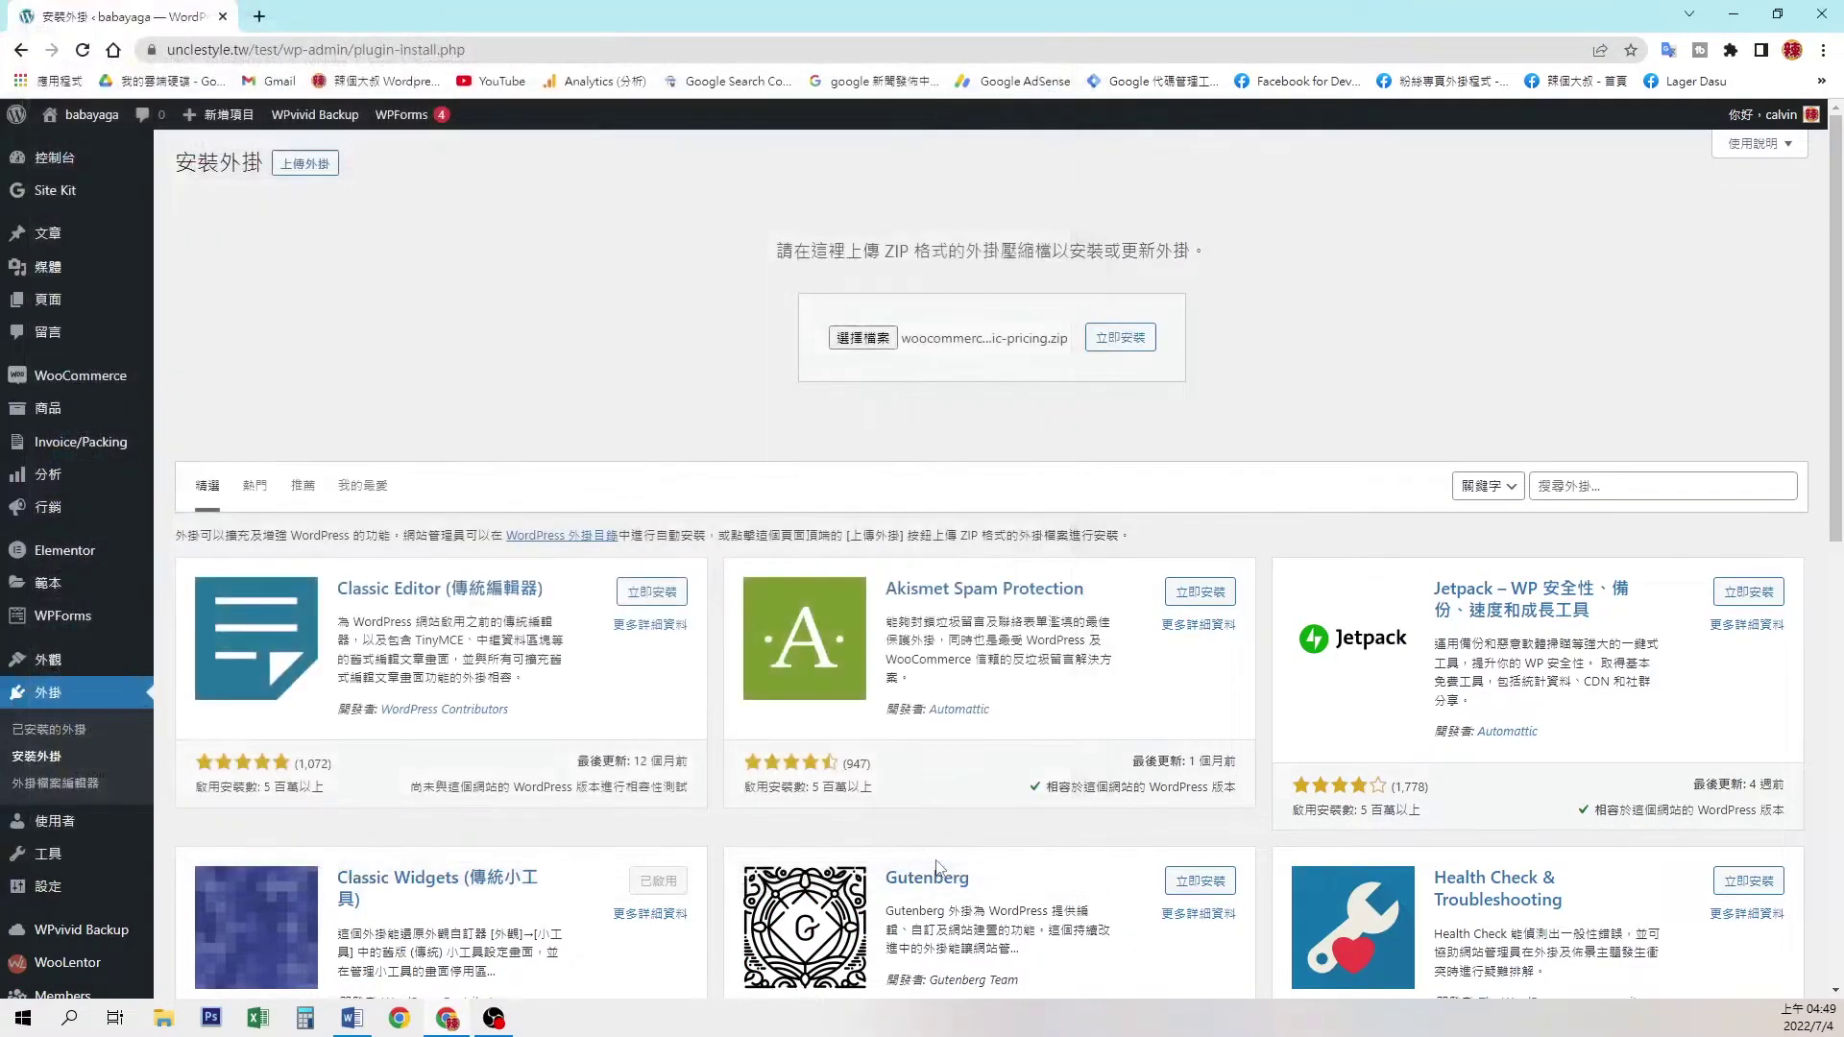
{"action": "left_click", "coordinate": [1105, 341]}
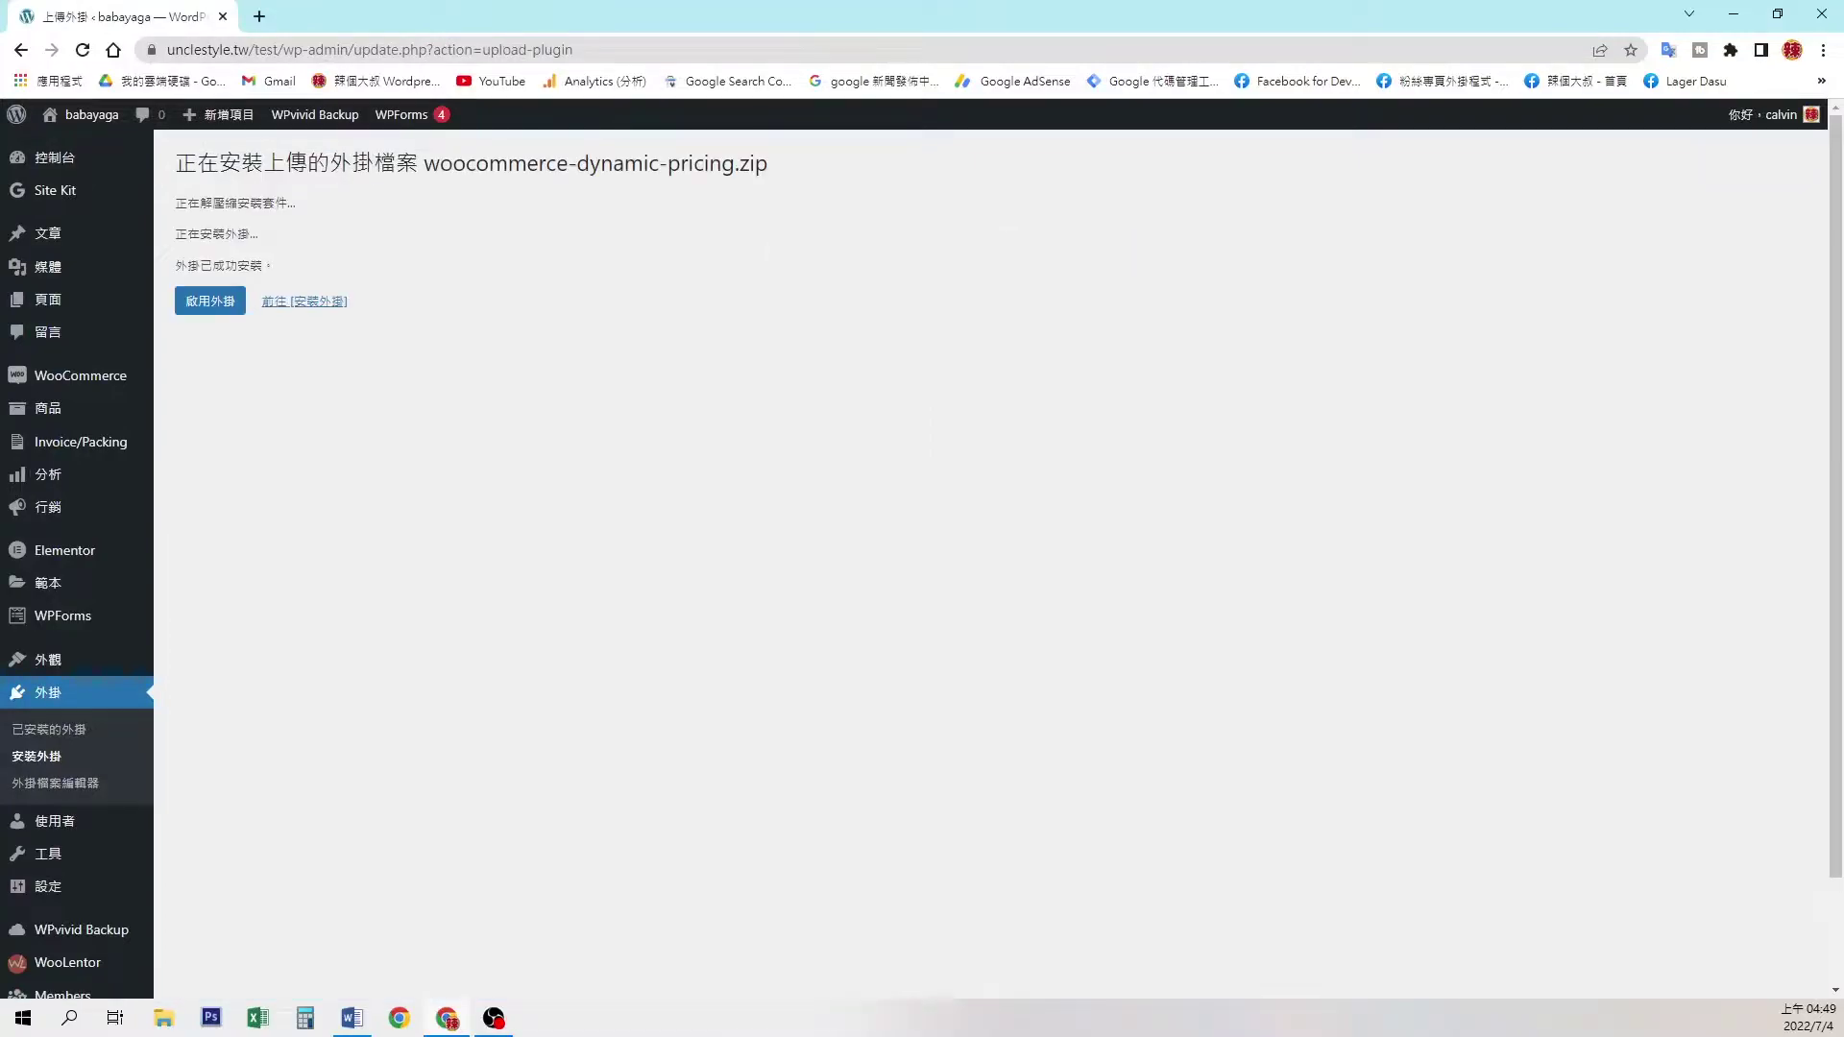
{"action": "left_click", "coordinate": [209, 301]}
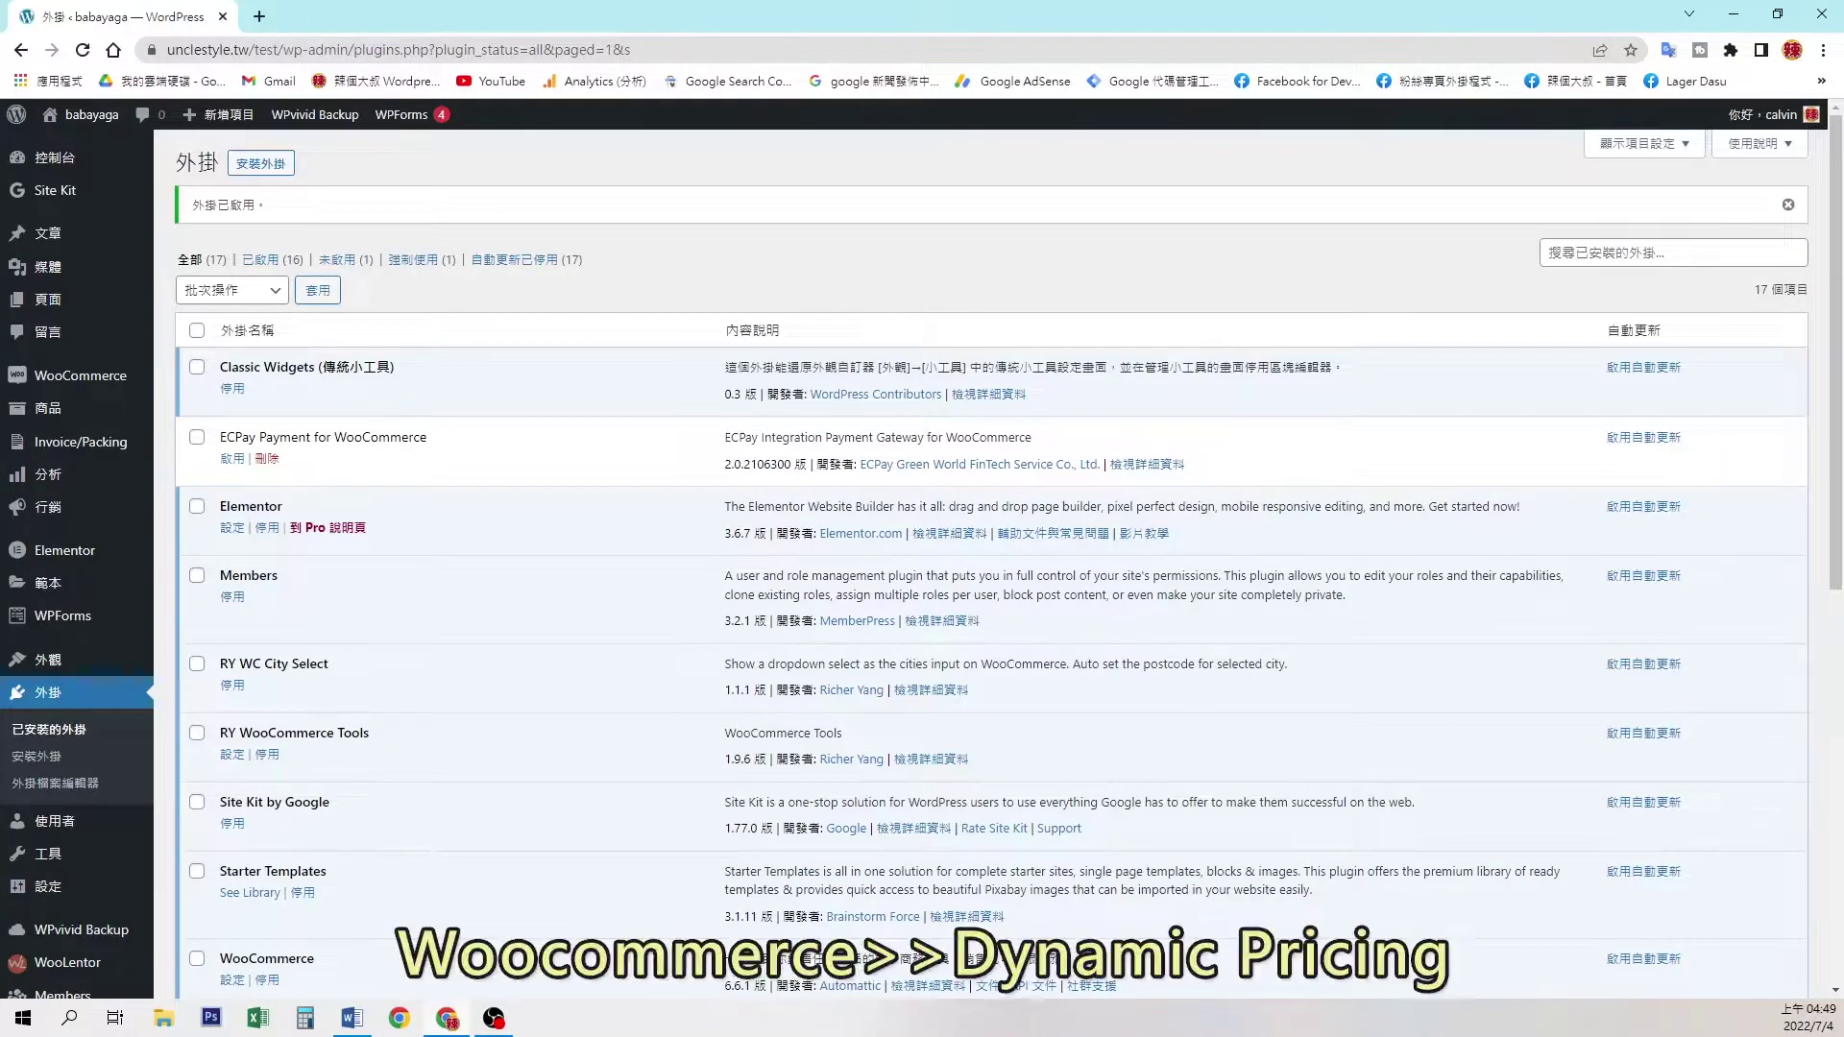
Open the role pricing settings of Dynamic Pricing and enable pricing for VIP COPPER, VIP SILVER and VIP GOLD.
{"action": "mouse_move", "coordinate": [130, 382]}
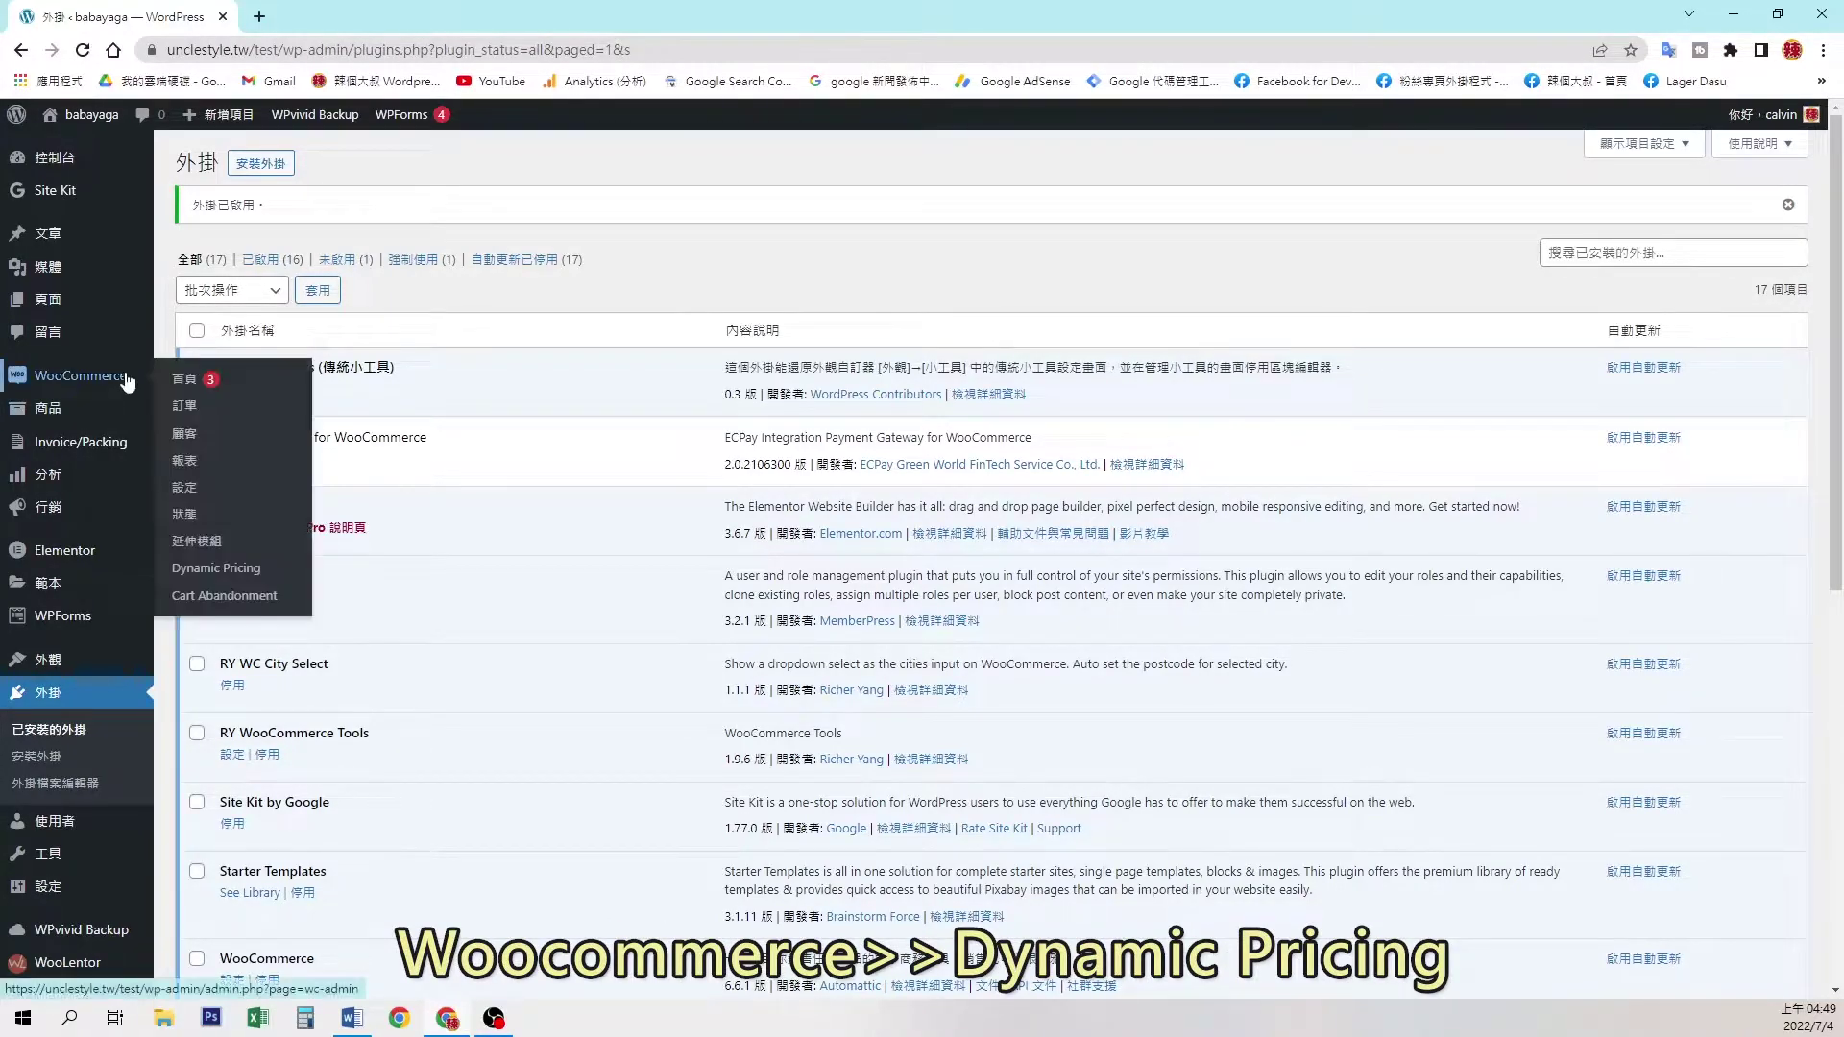
{"action": "left_click", "coordinate": [241, 575]}
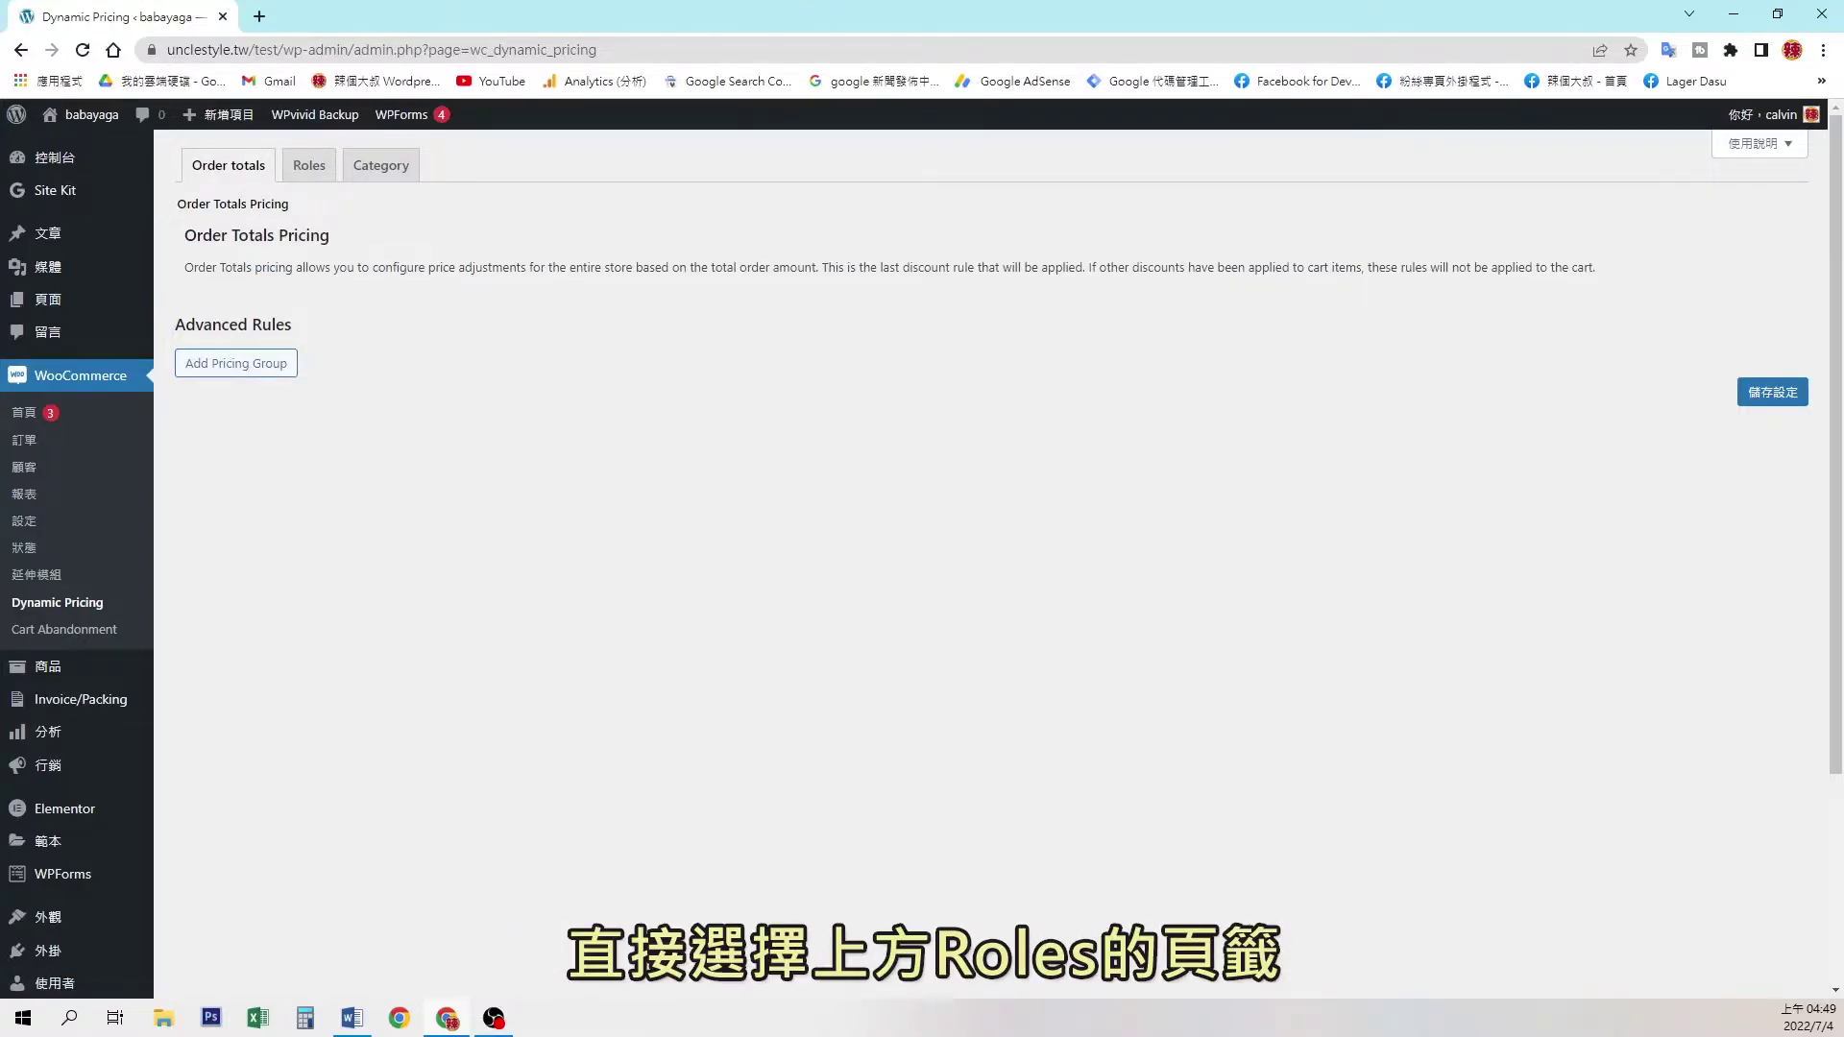
{"action": "left_click", "coordinate": [314, 167]}
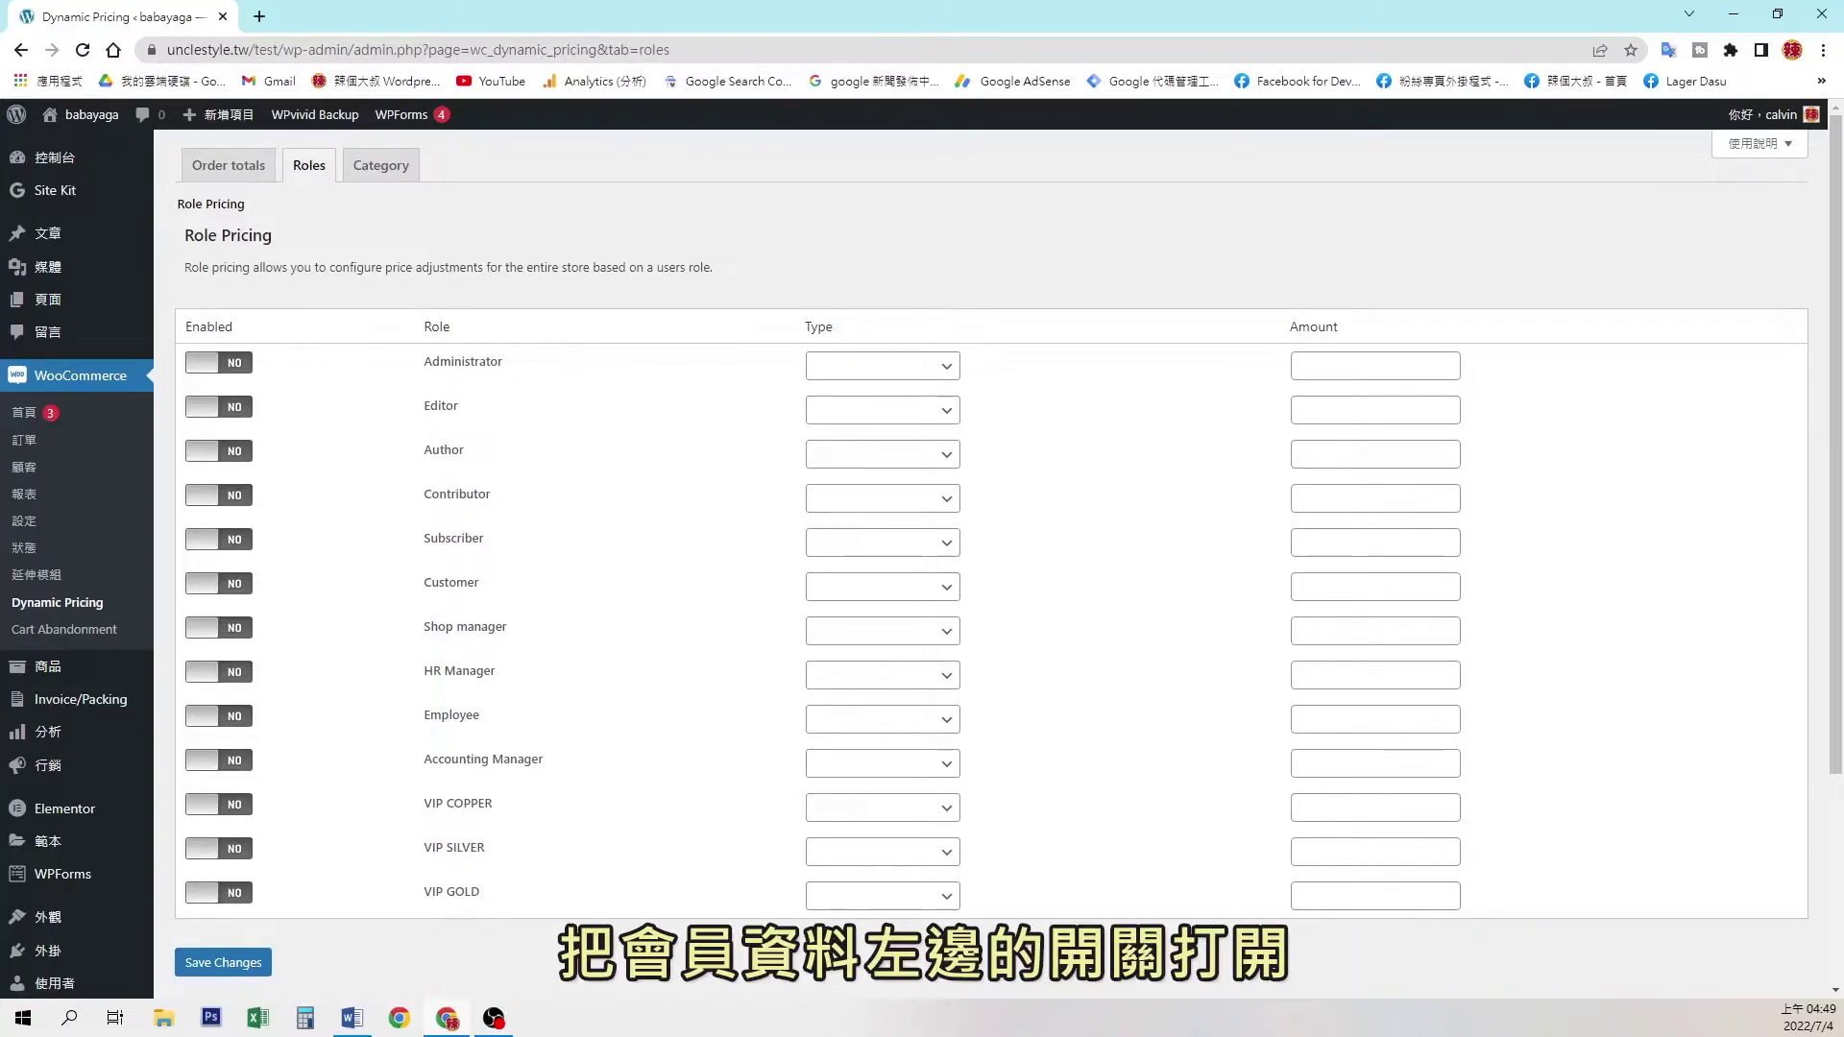
{"action": "left_click", "coordinate": [204, 810]}
{"action": "left_click", "coordinate": [209, 848]}
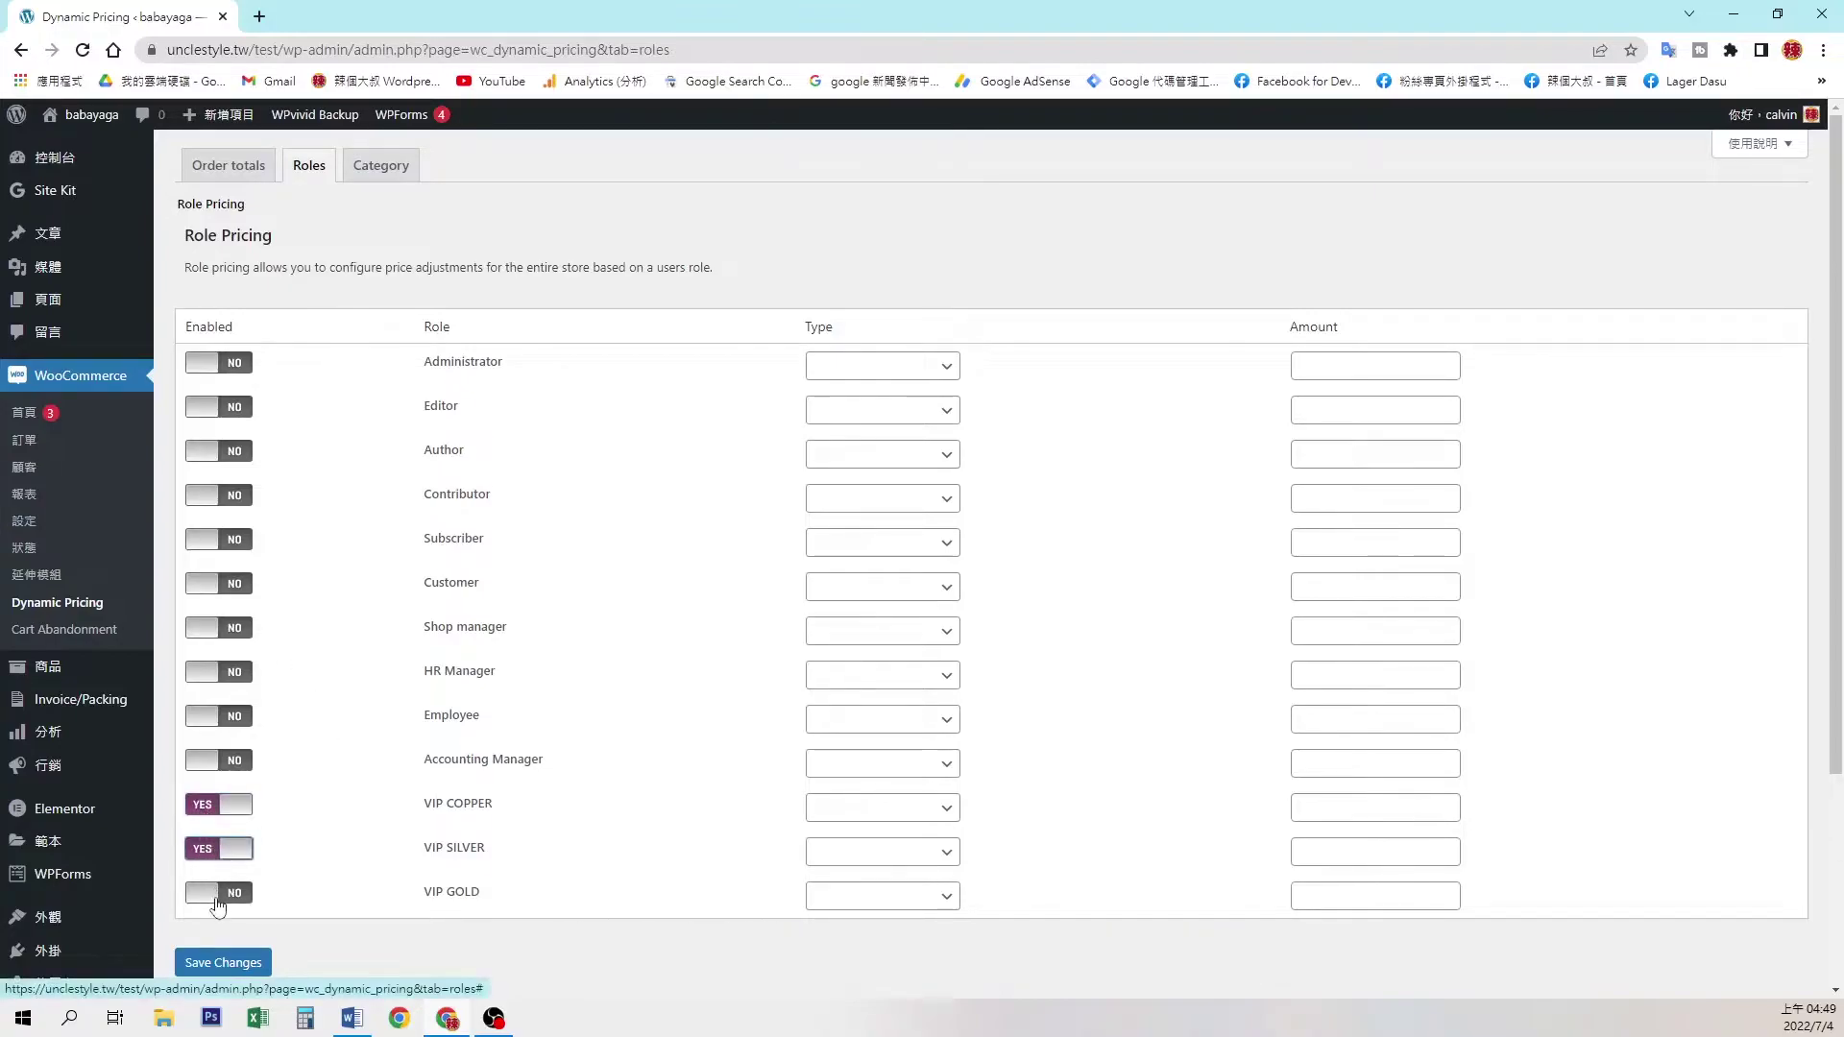
{"action": "left_click", "coordinate": [213, 893]}
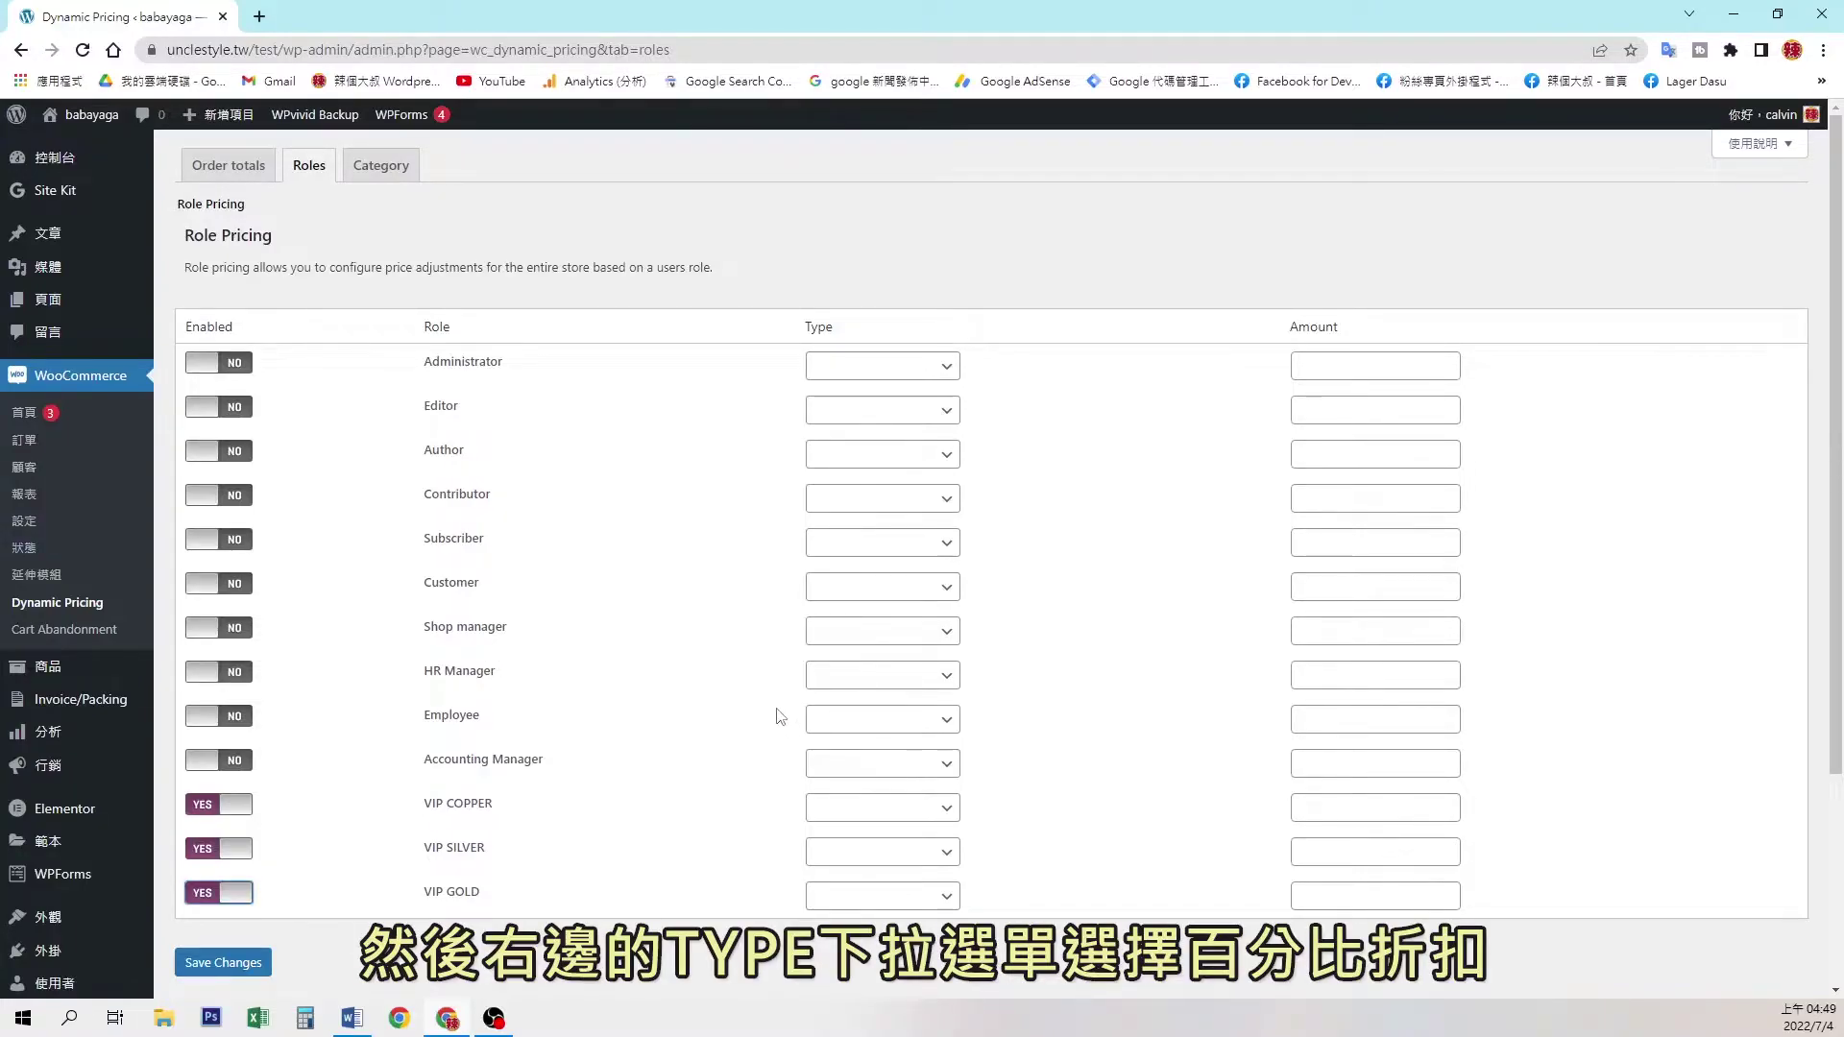
Set the pricing type of VIP COPPER, VIP SILVER and VIP GOLD to Percentage Discount.
{"action": "left_click", "coordinate": [947, 808]}
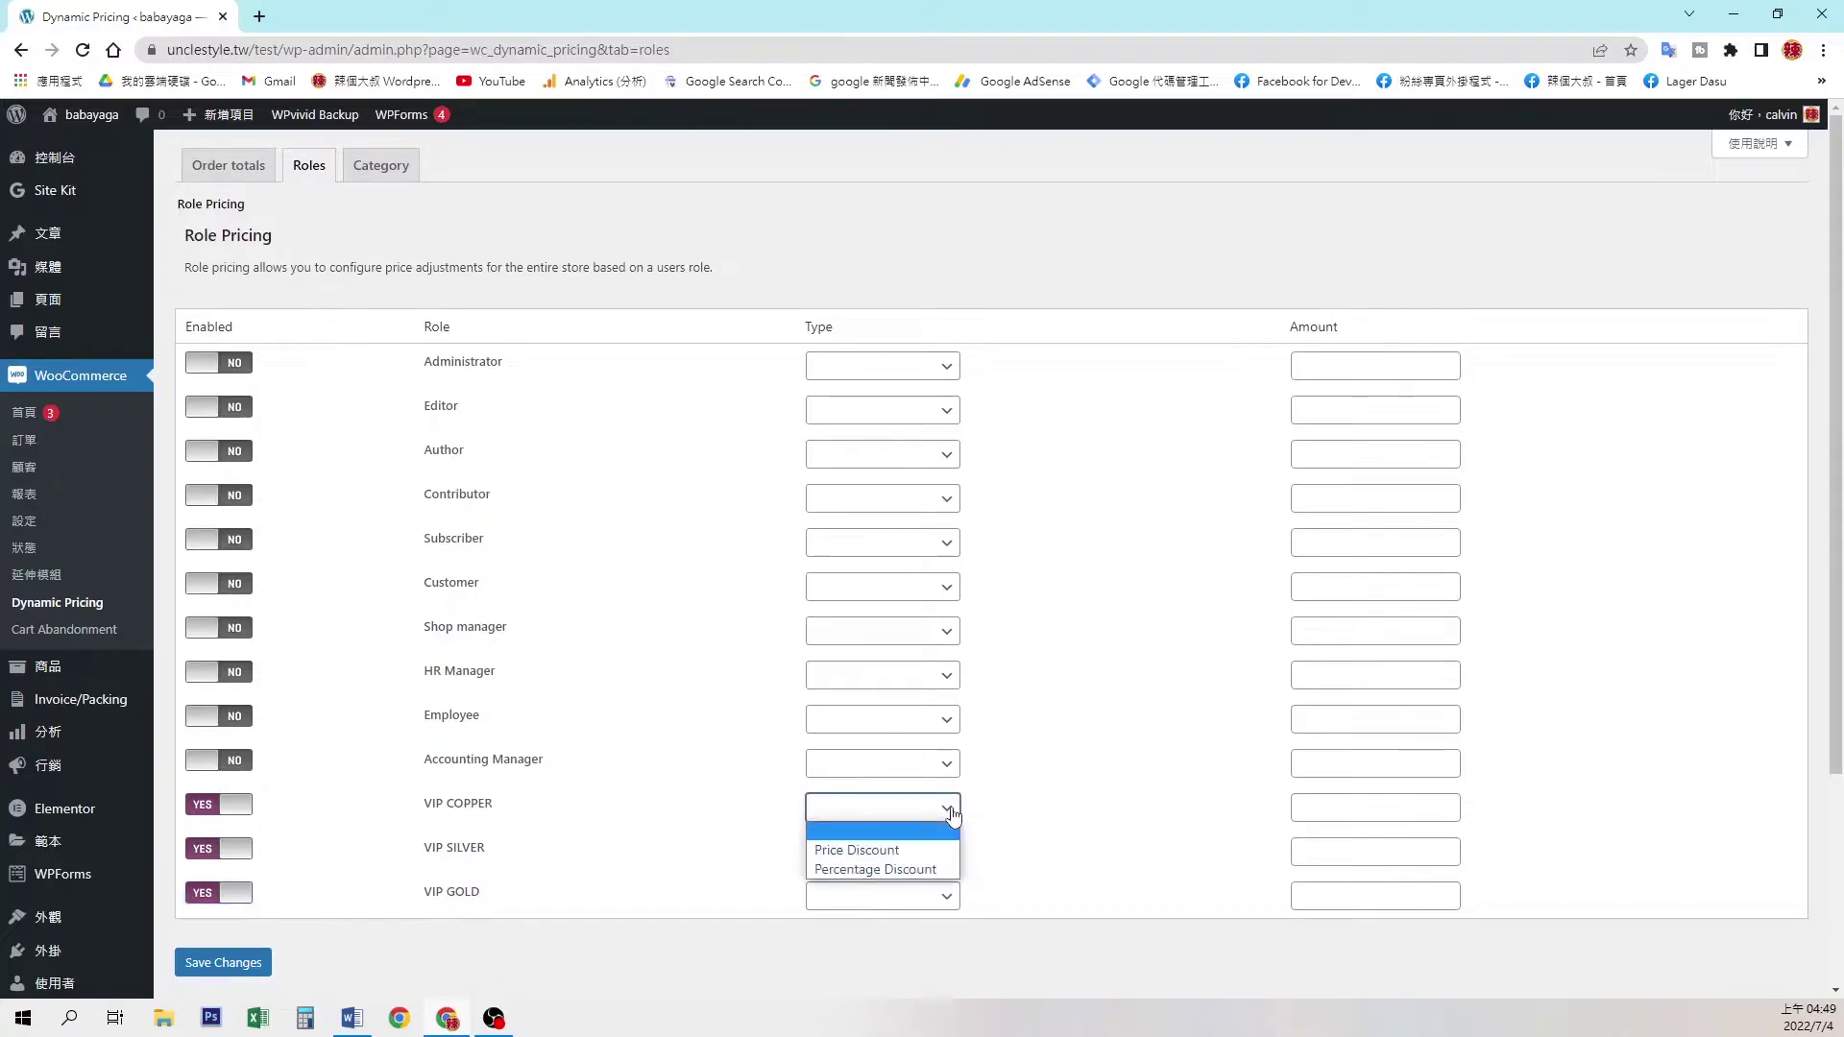
{"action": "left_click", "coordinate": [908, 872]}
{"action": "left_click", "coordinate": [949, 853]}
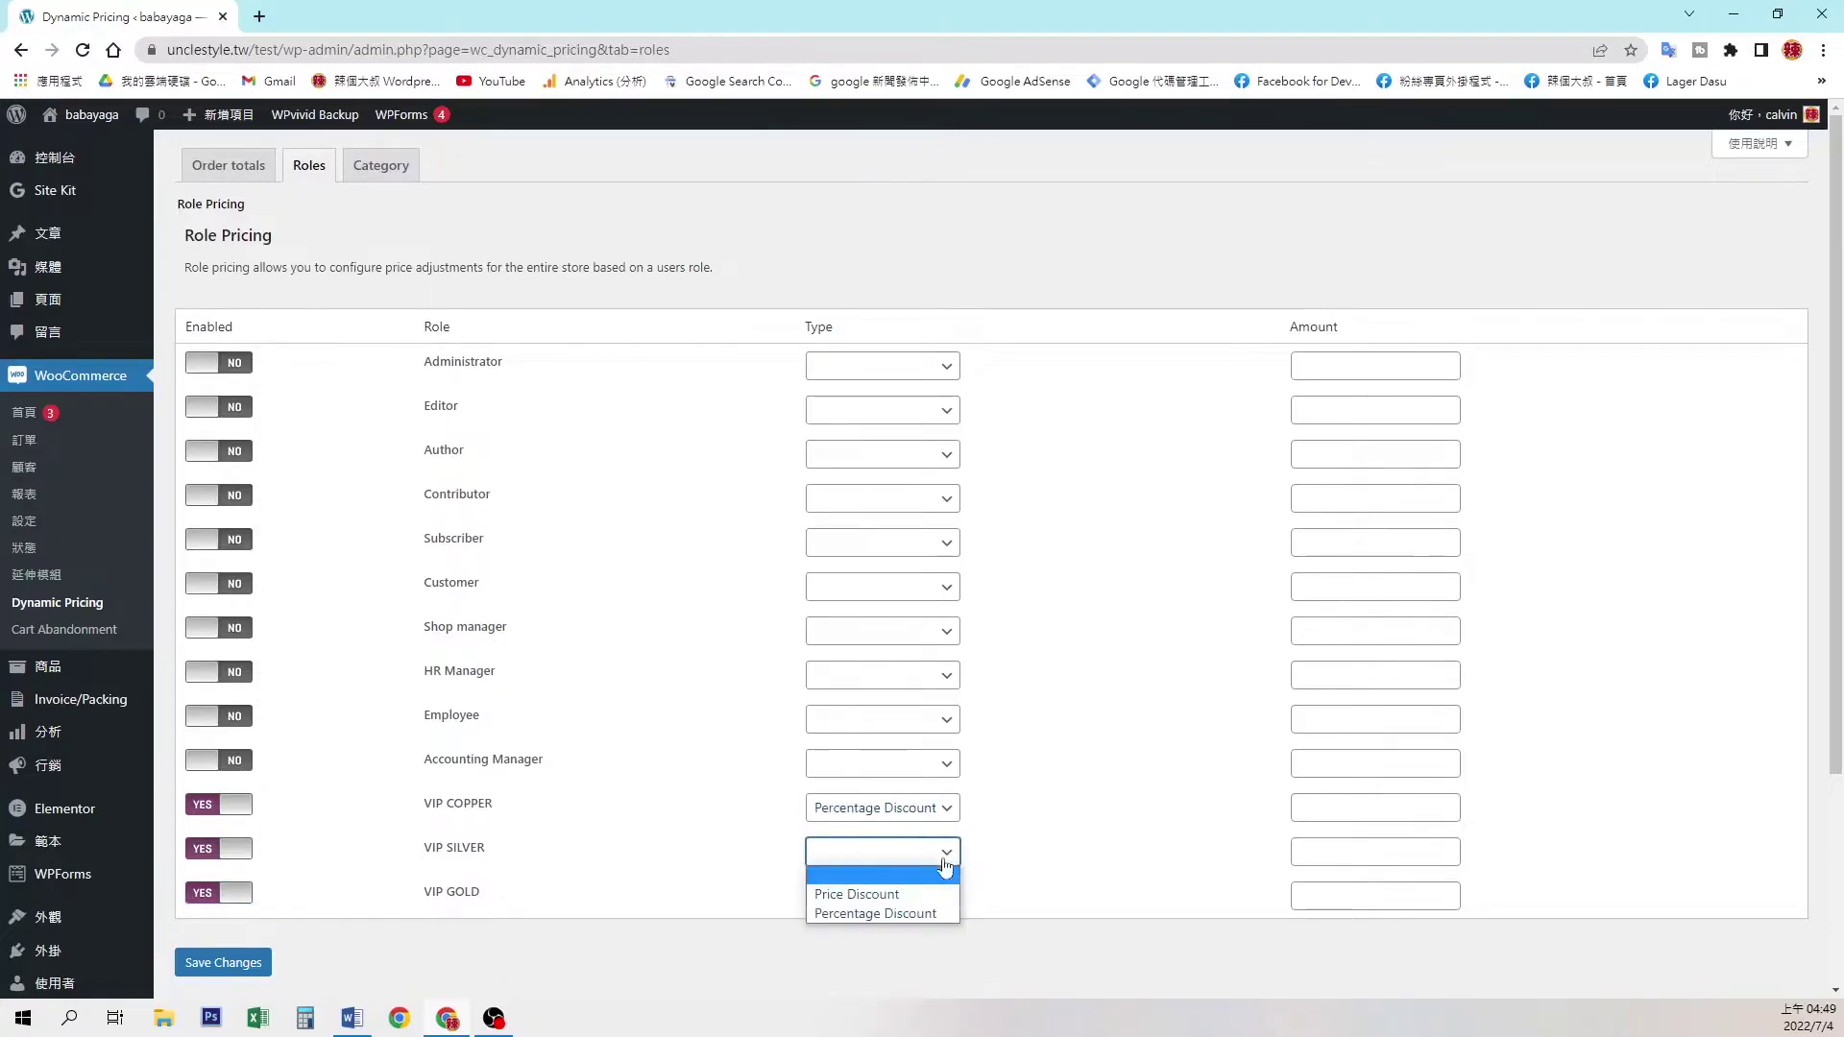
{"action": "left_click", "coordinate": [878, 913]}
{"action": "left_click", "coordinate": [947, 897]}
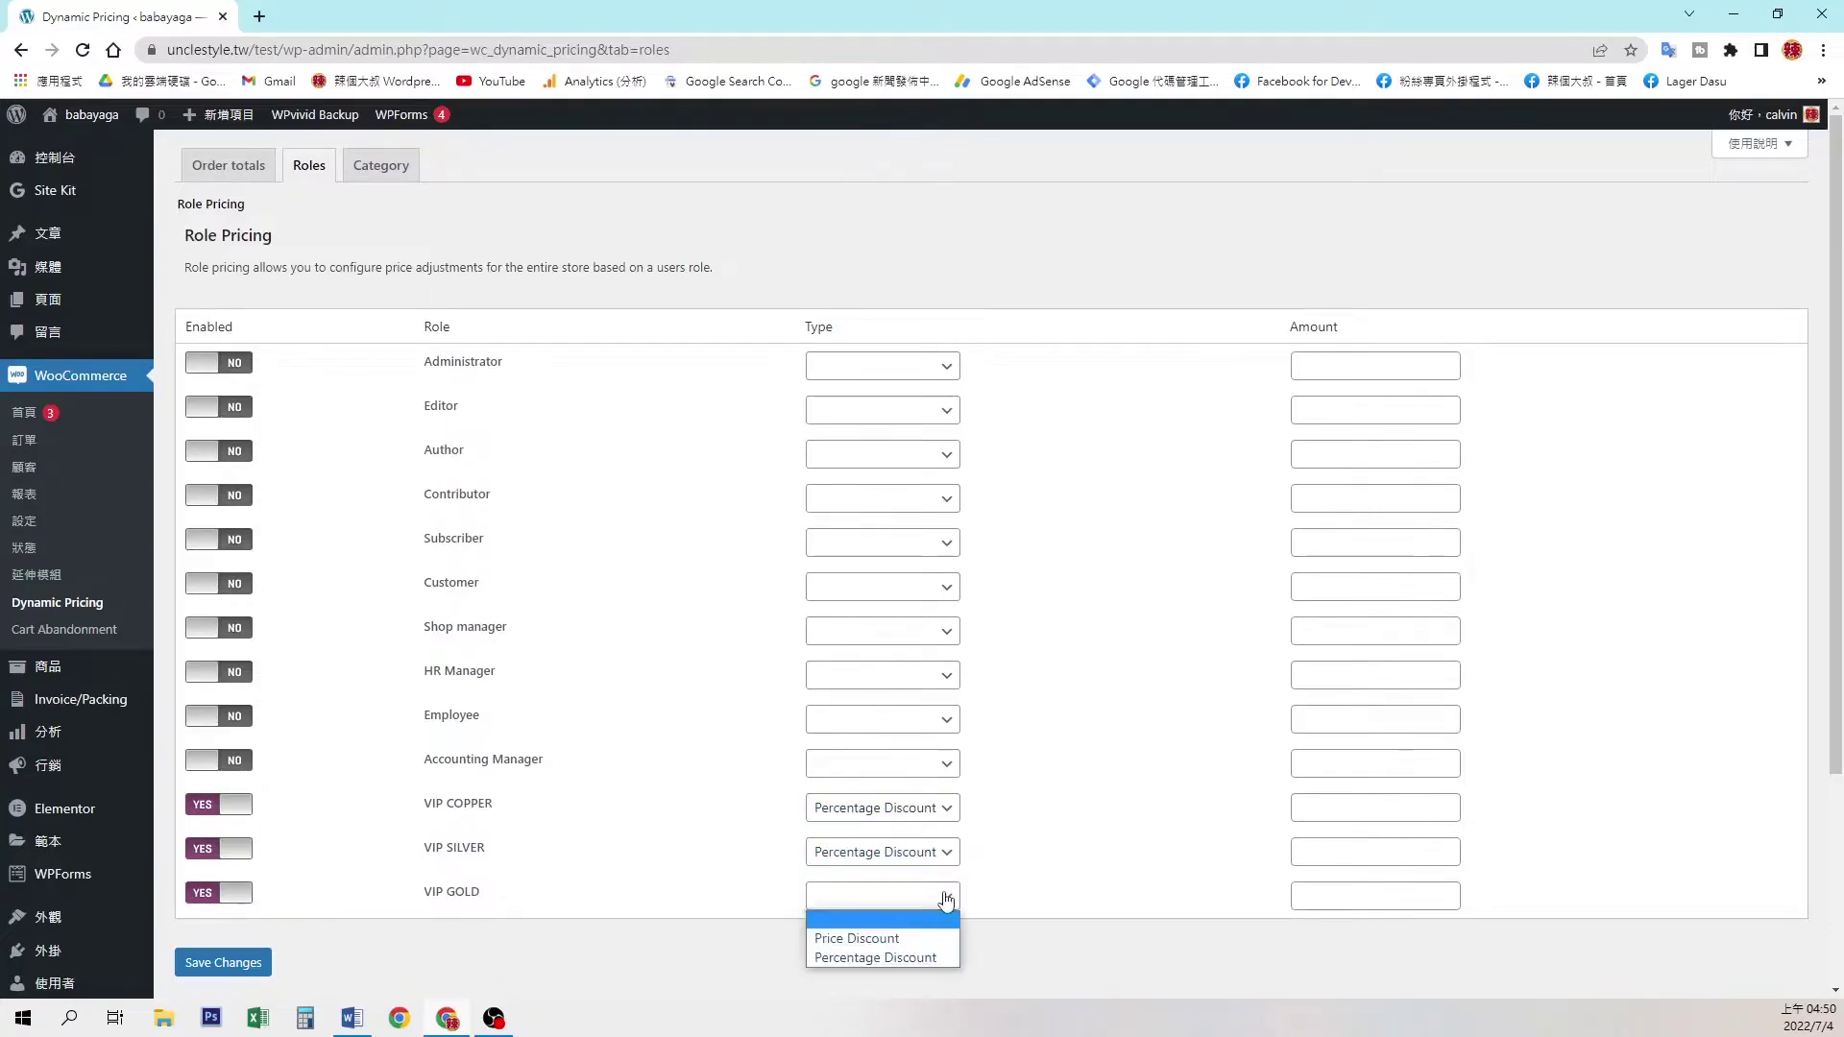
{"action": "left_click", "coordinate": [880, 957]}
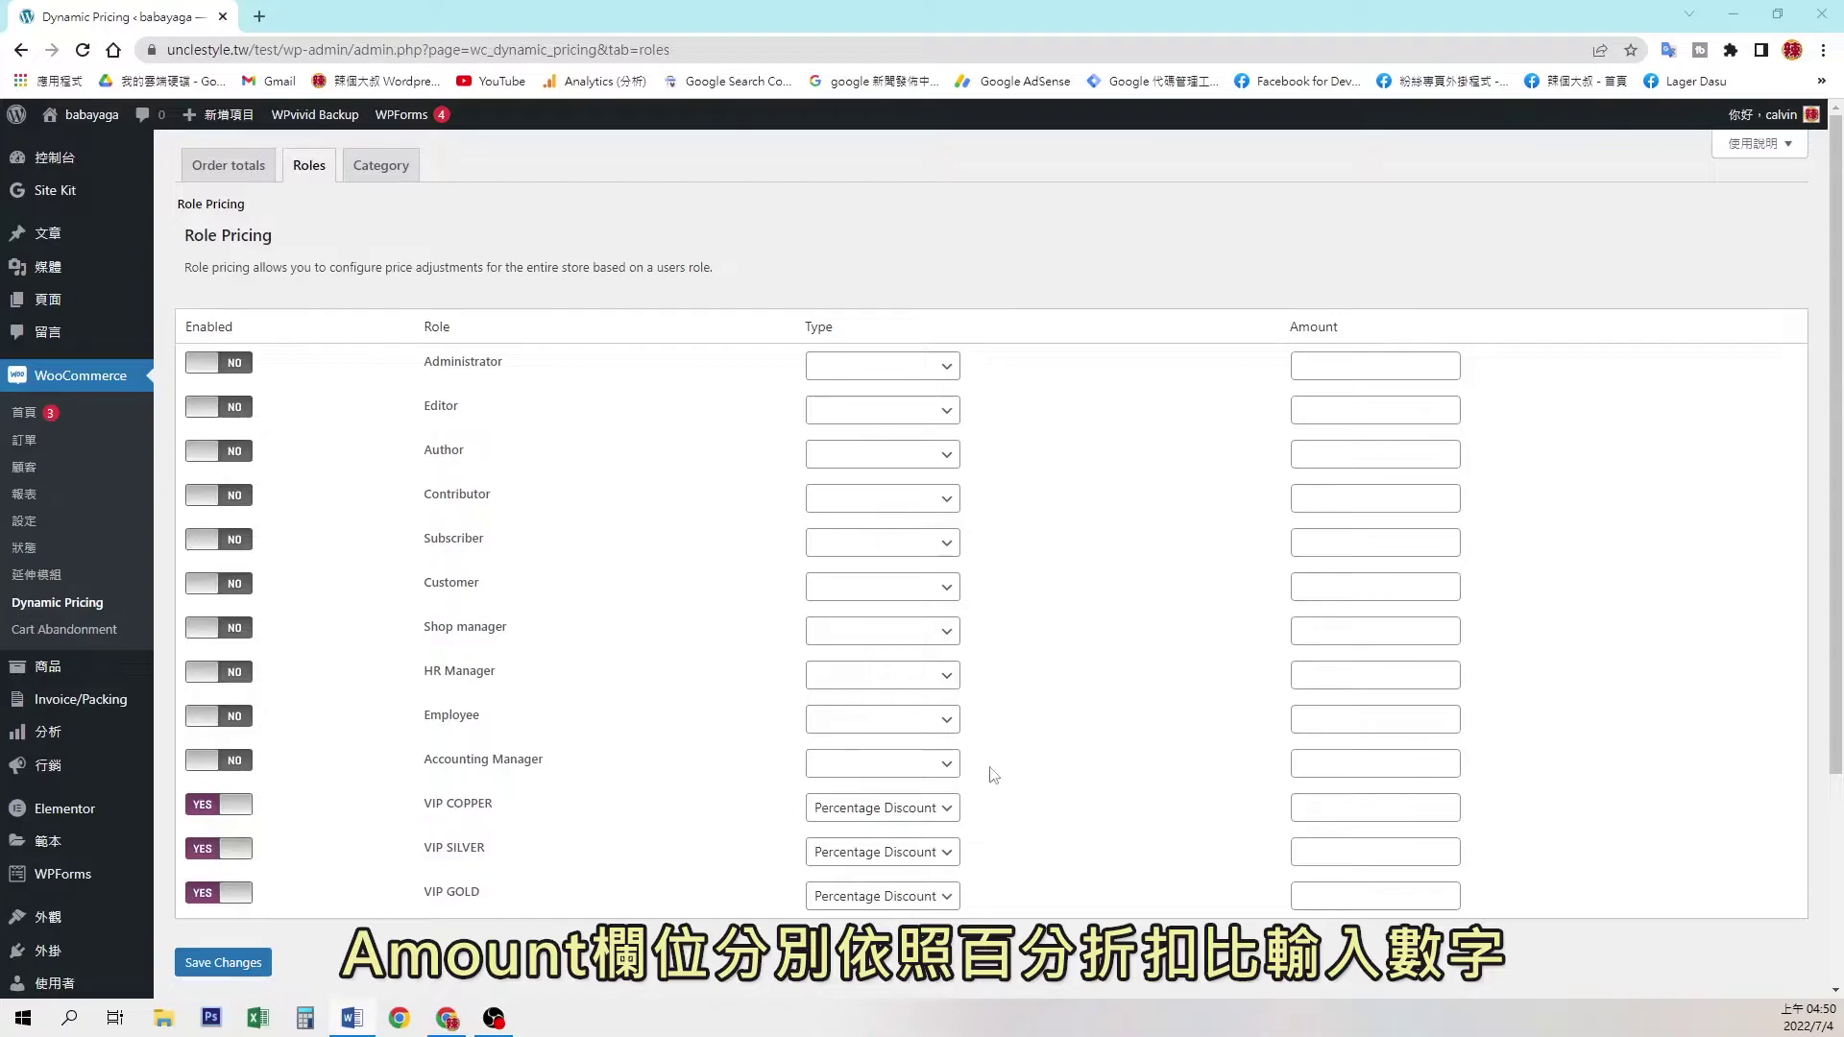
Set the discount amounts to 5 for VIP COPPER, 10 for VIP SILVER and 15 for VIP GOLD, and save the changes.
{"action": "scroll", "coordinate": [821, 759], "scroll_direction": "down", "scroll_amount": 1}
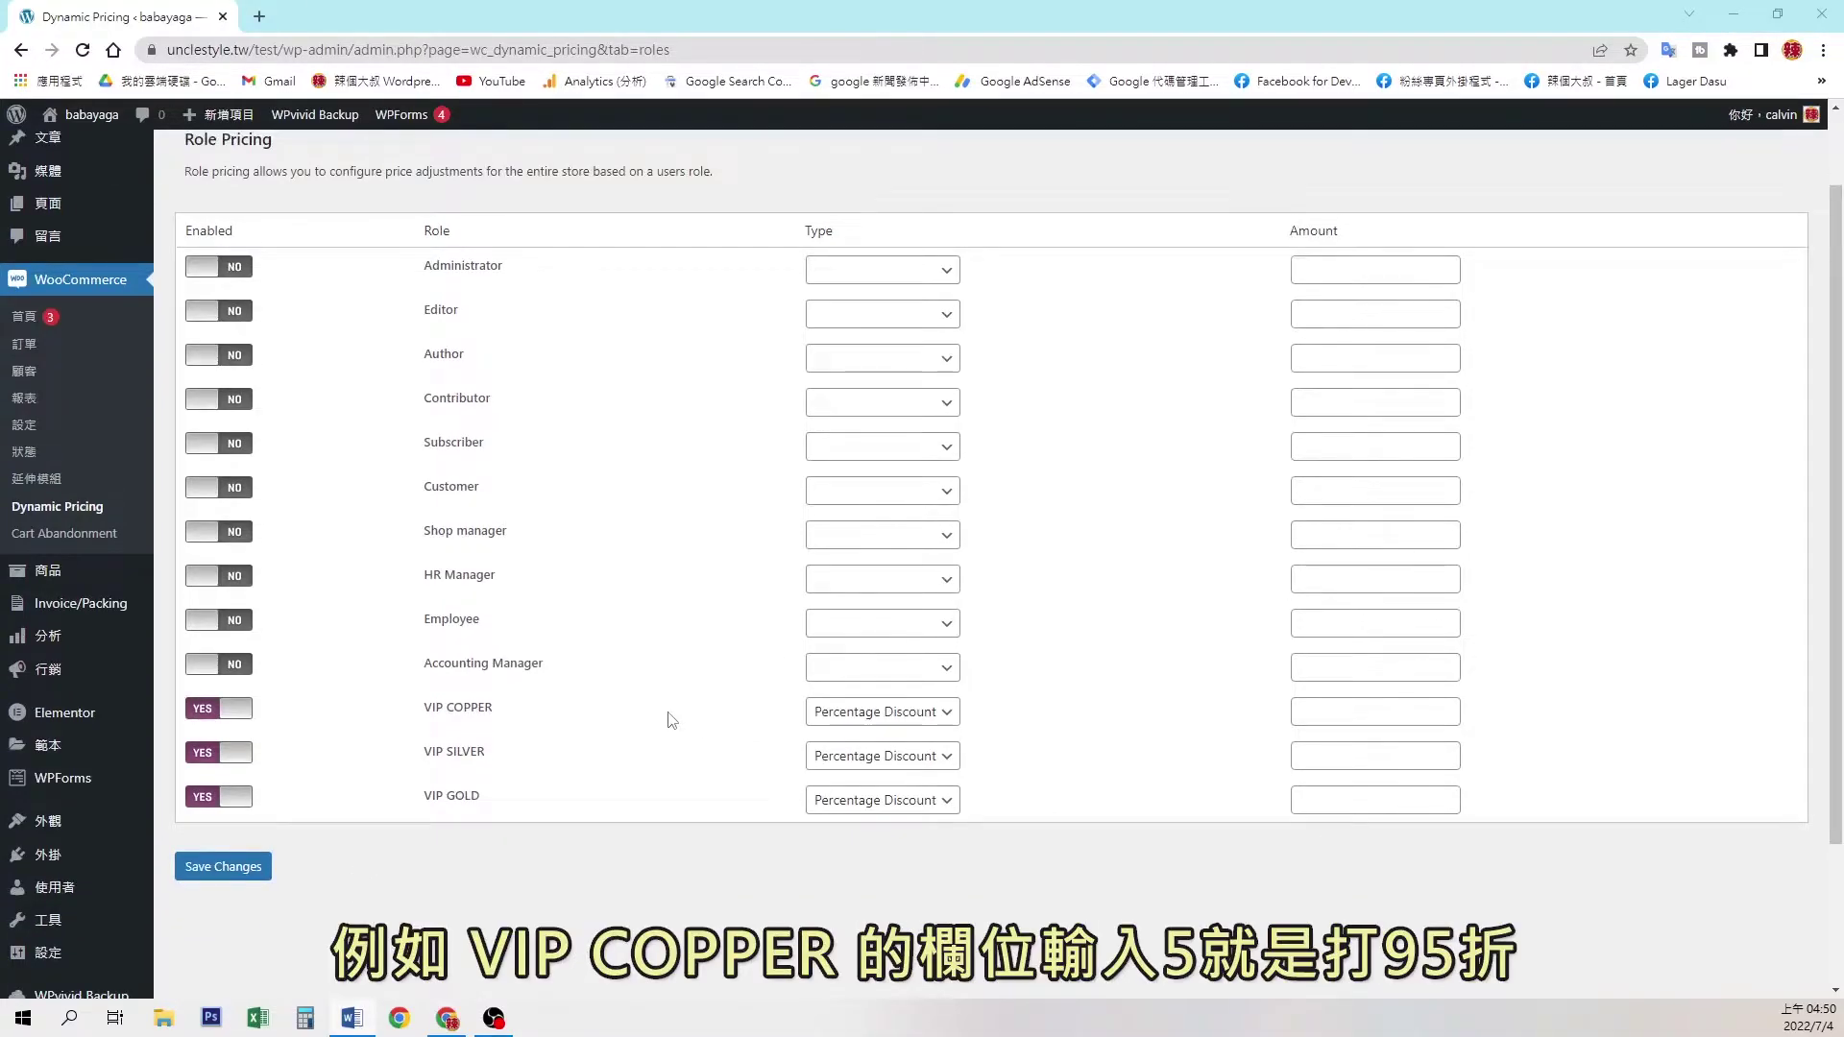
{"action": "left_click", "coordinate": [1336, 718]}
{"action": "type", "text": "5"}
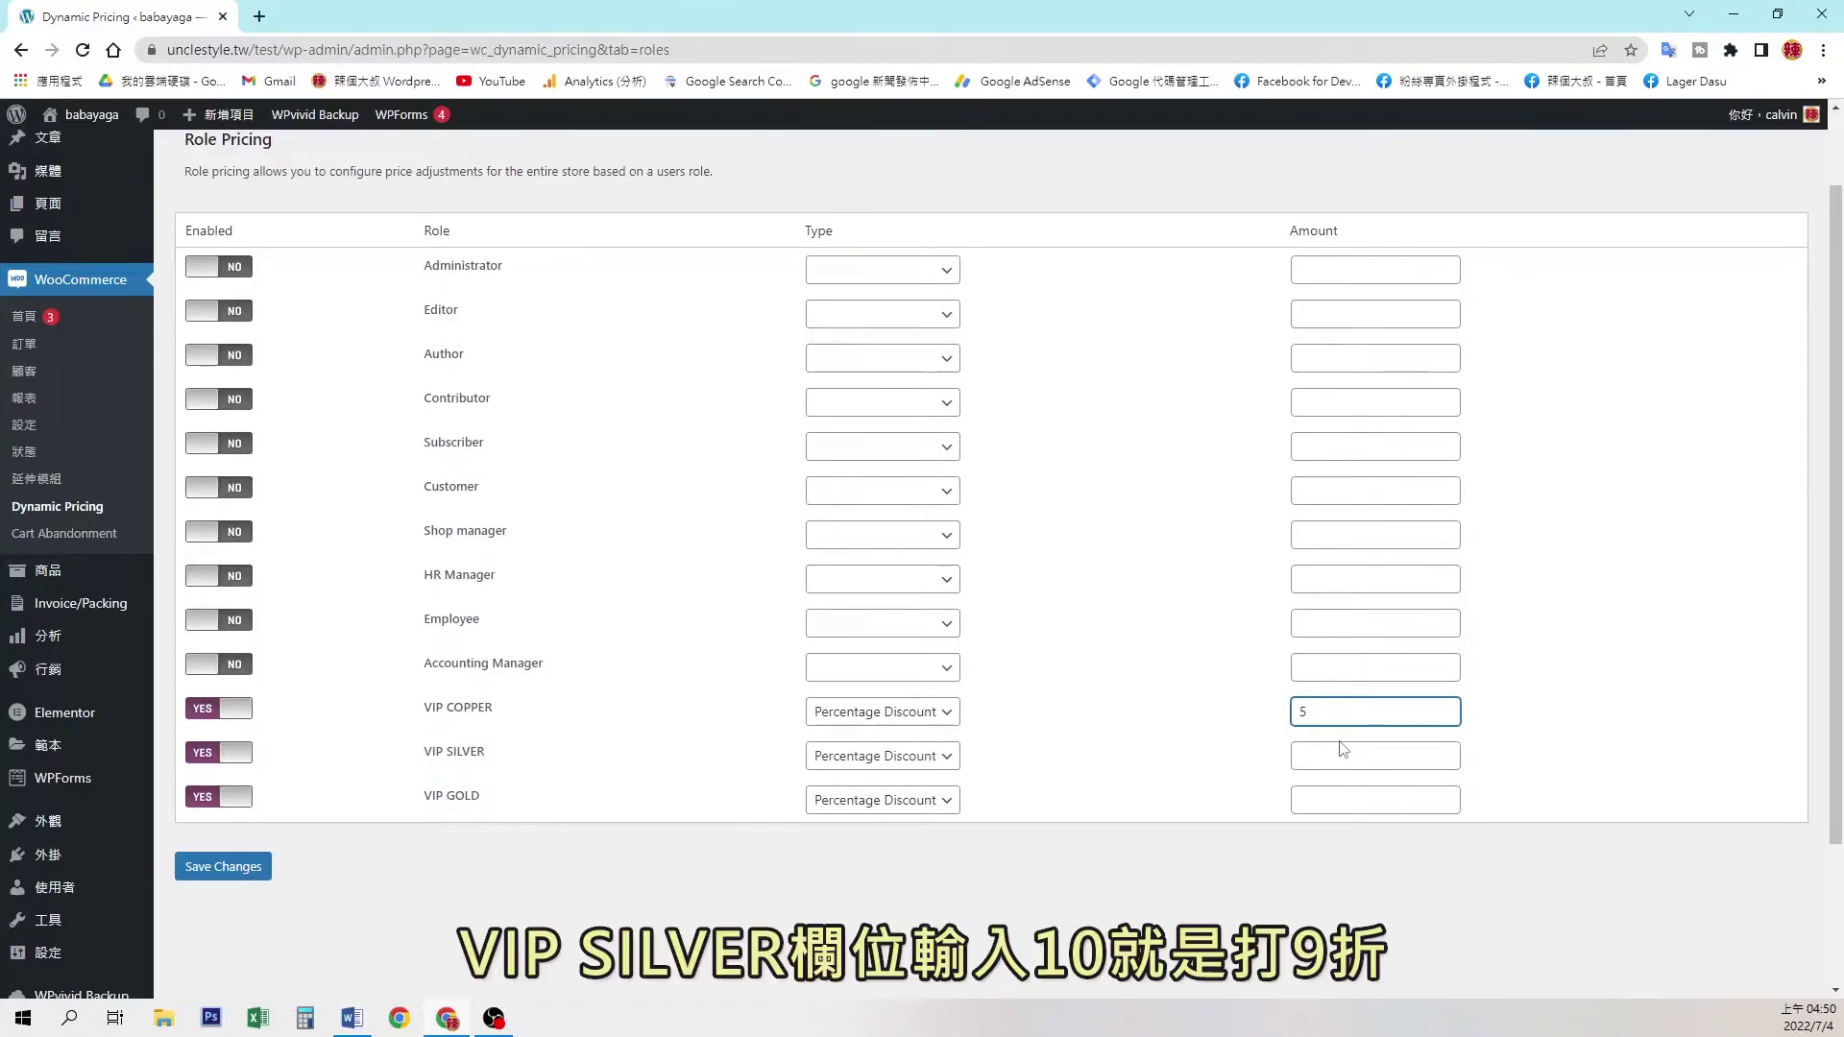
{"action": "left_click", "coordinate": [1323, 763]}
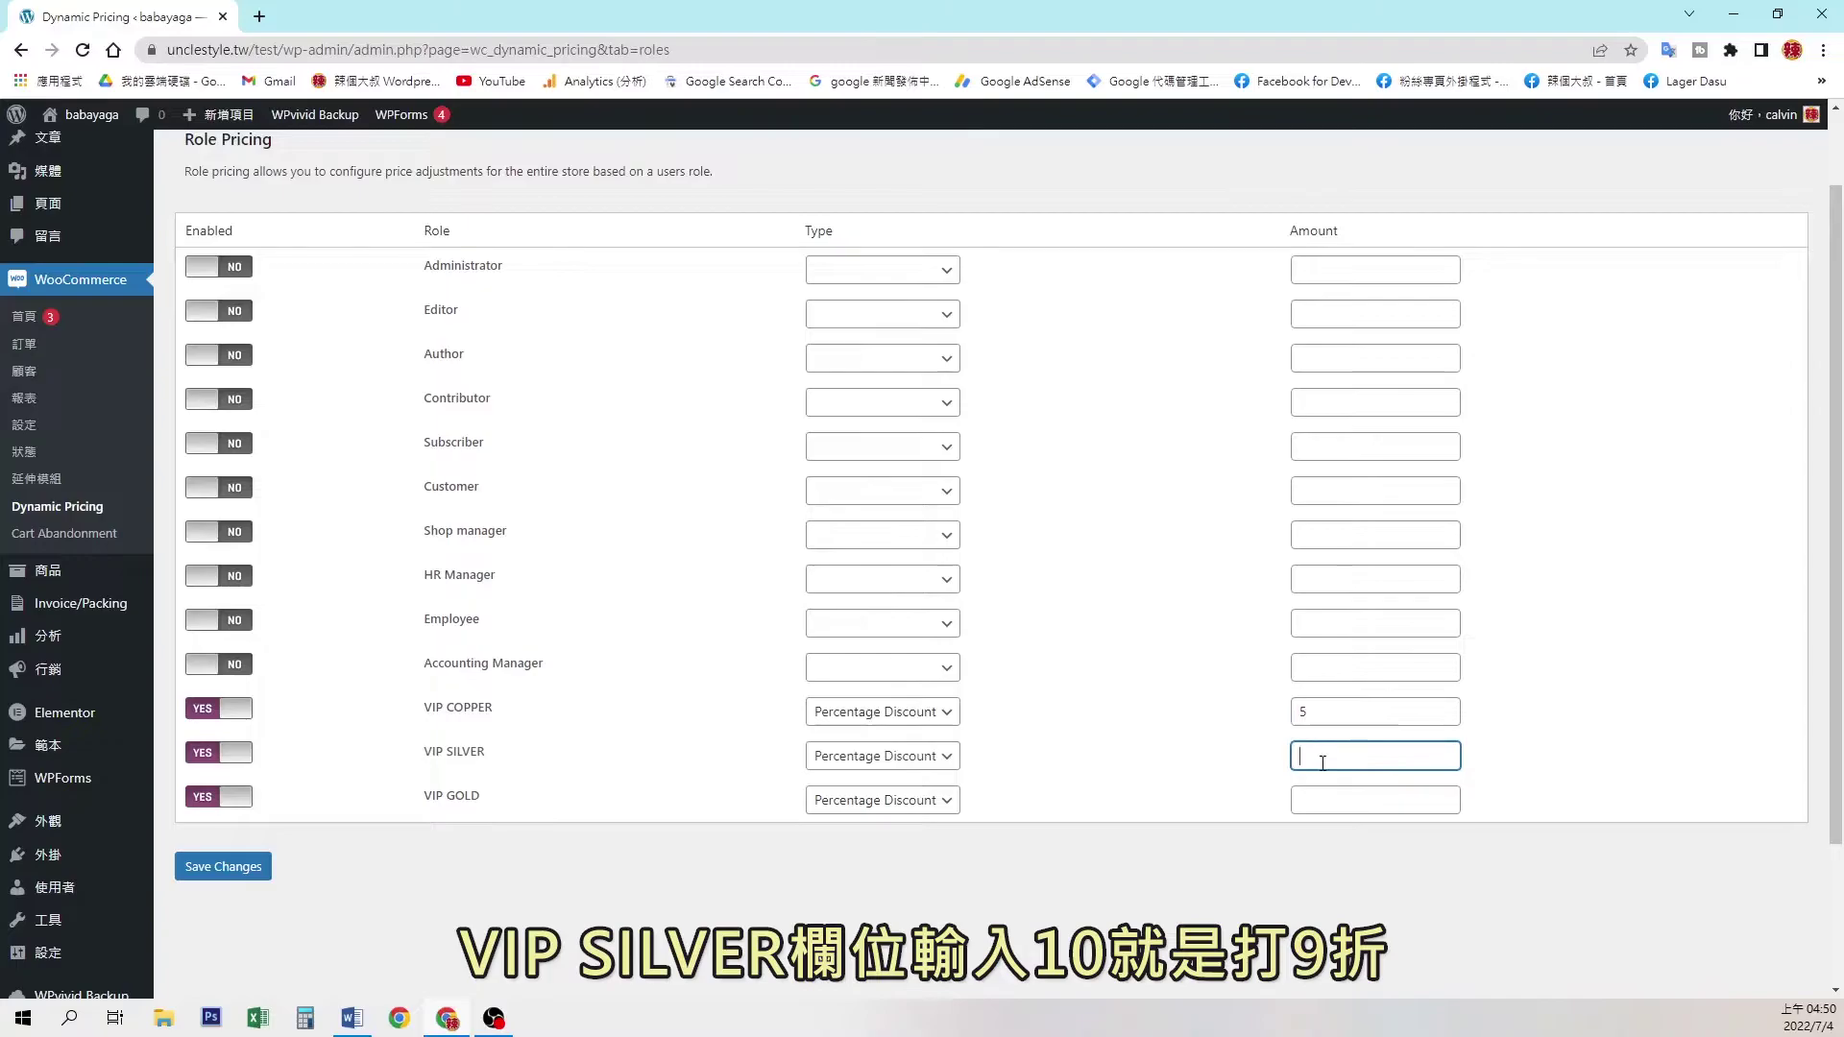
{"action": "type", "text": "10"}
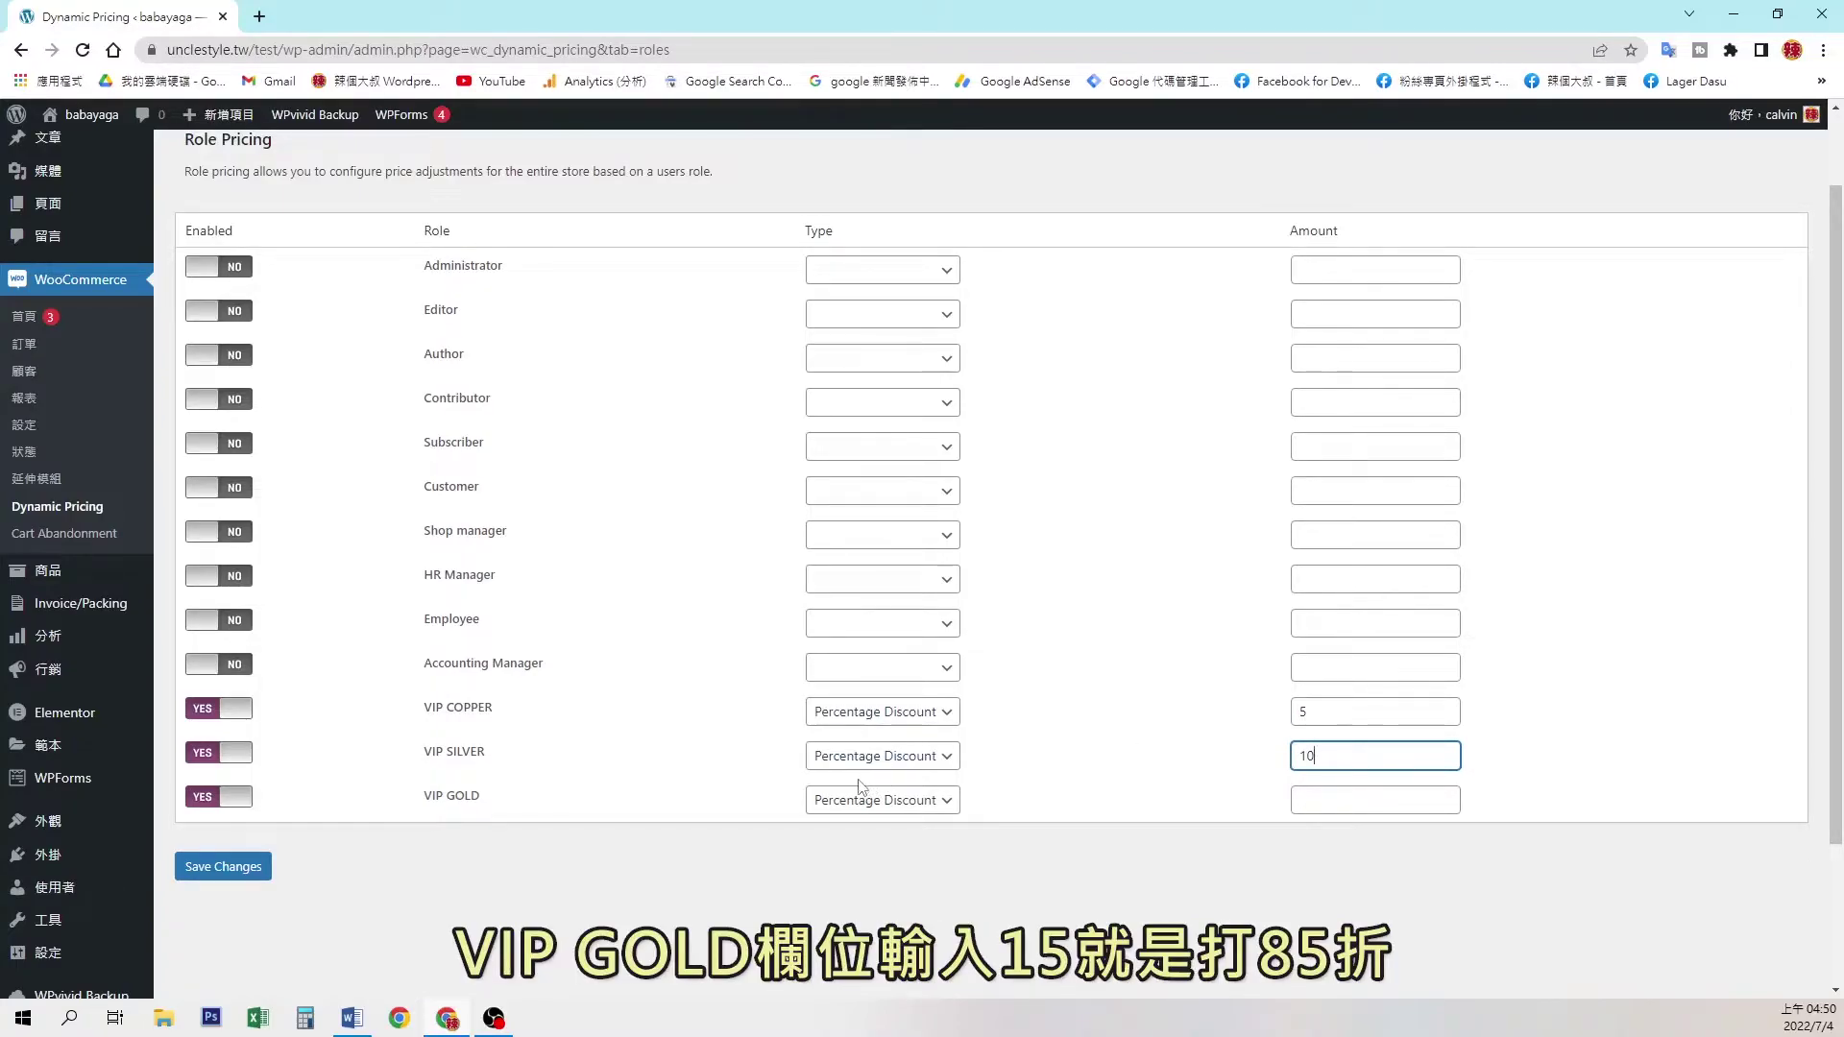
{"action": "left_click", "coordinate": [1308, 804]}
{"action": "type", "text": "15"}
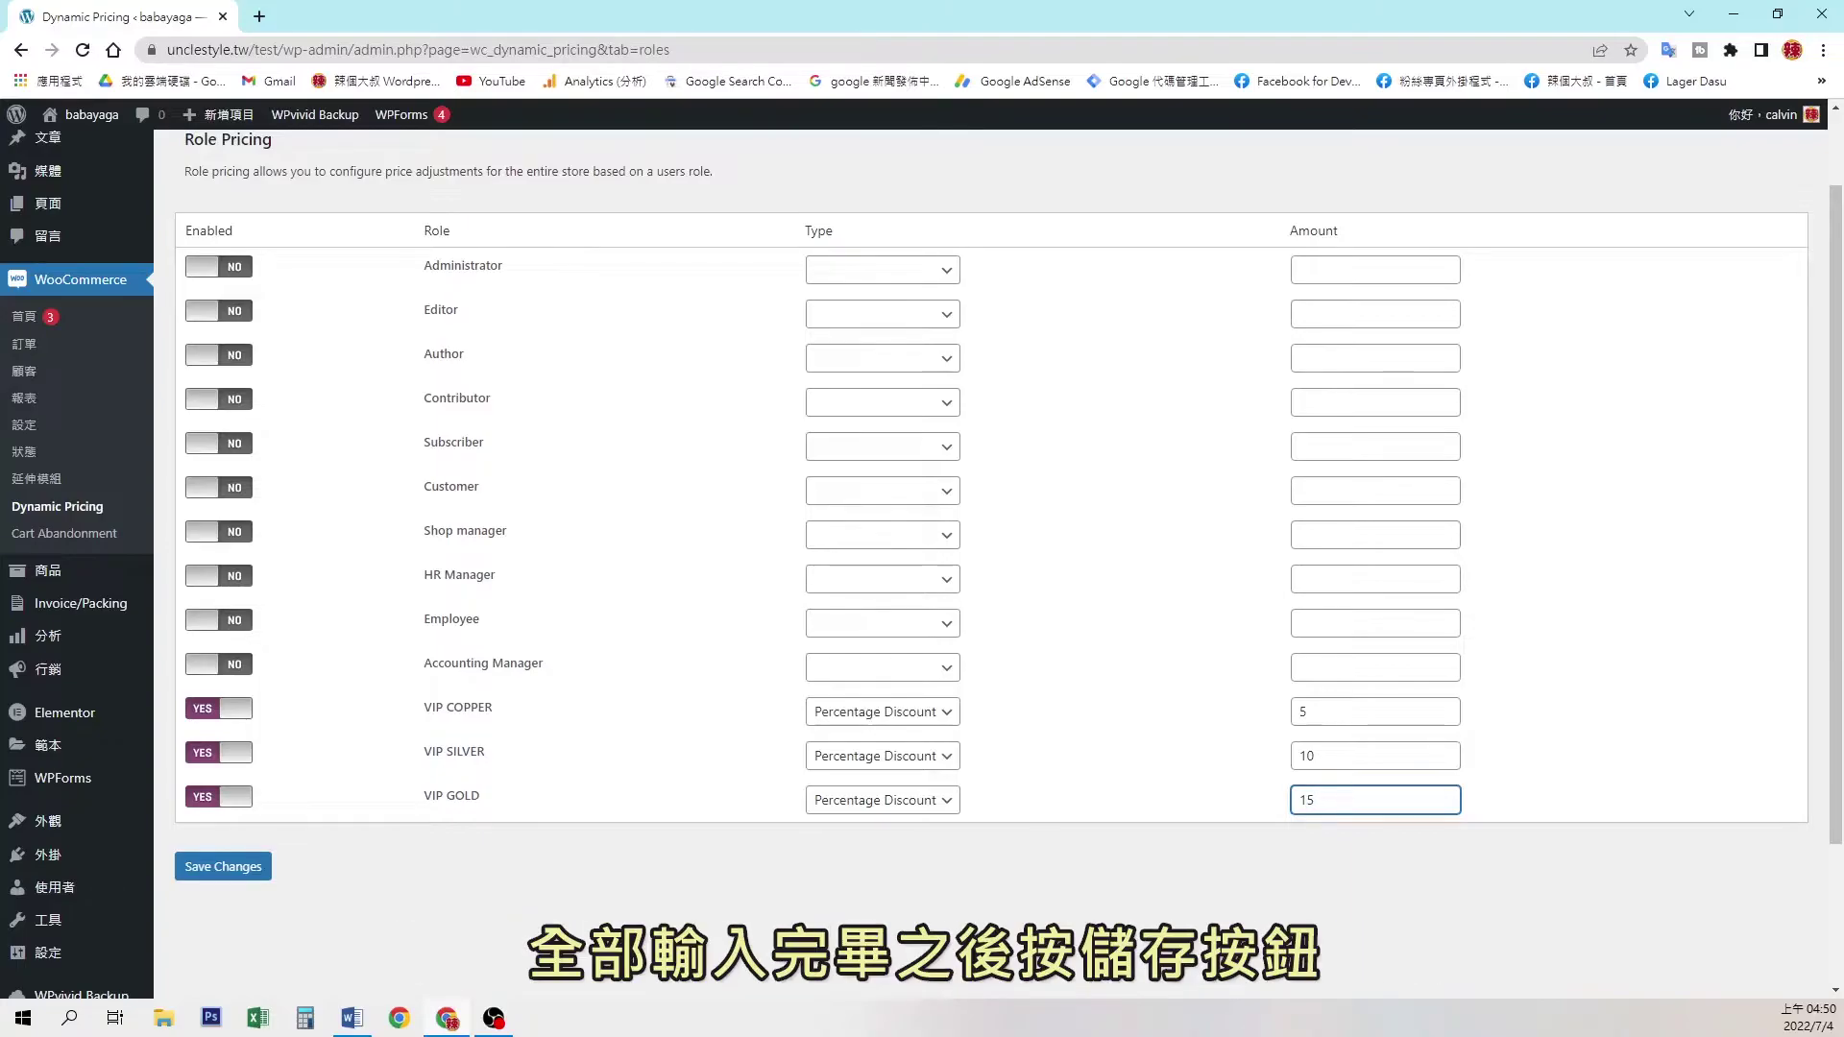
{"action": "left_click", "coordinate": [239, 877]}
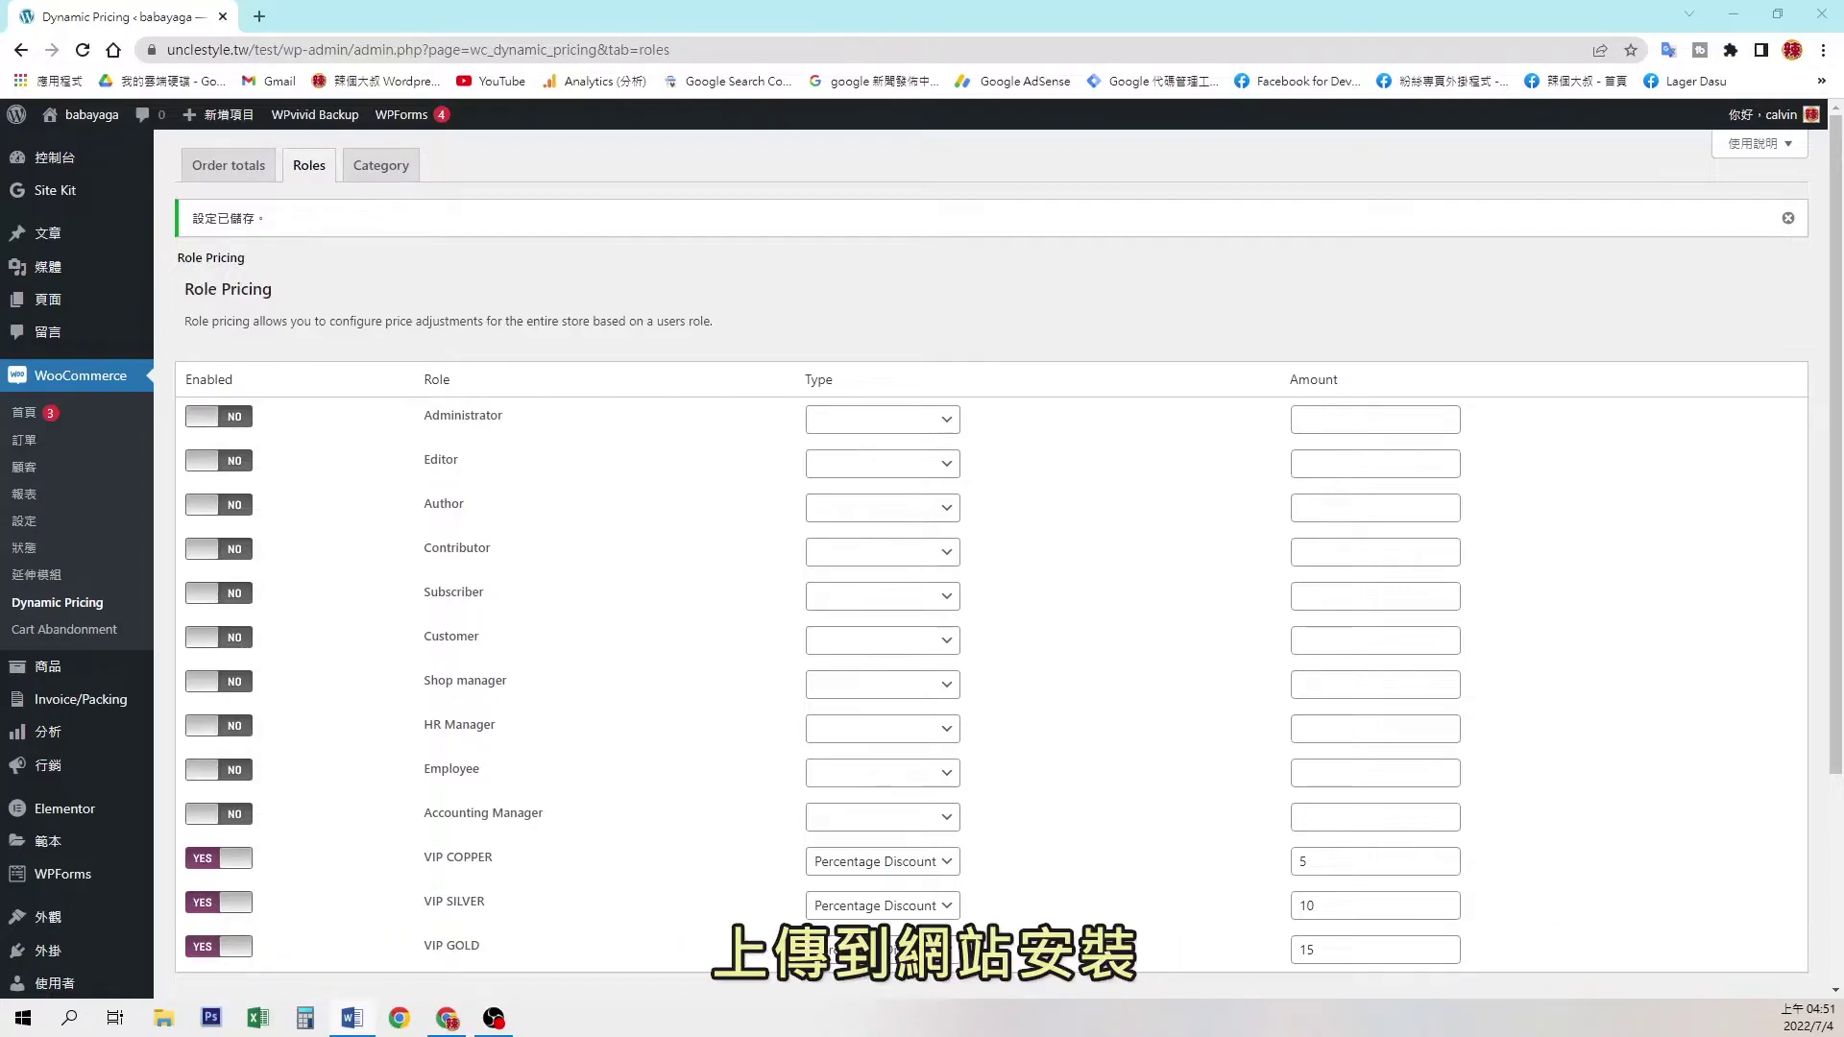
Upload automatewoo.zip as a new plugin, install it and activate it.
{"action": "scroll", "coordinate": [71, 461], "scroll_direction": "down", "scroll_amount": 2}
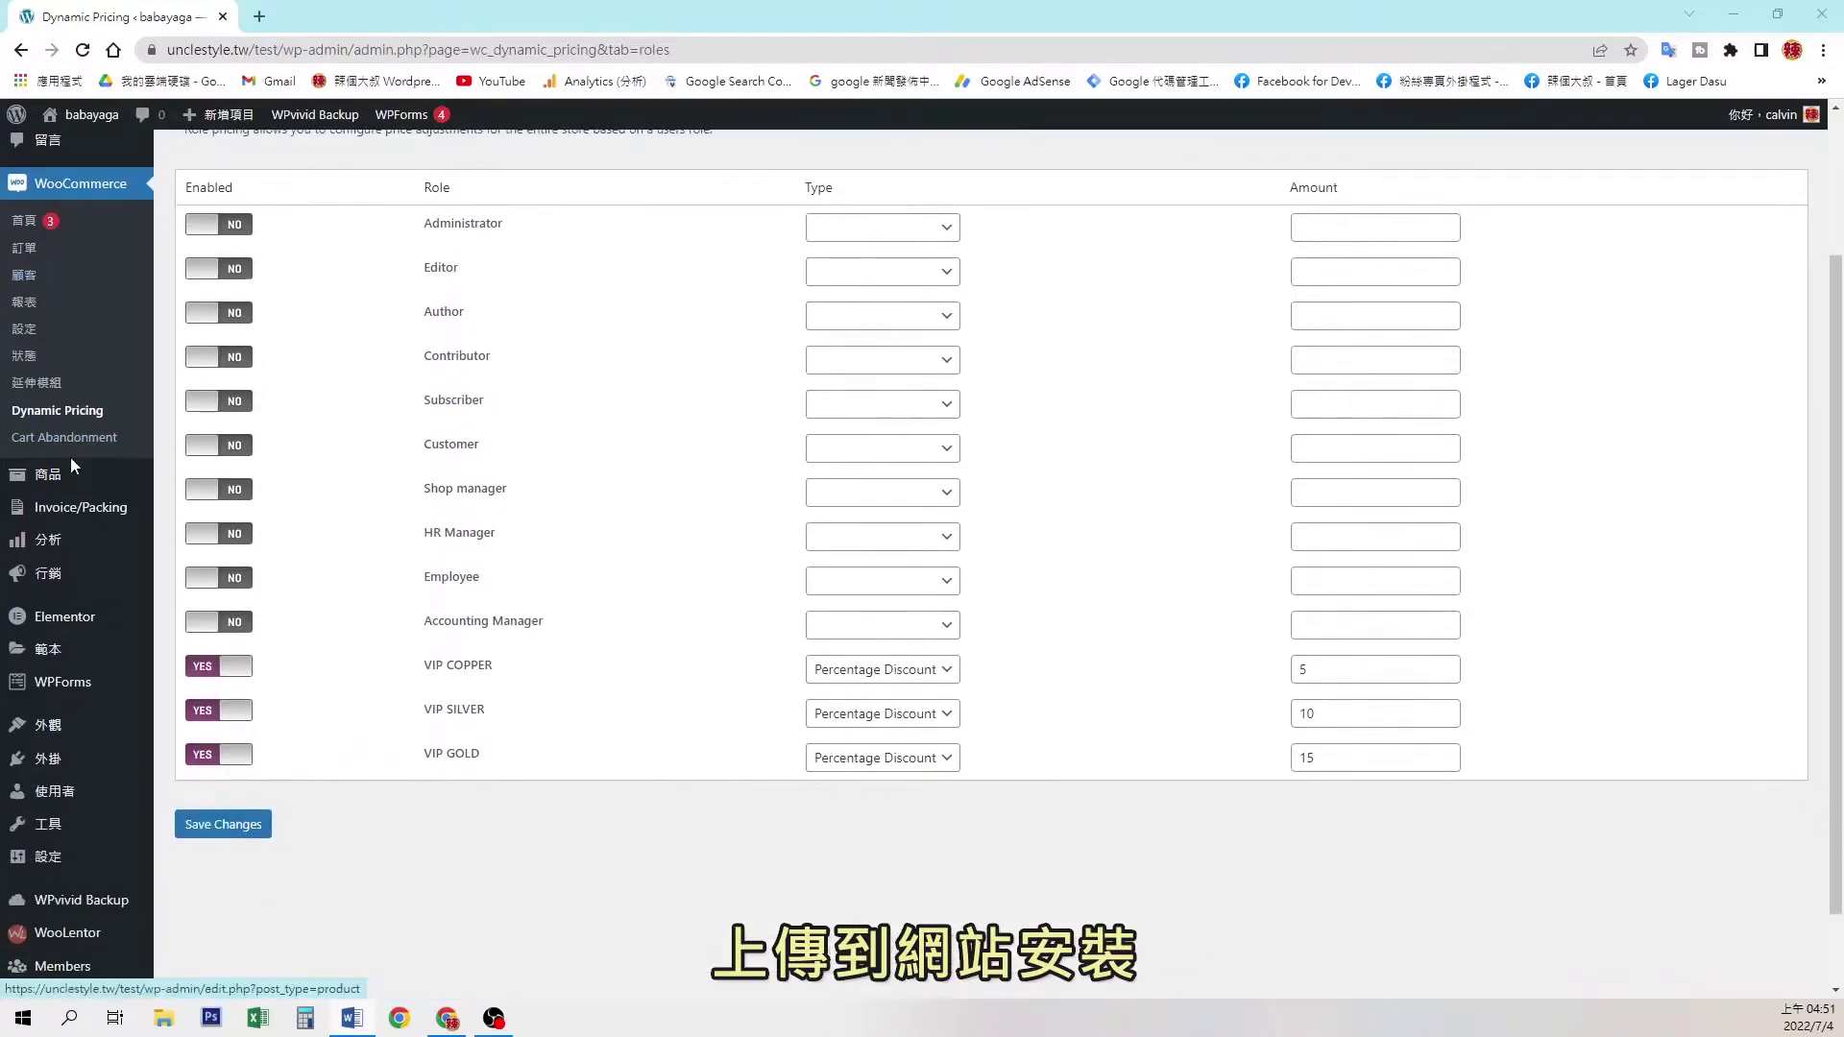
{"action": "mouse_move", "coordinate": [53, 766]}
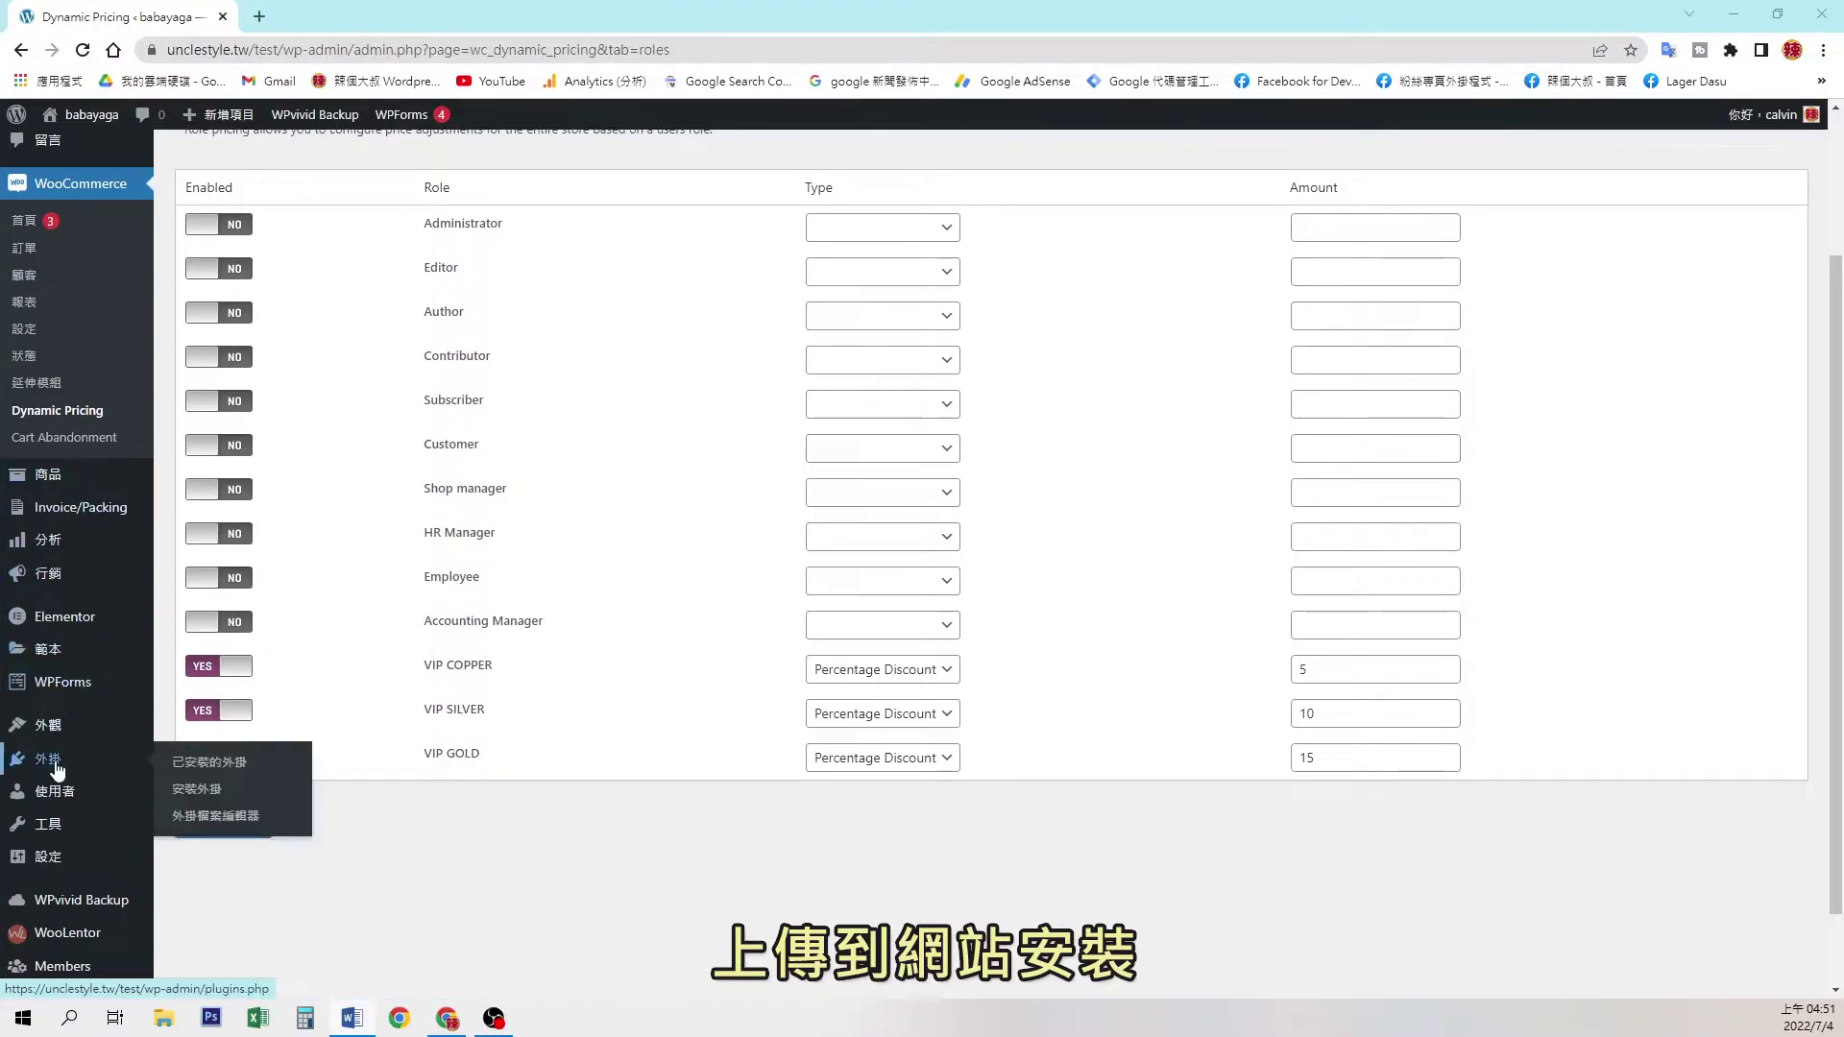
{"action": "left_click", "coordinate": [207, 792]}
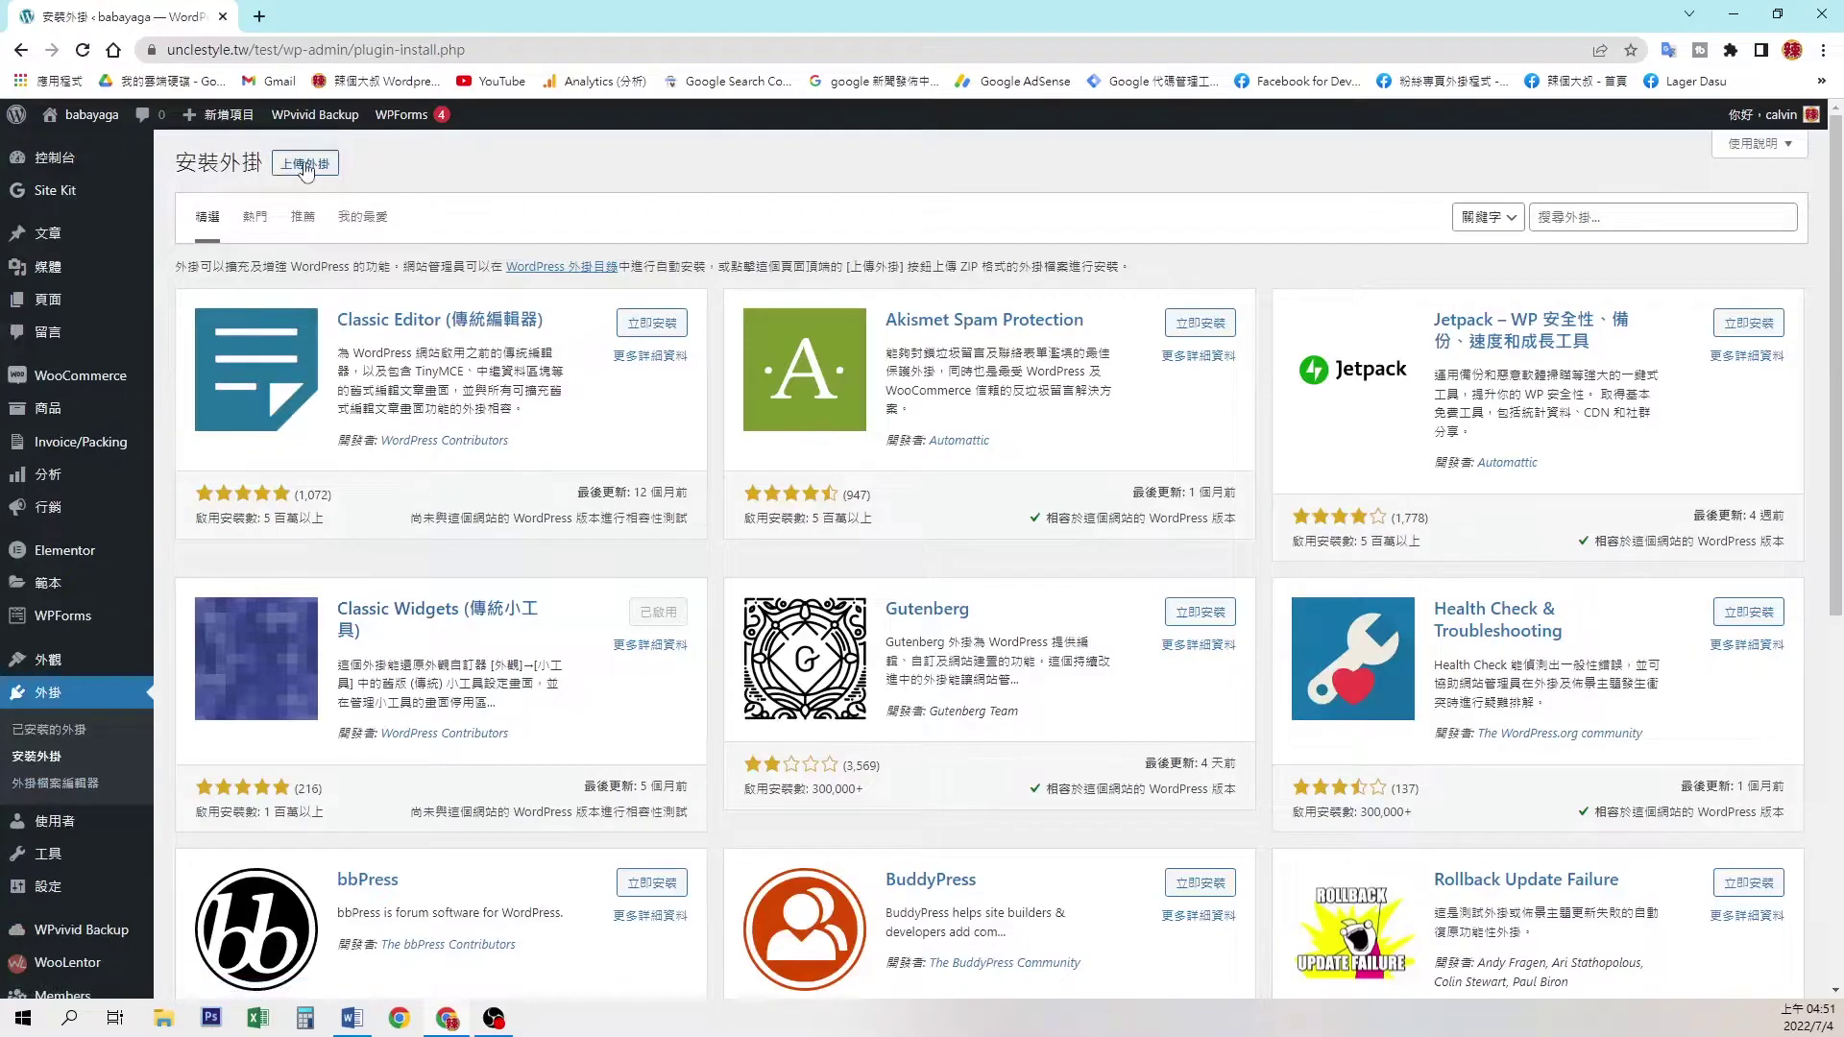
{"action": "left_click", "coordinate": [305, 165]}
{"action": "left_click", "coordinate": [888, 341]}
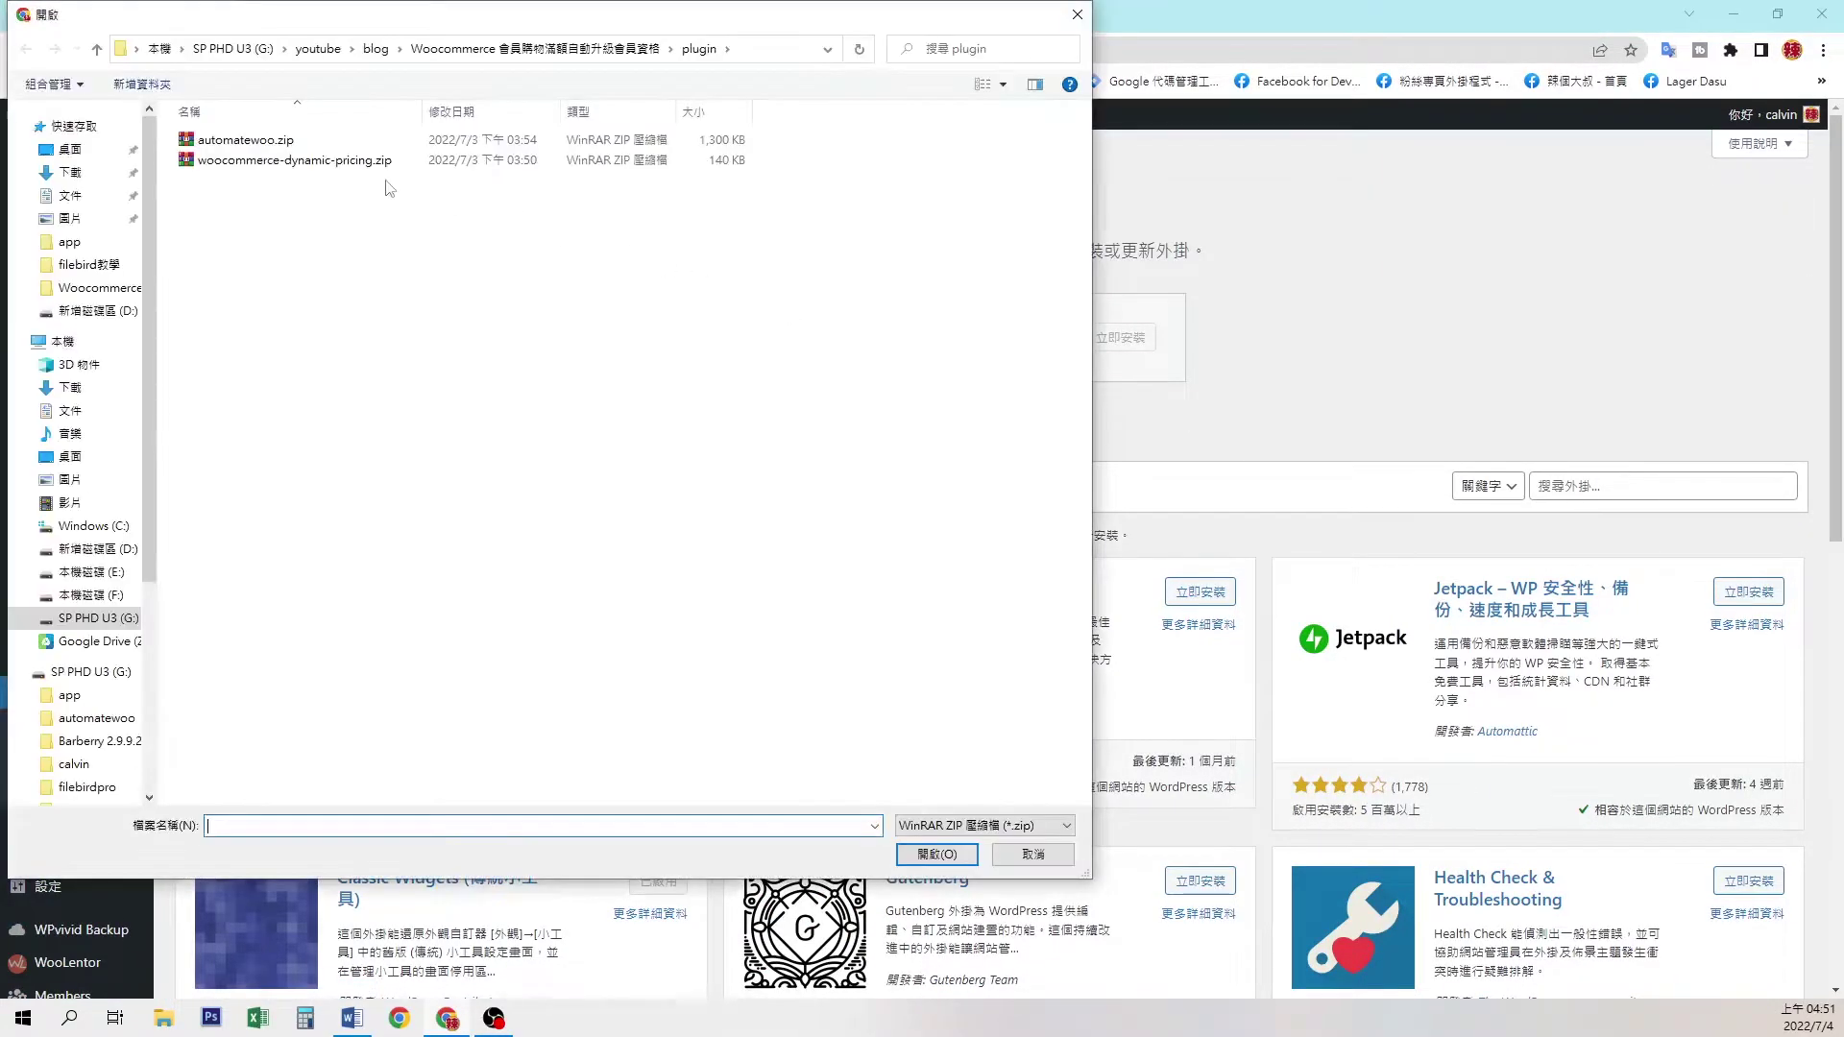
{"action": "left_click", "coordinate": [268, 141]}
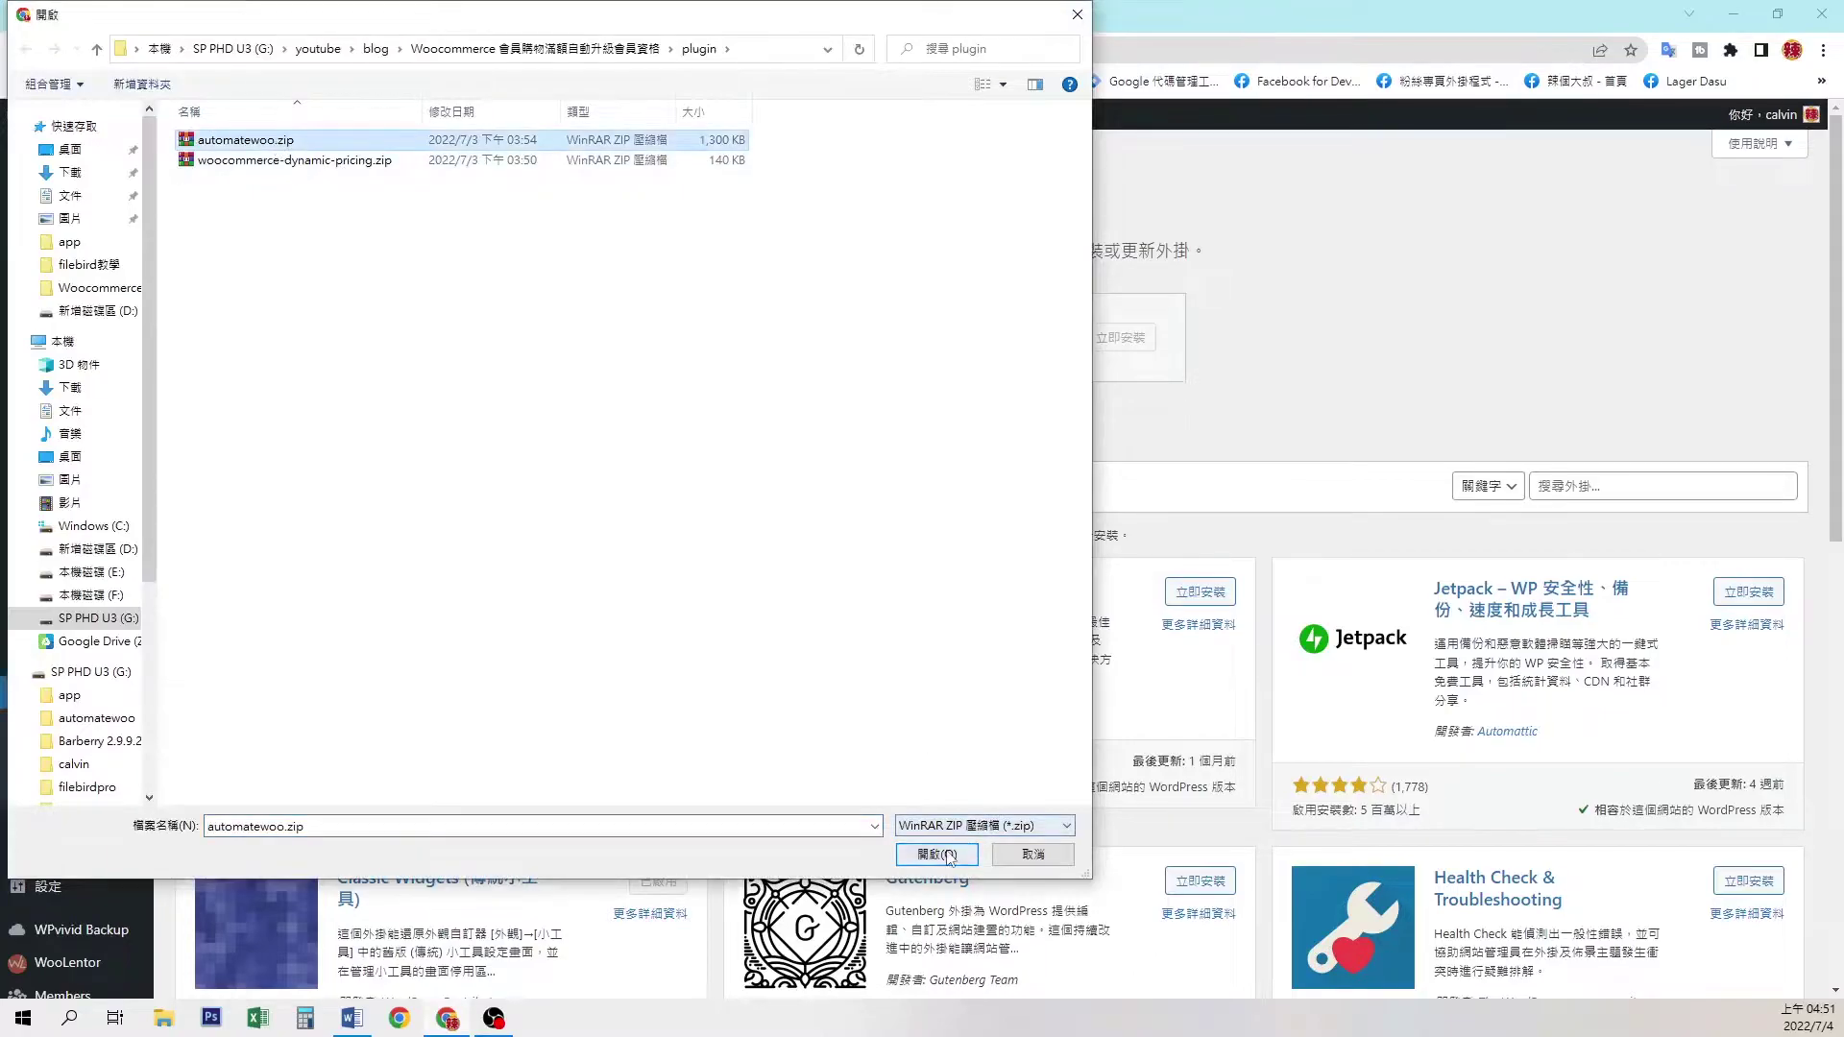
{"action": "left_click", "coordinate": [937, 854]}
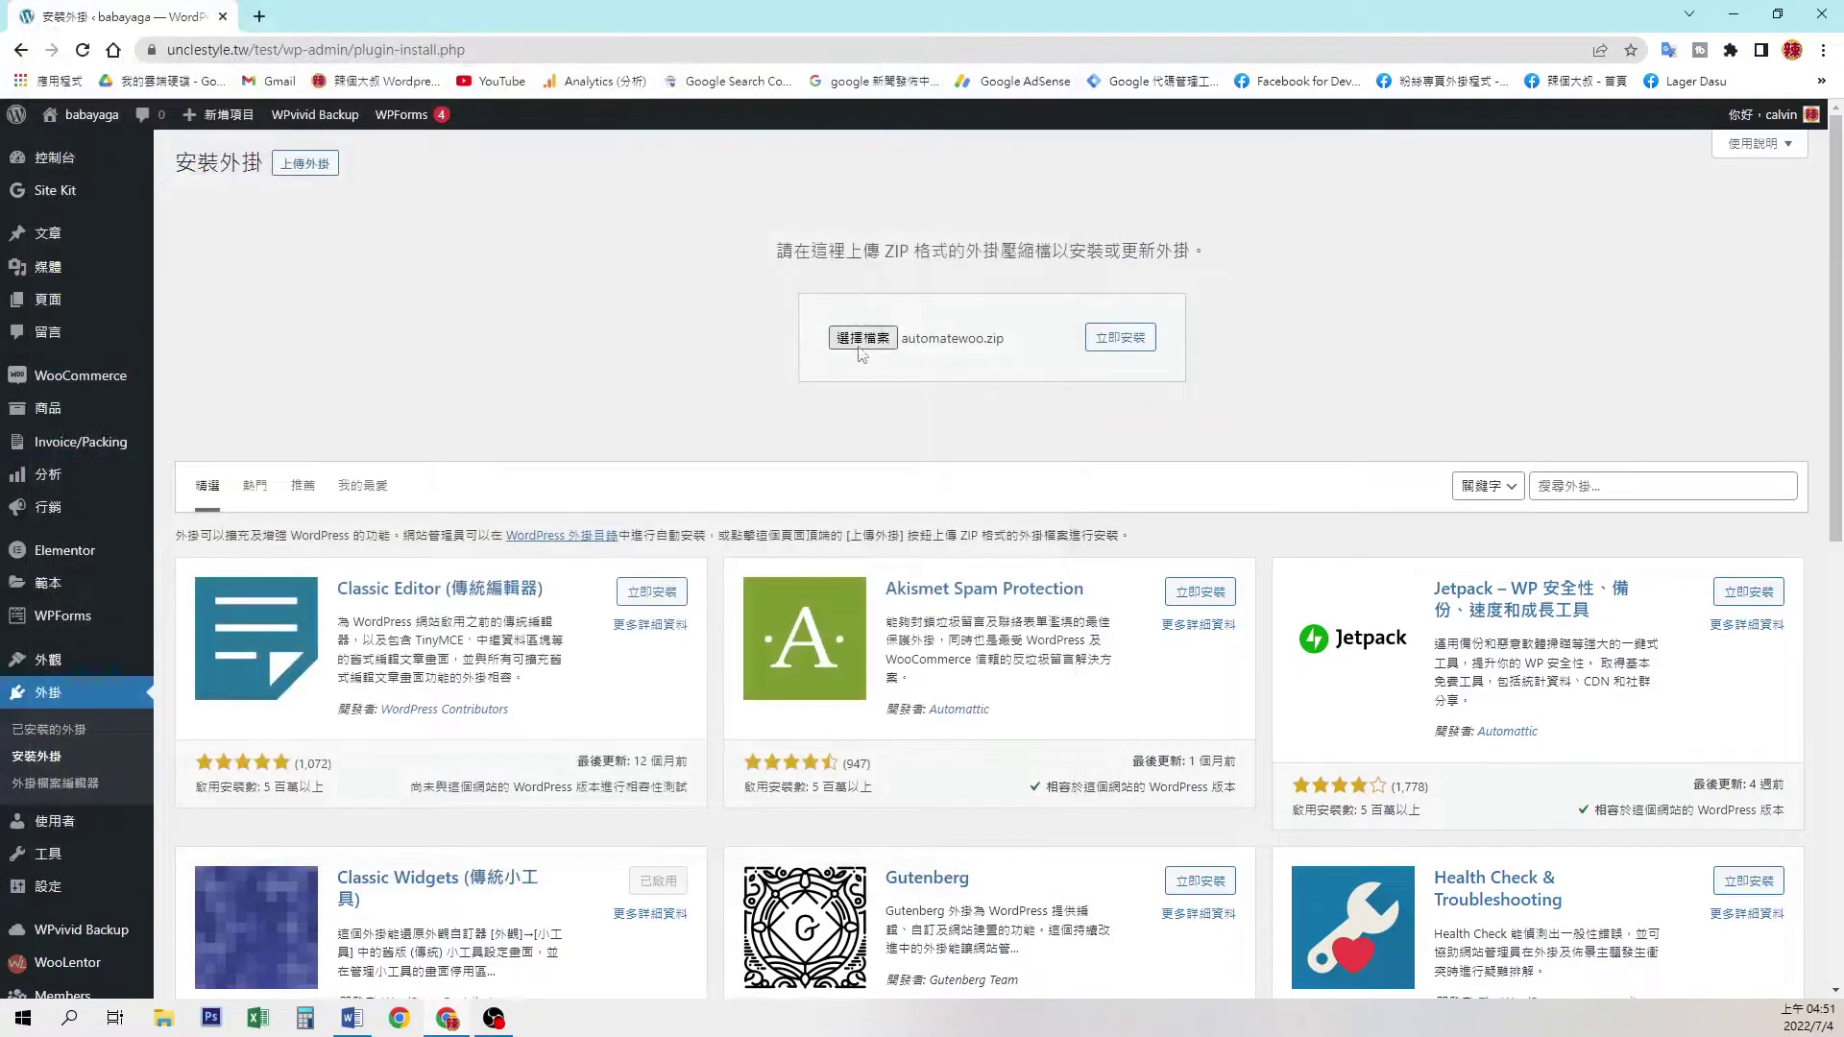
{"action": "left_click", "coordinate": [1114, 338]}
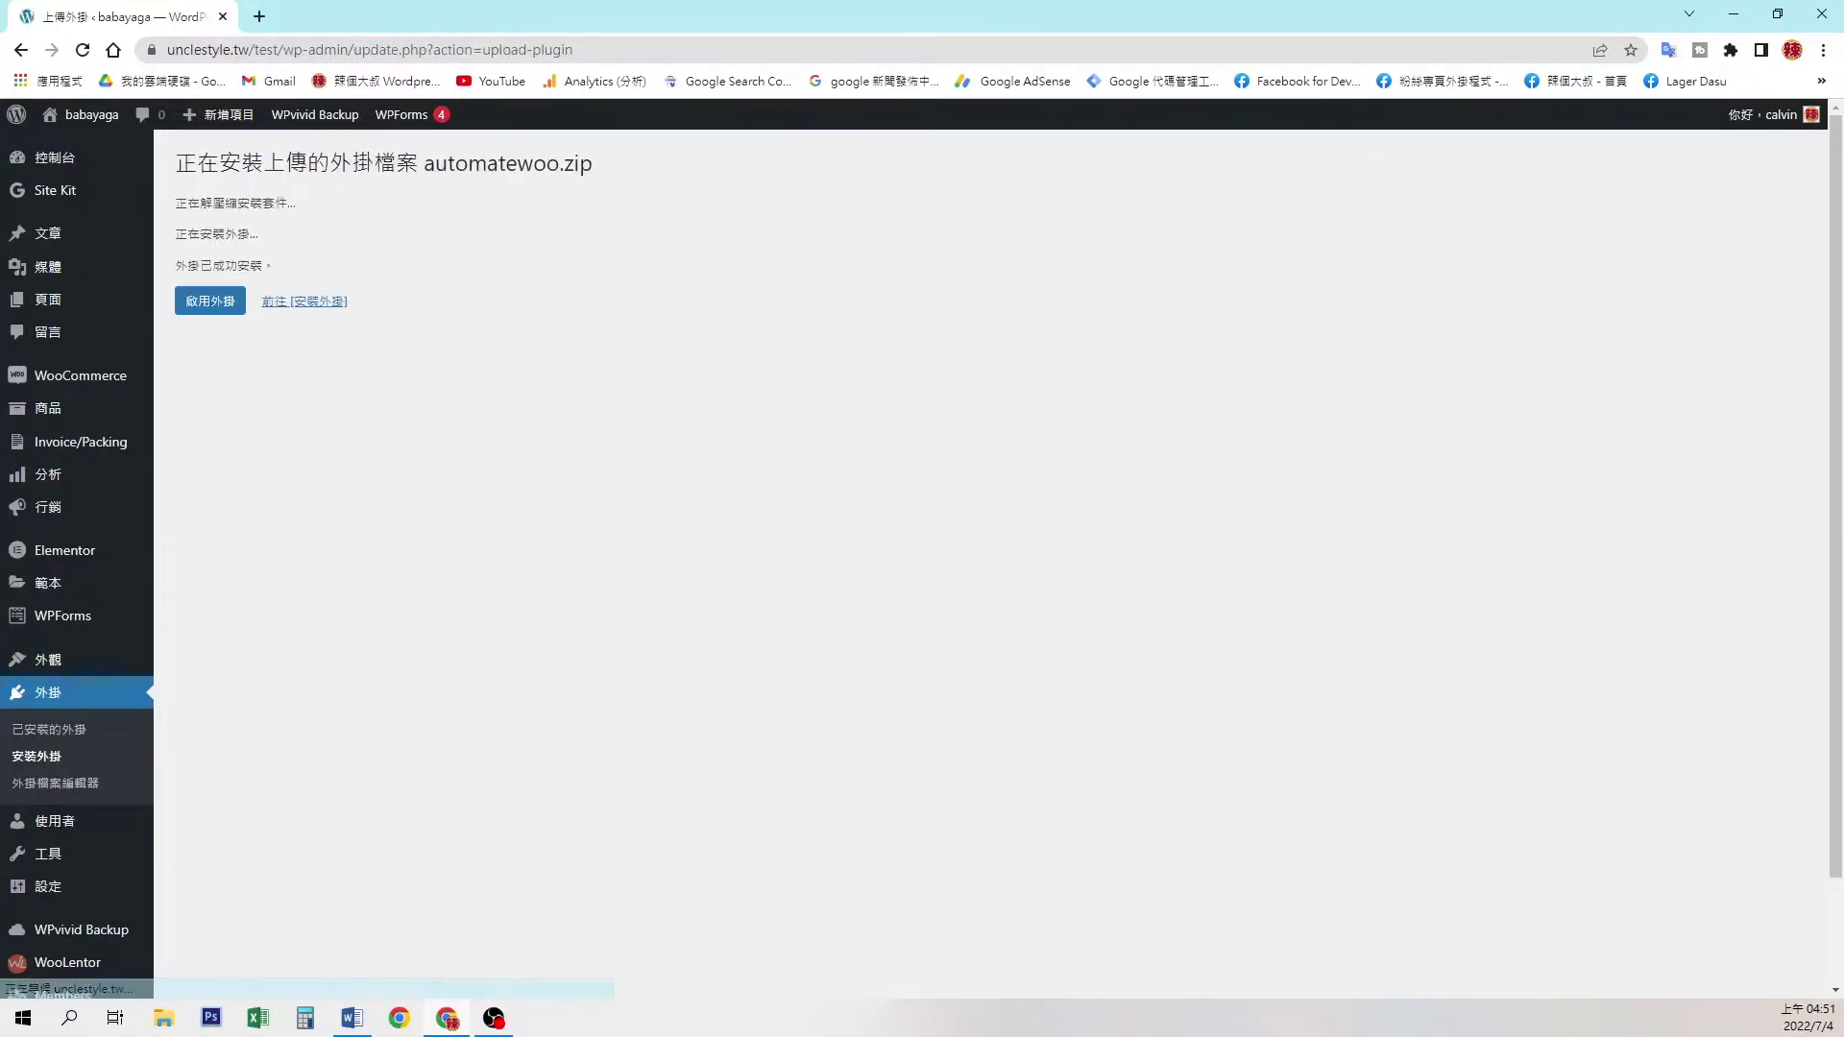
{"action": "left_click", "coordinate": [195, 305]}
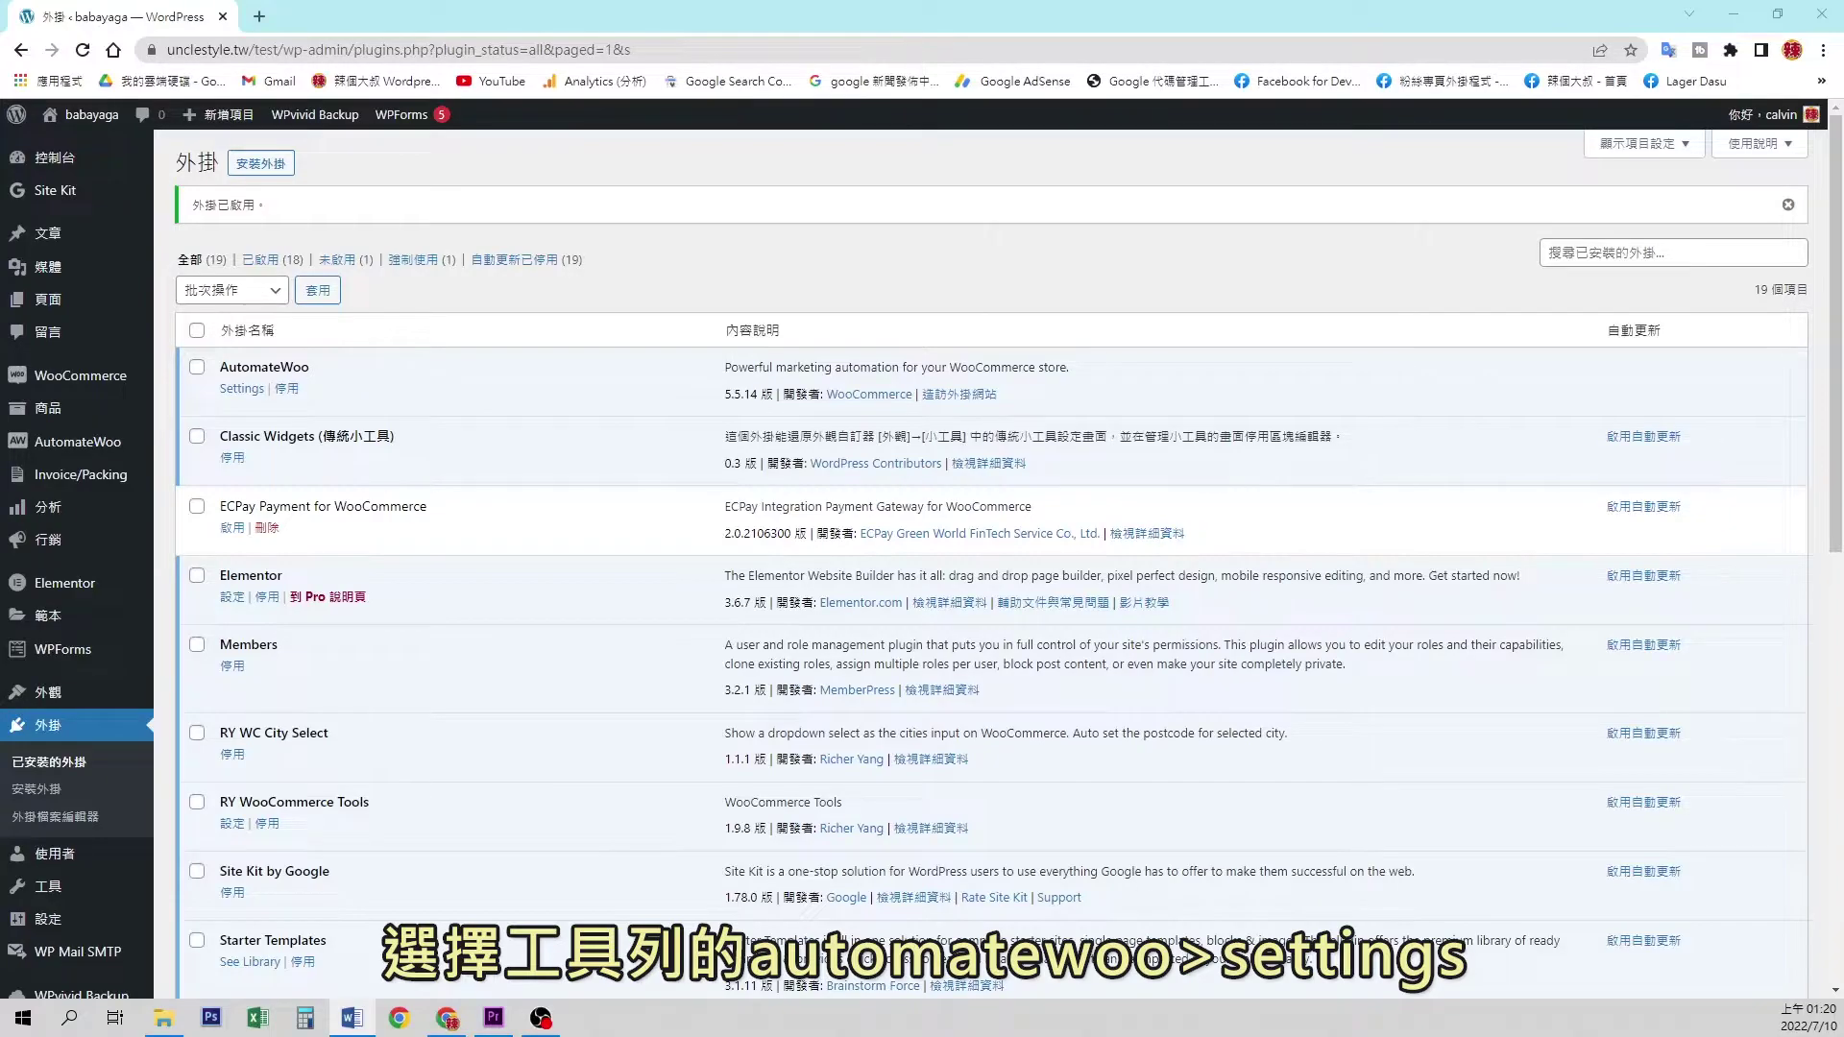
Open the AutomateWoo general settings and save them with the customer opt-in mode set to Opt-out.
{"action": "mouse_move", "coordinate": [130, 444]}
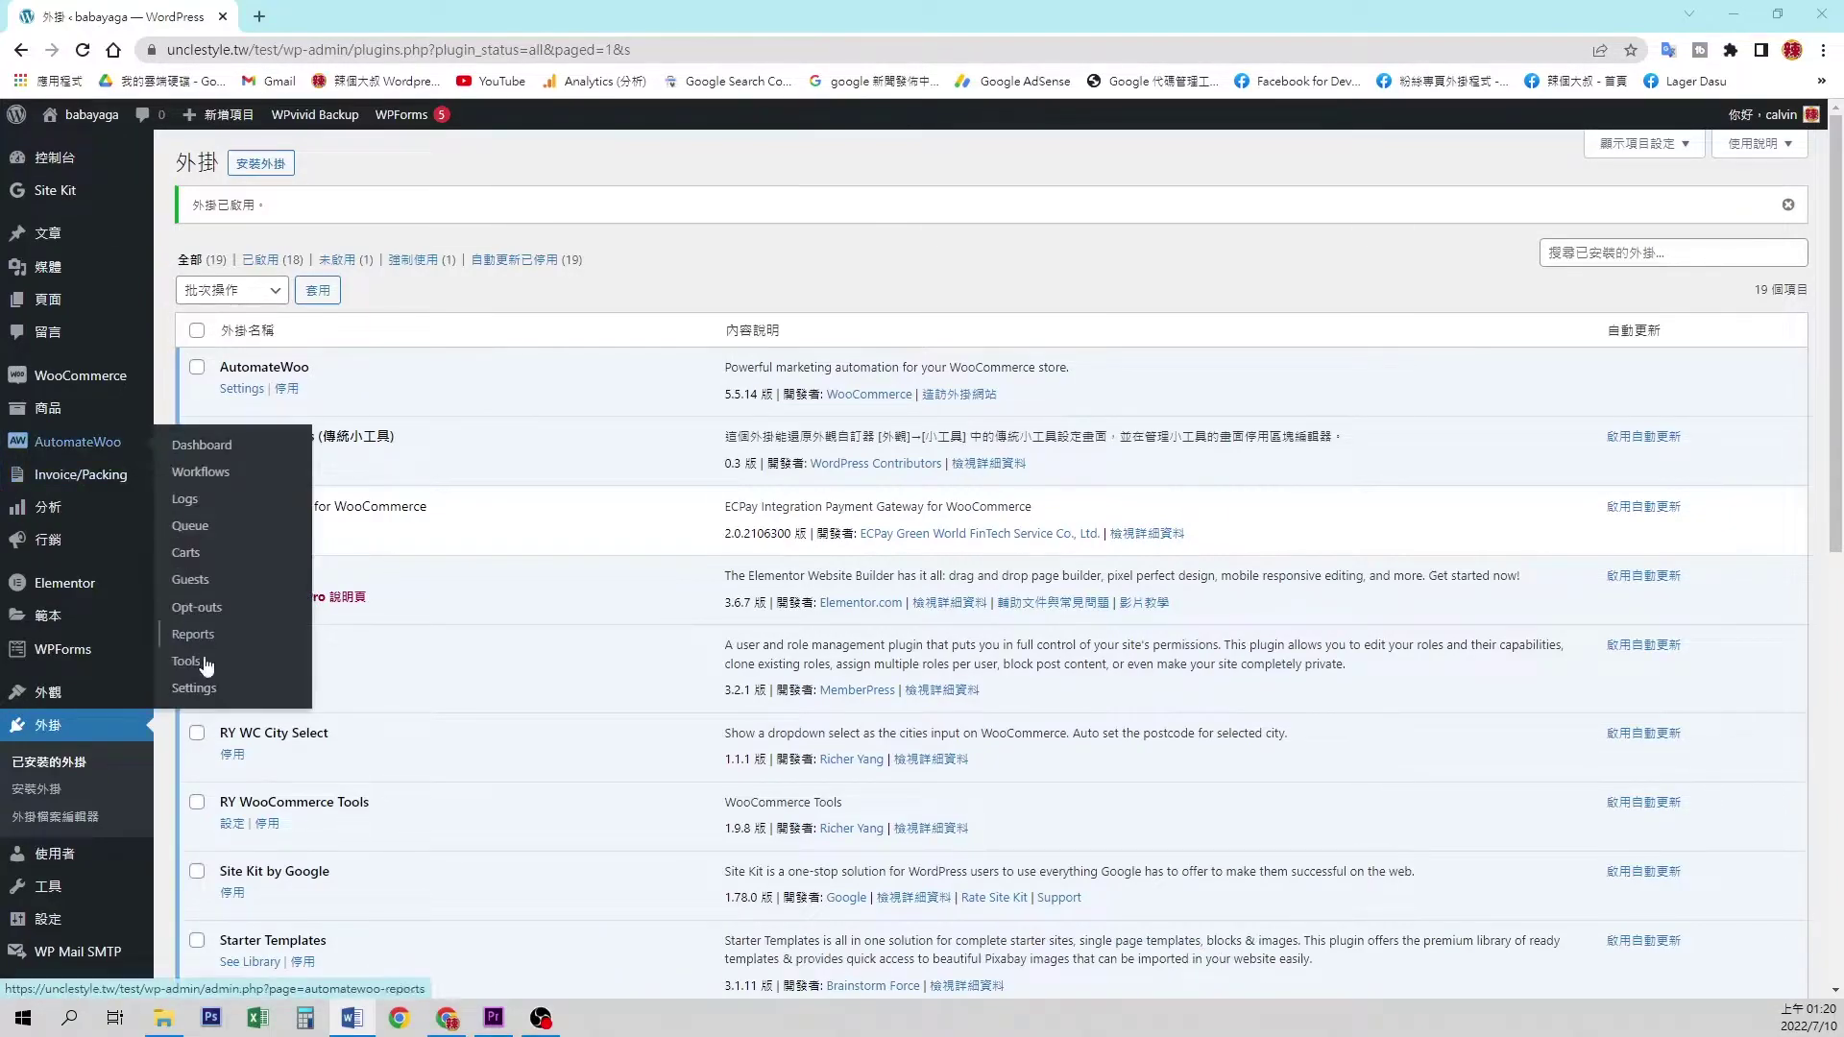
{"action": "left_click", "coordinate": [213, 687]}
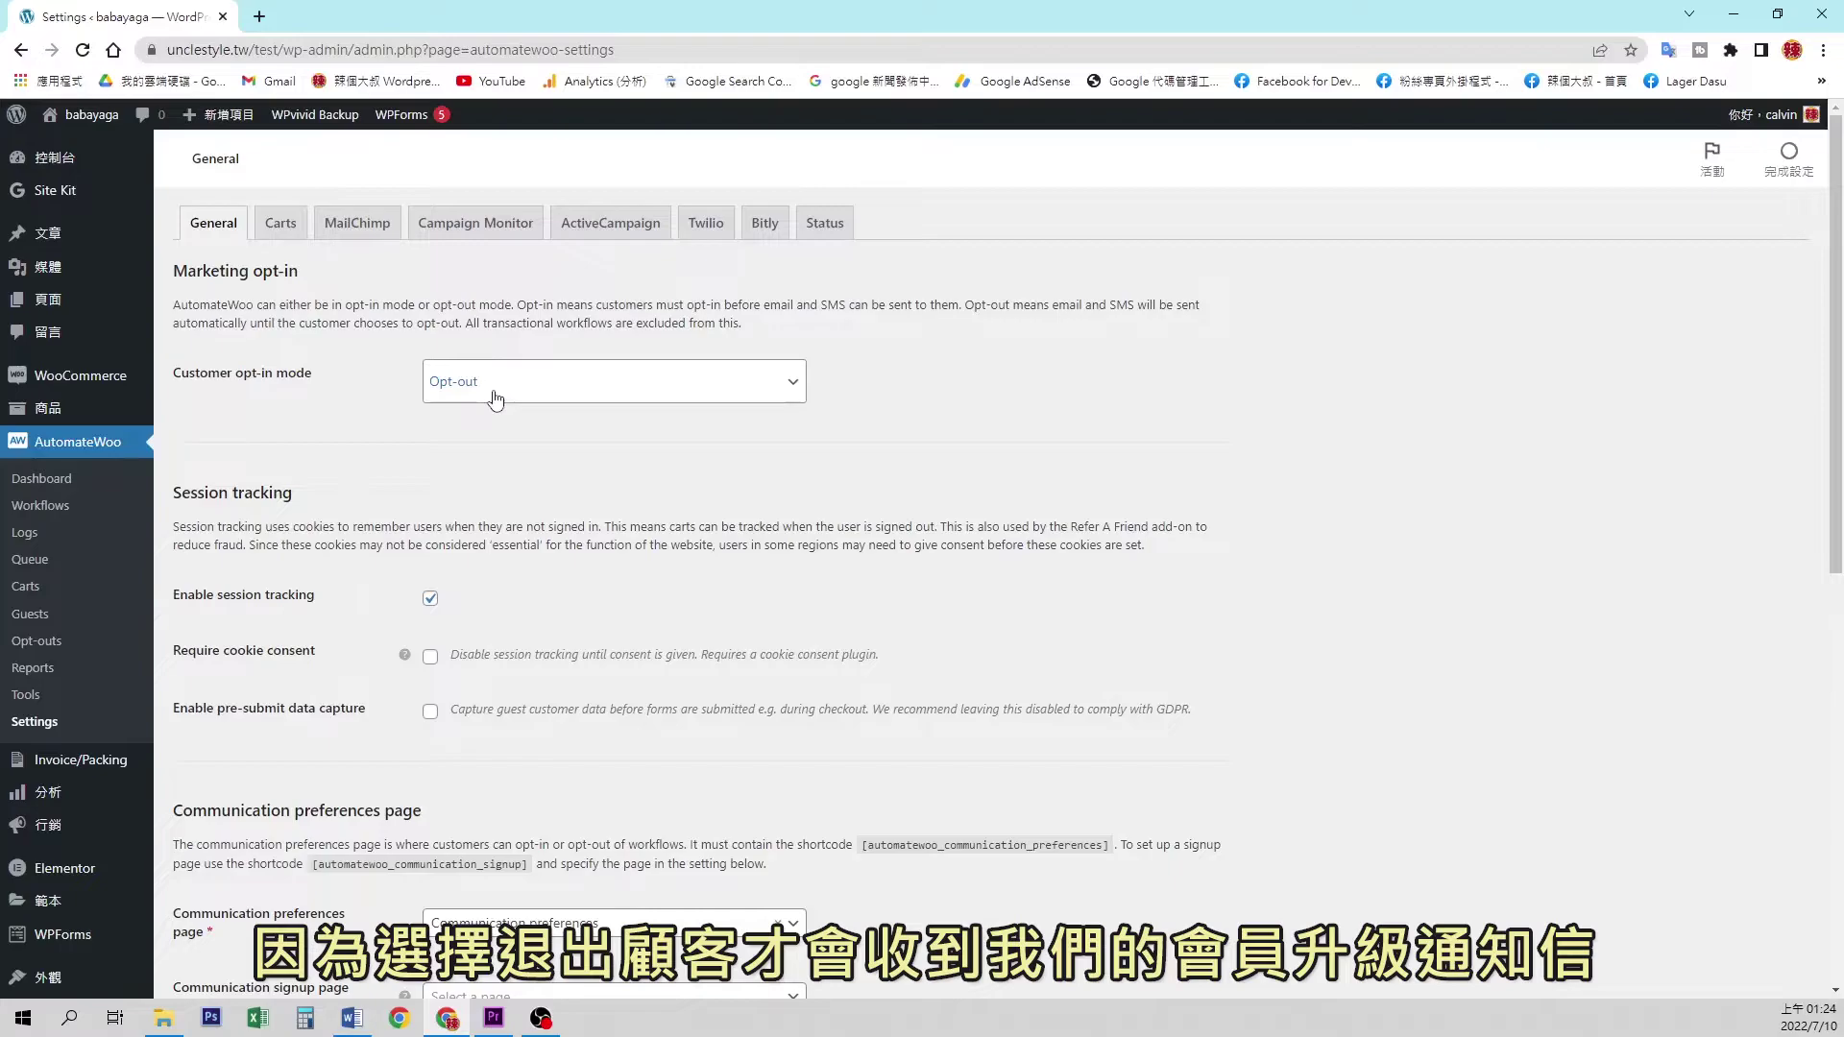
{"action": "scroll", "coordinate": [423, 434], "scroll_direction": "down", "scroll_amount": 8}
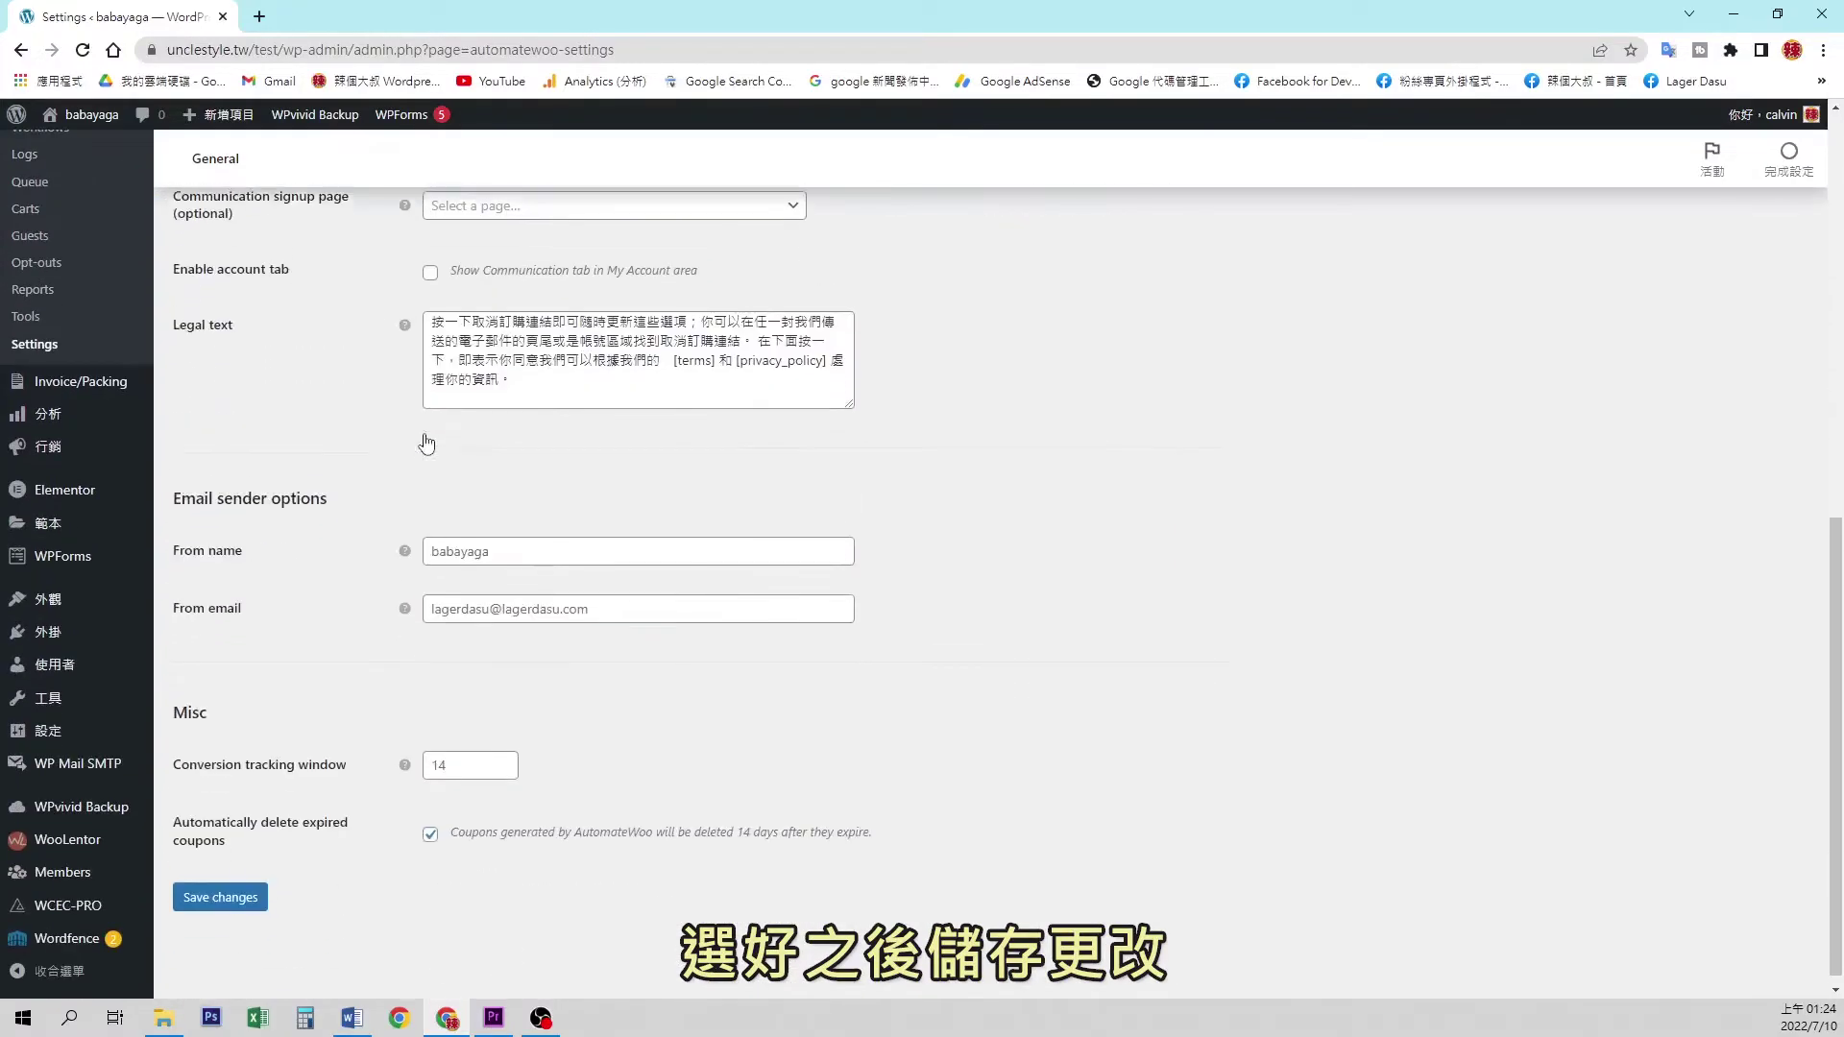
{"action": "left_click", "coordinate": [247, 893]}
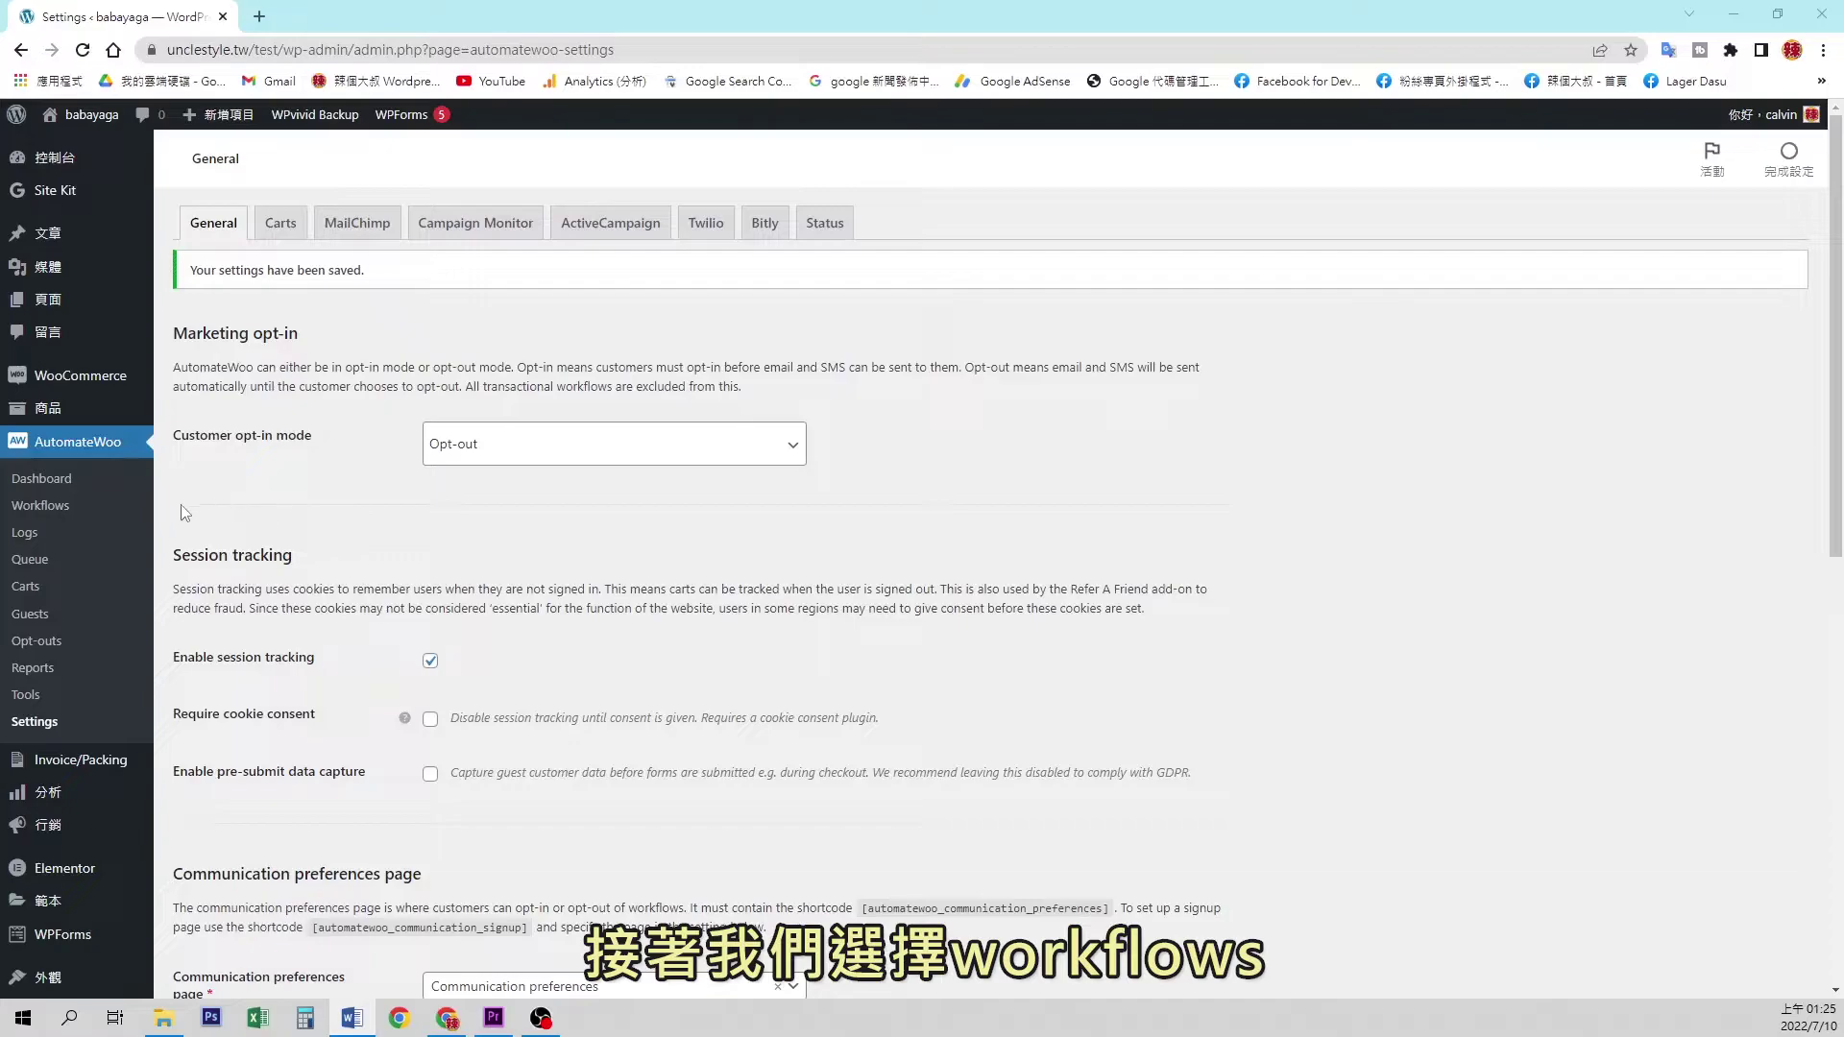
Add a new AutomateWoo workflow and title it 會員升級.
{"action": "left_click", "coordinate": [32, 512]}
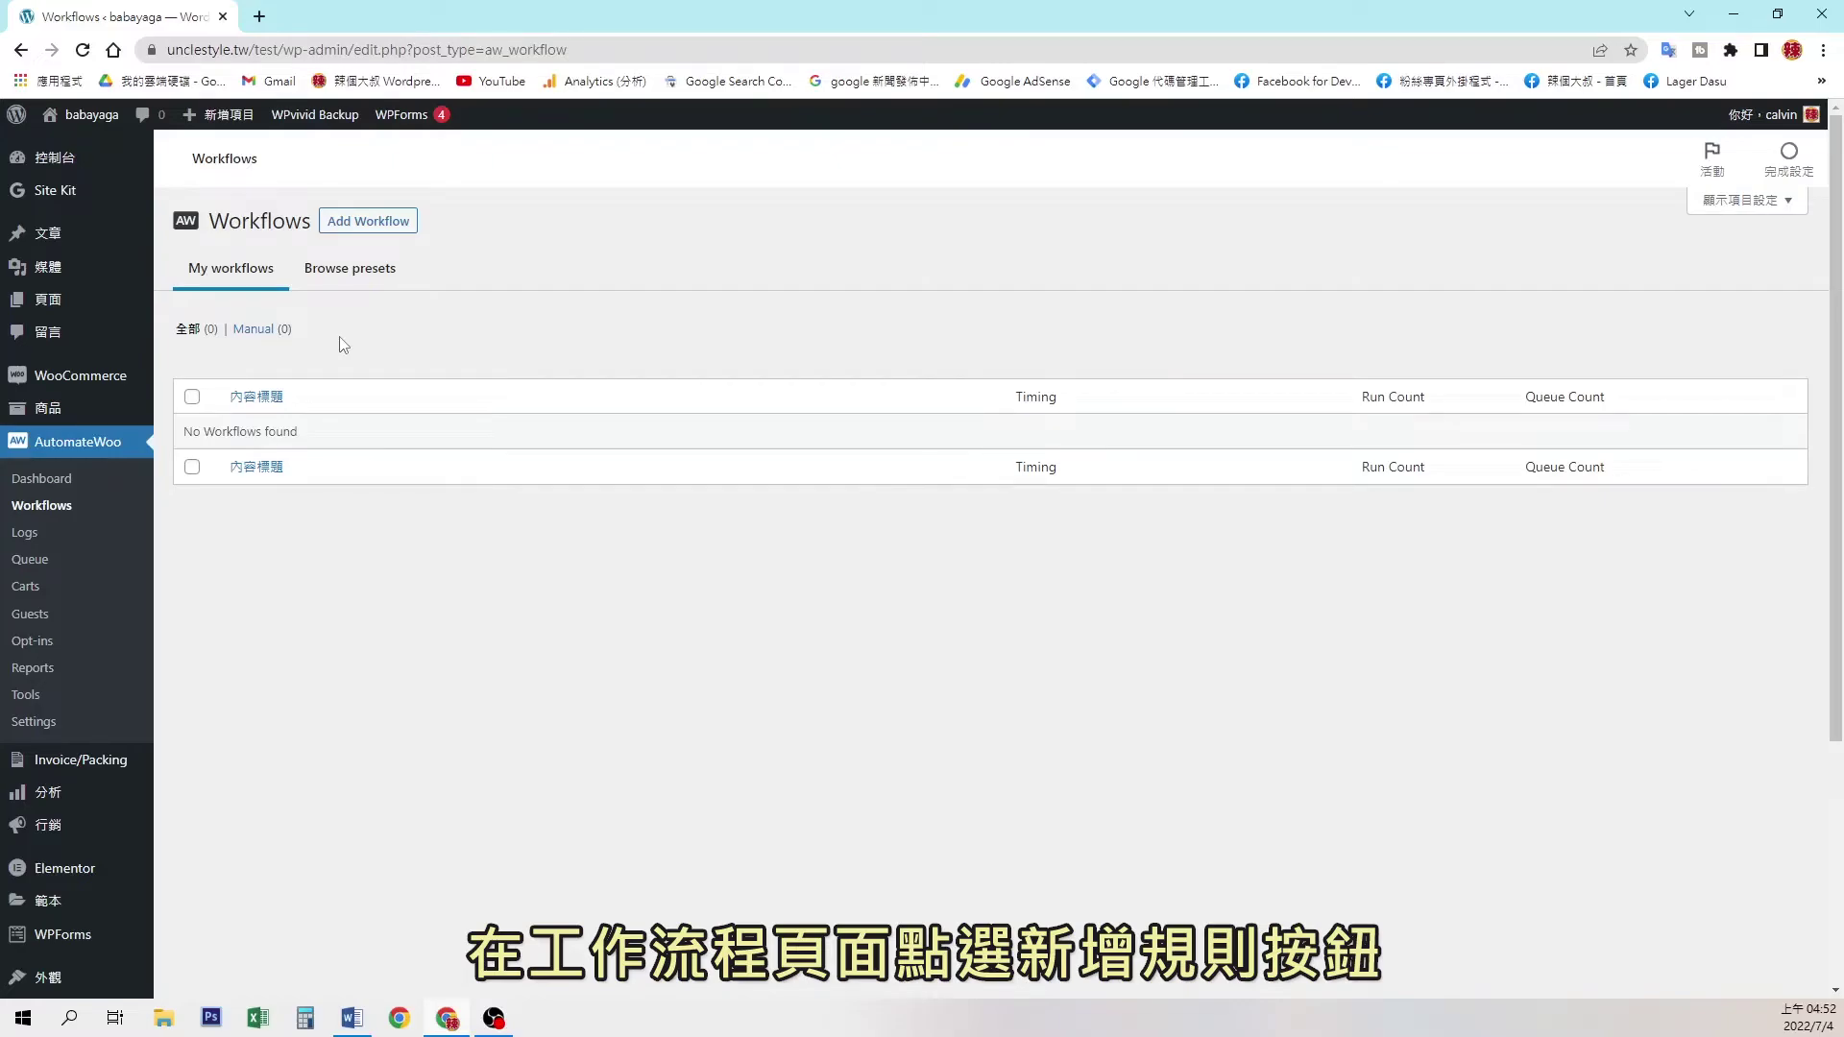
{"action": "left_click", "coordinate": [388, 223]}
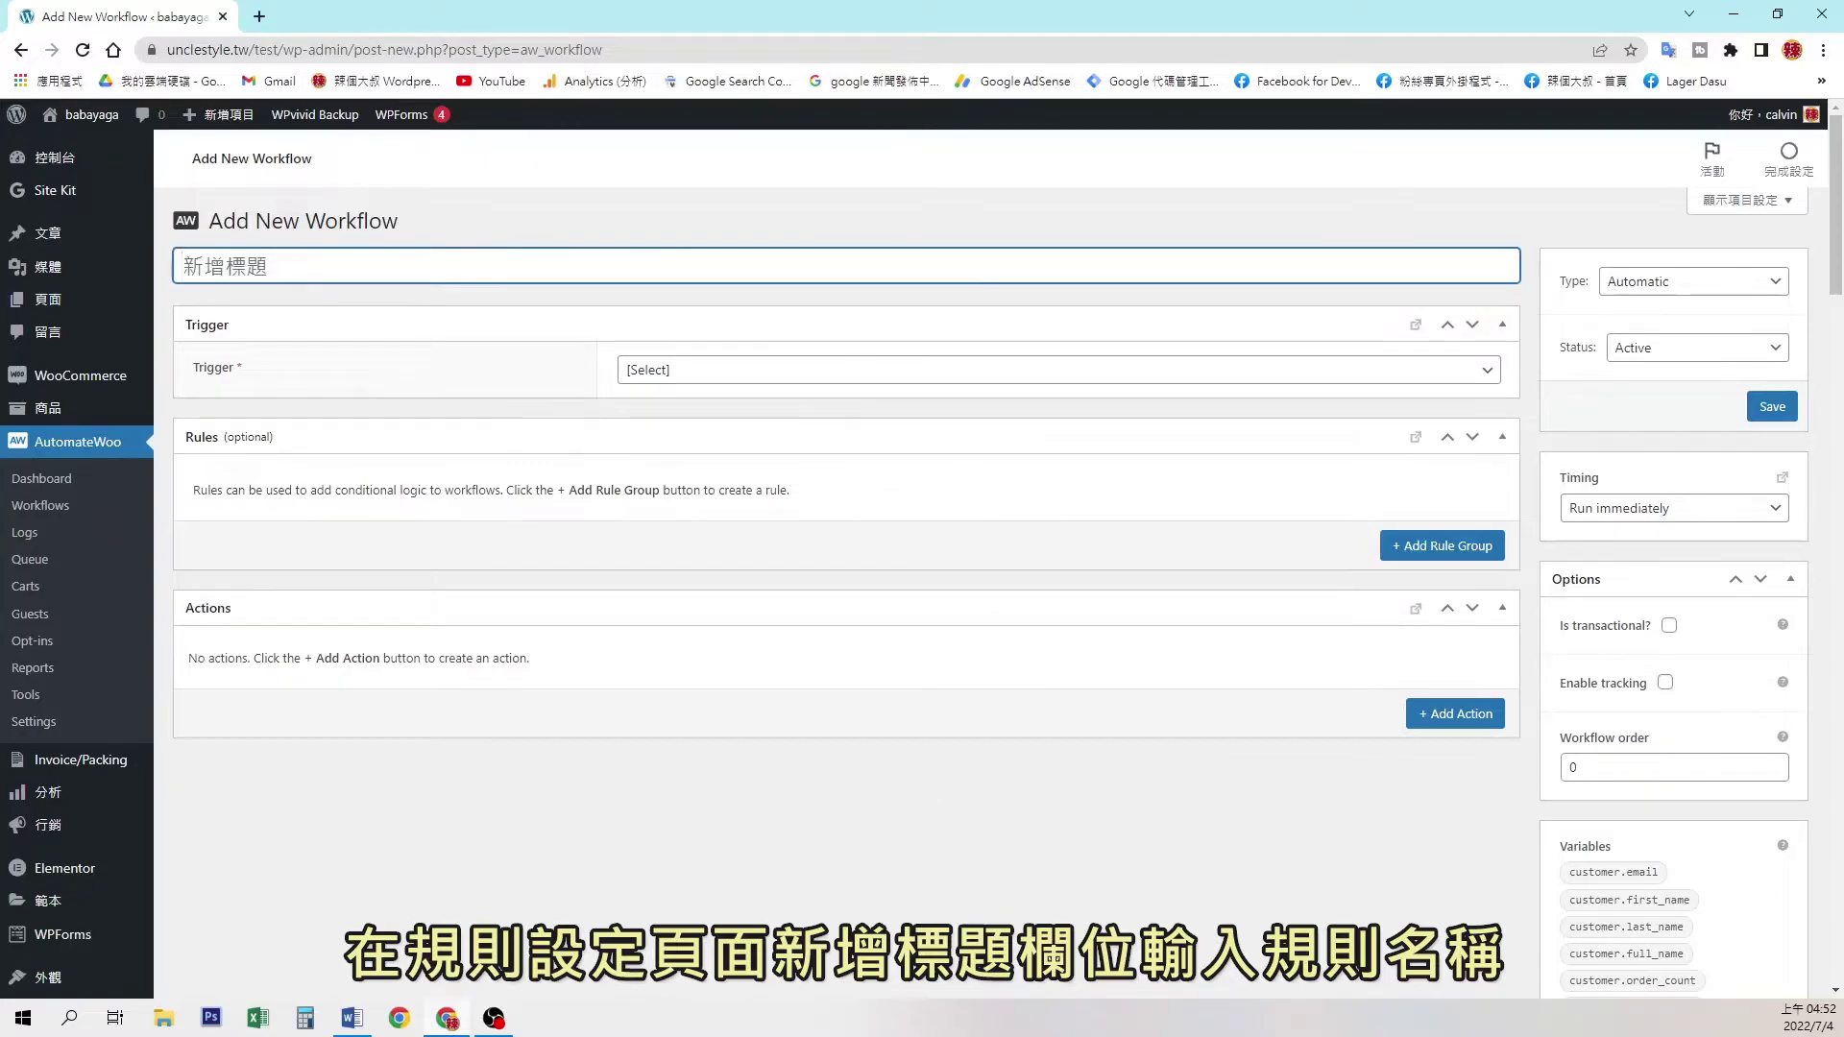
{"action": "type", "text": "會口竹手"}
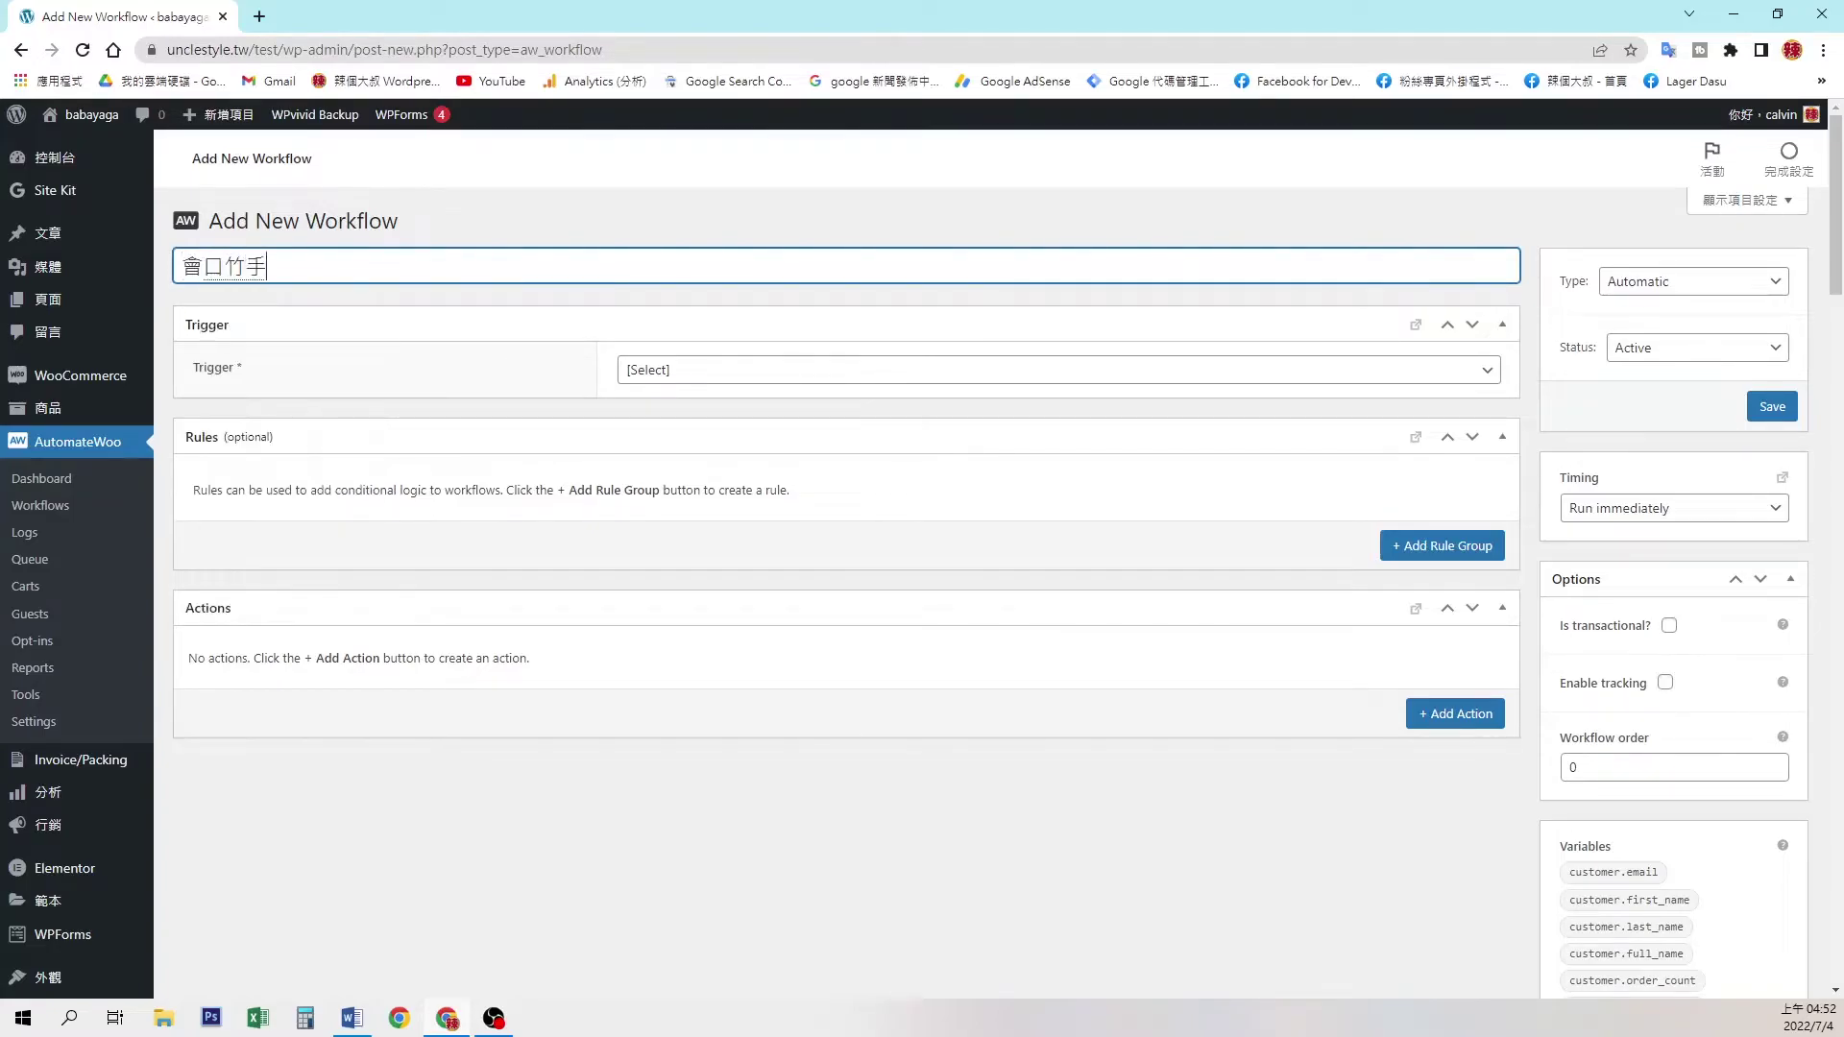
{"action": "key", "text": "BackSpace"}
{"action": "key", "text": "BackSpace"}
{"action": "key", "text": "BackSpace"}
{"action": "type", "text": "員竹土"}
{"action": "key", "text": "space"}
{"action": "key", "text": "BackSpace"}
{"action": "key", "text": "BackSpace"}
{"action": "type", "text": "升"}
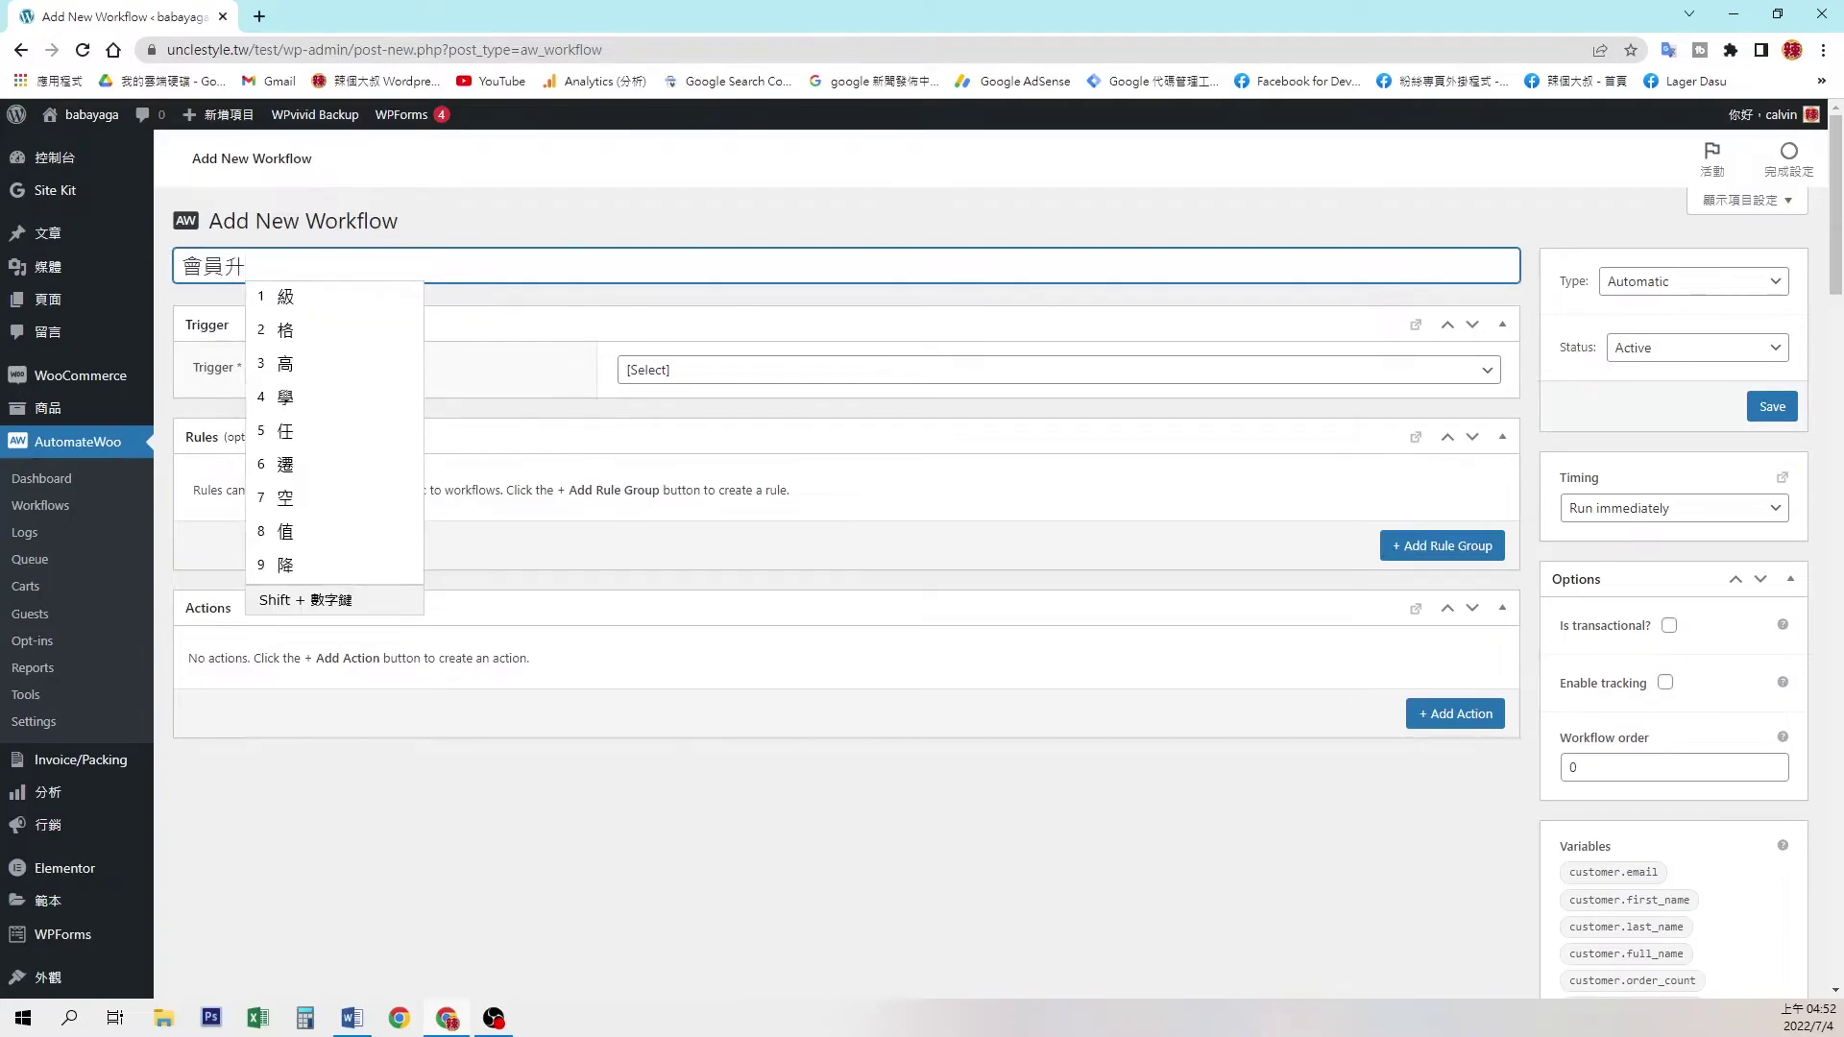
{"action": "type", "text": "級"}
{"action": "key", "text": "Escape"}
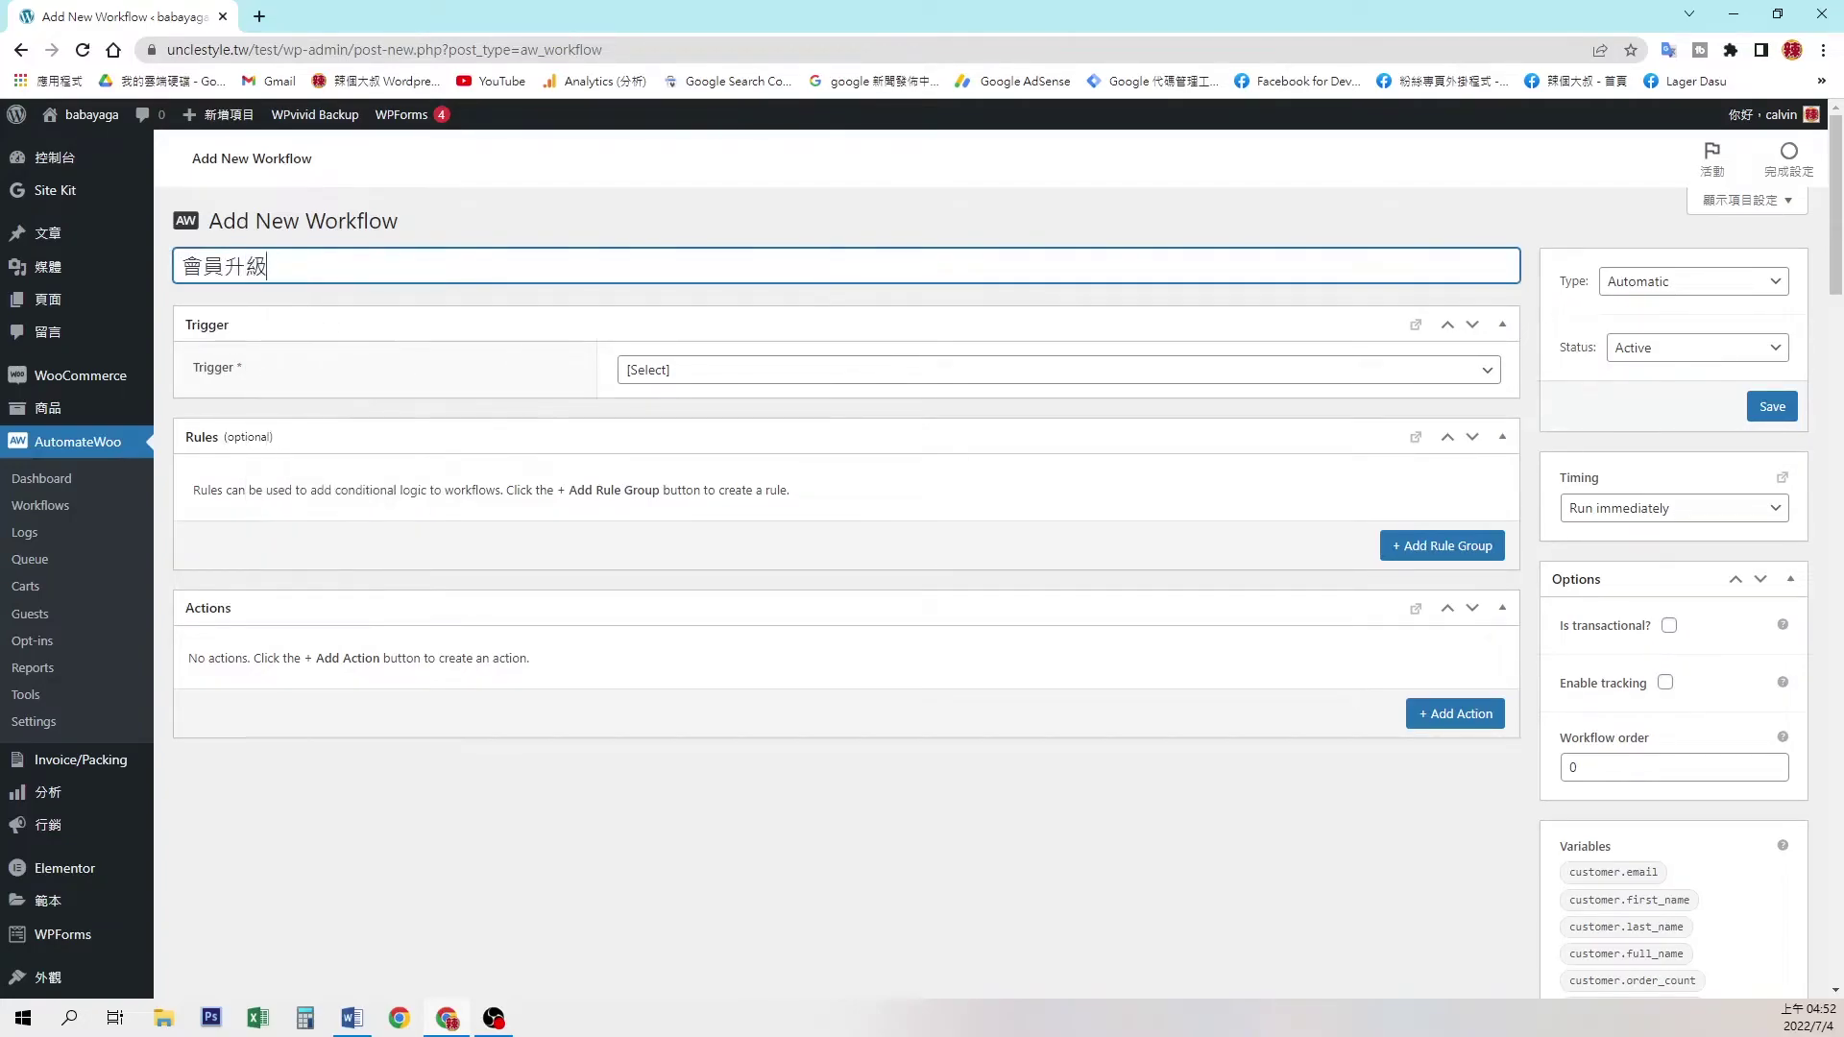
Set the workflow's trigger to Customer Total Spend Reaches.
{"action": "left_click", "coordinate": [386, 370]}
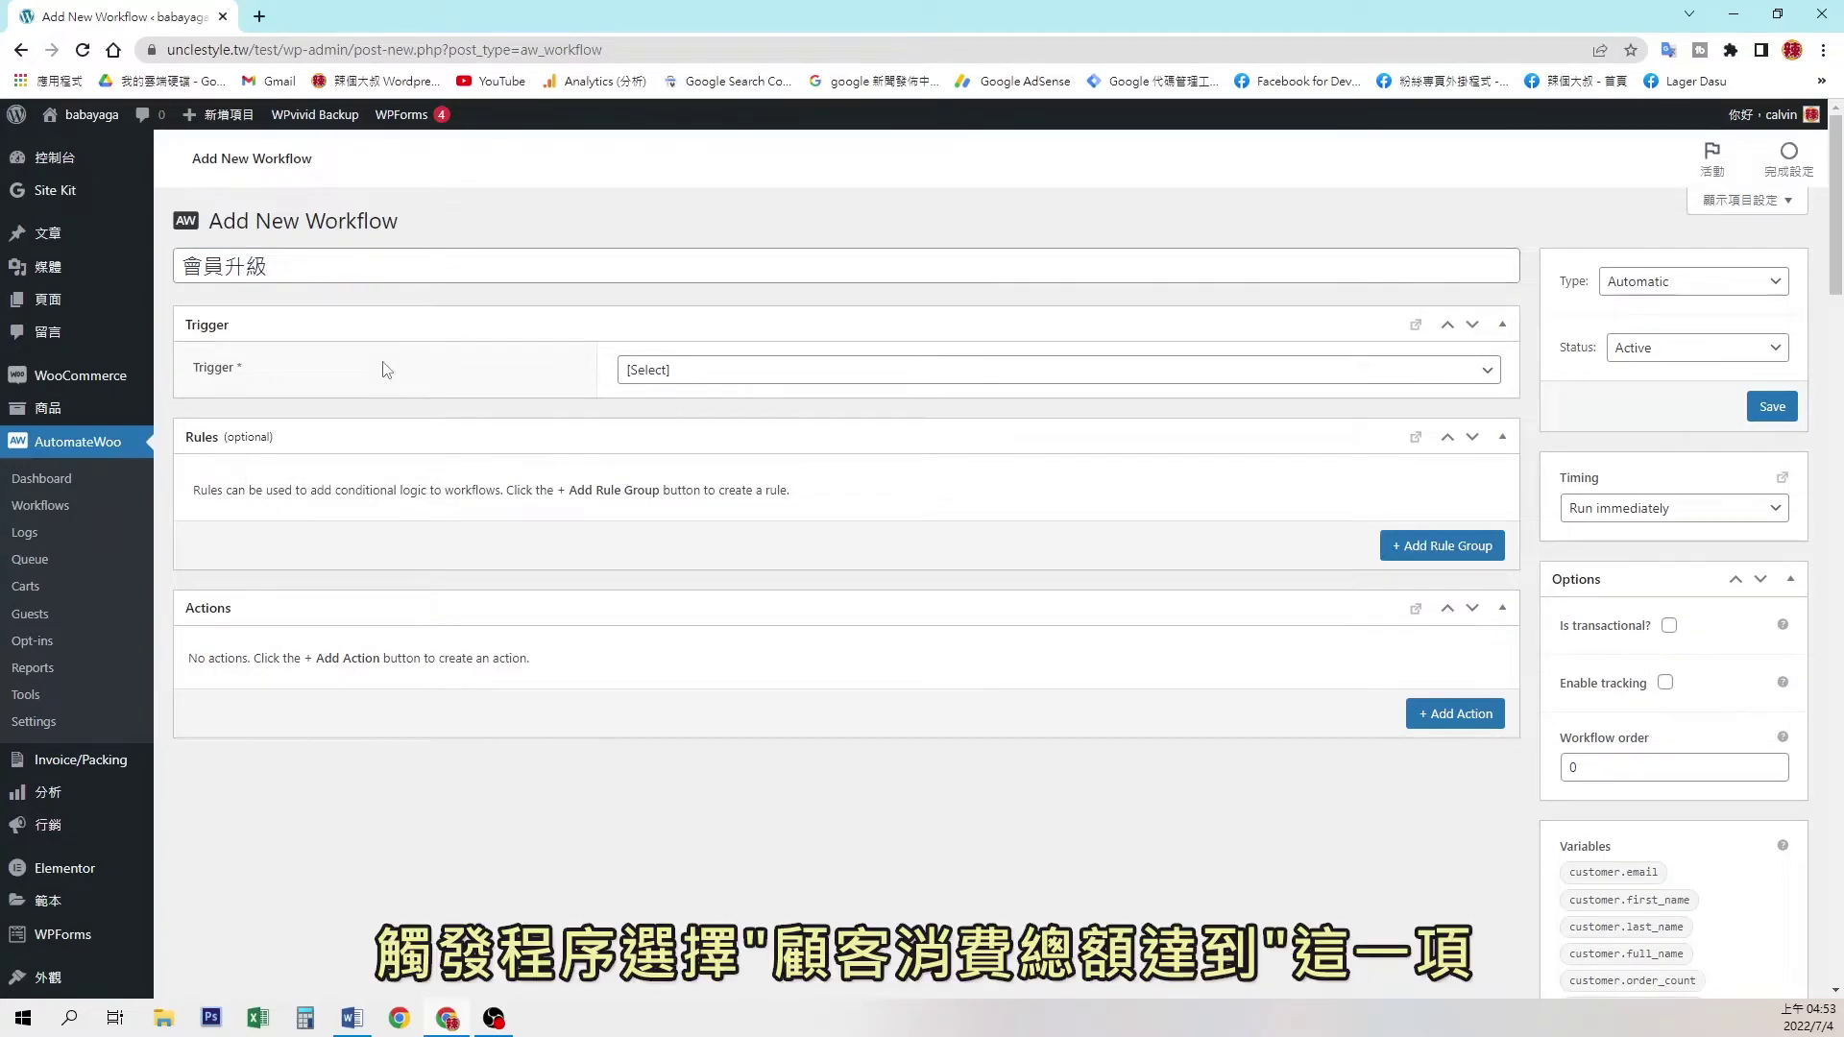
{"action": "left_click", "coordinate": [753, 376]}
{"action": "scroll", "coordinate": [817, 478], "scroll_direction": "down", "scroll_amount": 2}
{"action": "scroll", "coordinate": [818, 478], "scroll_direction": "down", "scroll_amount": 3}
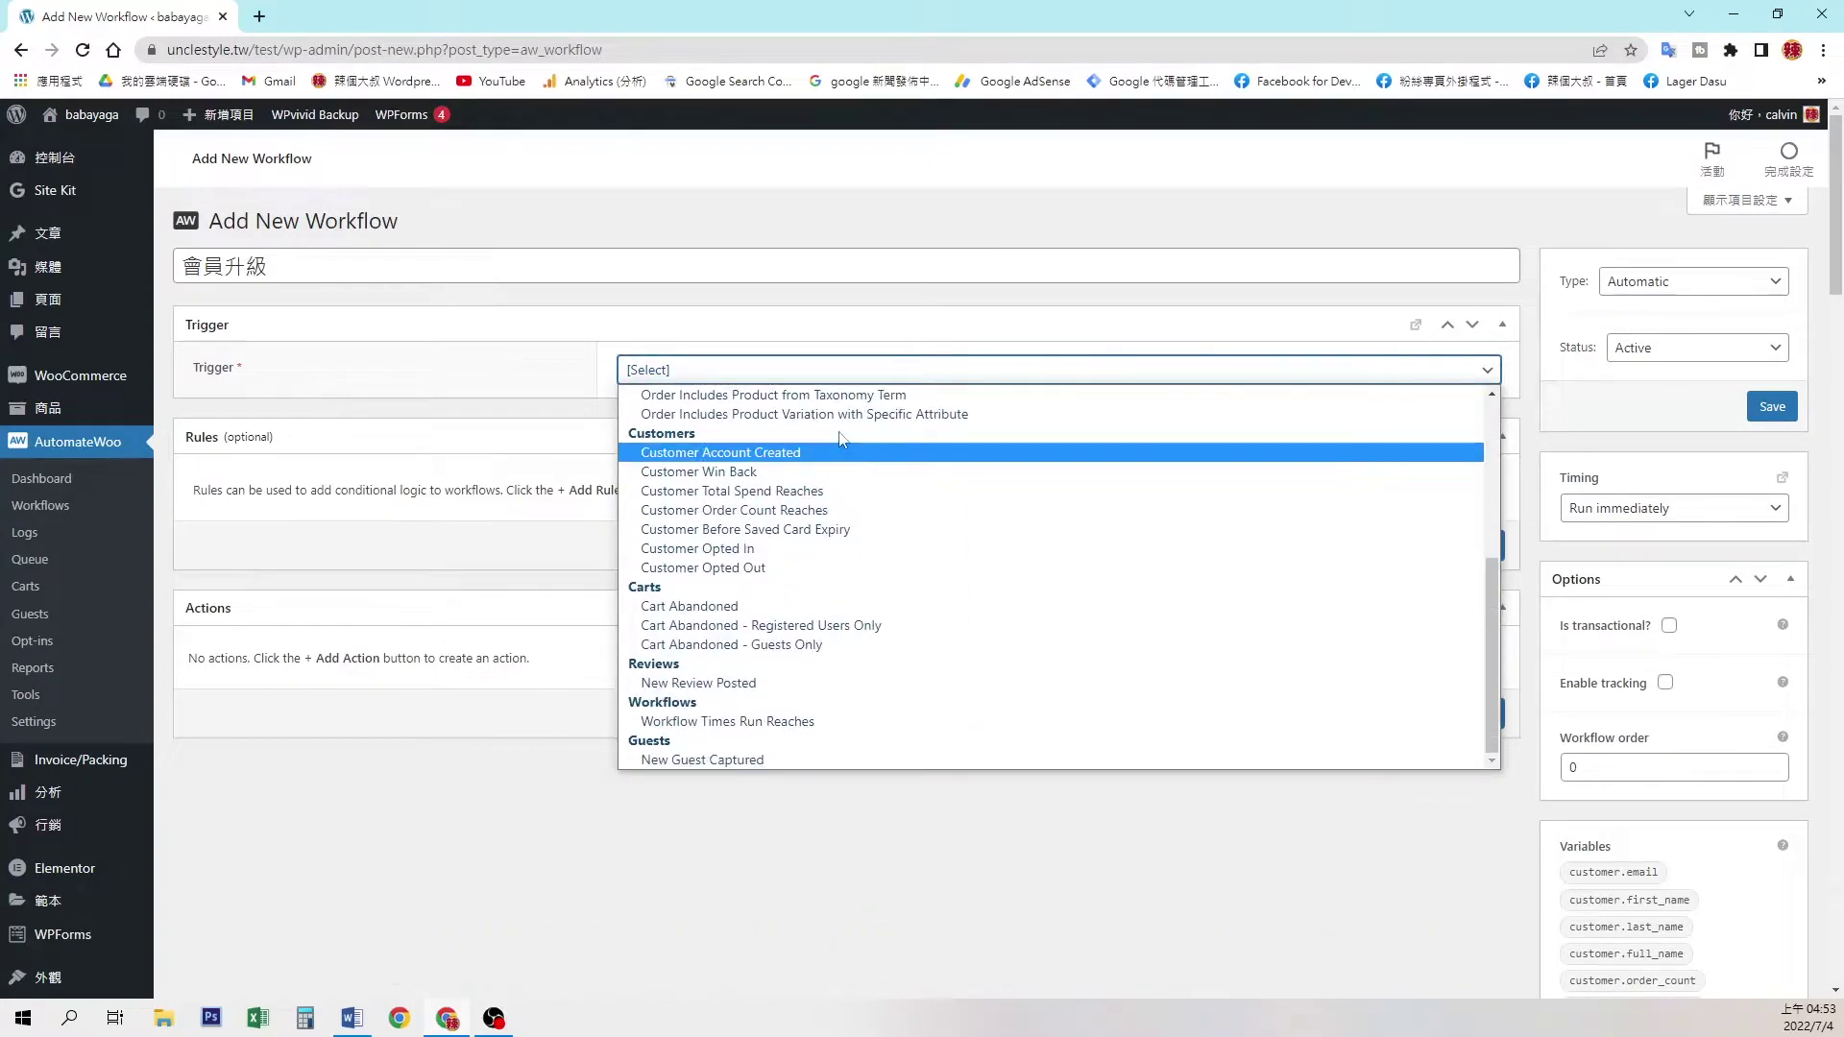
{"action": "left_click", "coordinate": [839, 491]}
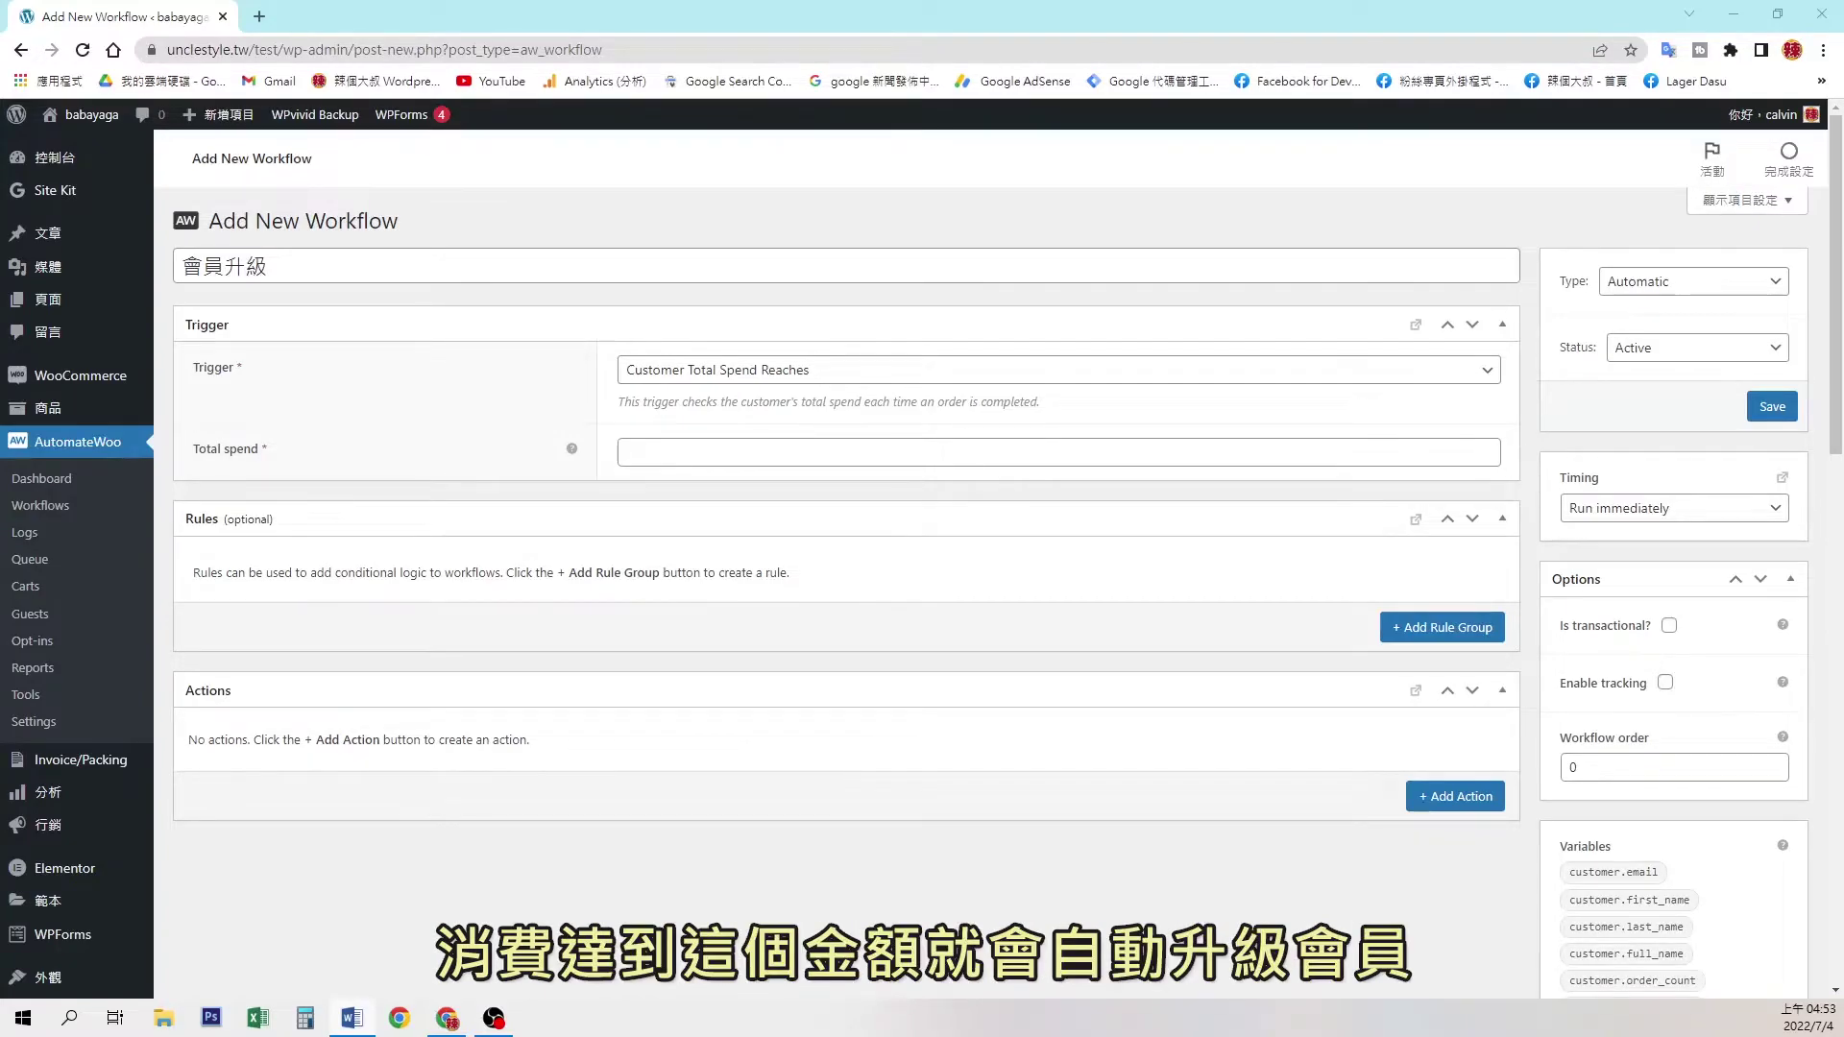
Set the trigger's total spend threshold to 5000.
{"action": "left_click", "coordinate": [837, 454]}
{"action": "type", "text": "5000"}
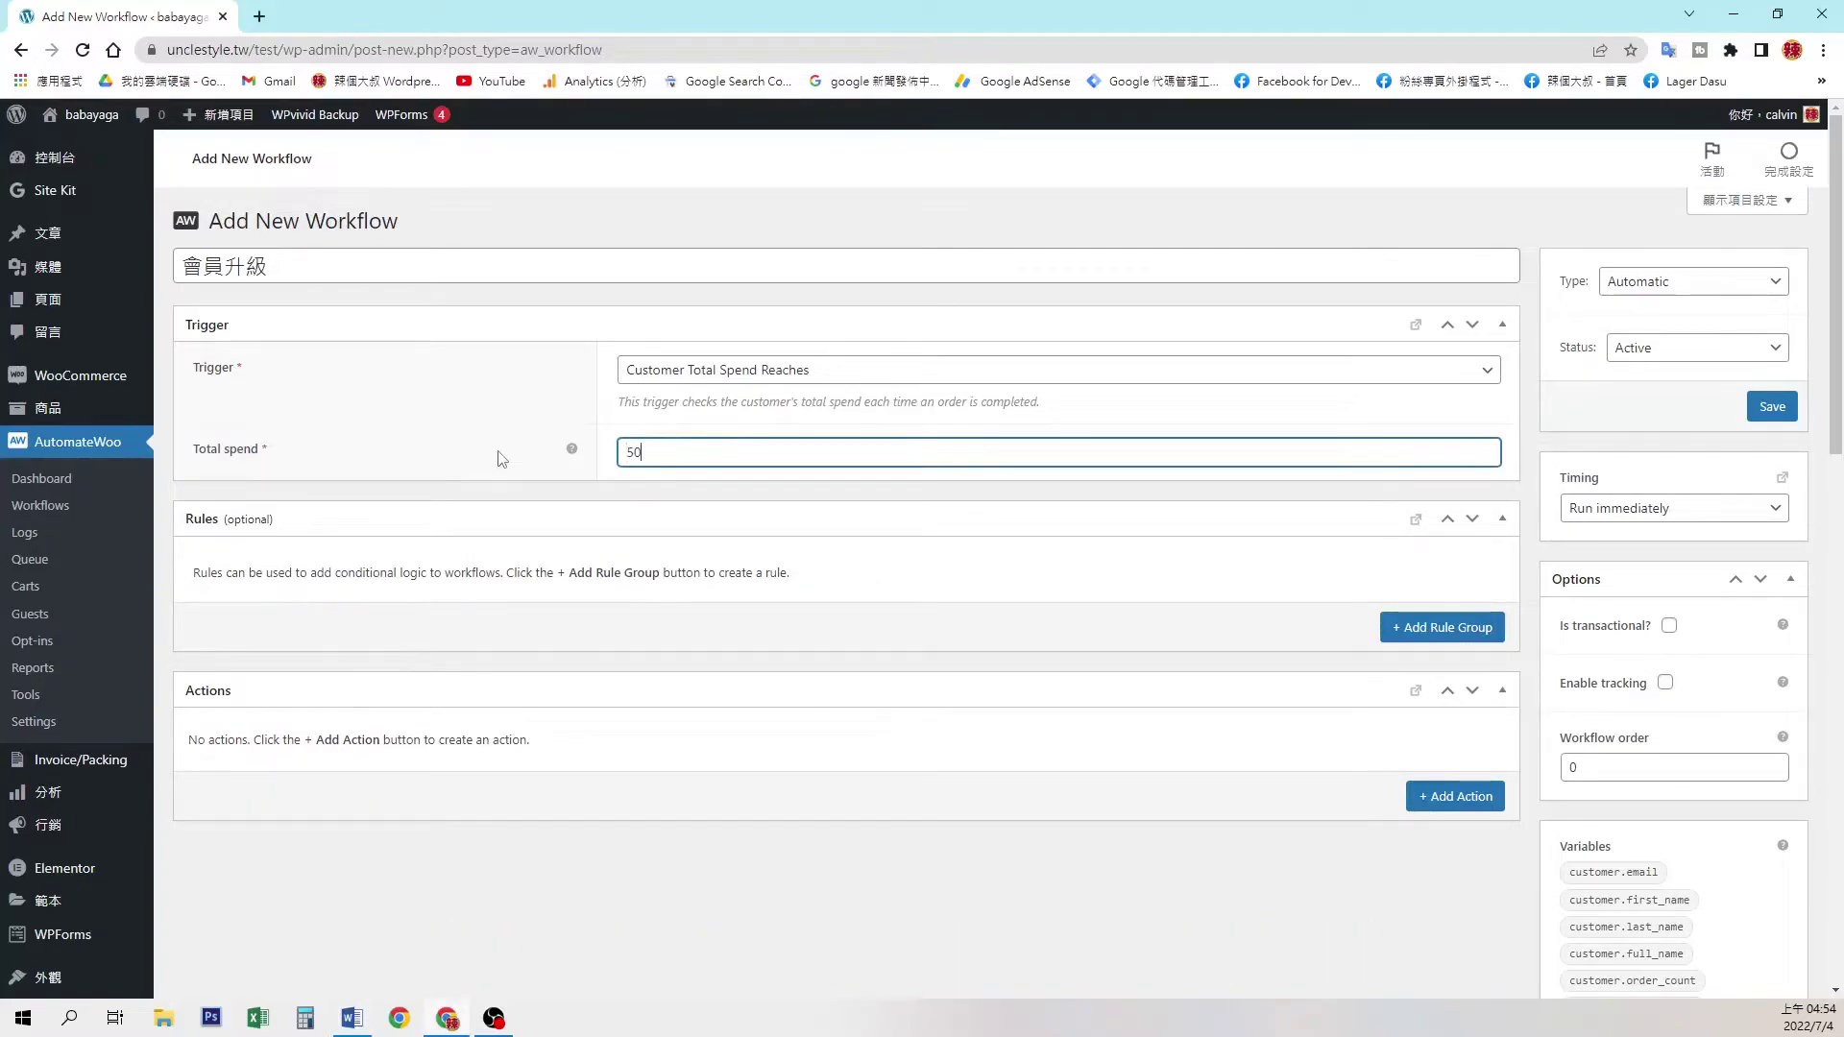
{"action": "left_click", "coordinate": [501, 458]}
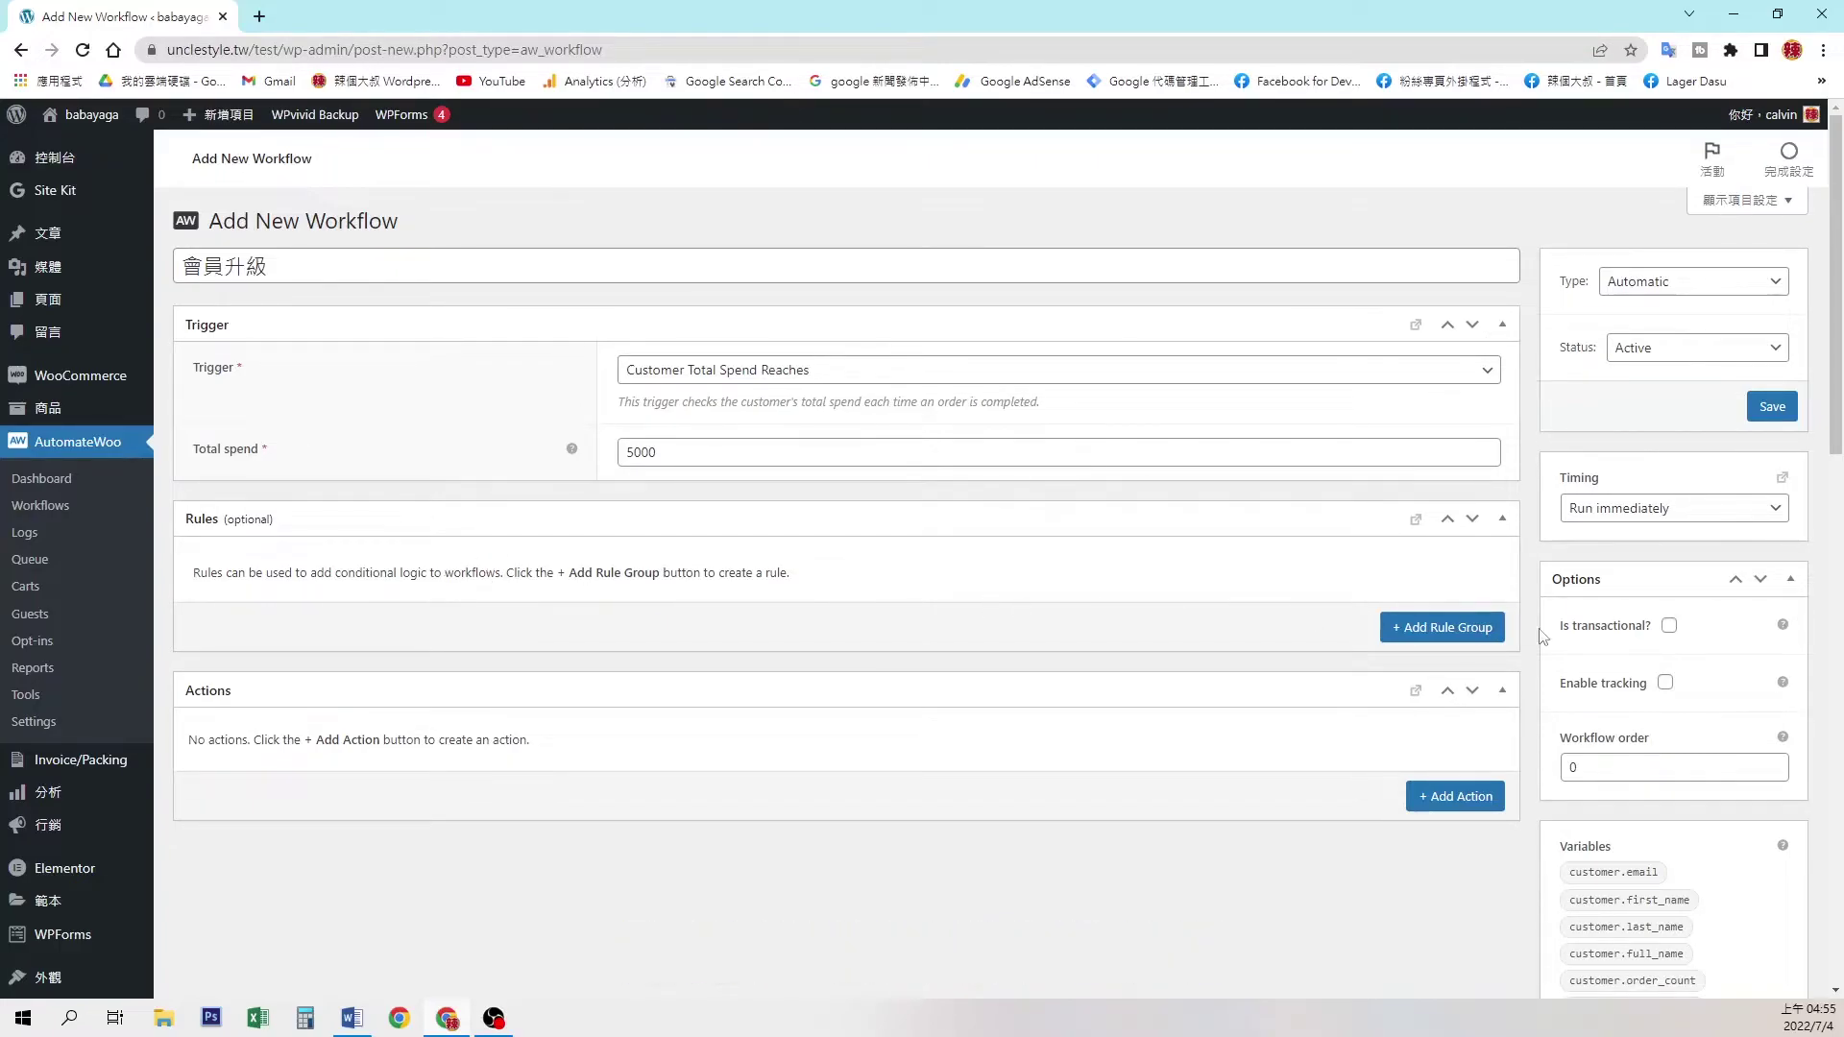
Add a rule group requiring Customer - Total Spent is greater than 4999.
{"action": "left_click", "coordinate": [1449, 634]}
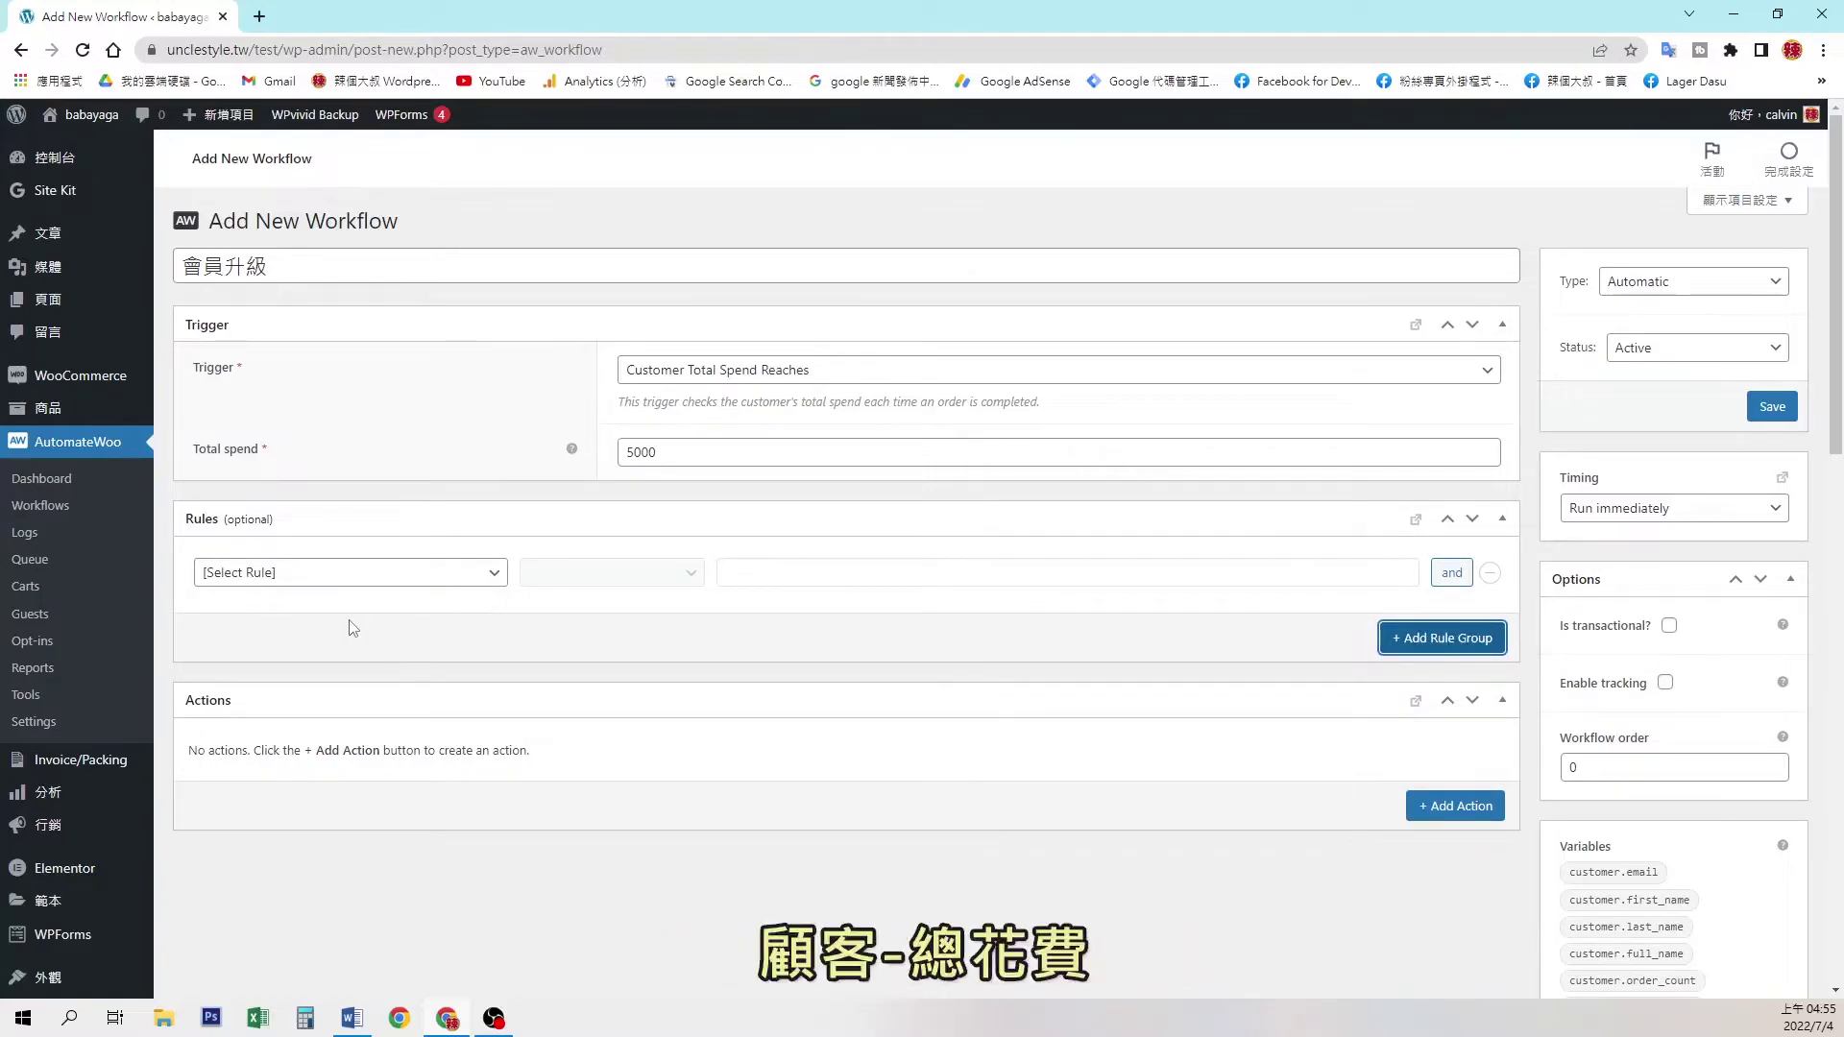
{"action": "left_click", "coordinate": [373, 580]}
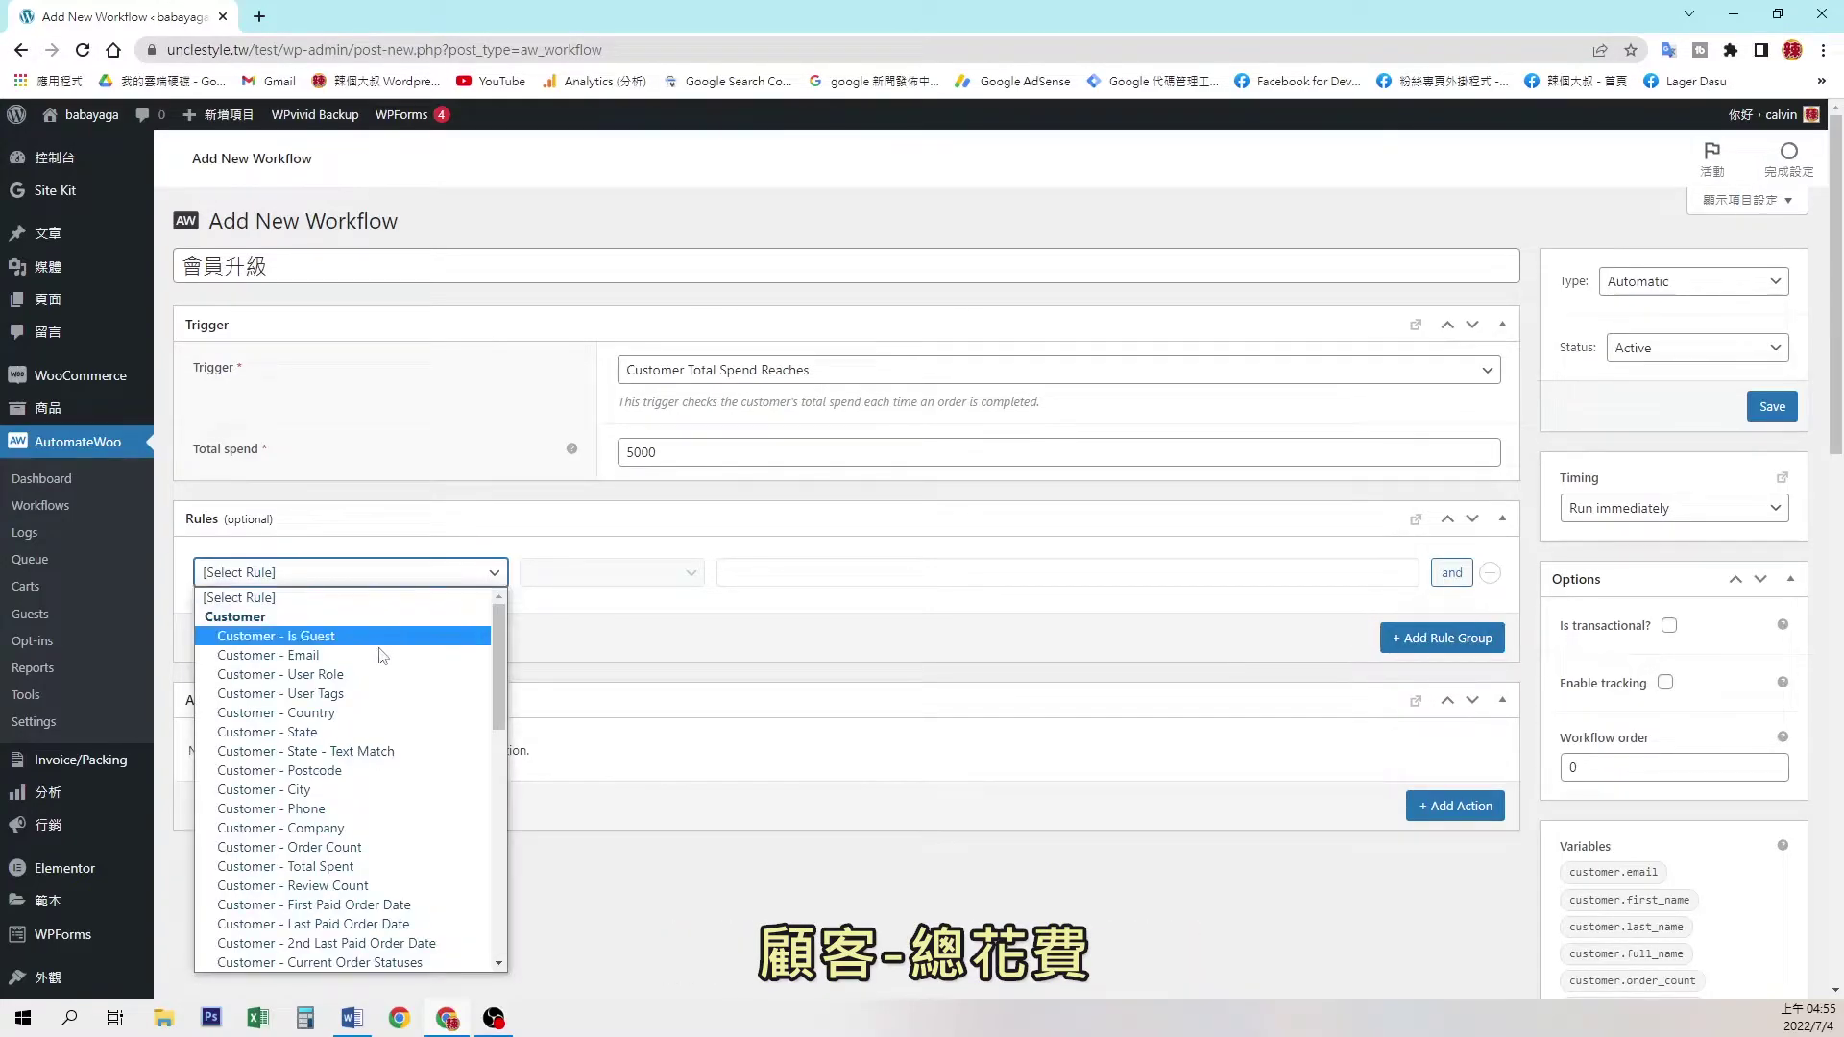
{"action": "left_click", "coordinate": [382, 868]}
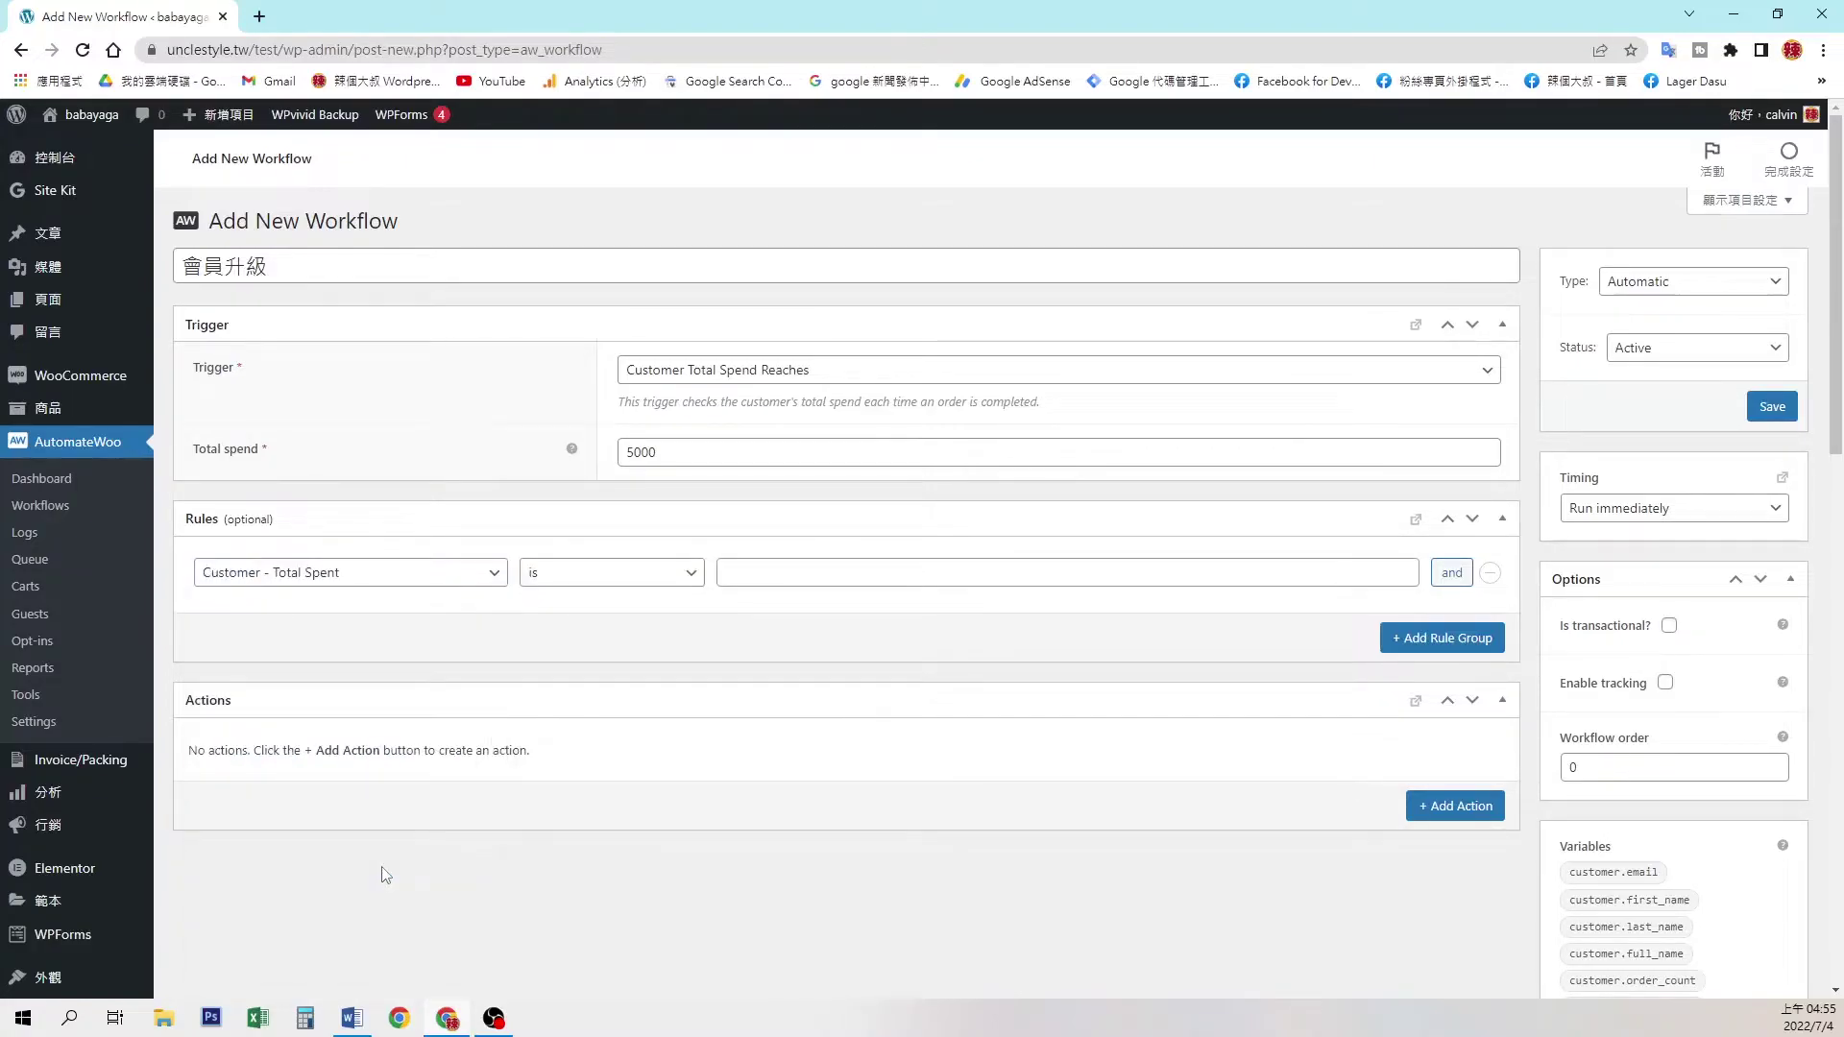
{"action": "left_click", "coordinate": [690, 574]}
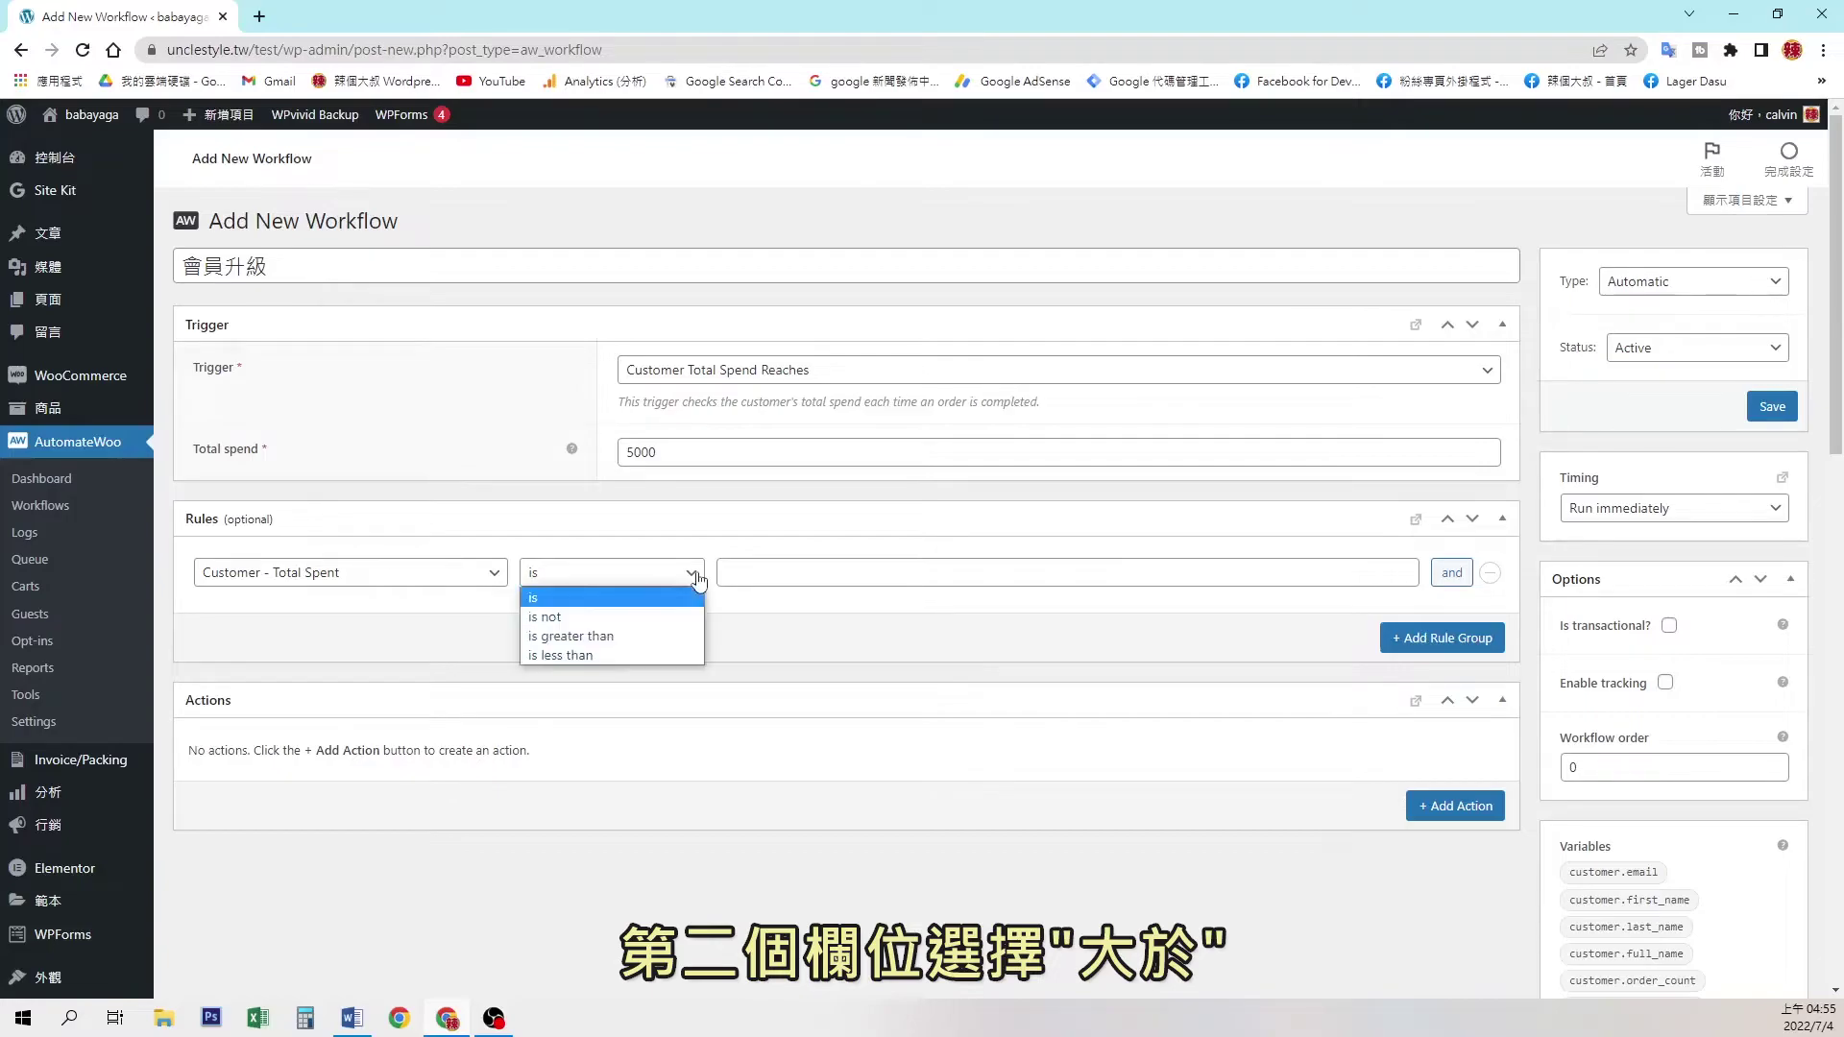
{"action": "left_click", "coordinate": [643, 637]}
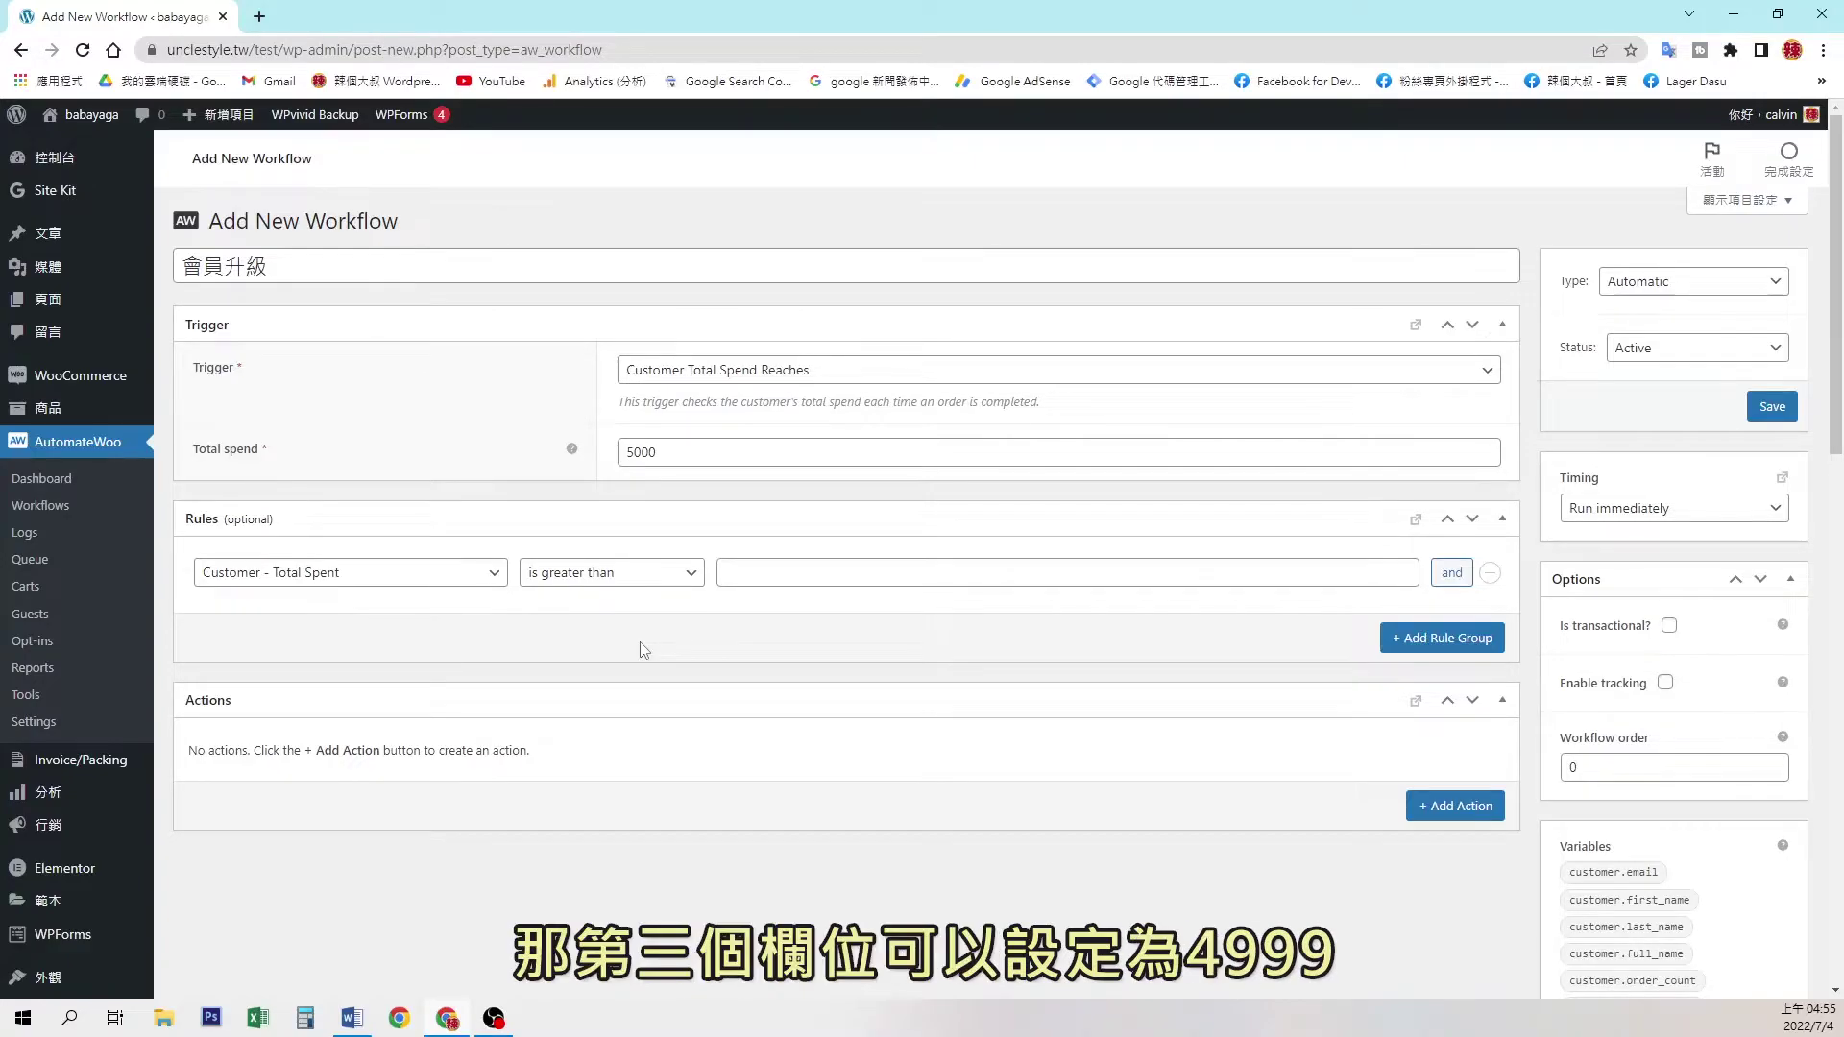
{"action": "left_click", "coordinate": [855, 567]}
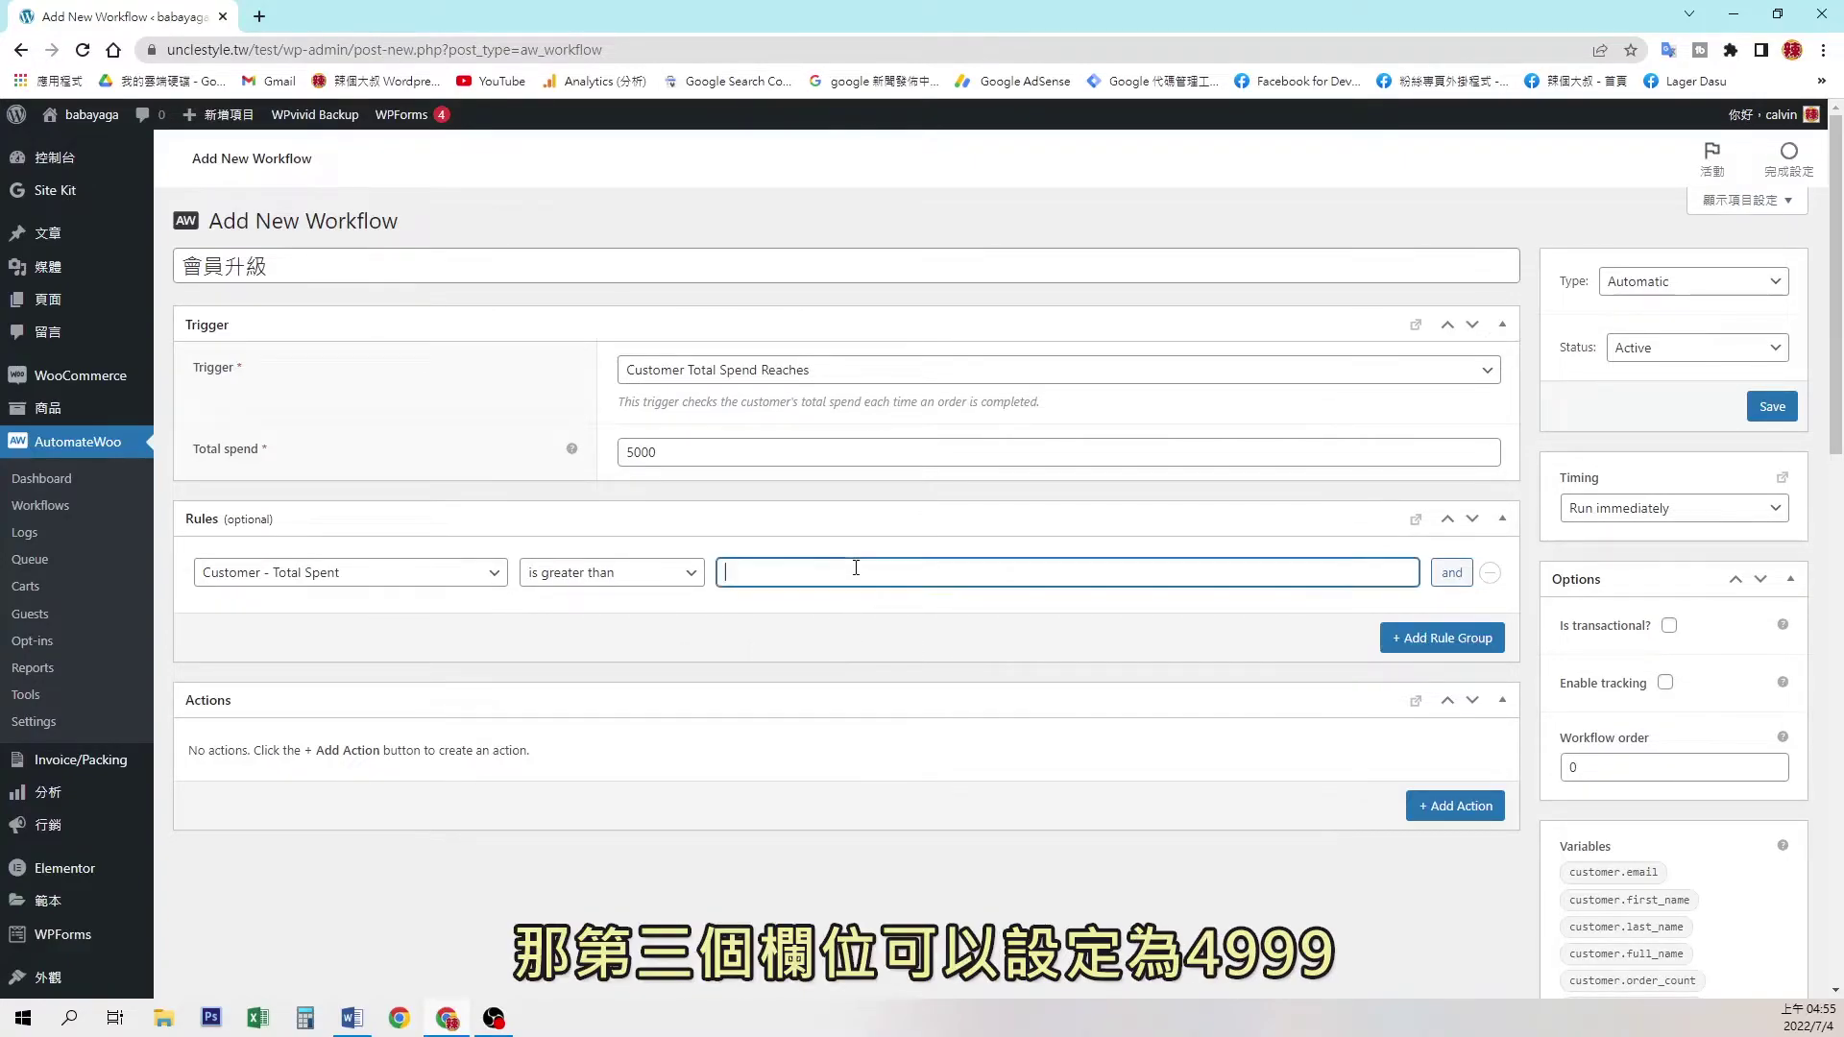
{"action": "type", "text": "4999"}
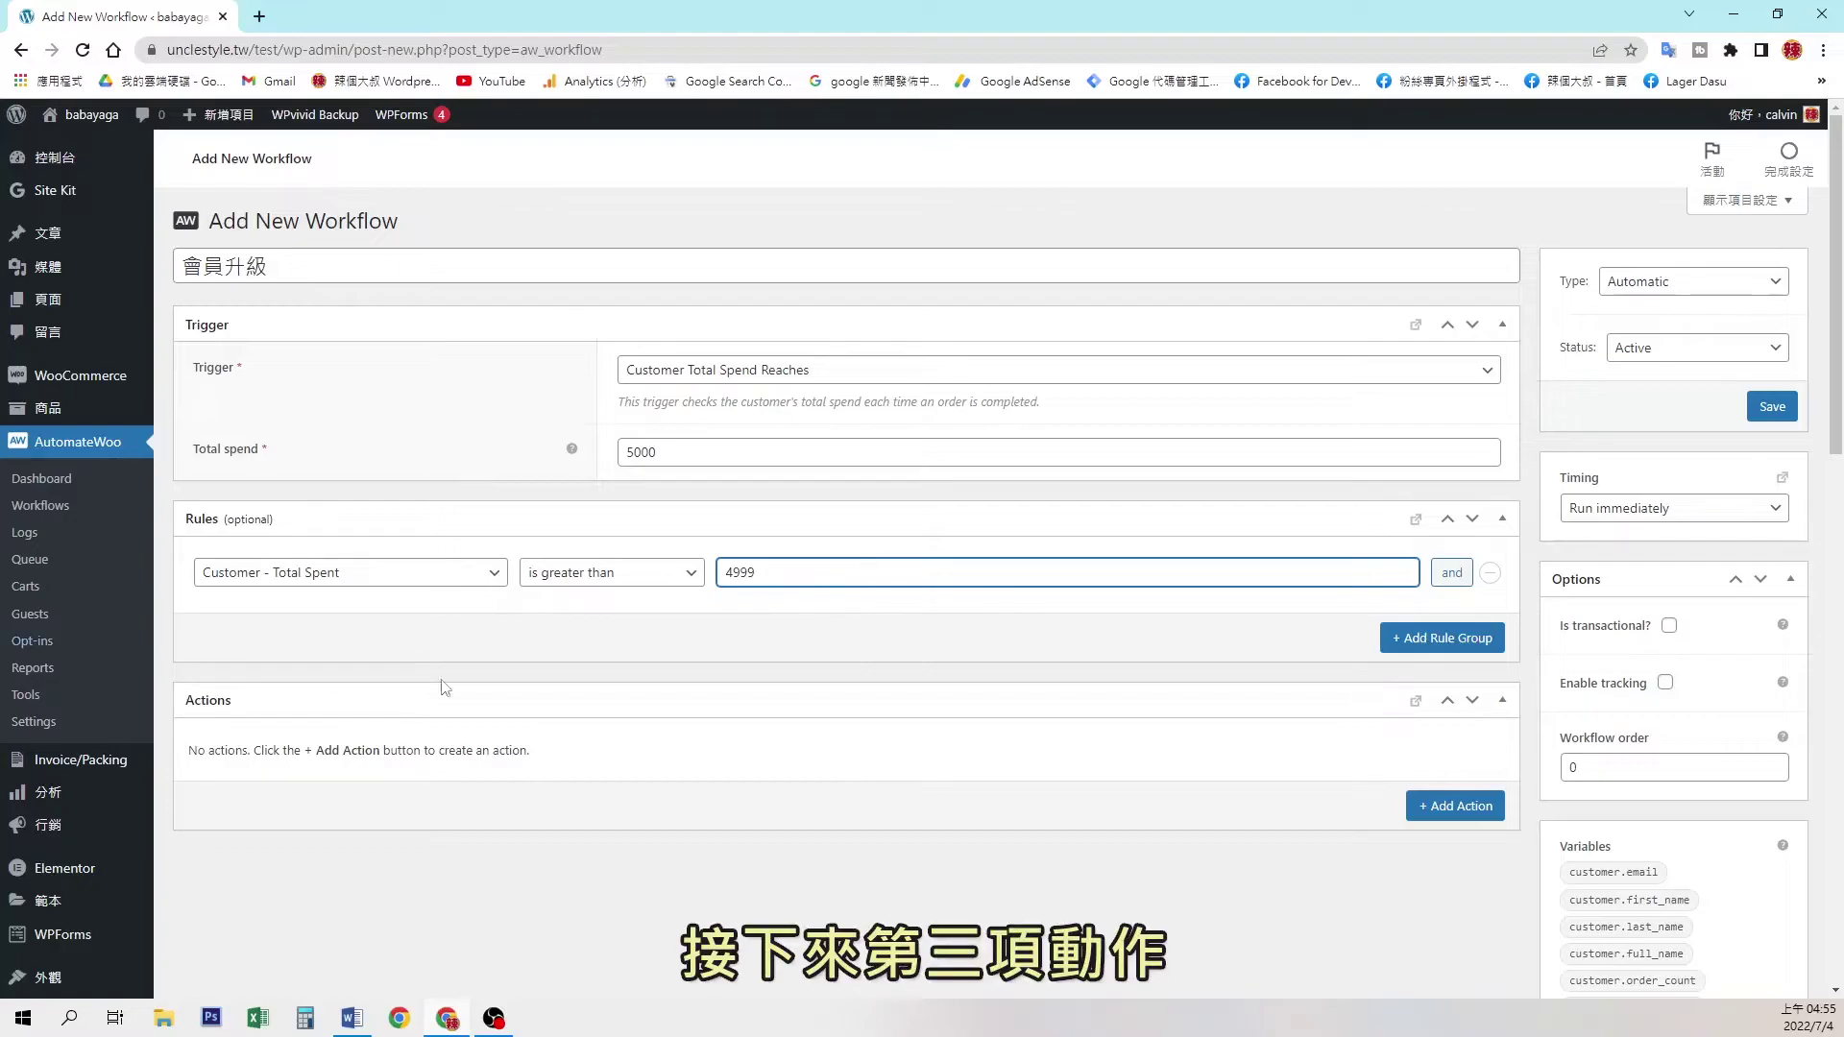
Add a Change Role action that assigns the user role VIP COPPER.
{"action": "scroll", "coordinate": [330, 680], "scroll_direction": "down", "scroll_amount": 2}
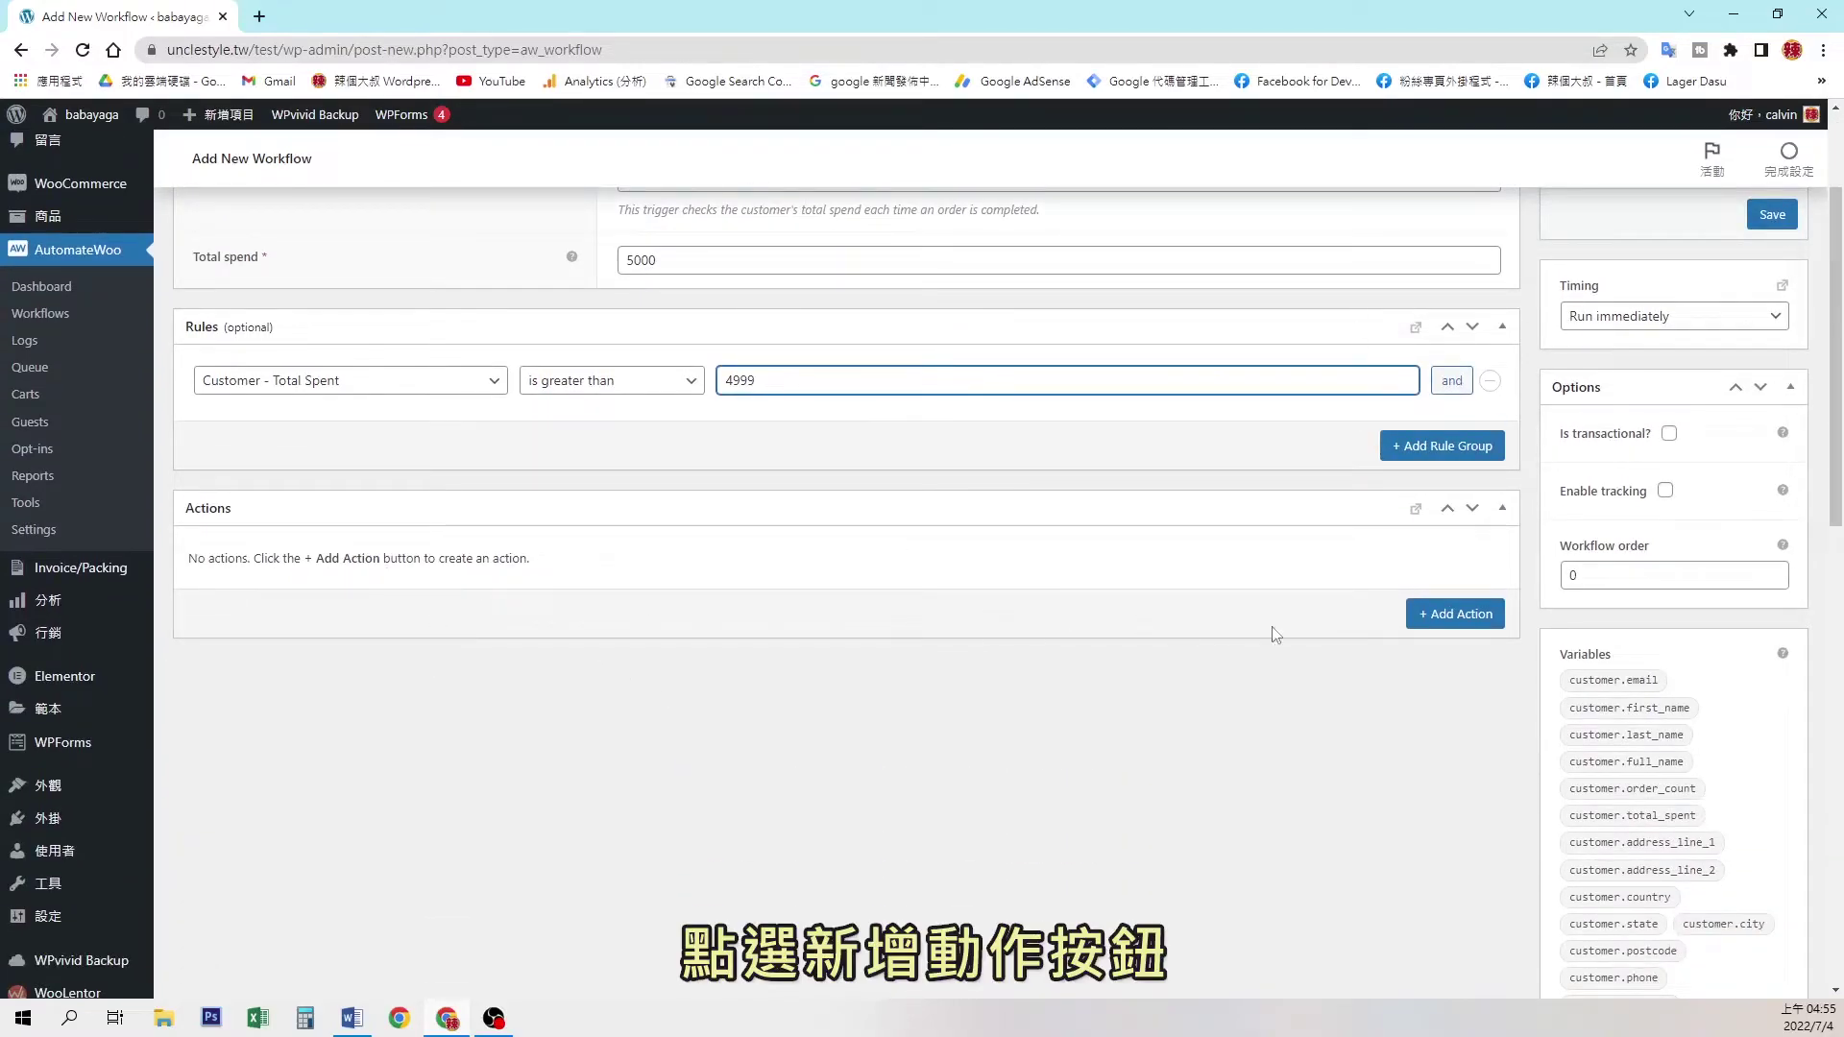
{"action": "left_click", "coordinate": [1467, 620]}
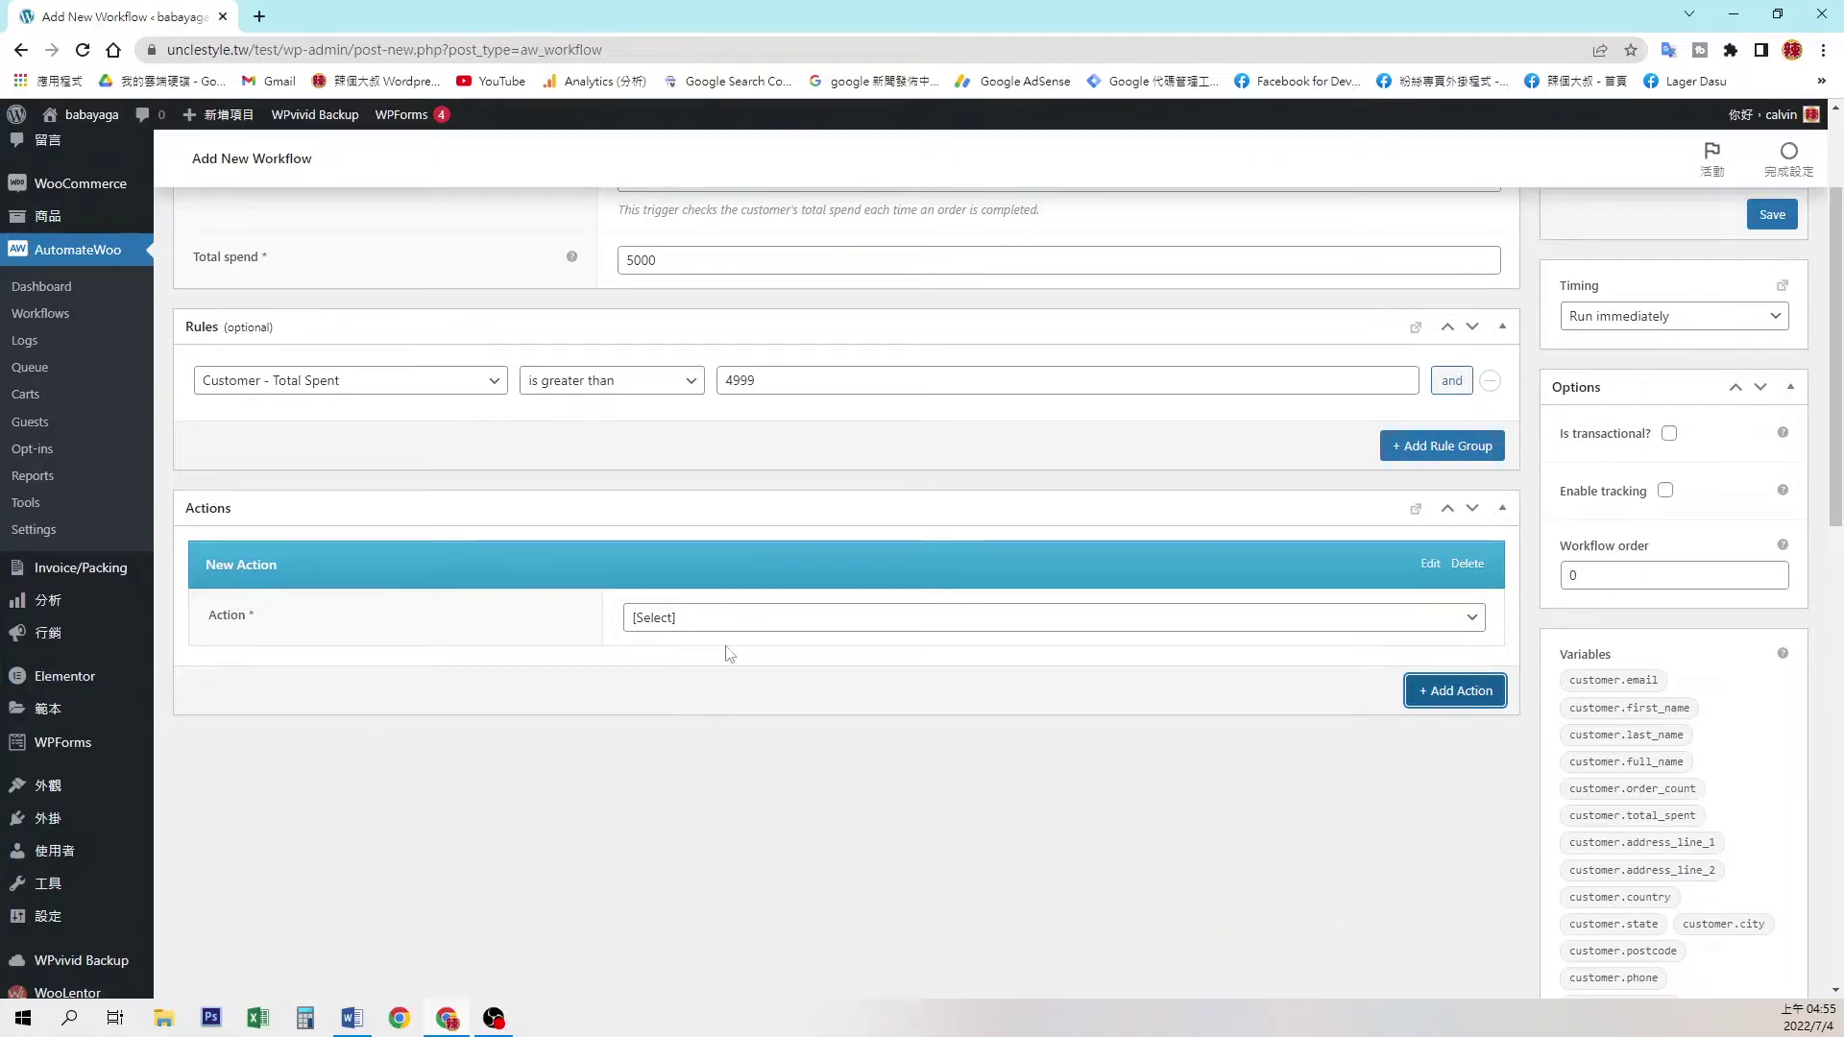
{"action": "left_click", "coordinate": [749, 619]}
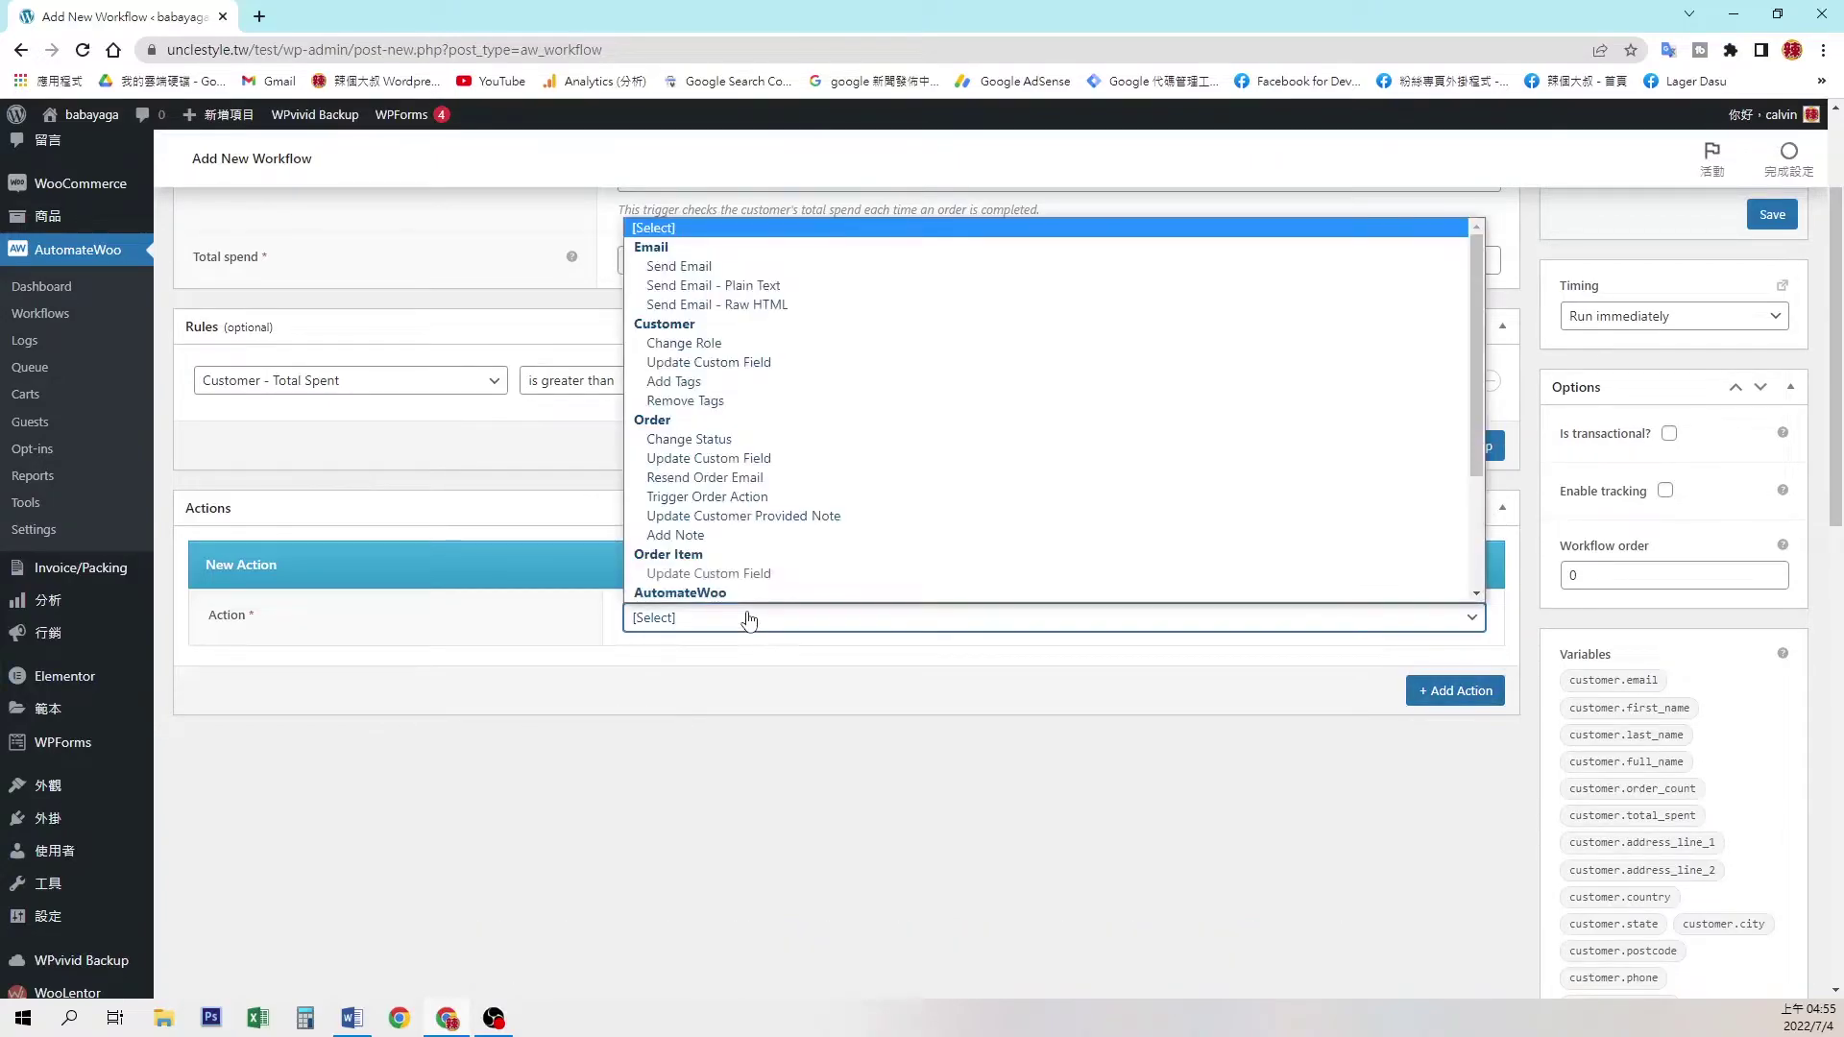
{"action": "left_click", "coordinate": [728, 345]}
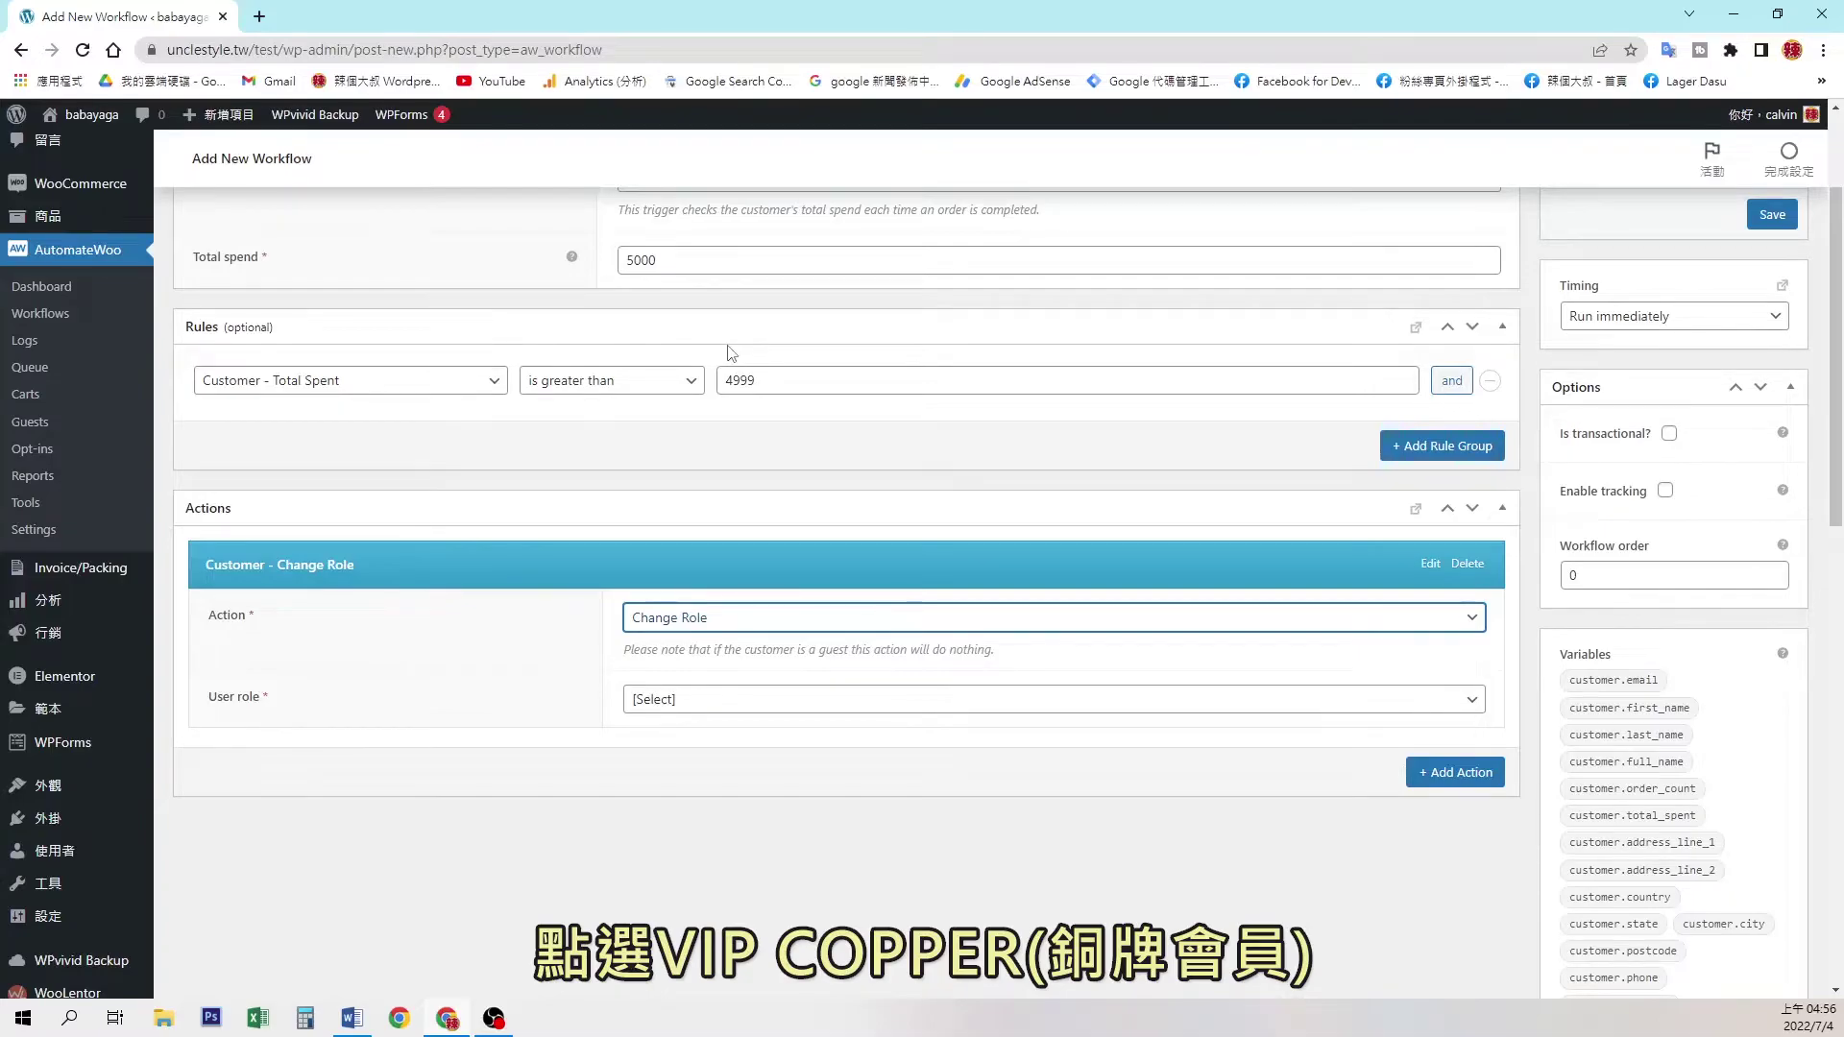
{"action": "left_click", "coordinate": [877, 708]}
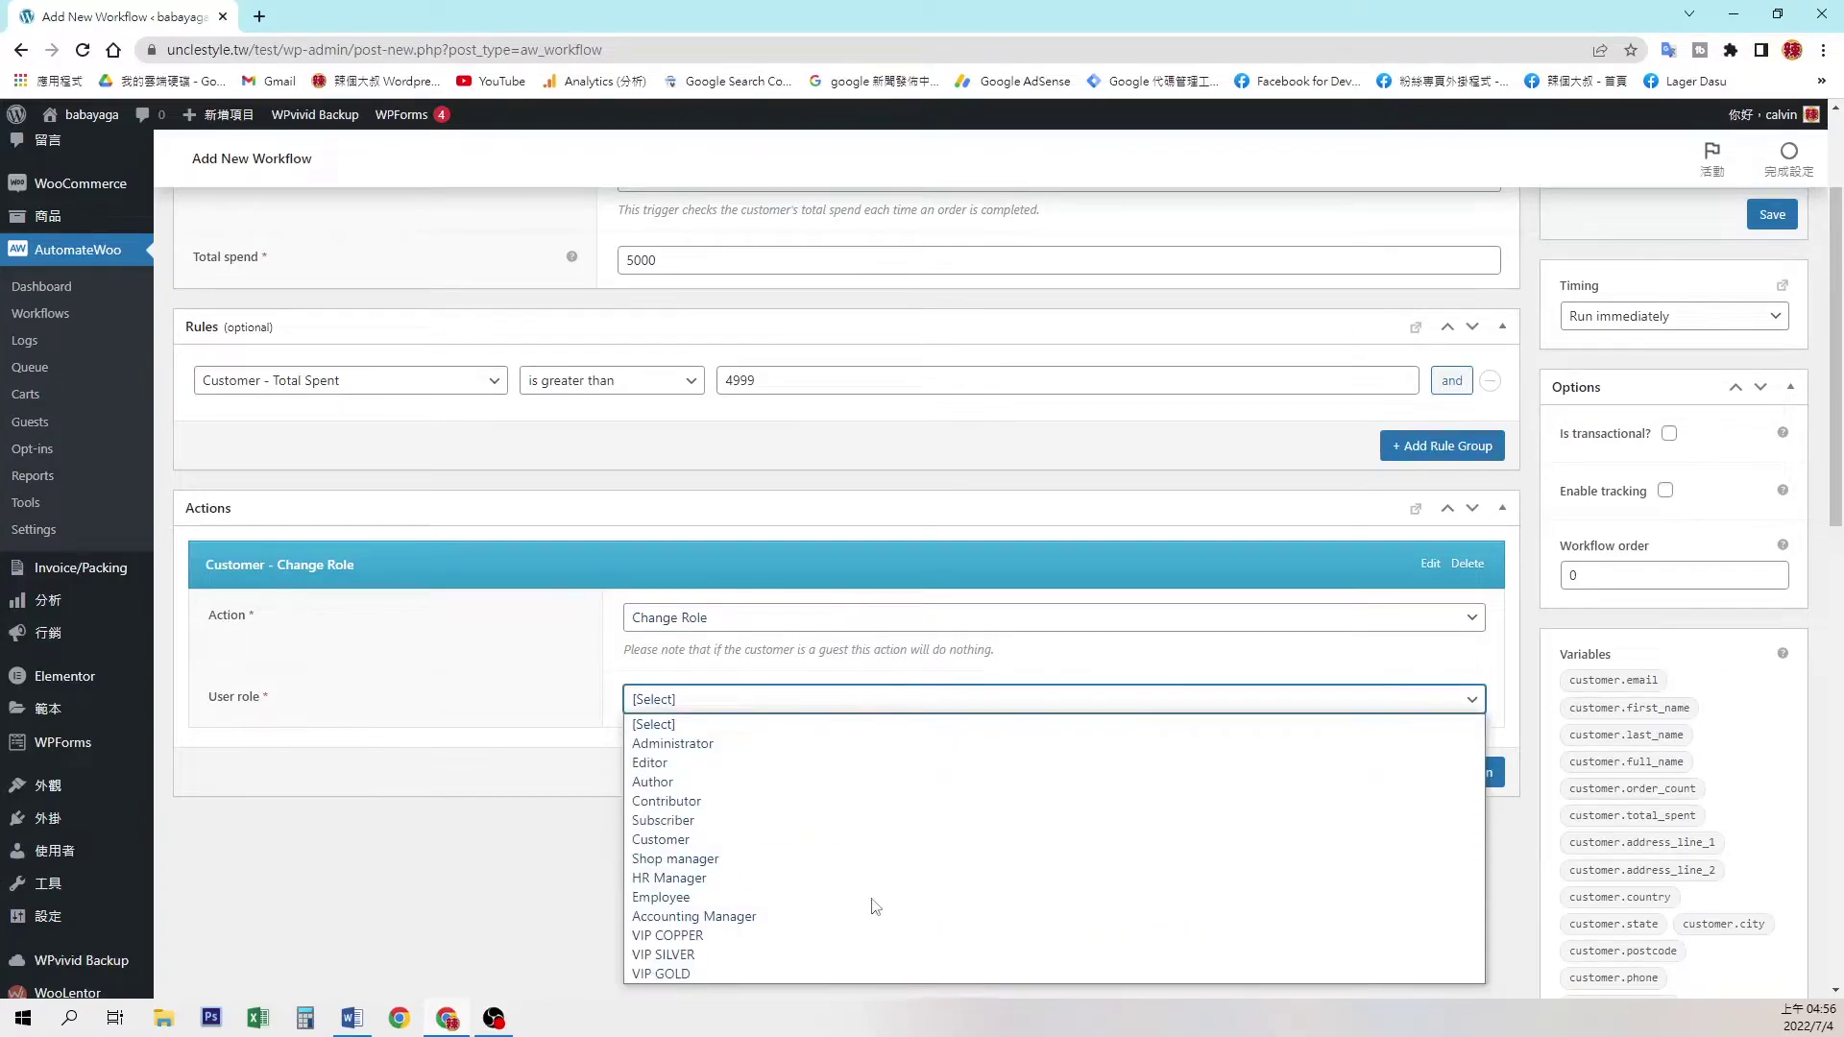
{"action": "left_click", "coordinate": [860, 945]}
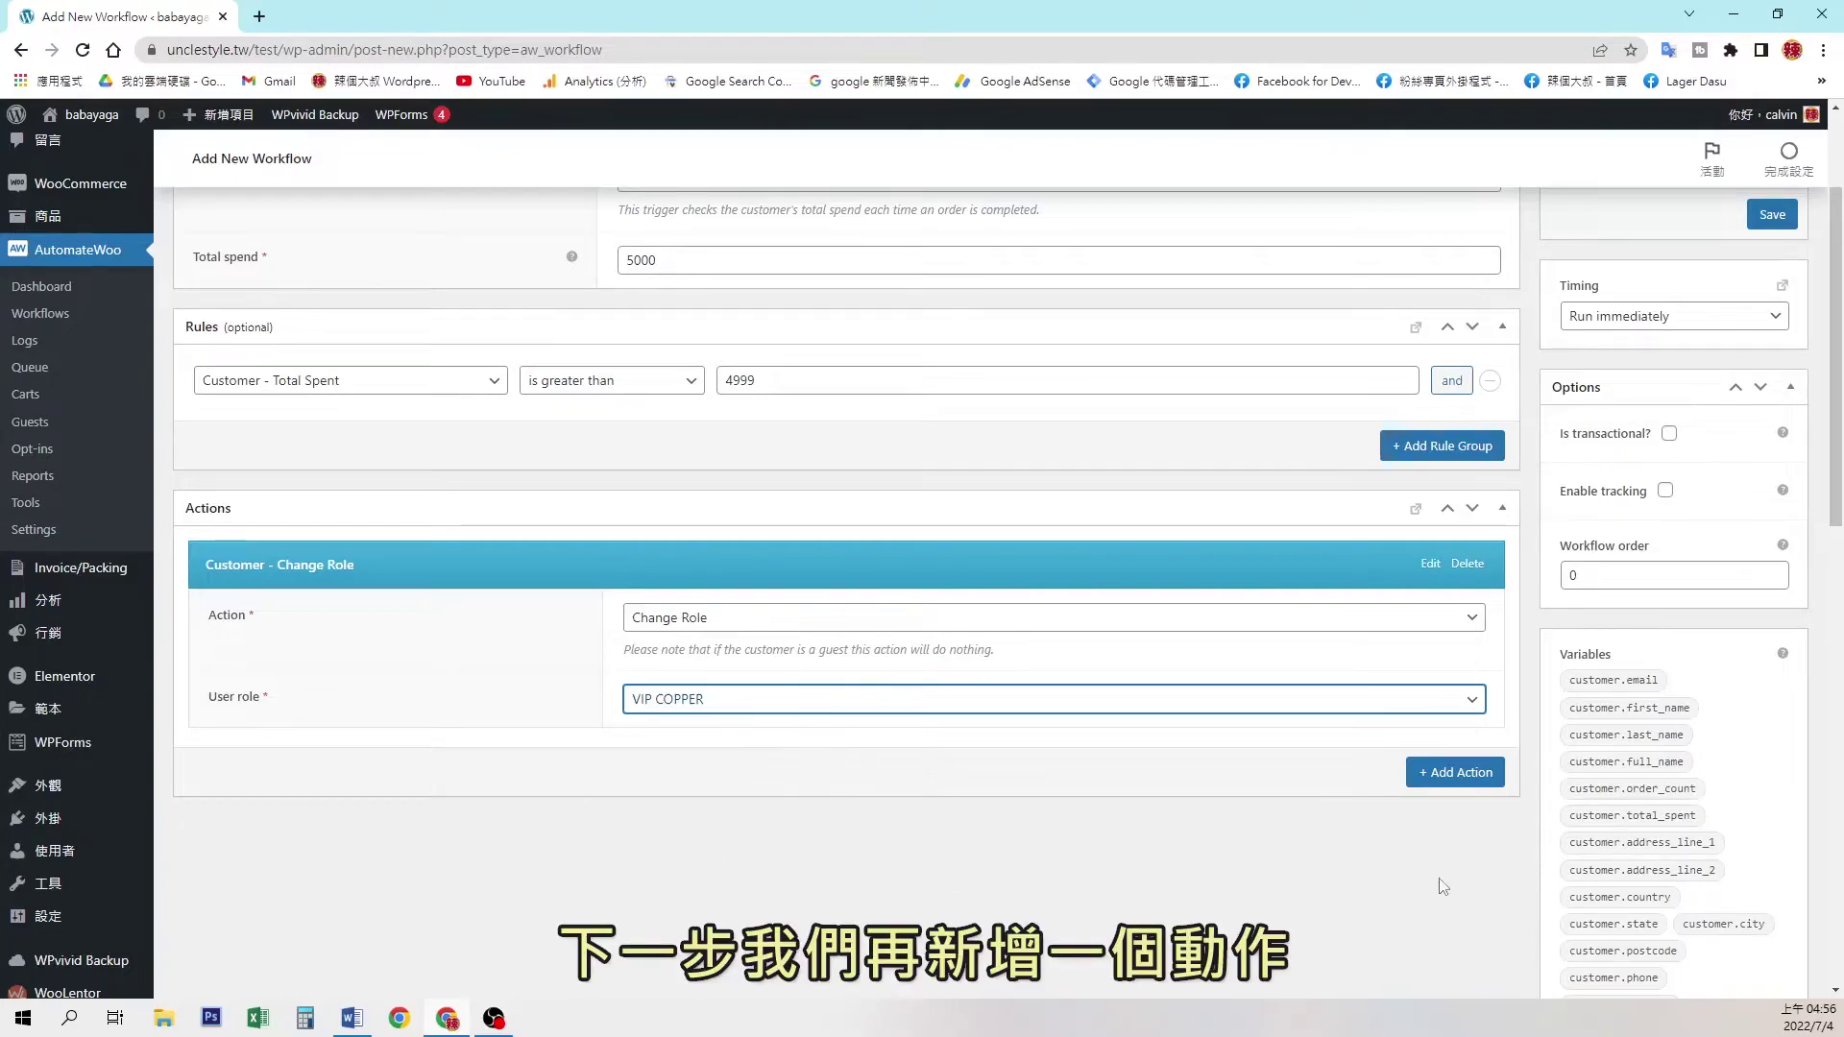
Add a Send Email action with {{customer.email}} as its recipient.
{"action": "left_click", "coordinate": [1455, 772]}
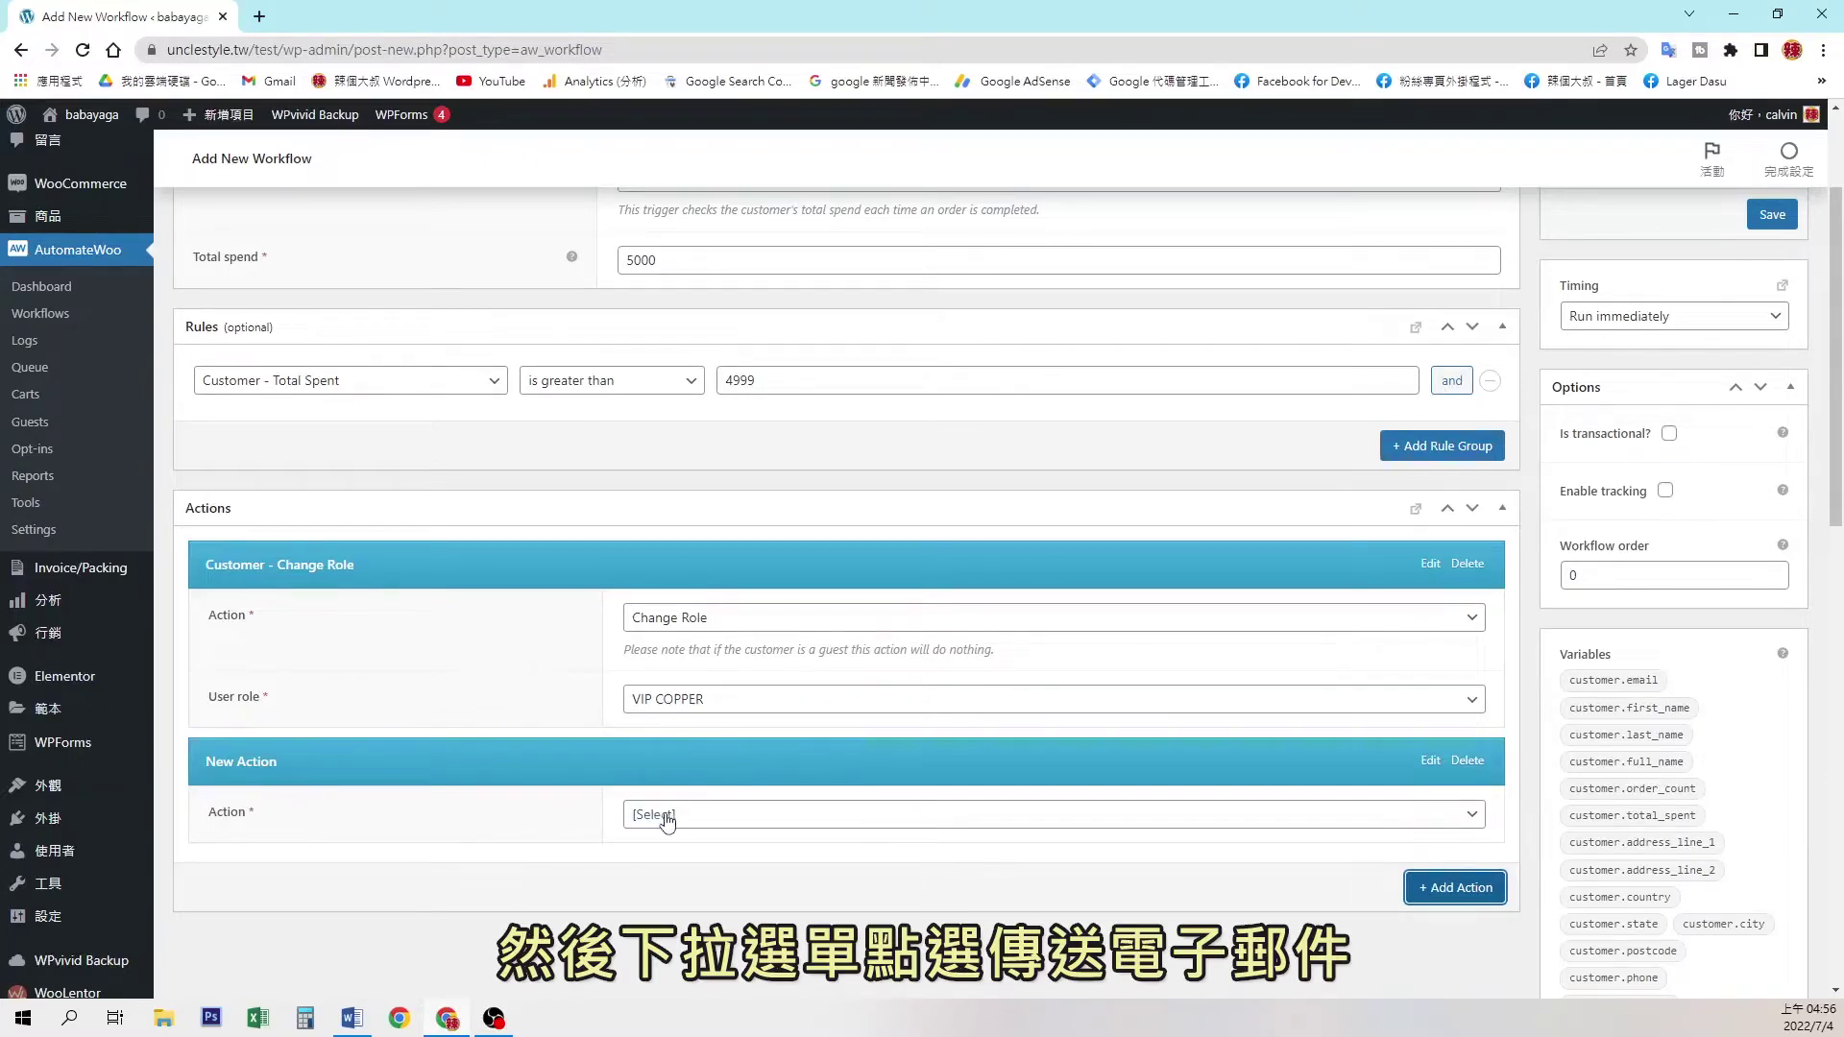
{"action": "left_click", "coordinate": [739, 815]}
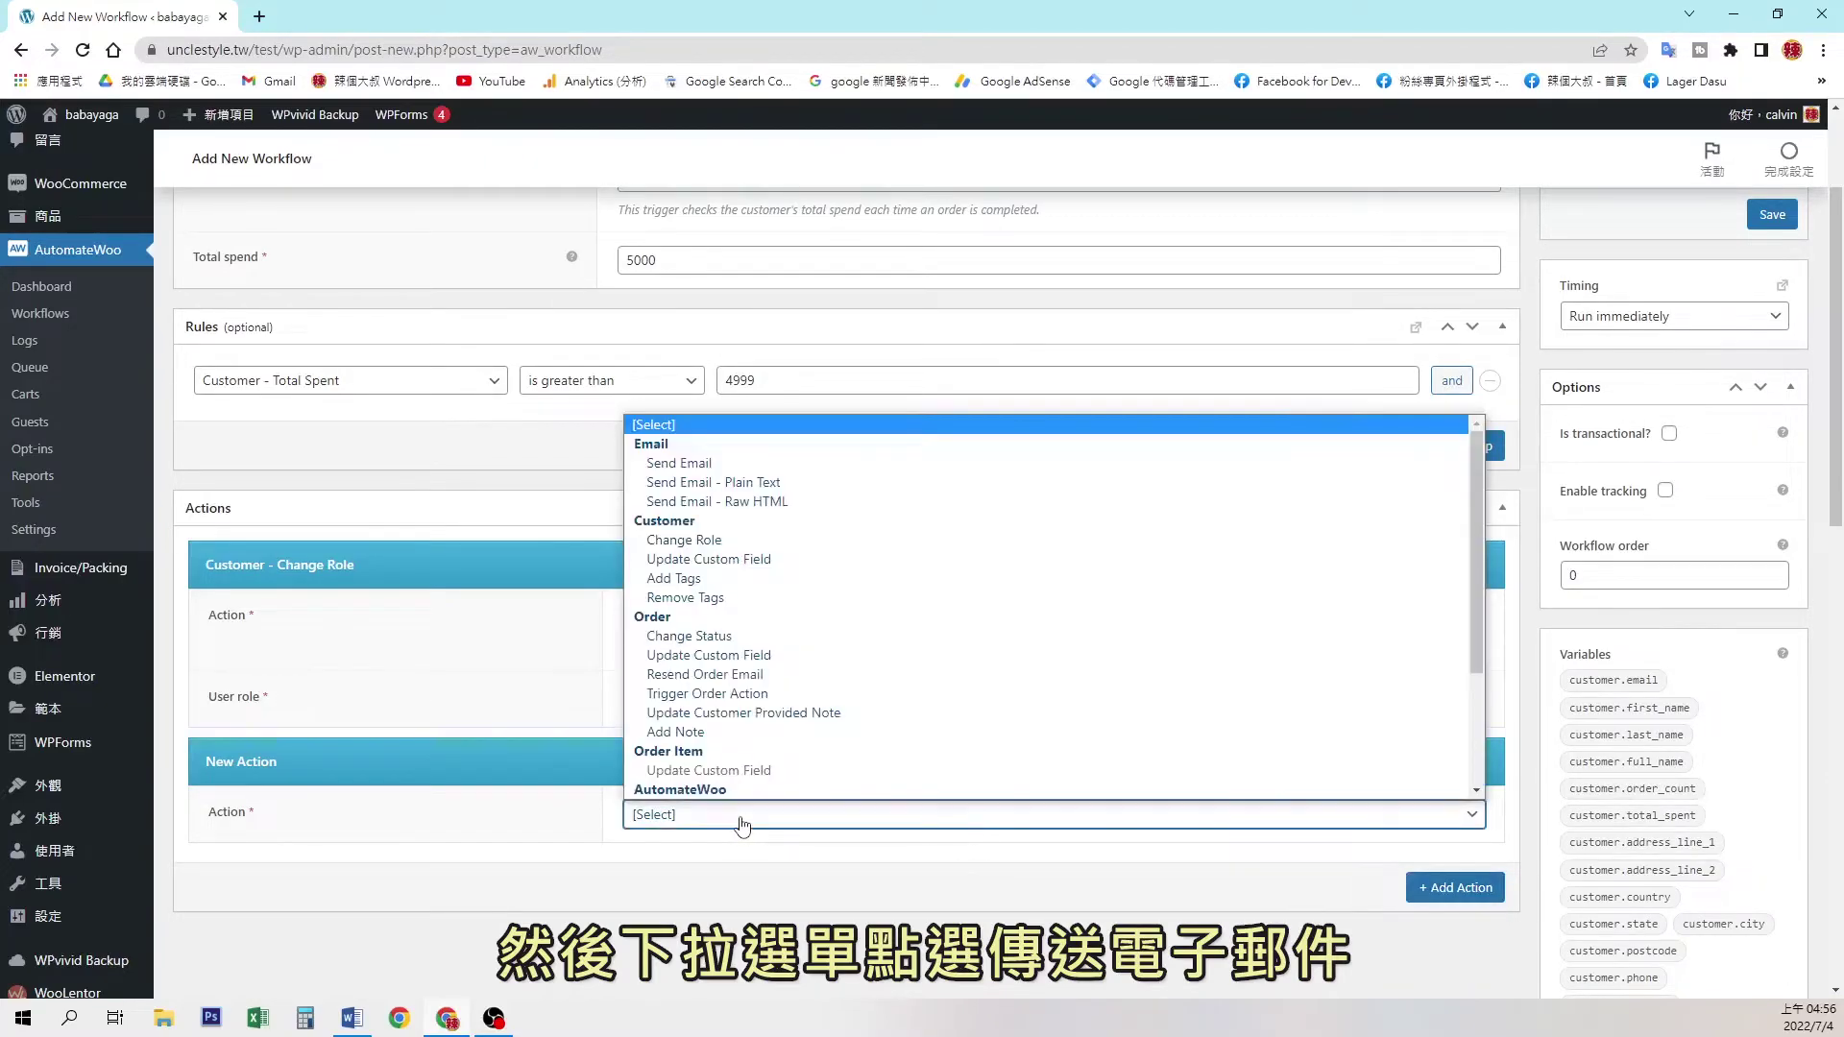
{"action": "left_click", "coordinate": [682, 463]}
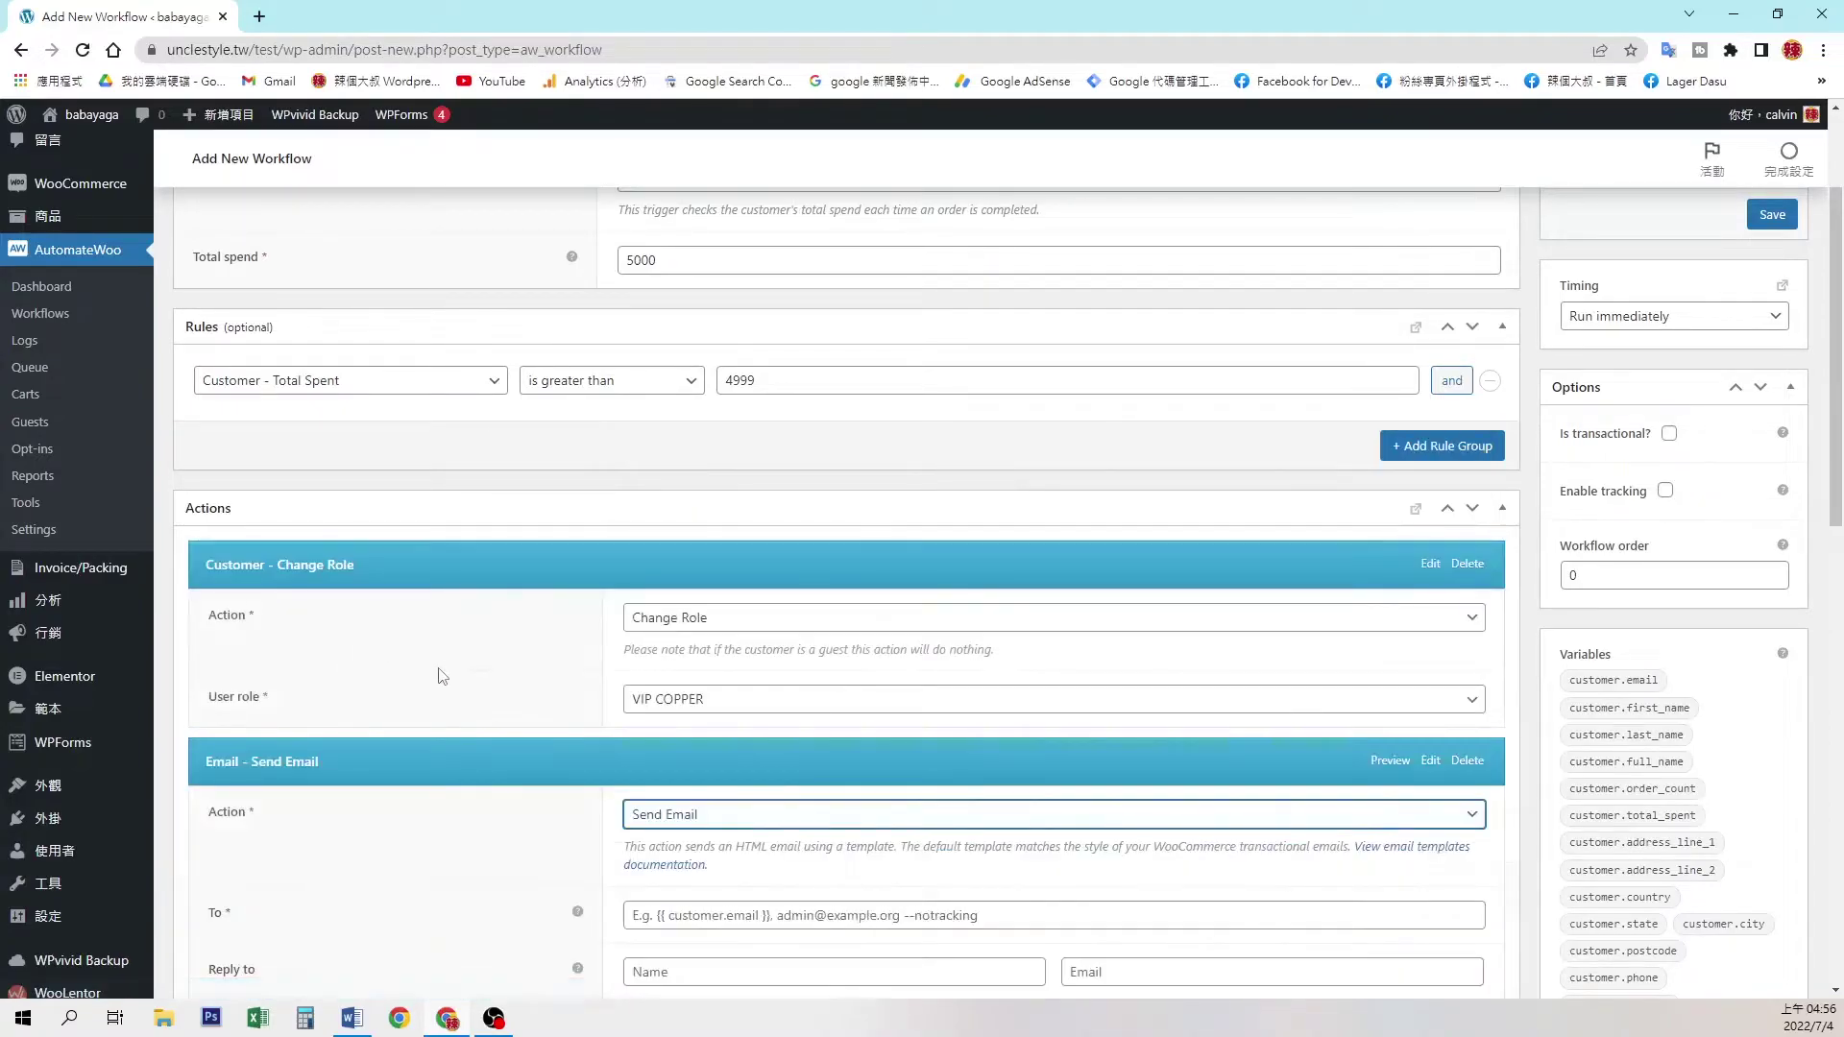
{"action": "scroll", "coordinate": [441, 672], "scroll_direction": "down", "scroll_amount": 5}
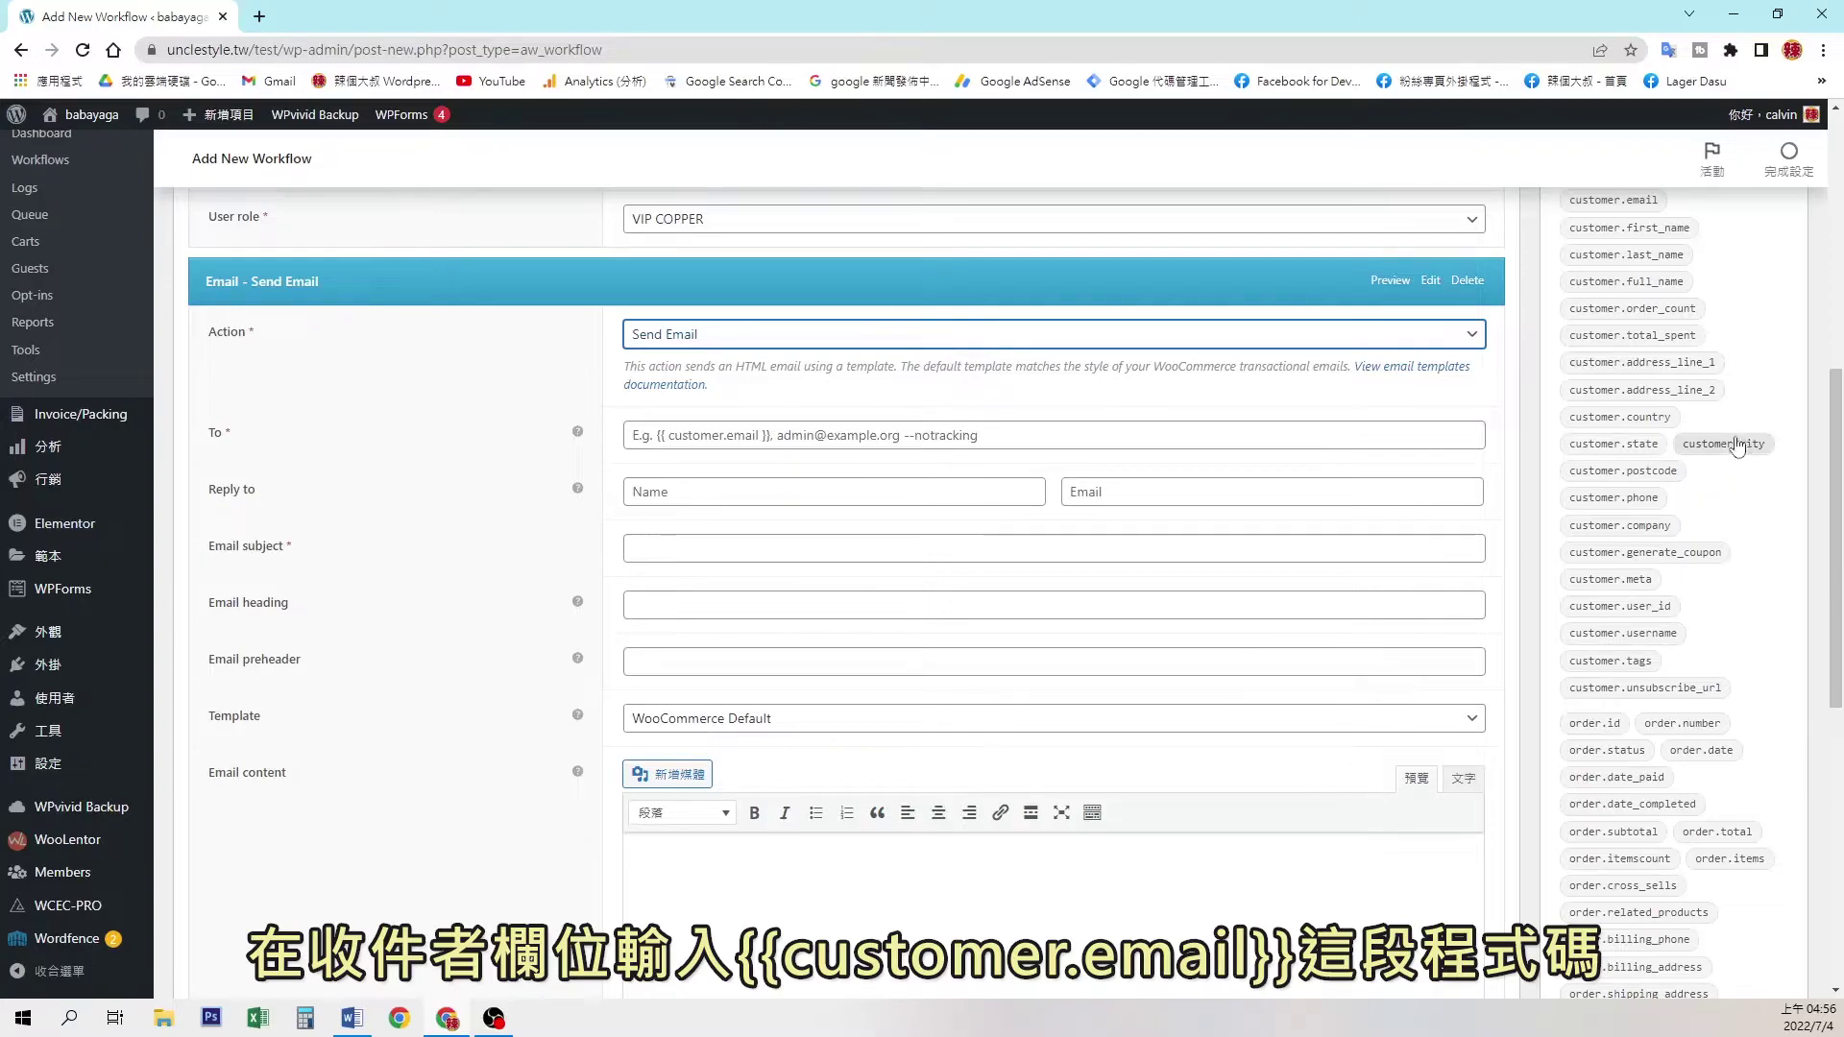
{"action": "scroll", "coordinate": [1695, 345], "scroll_direction": "up", "scroll_amount": 1}
{"action": "left_click", "coordinate": [1665, 296]}
{"action": "key", "text": "ctrl+c"}
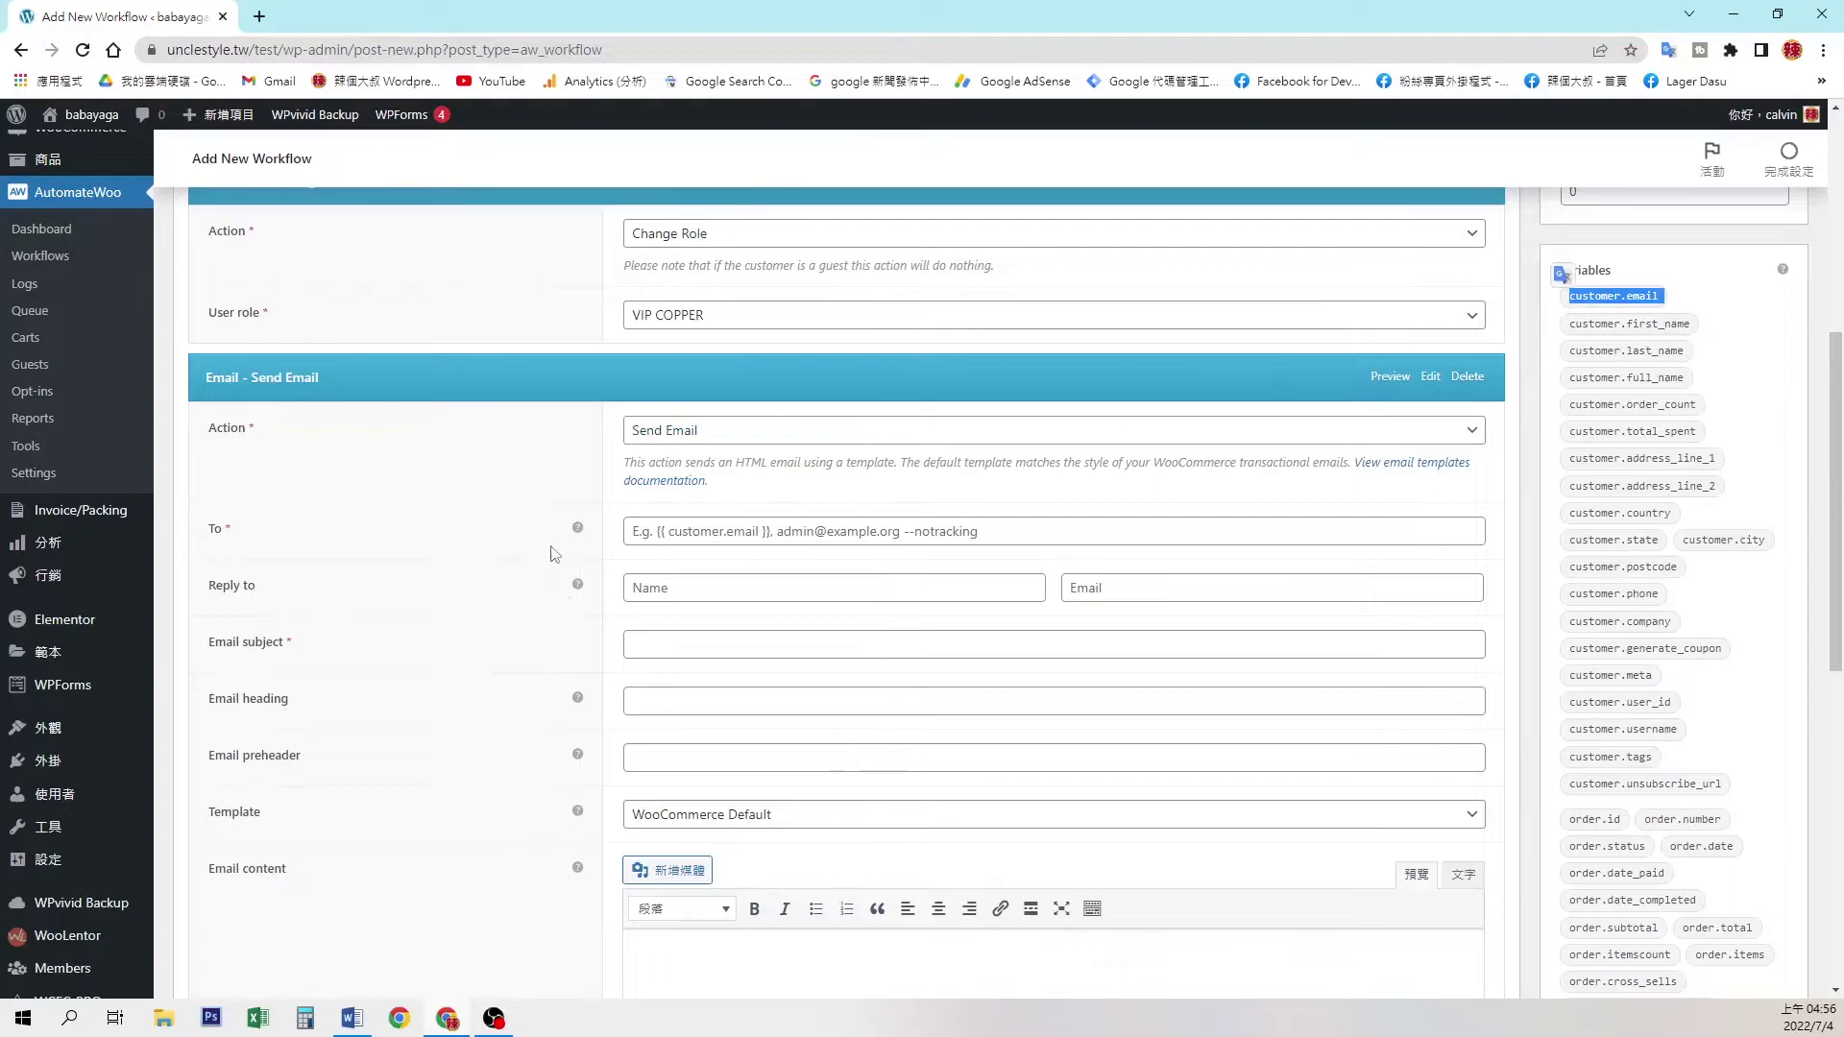
{"action": "left_click", "coordinate": [726, 533]}
{"action": "key", "text": "ctrl+v"}
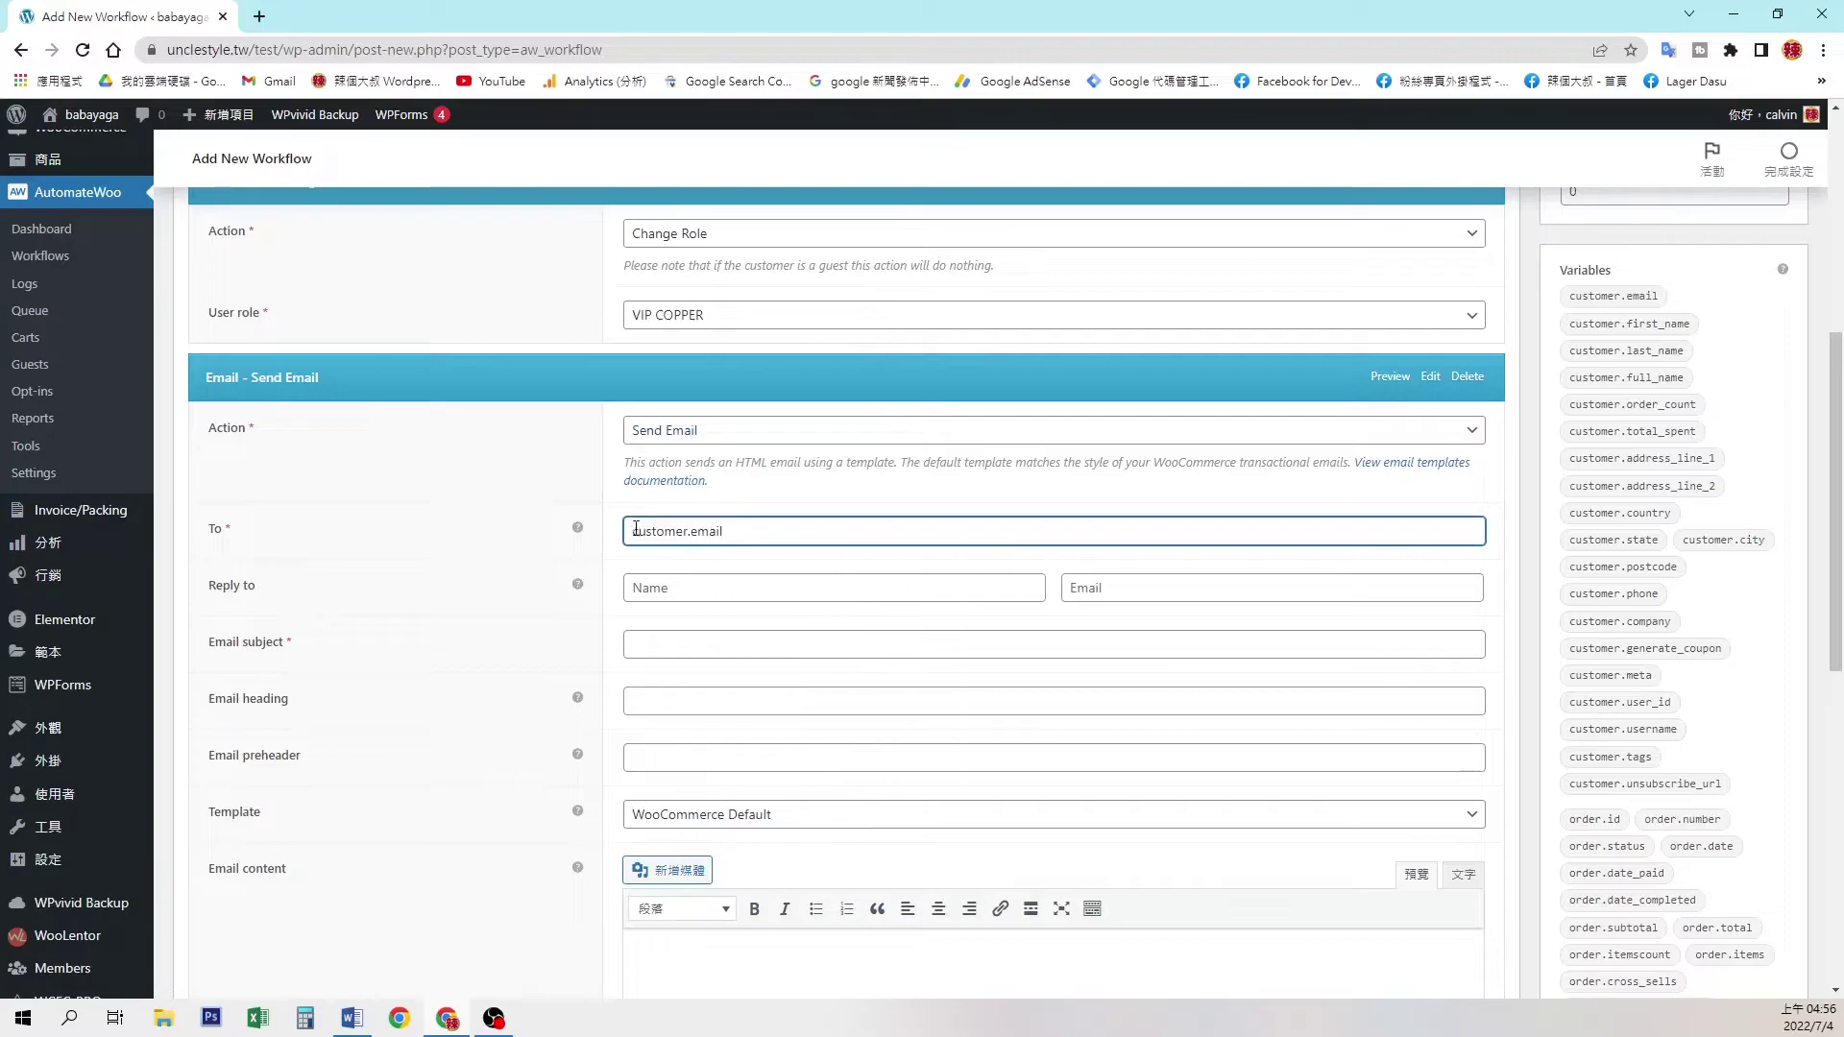
{"action": "key", "text": "Home"}
{"action": "type", "text": "{{"}
{"action": "left_click", "coordinate": [762, 527]}
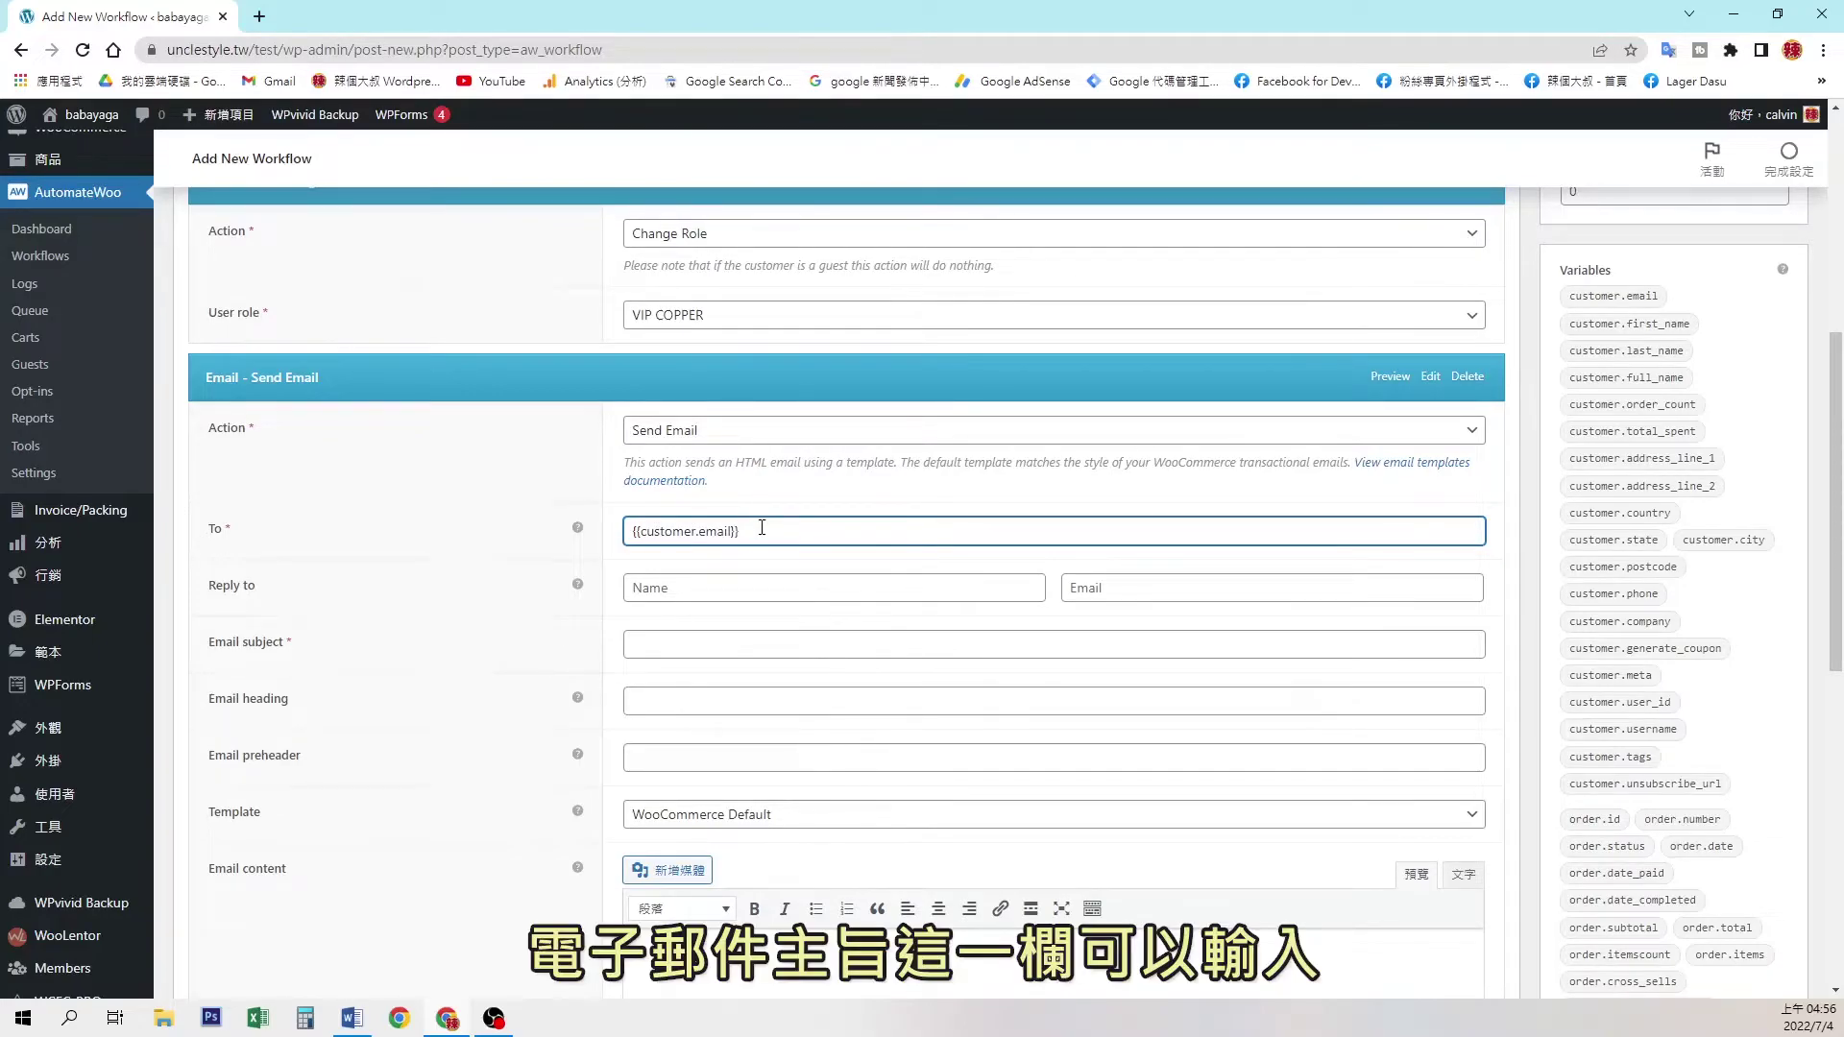
Set both the email subject and the email heading to 恭喜您升級為銅牌會員.
{"action": "left_click", "coordinate": [719, 646]}
{"action": "type", "text": "恭喜您升級為銅牌會員"}
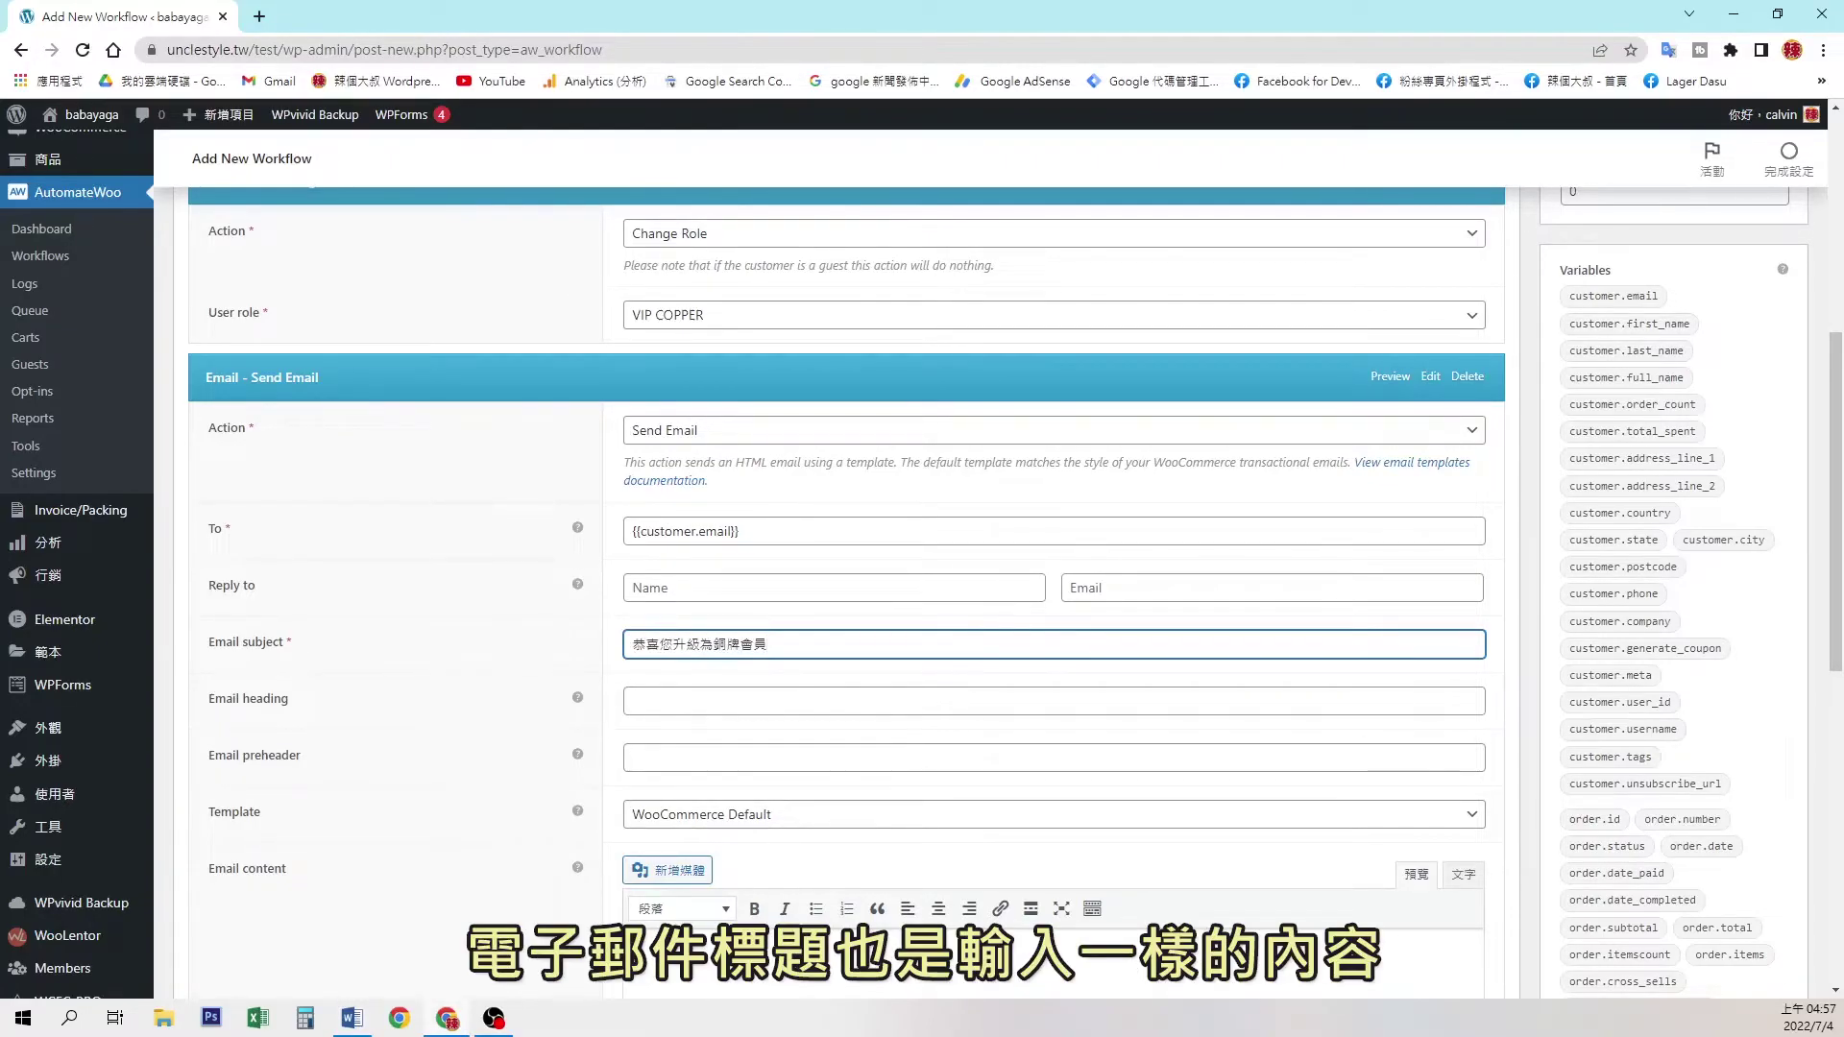
{"action": "left_click", "coordinate": [683, 698]}
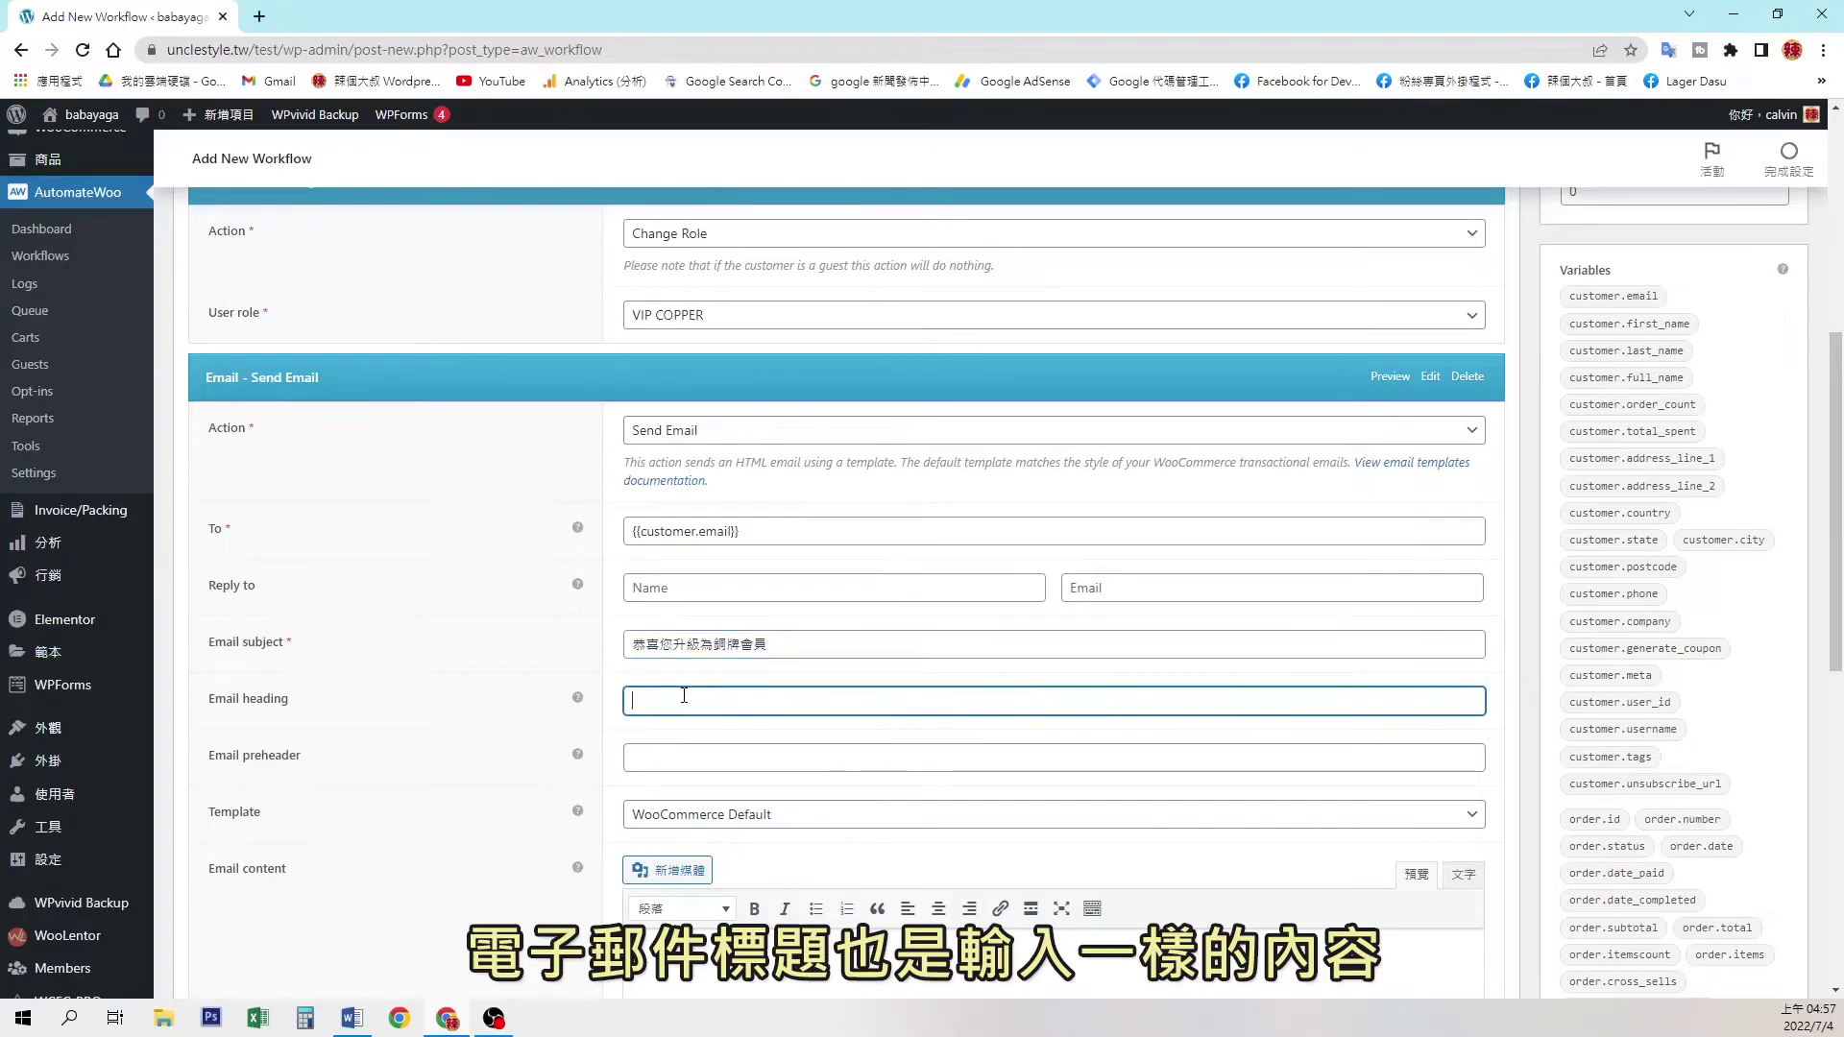
{"action": "type", "text": "恭喜您升級為銅牌會員"}
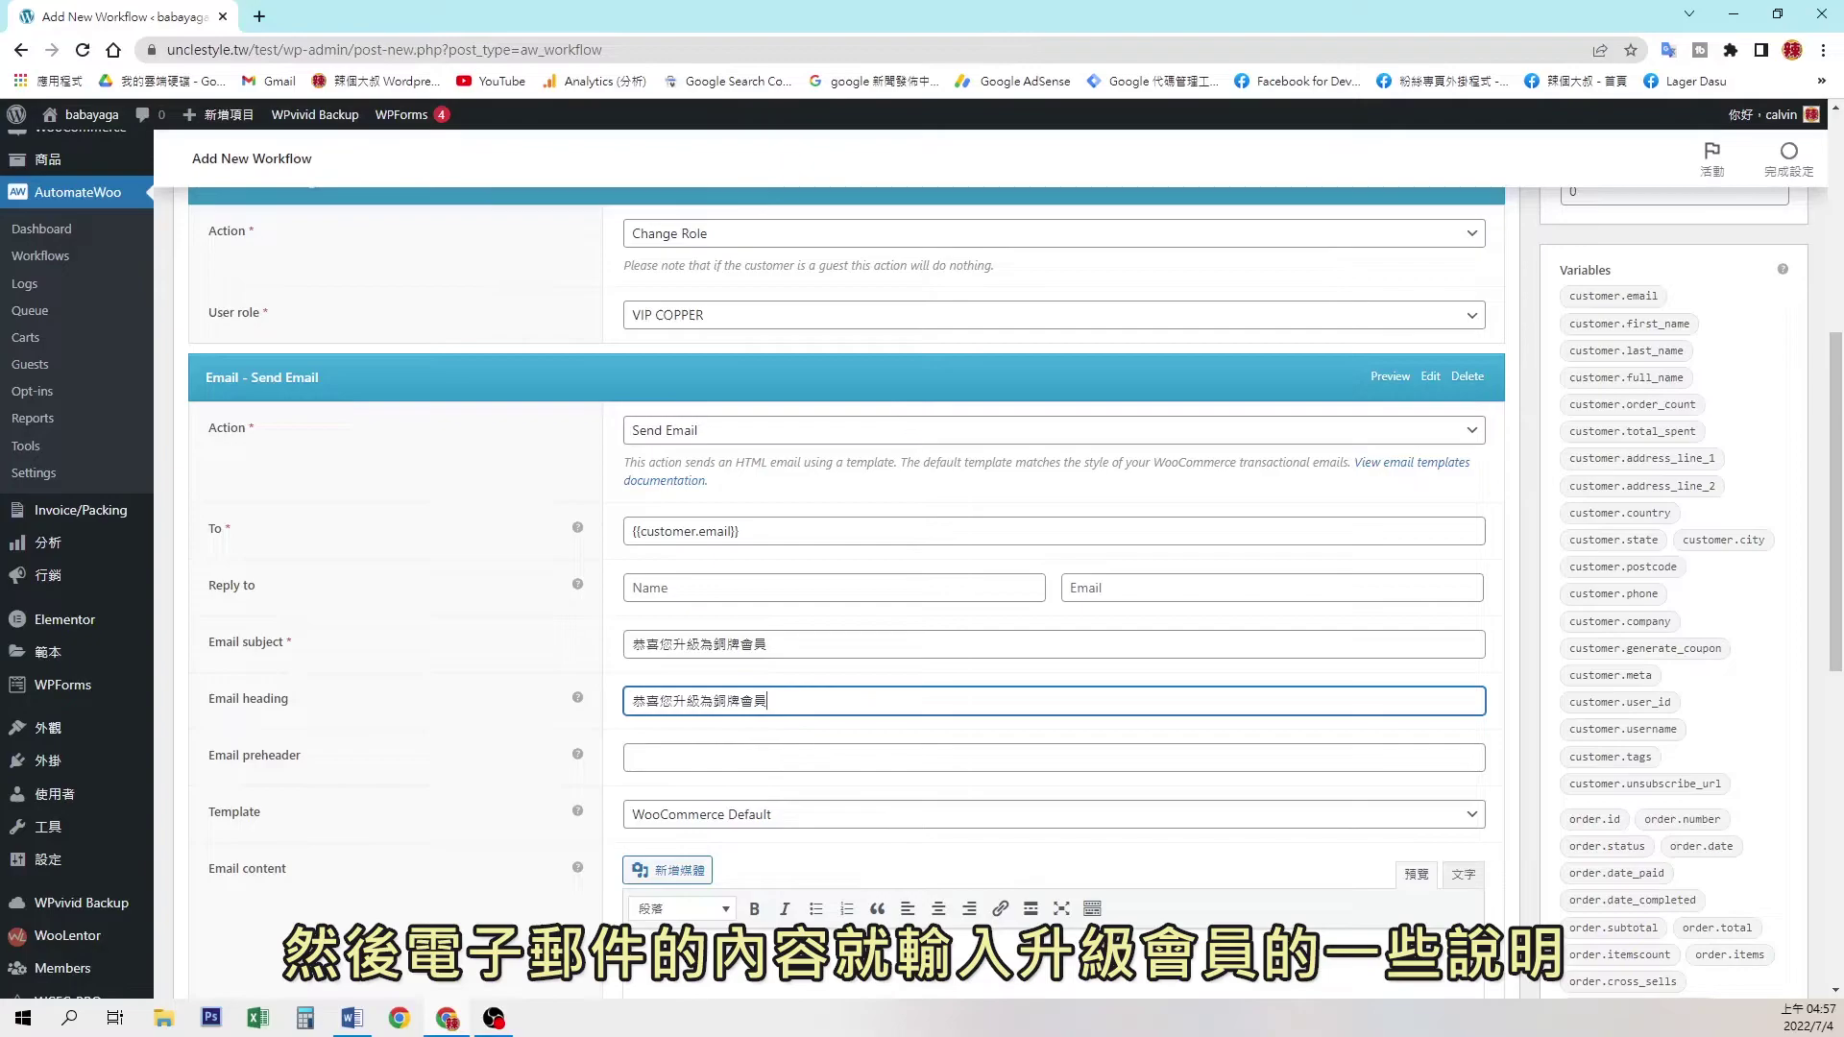
Write the email content, from 恭喜您 to 皆享95折之優惠, announcing the 銅牌會員 upgrade and its discount, and save the workflow.
{"action": "scroll", "coordinate": [762, 735], "scroll_direction": "down", "scroll_amount": 4}
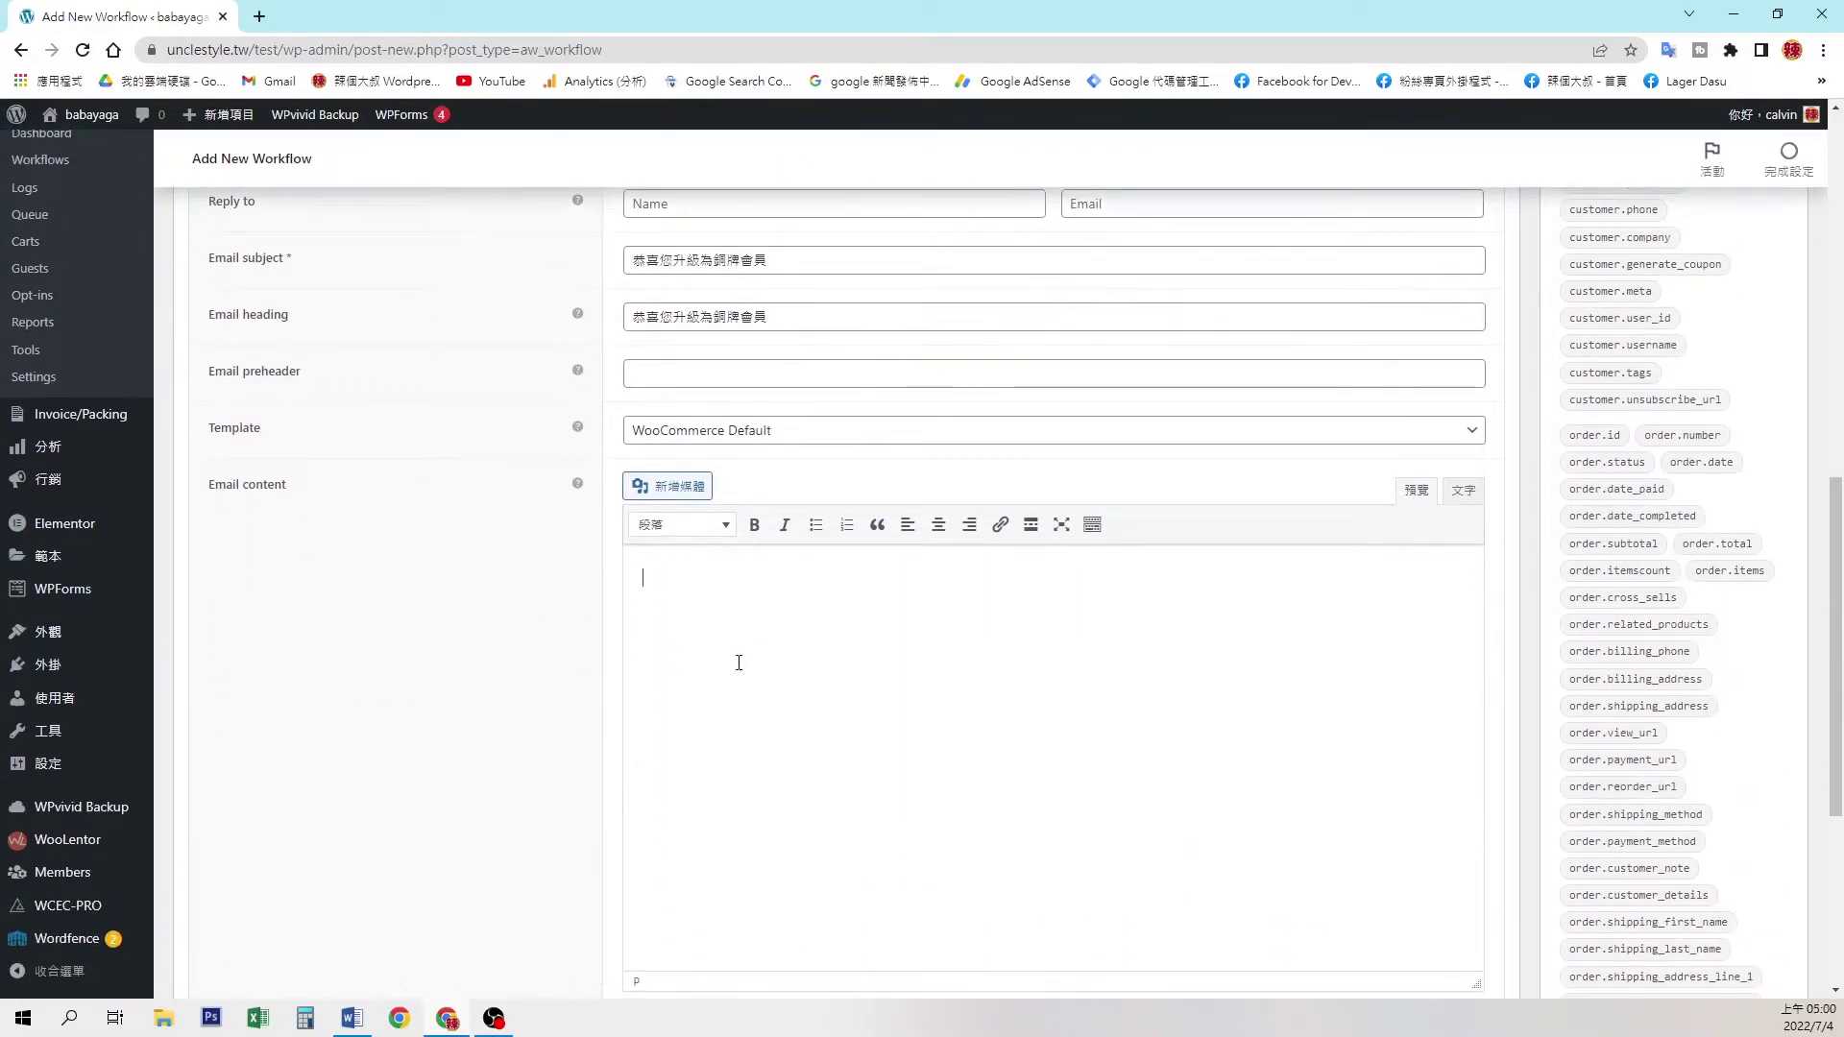
{"action": "type", "text": "恭喜您 特別通知您升級為本站的銅牌會員 您在本站的消費總金額已經達到銅牌會員的資格 之後只要是在本站購買商品 皆享95折之優惠"}
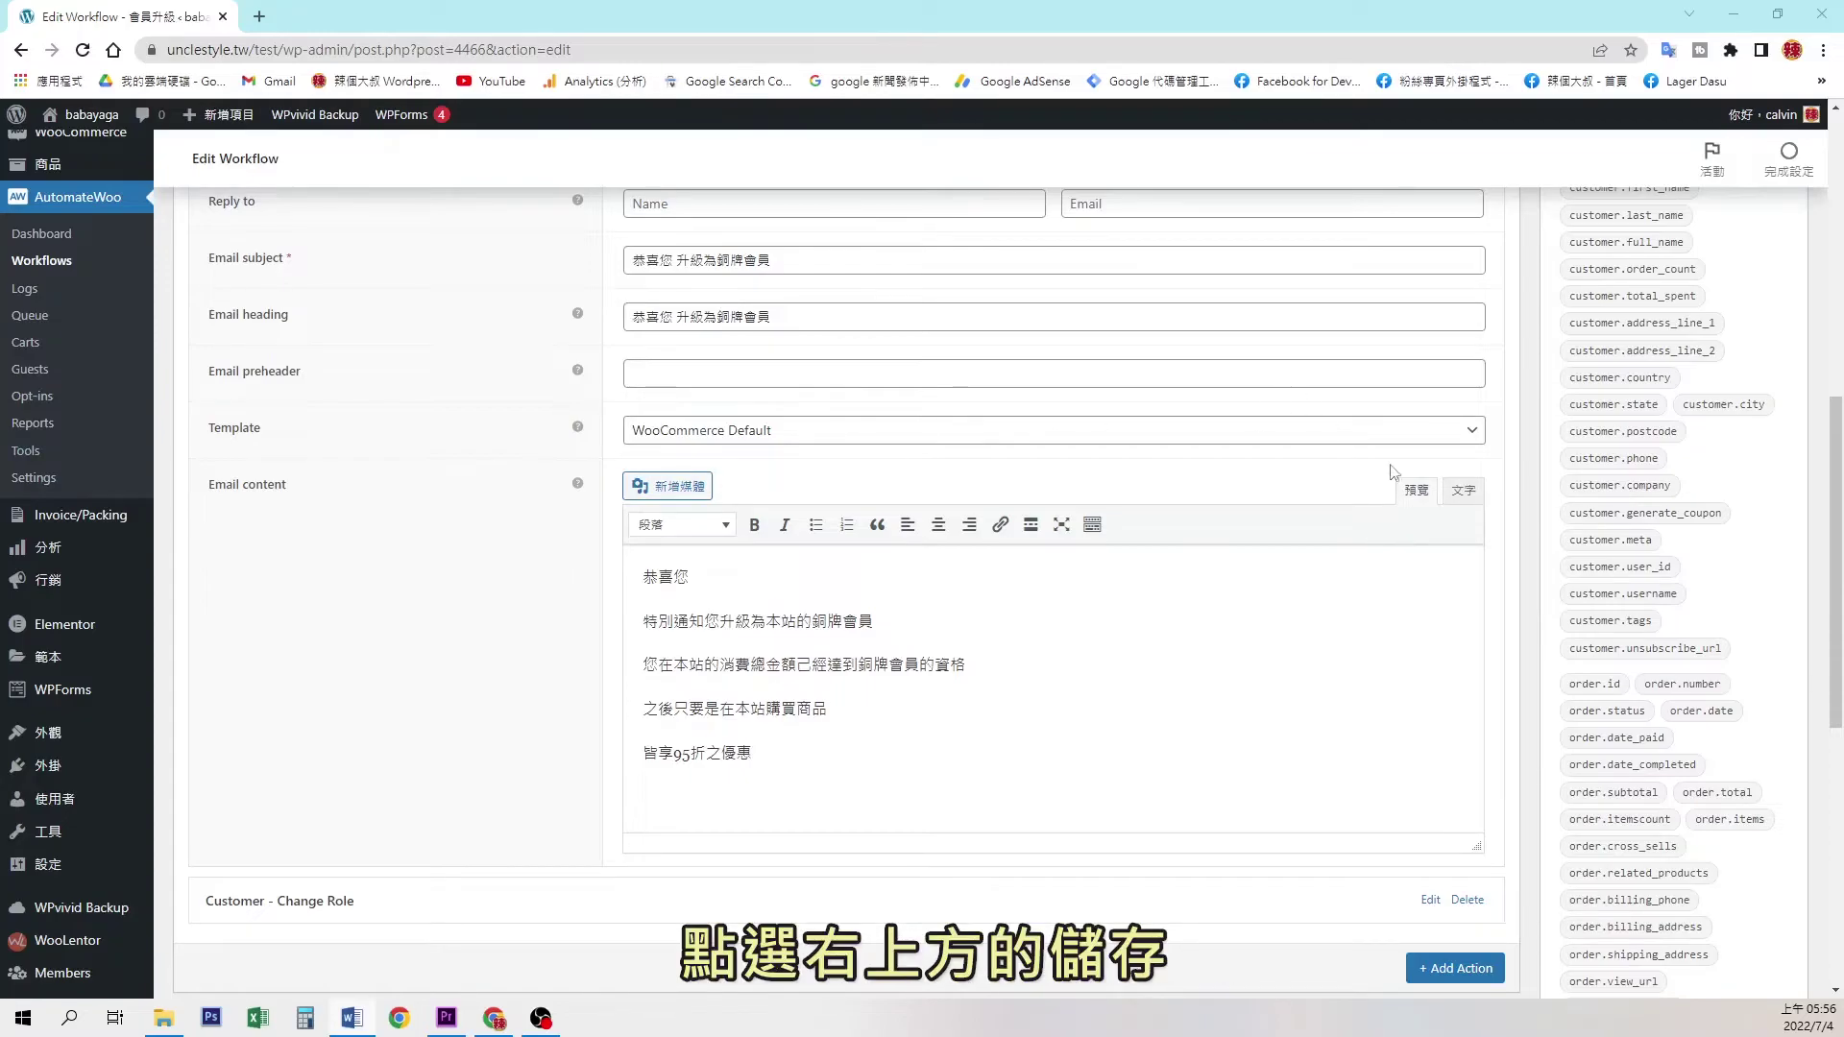
{"action": "scroll", "coordinate": [1367, 459], "scroll_direction": "up", "scroll_amount": 8}
{"action": "left_click", "coordinate": [1771, 458]}
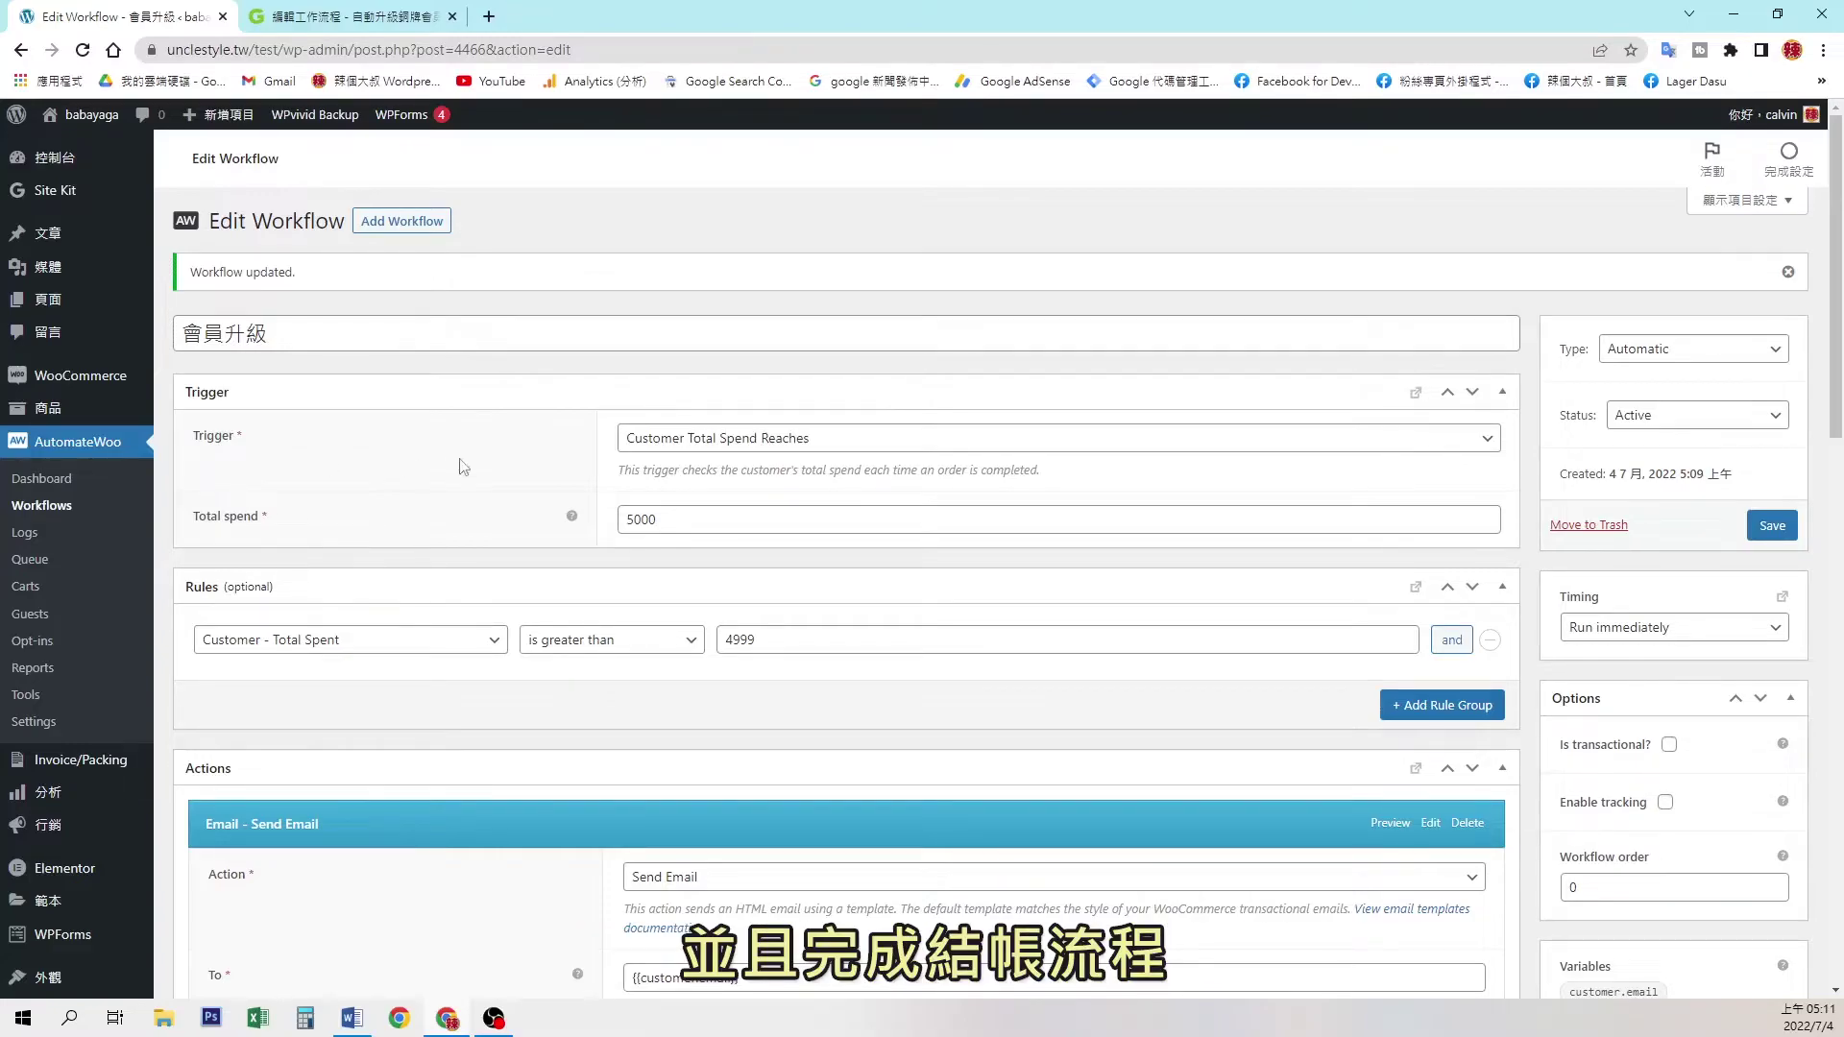
Log out of the WordPress administrator account.
{"action": "scroll", "coordinate": [445, 447], "scroll_direction": "down", "scroll_amount": 1}
{"action": "mouse_move", "coordinate": [1772, 114]}
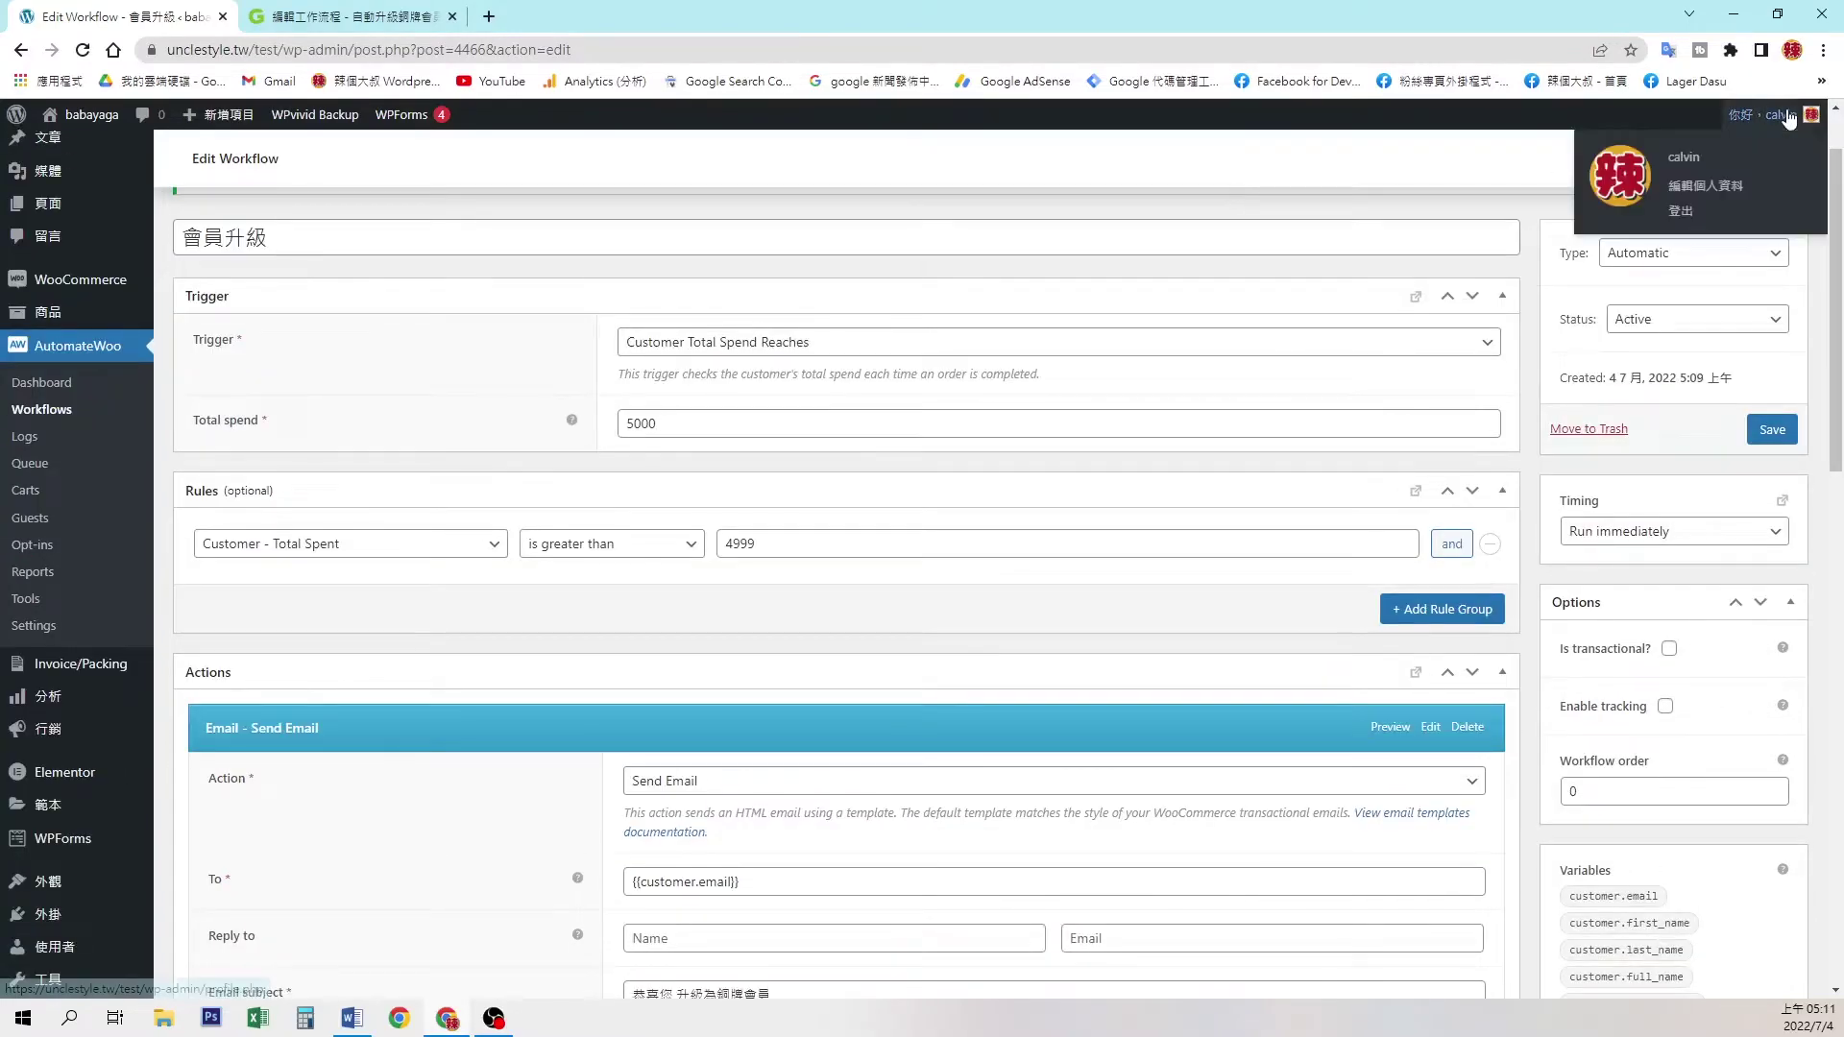
{"action": "left_click", "coordinate": [1674, 213]}
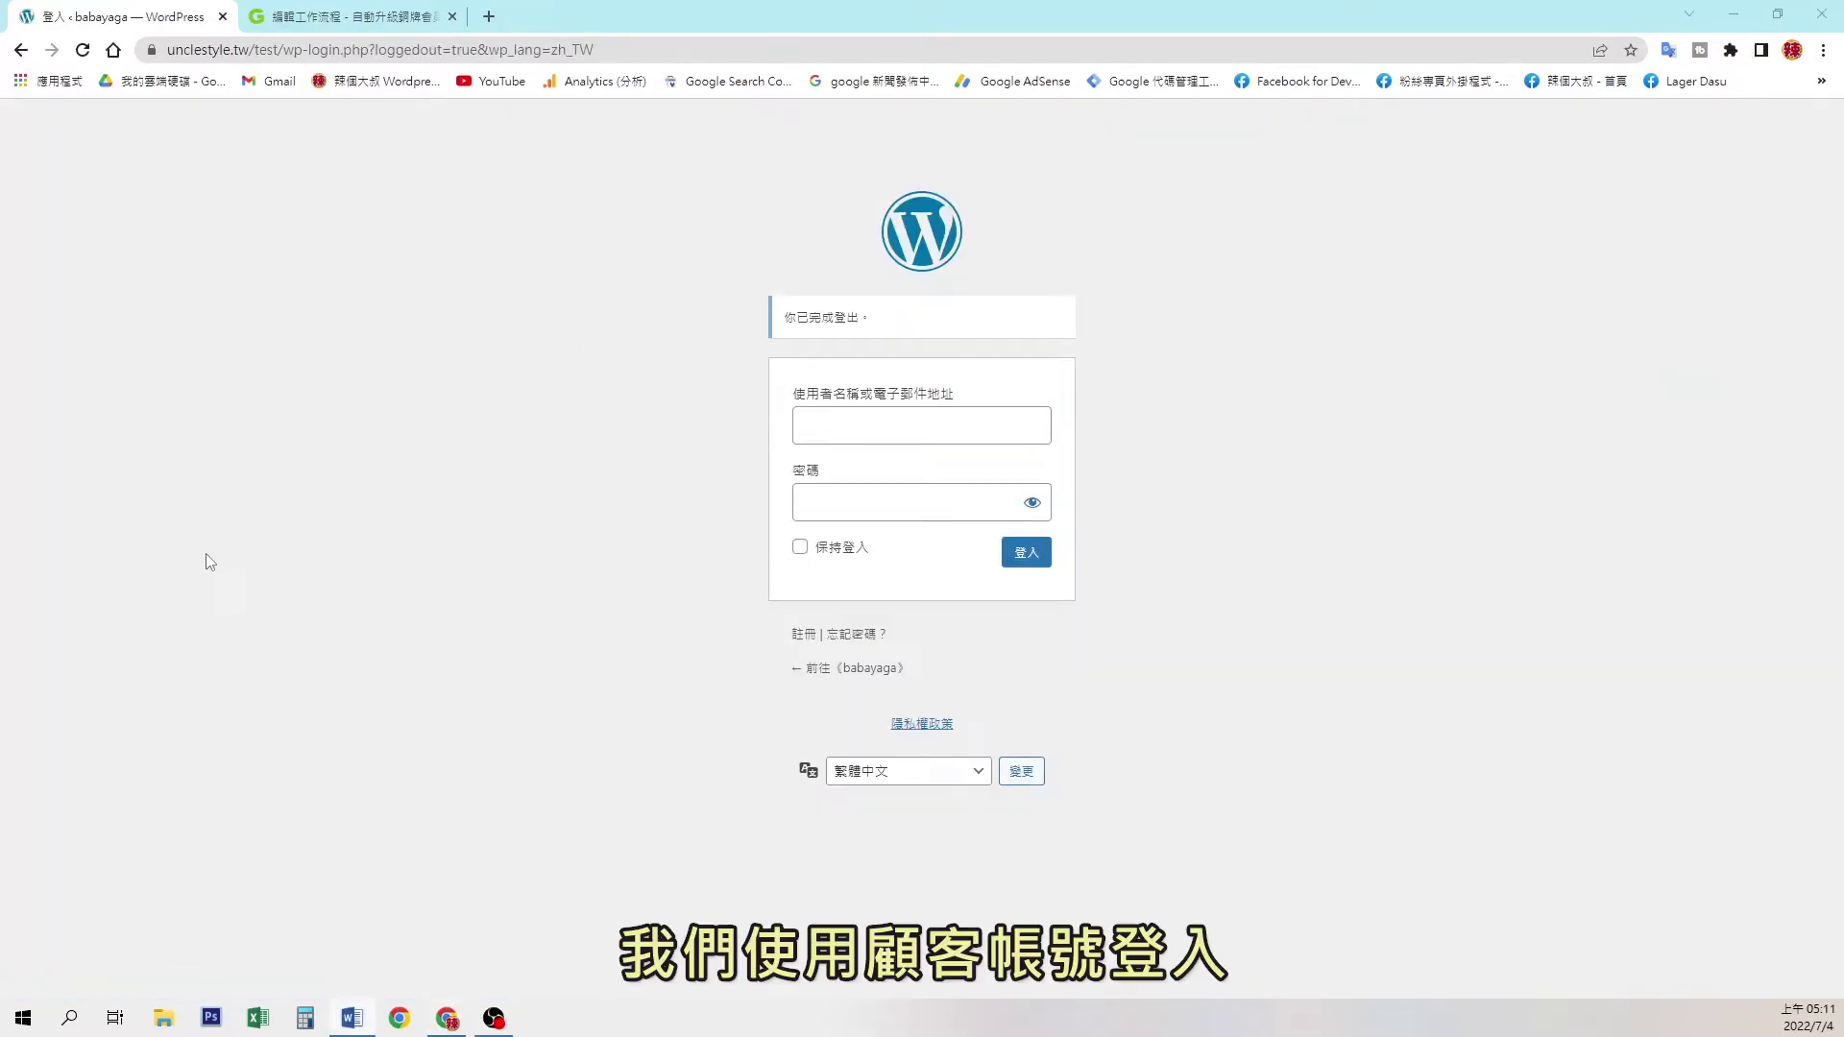
Log in with the test customer's username and account password.
{"action": "left_click", "coordinate": [903, 434]}
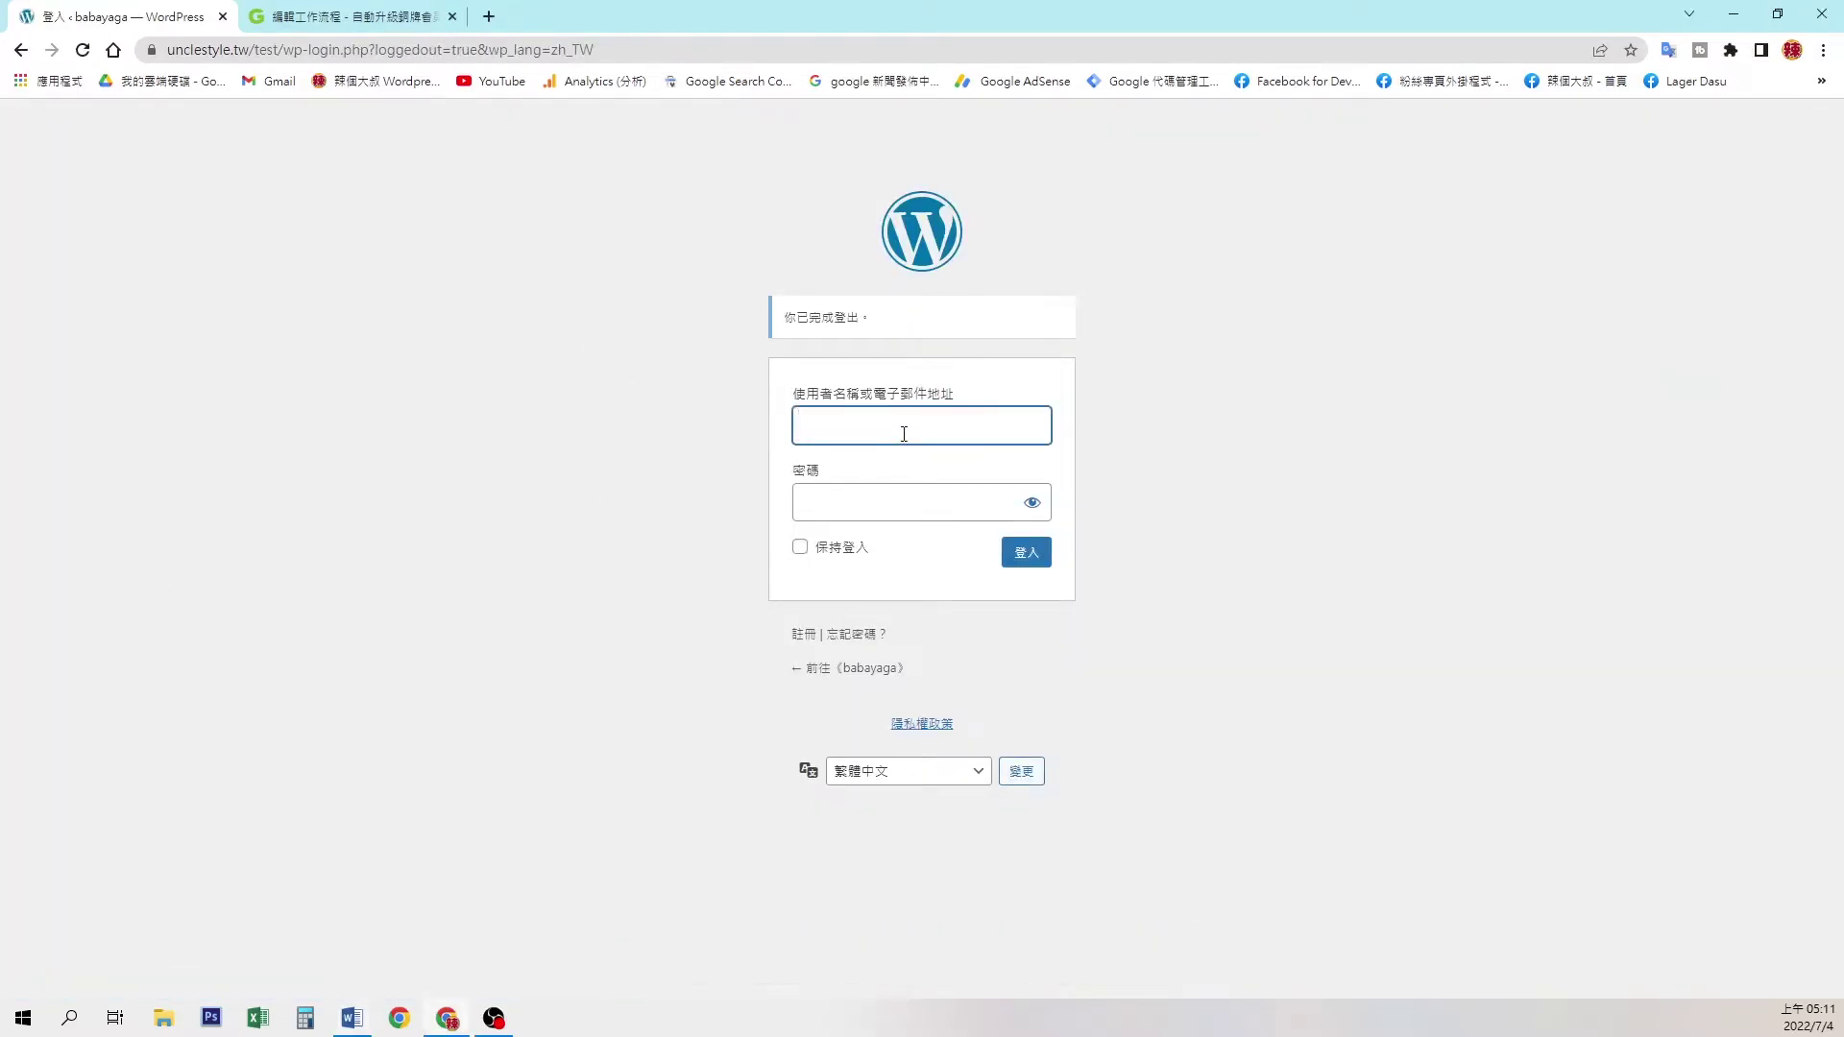
{"action": "type", "text": "babayaga"}
{"action": "left_click", "coordinate": [893, 504]}
{"action": "type", "text": "••••••••••"}
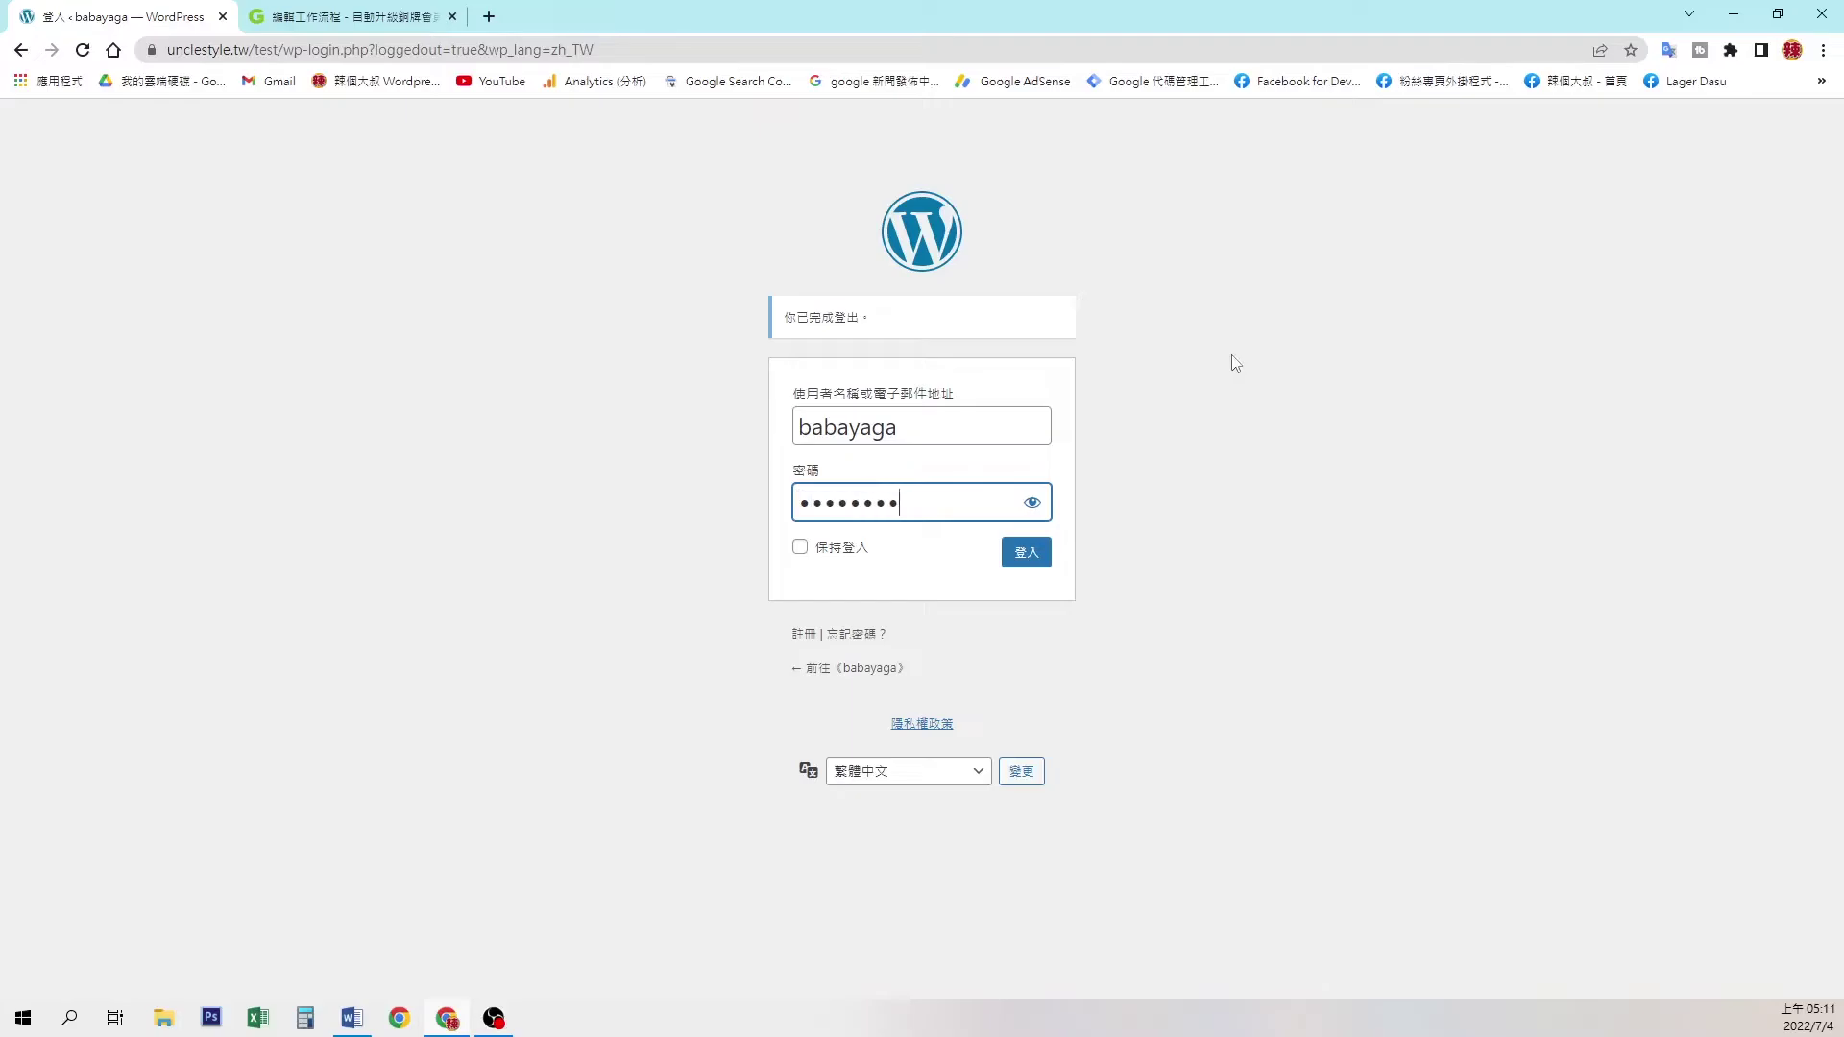
{"action": "left_click", "coordinate": [1014, 555]}
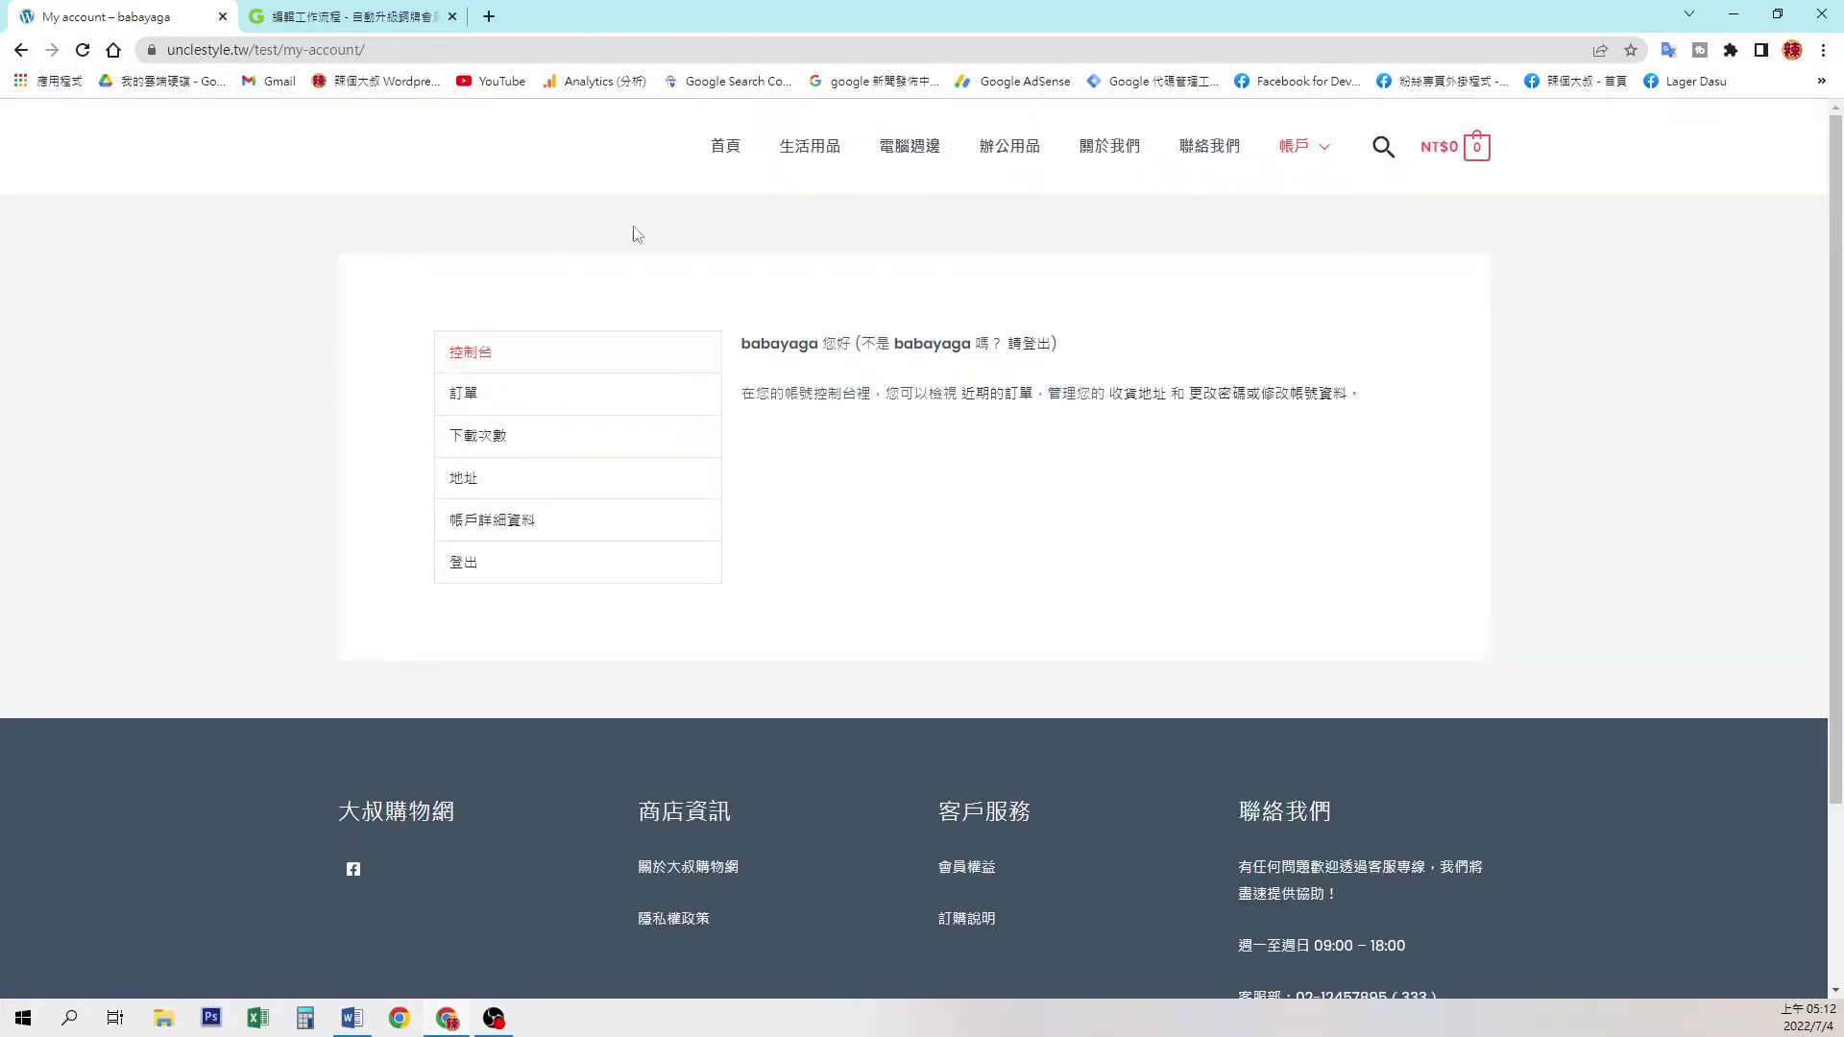
Add one 護罩型紅外陣列燈變焦攝影機 from the store's home page to the shopping cart.
{"action": "left_click", "coordinate": [733, 152]}
{"action": "scroll", "coordinate": [471, 323], "scroll_direction": "down", "scroll_amount": 5}
{"action": "scroll", "coordinate": [468, 322], "scroll_direction": "down", "scroll_amount": 4}
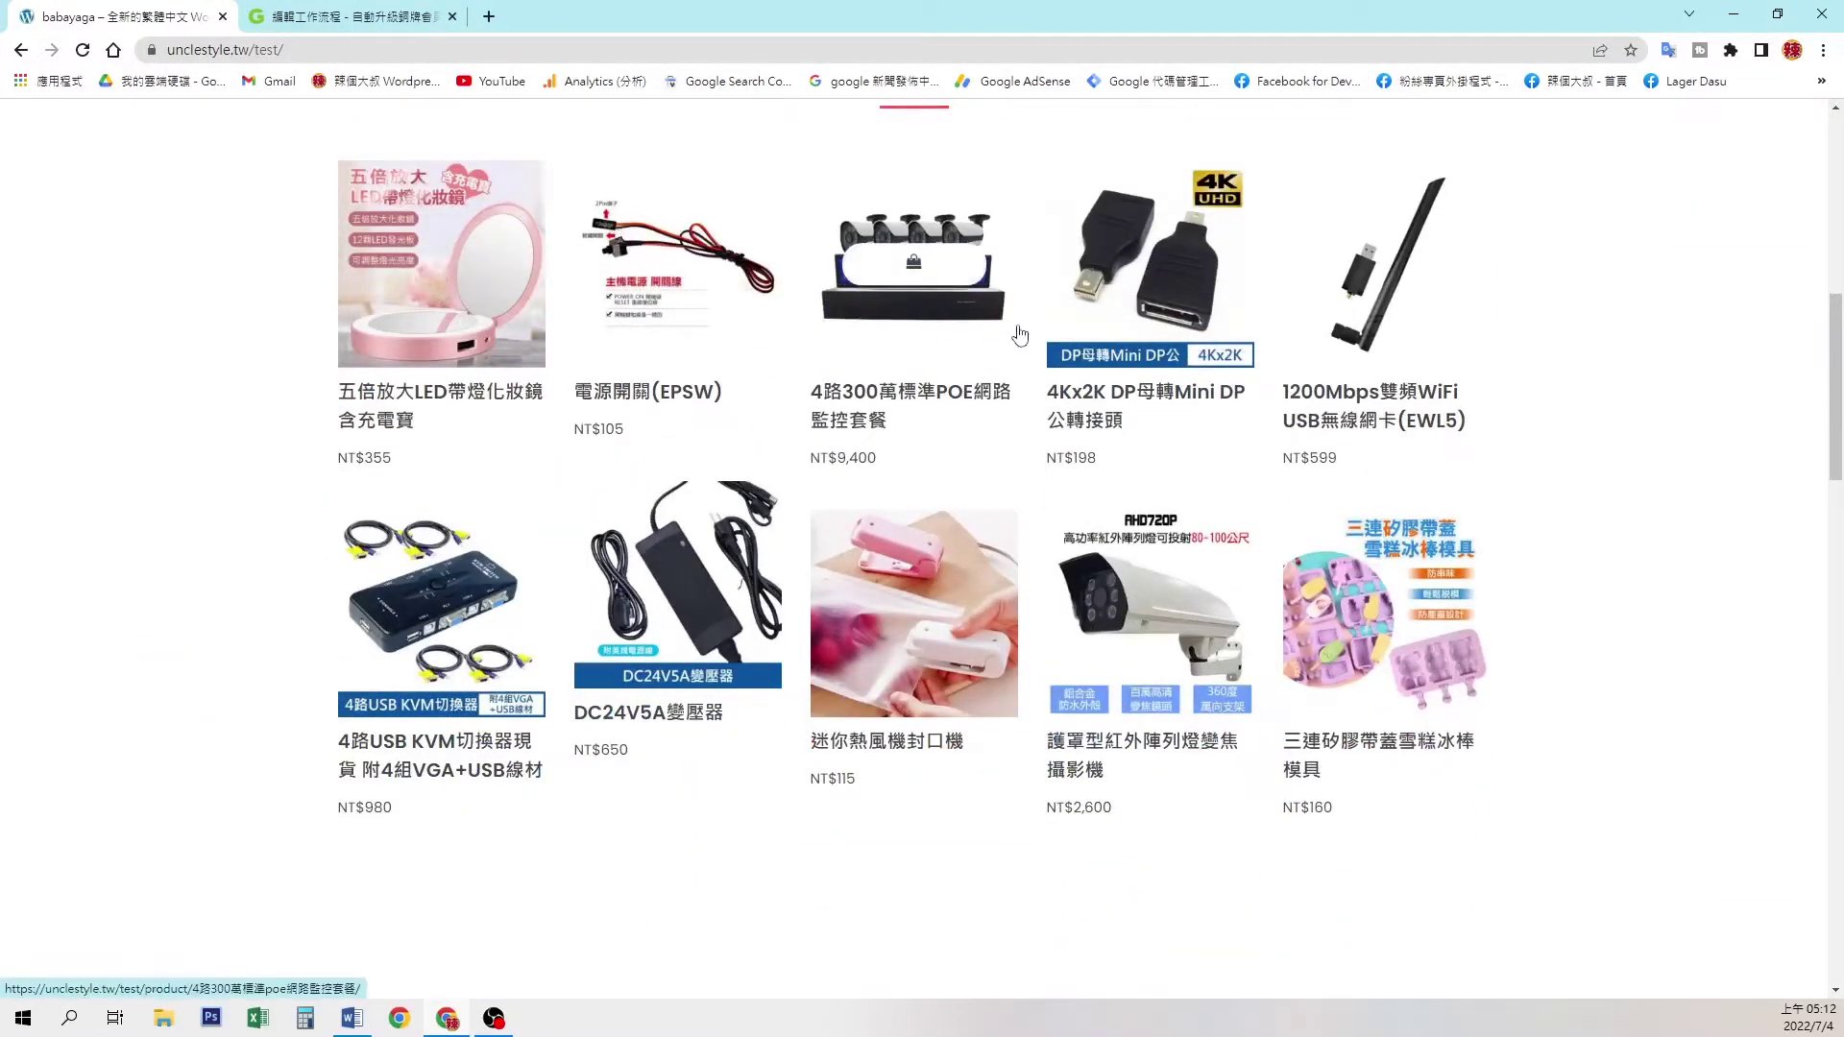
{"action": "scroll", "coordinate": [1016, 337], "scroll_direction": "down", "scroll_amount": 3}
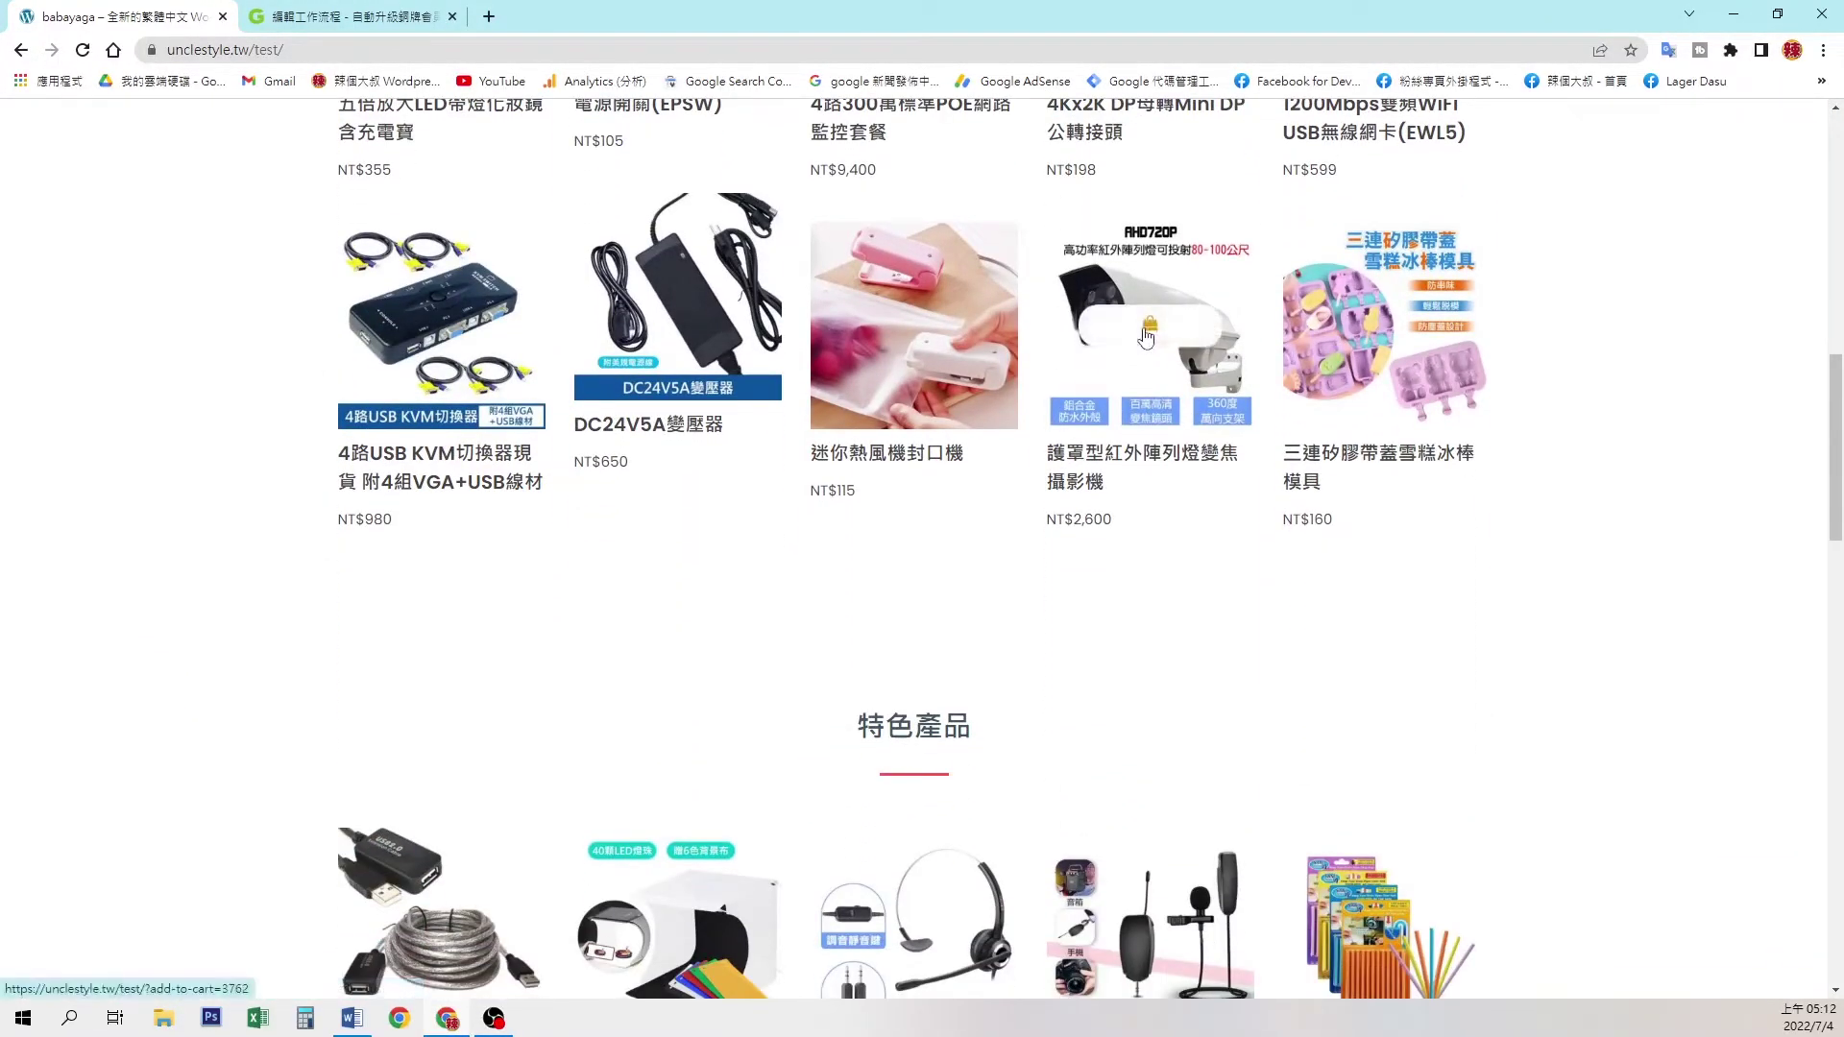
{"action": "left_click", "coordinate": [1148, 328]}
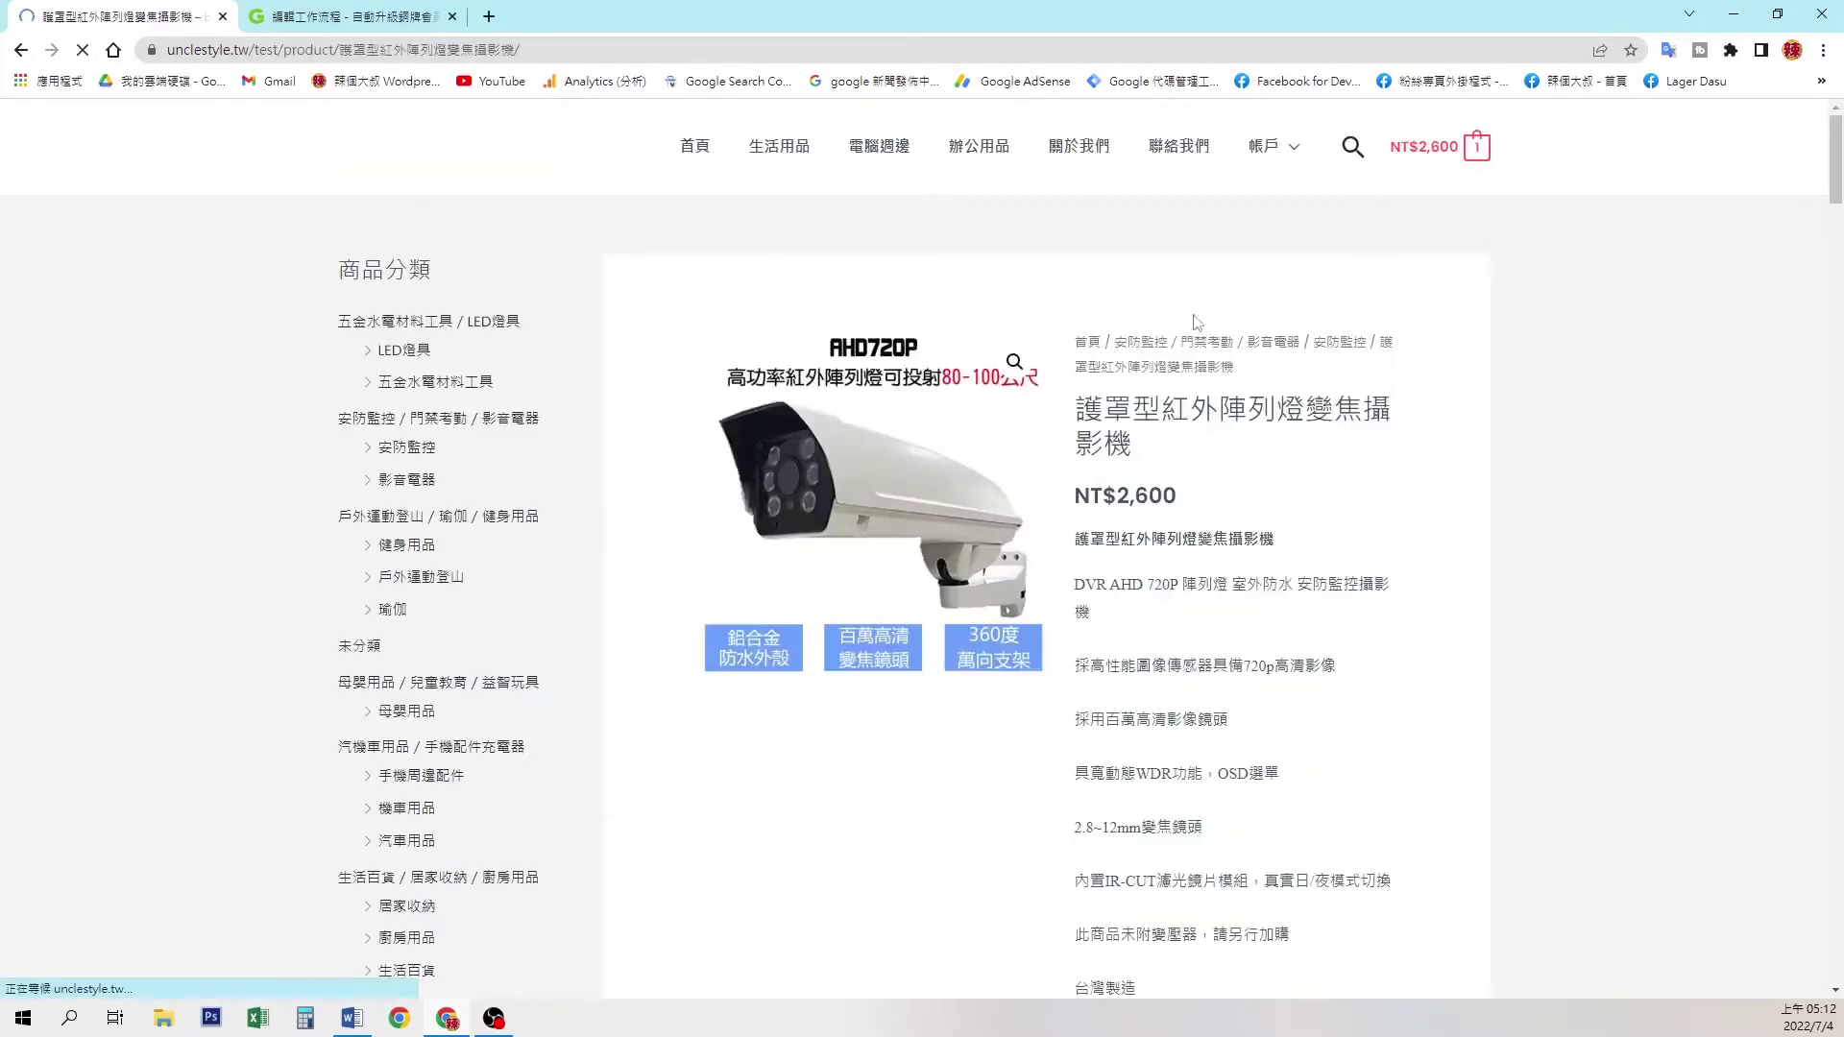
Set the camera's quantity to 3 in the shopping cart and update the cart.
{"action": "mouse_move", "coordinate": [1476, 146]}
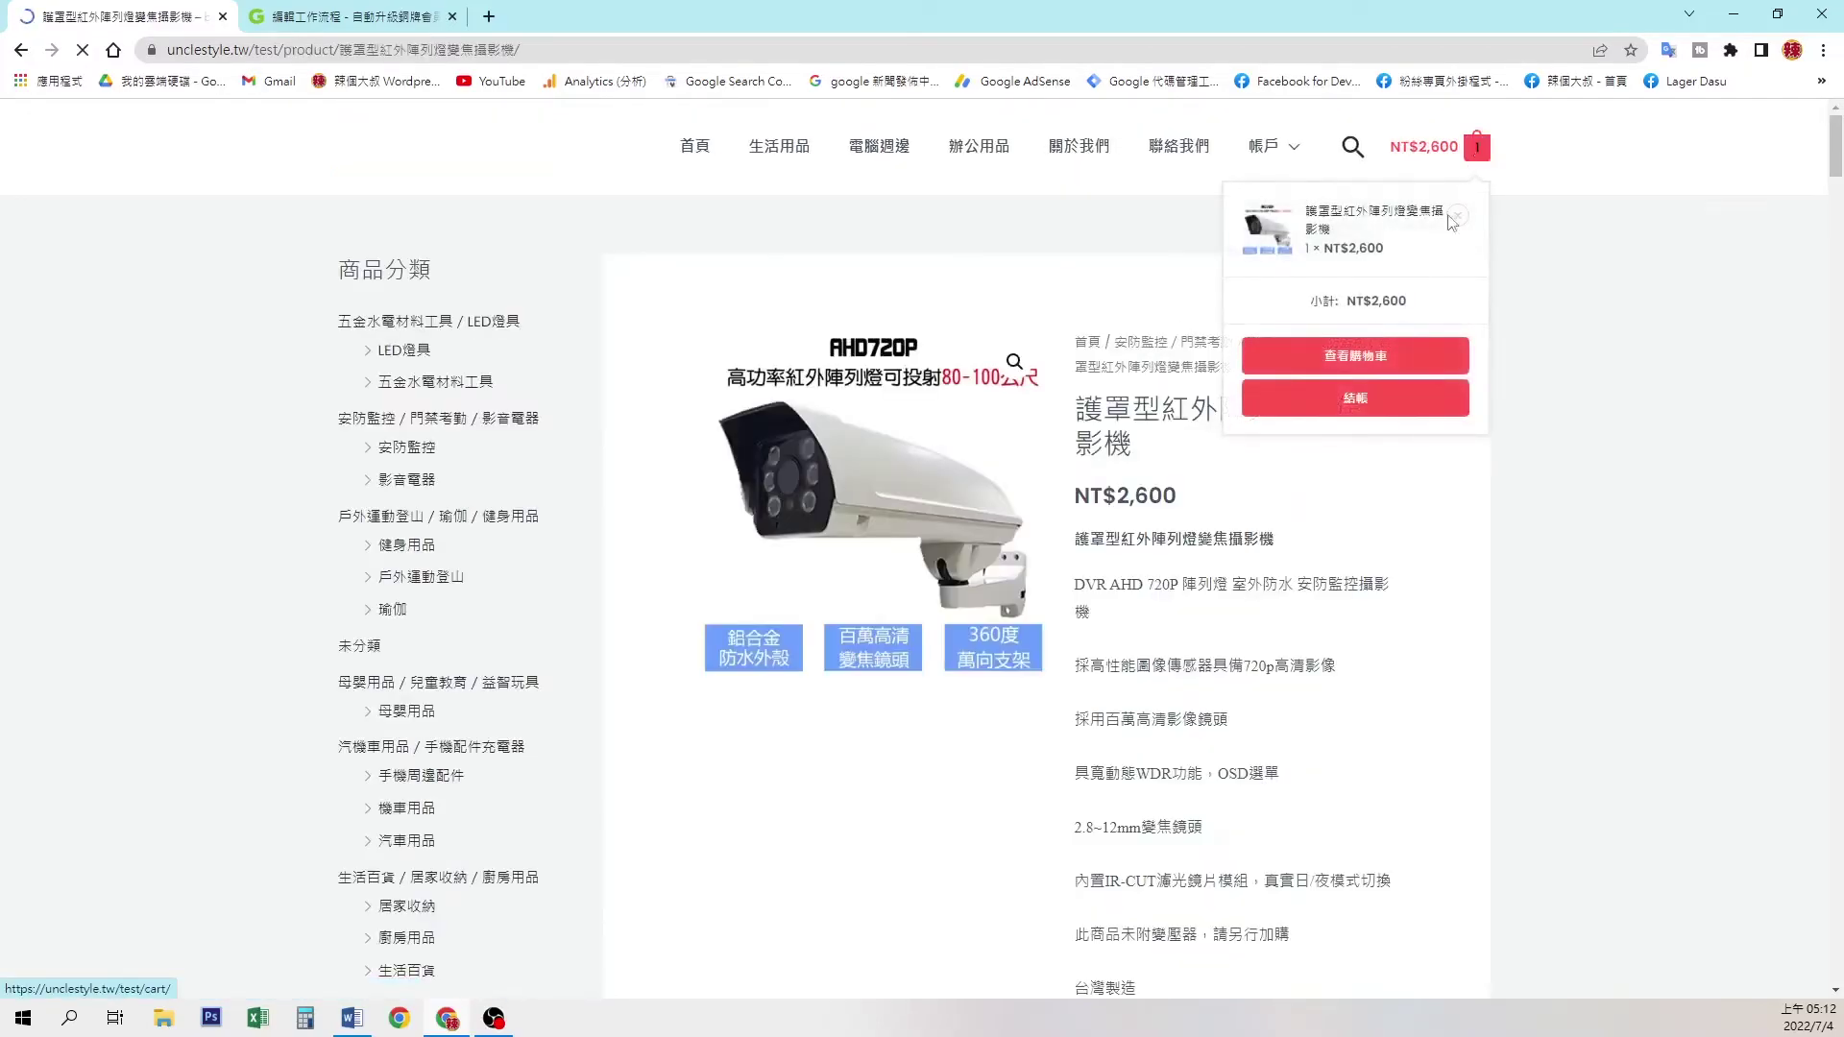
{"action": "left_click", "coordinate": [1383, 365]}
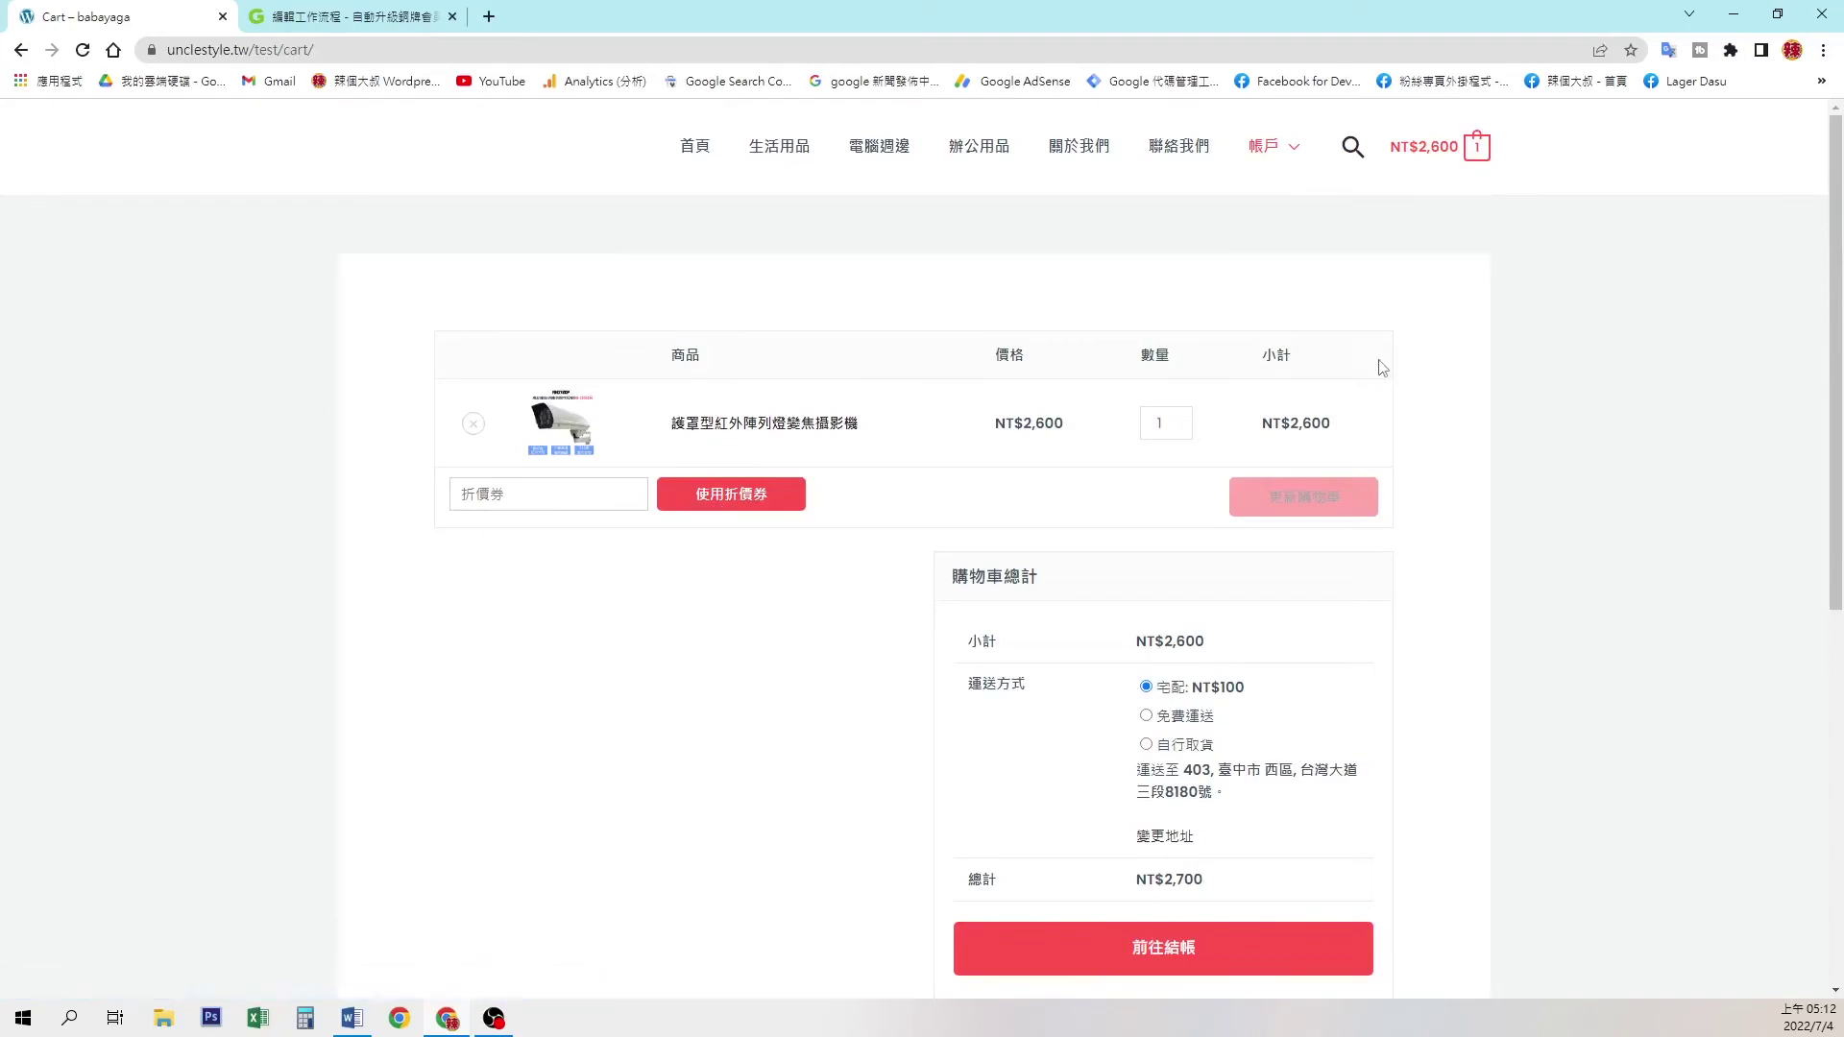
{"action": "left_click", "coordinate": [1179, 419]}
{"action": "left_click", "coordinate": [1180, 419]}
{"action": "left_click", "coordinate": [1292, 496]}
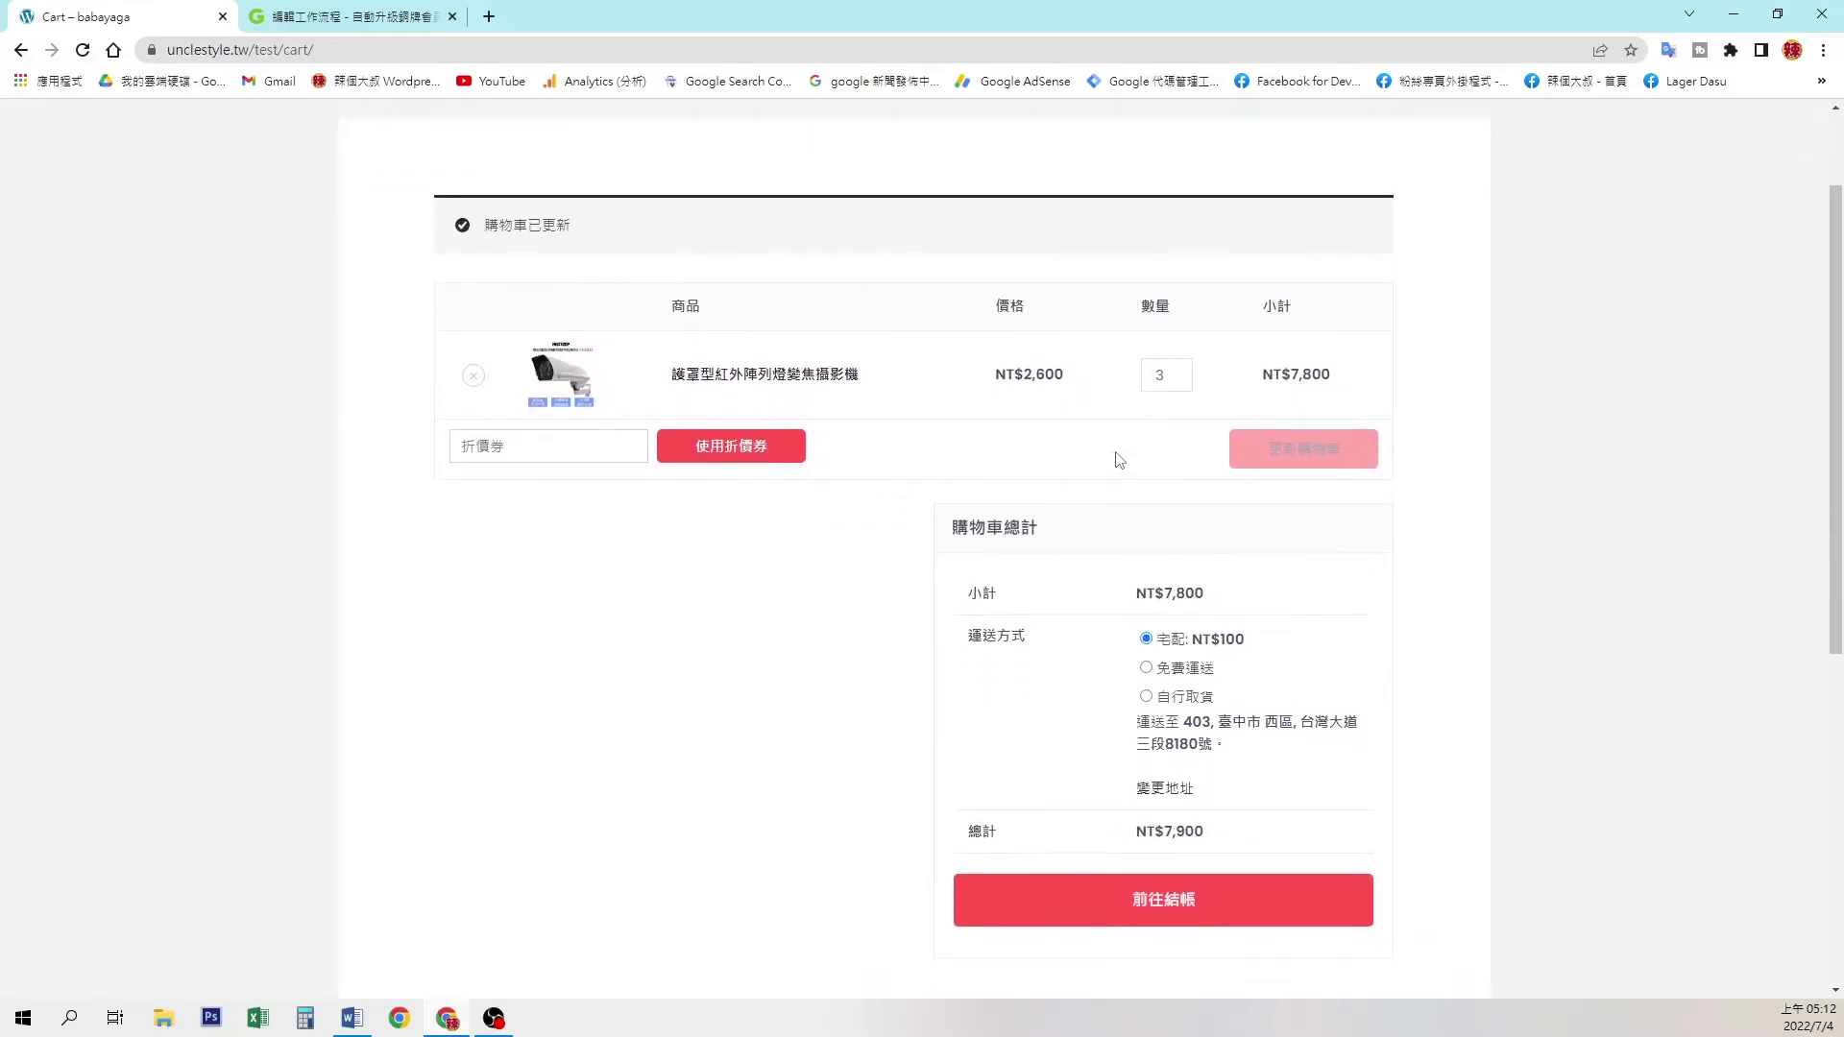
Proceed to checkout and place the order with 宅配 shipping and 貨到付款 payment.
{"action": "scroll", "coordinate": [1119, 460], "scroll_direction": "down", "scroll_amount": 2}
{"action": "left_click", "coordinate": [1073, 715]}
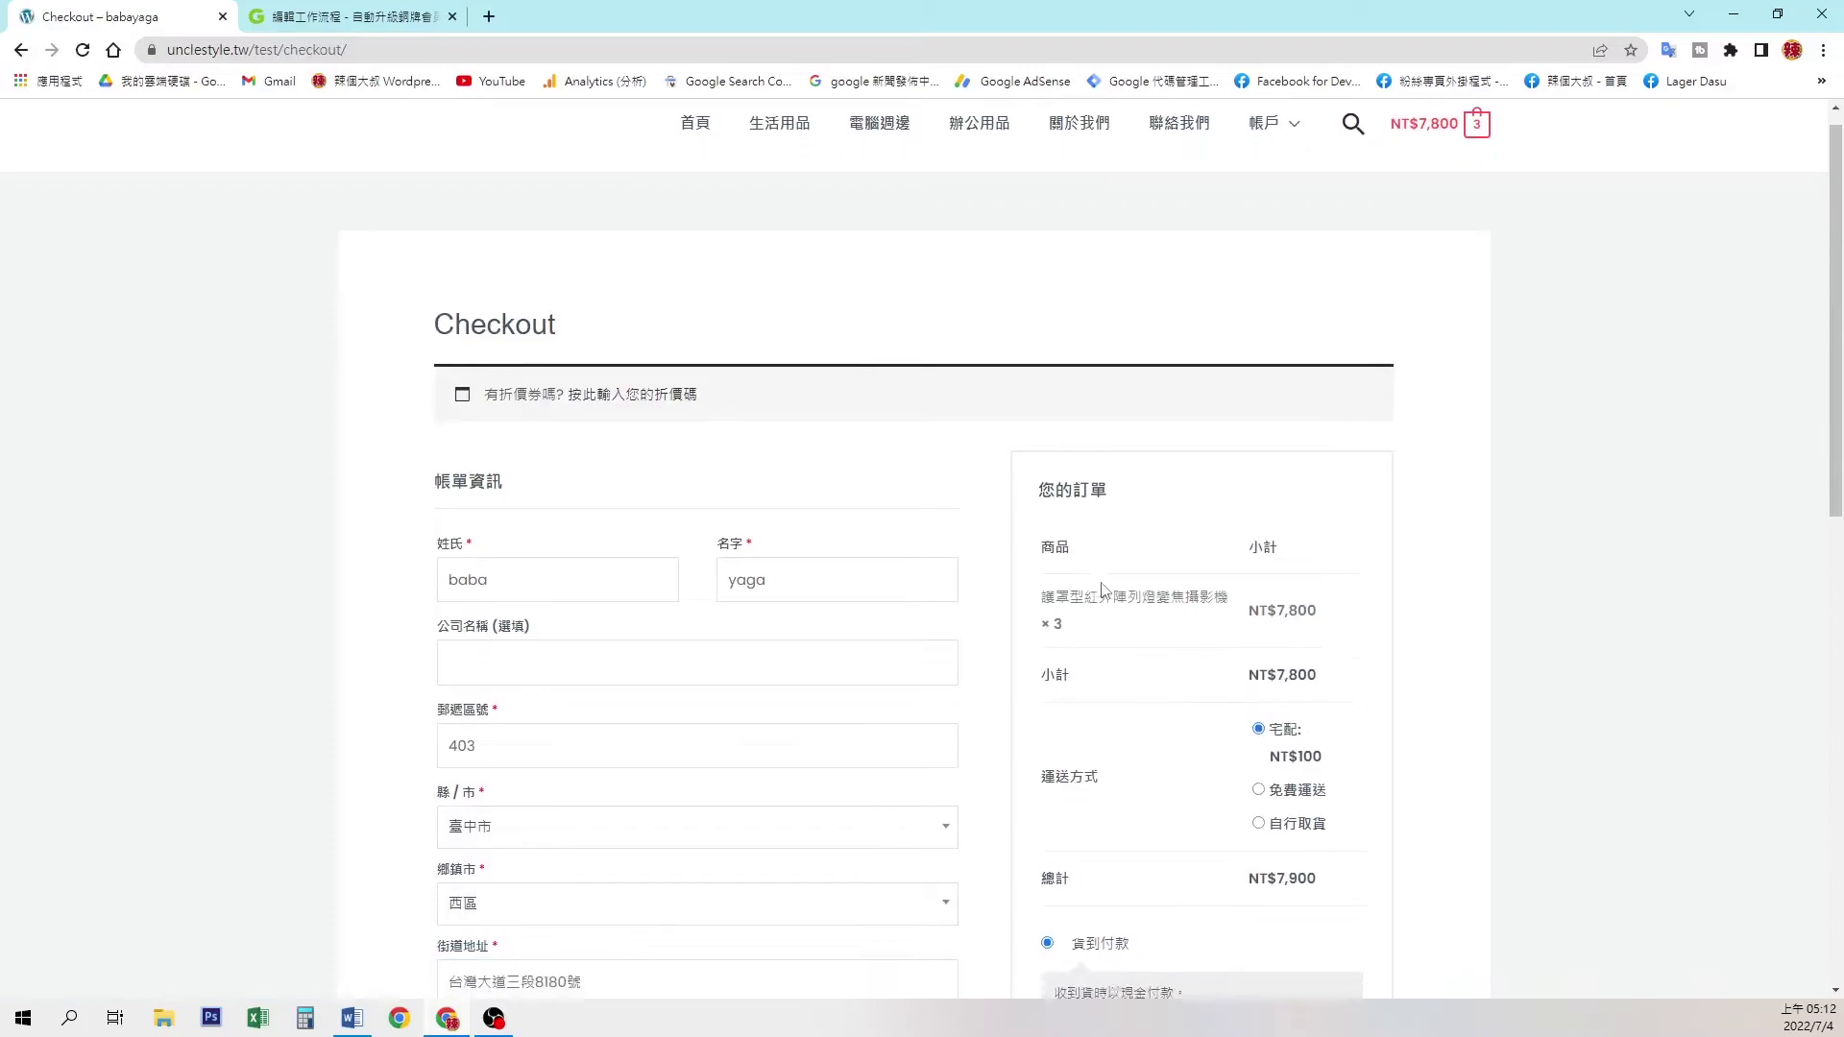
{"action": "scroll", "coordinate": [1105, 589], "scroll_direction": "down", "scroll_amount": 6}
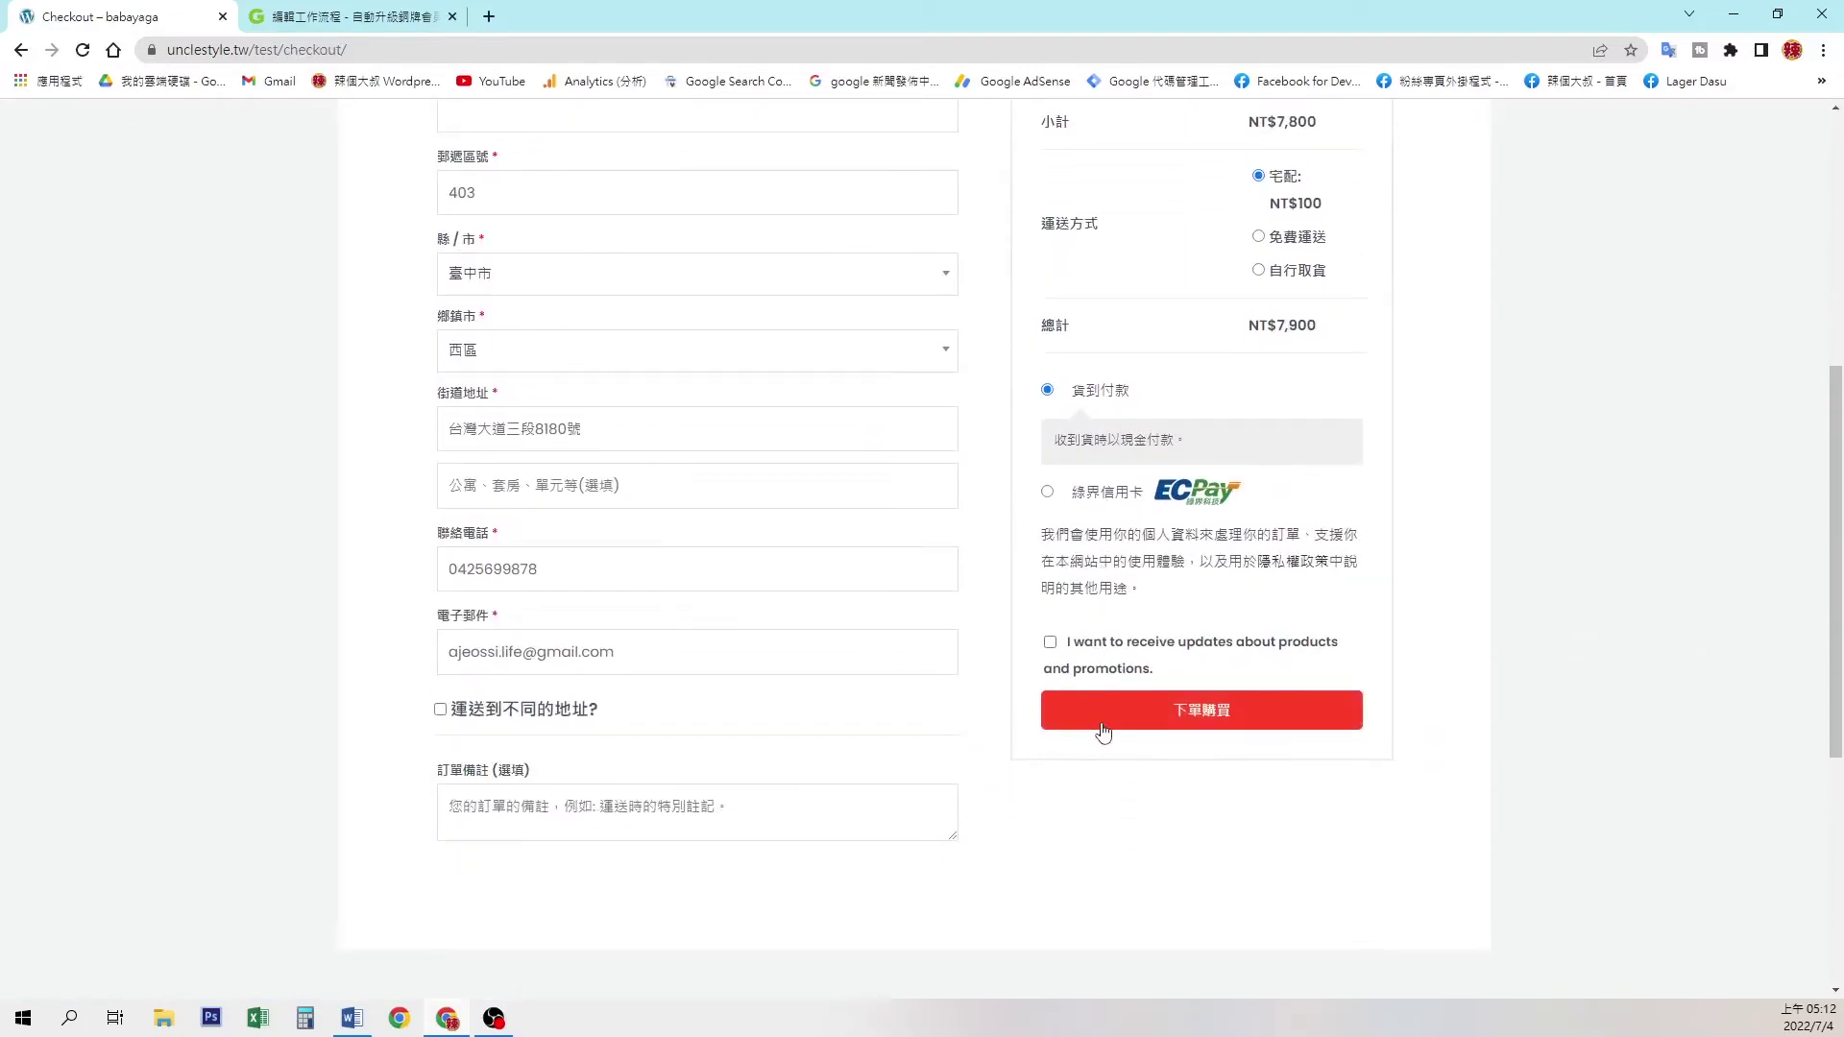
{"action": "left_click", "coordinate": [1103, 731]}
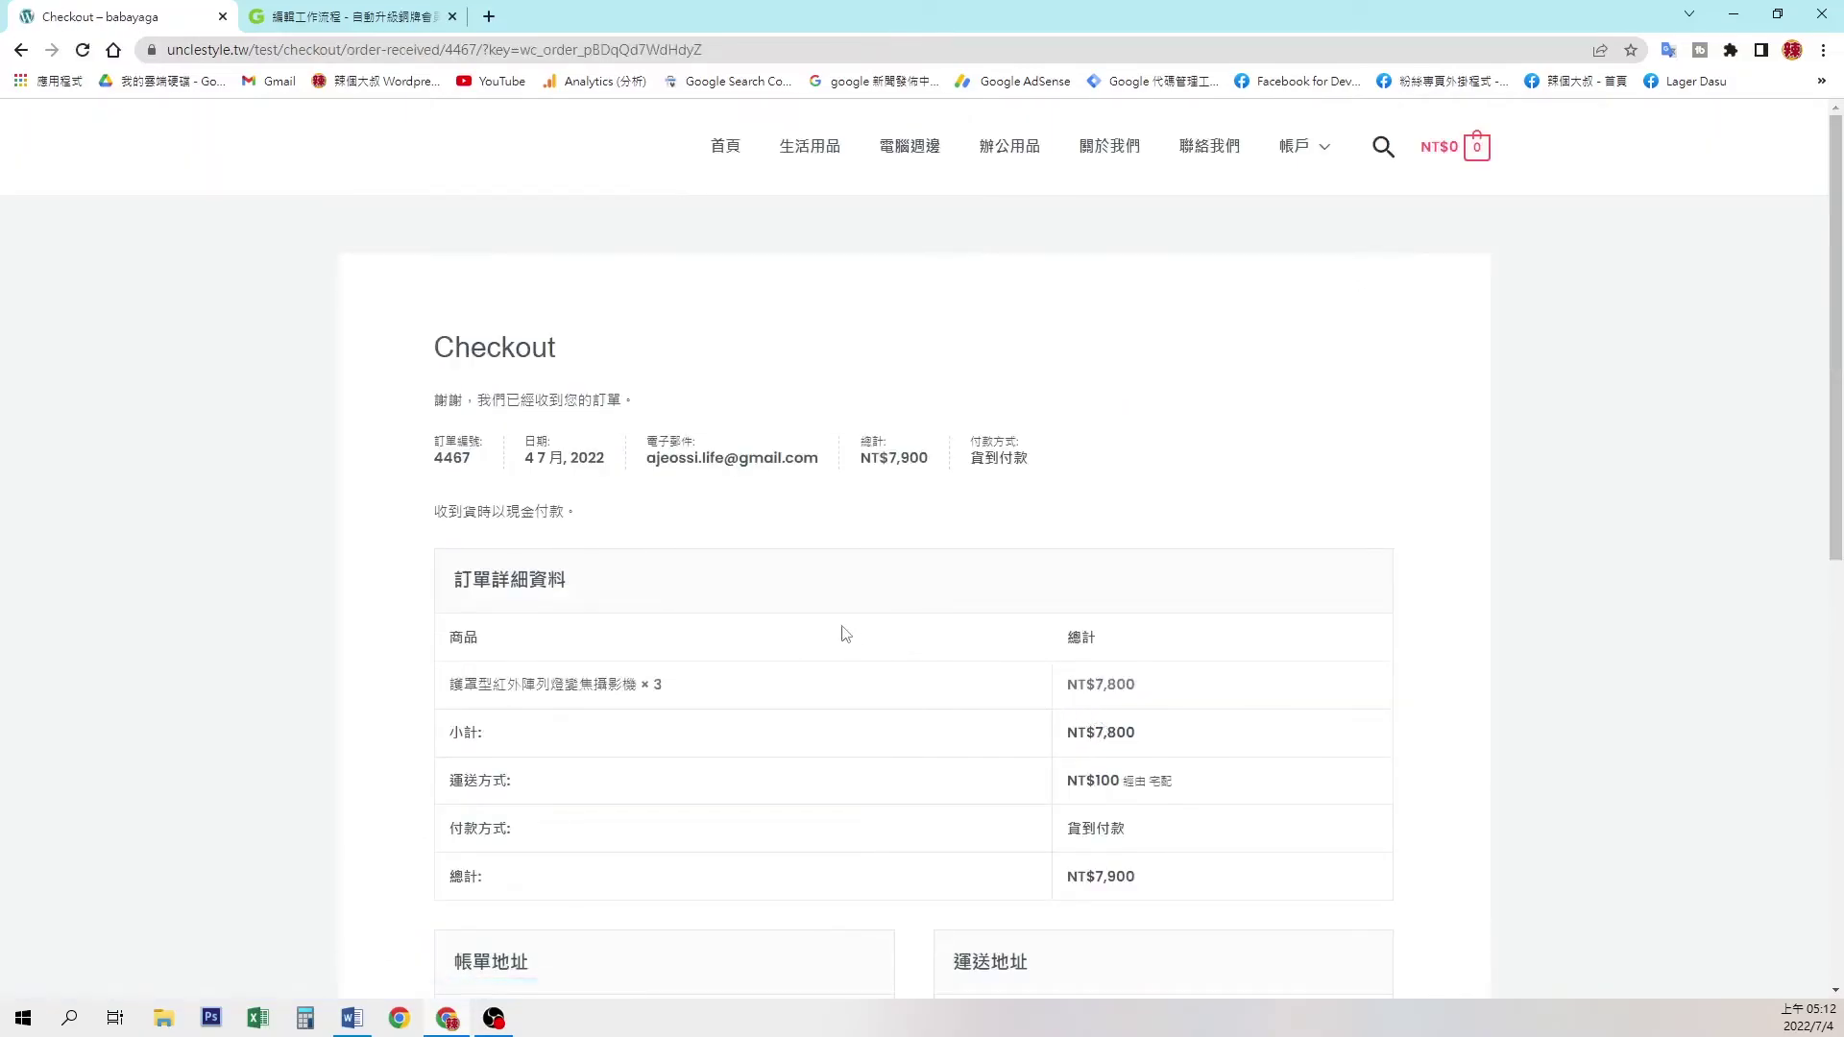
Review the received order's details and log out of the test customer's account.
{"action": "scroll", "coordinate": [846, 635], "scroll_direction": "down", "scroll_amount": 1}
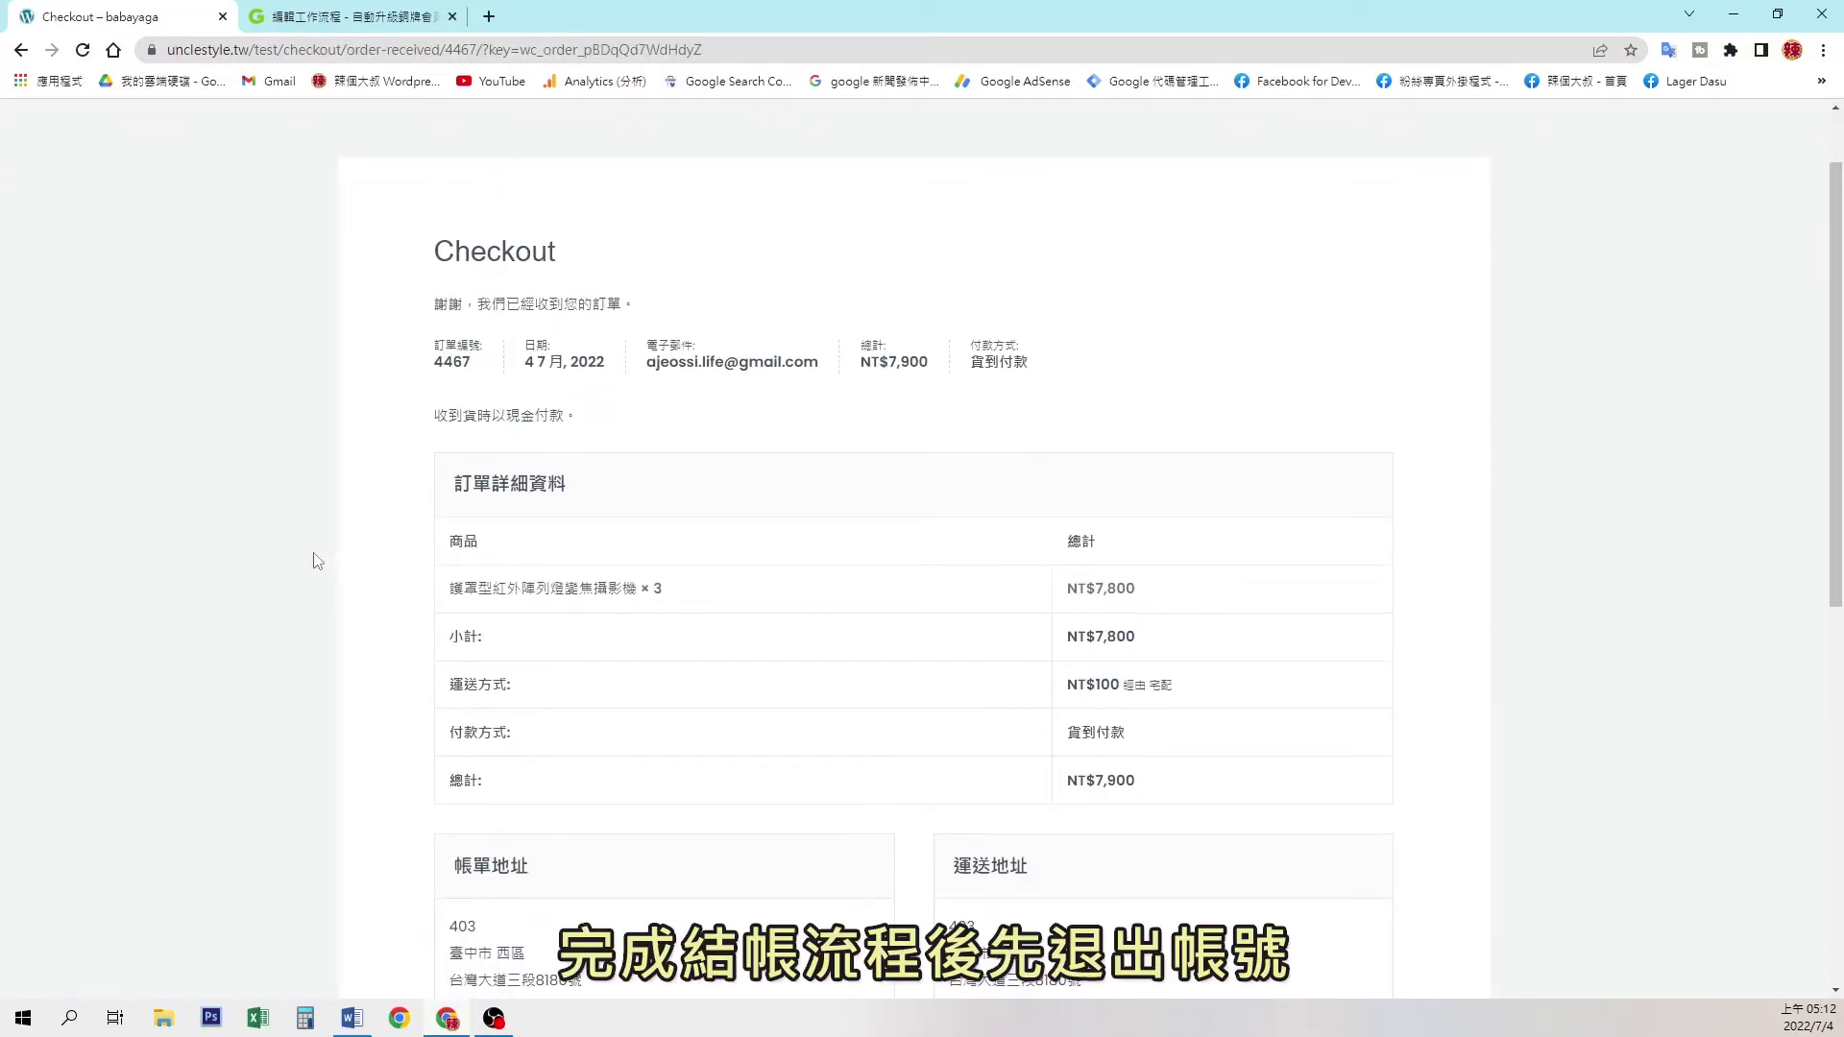
{"action": "scroll", "coordinate": [1261, 288], "scroll_direction": "up", "scroll_amount": 1}
{"action": "mouse_move", "coordinate": [1306, 151]}
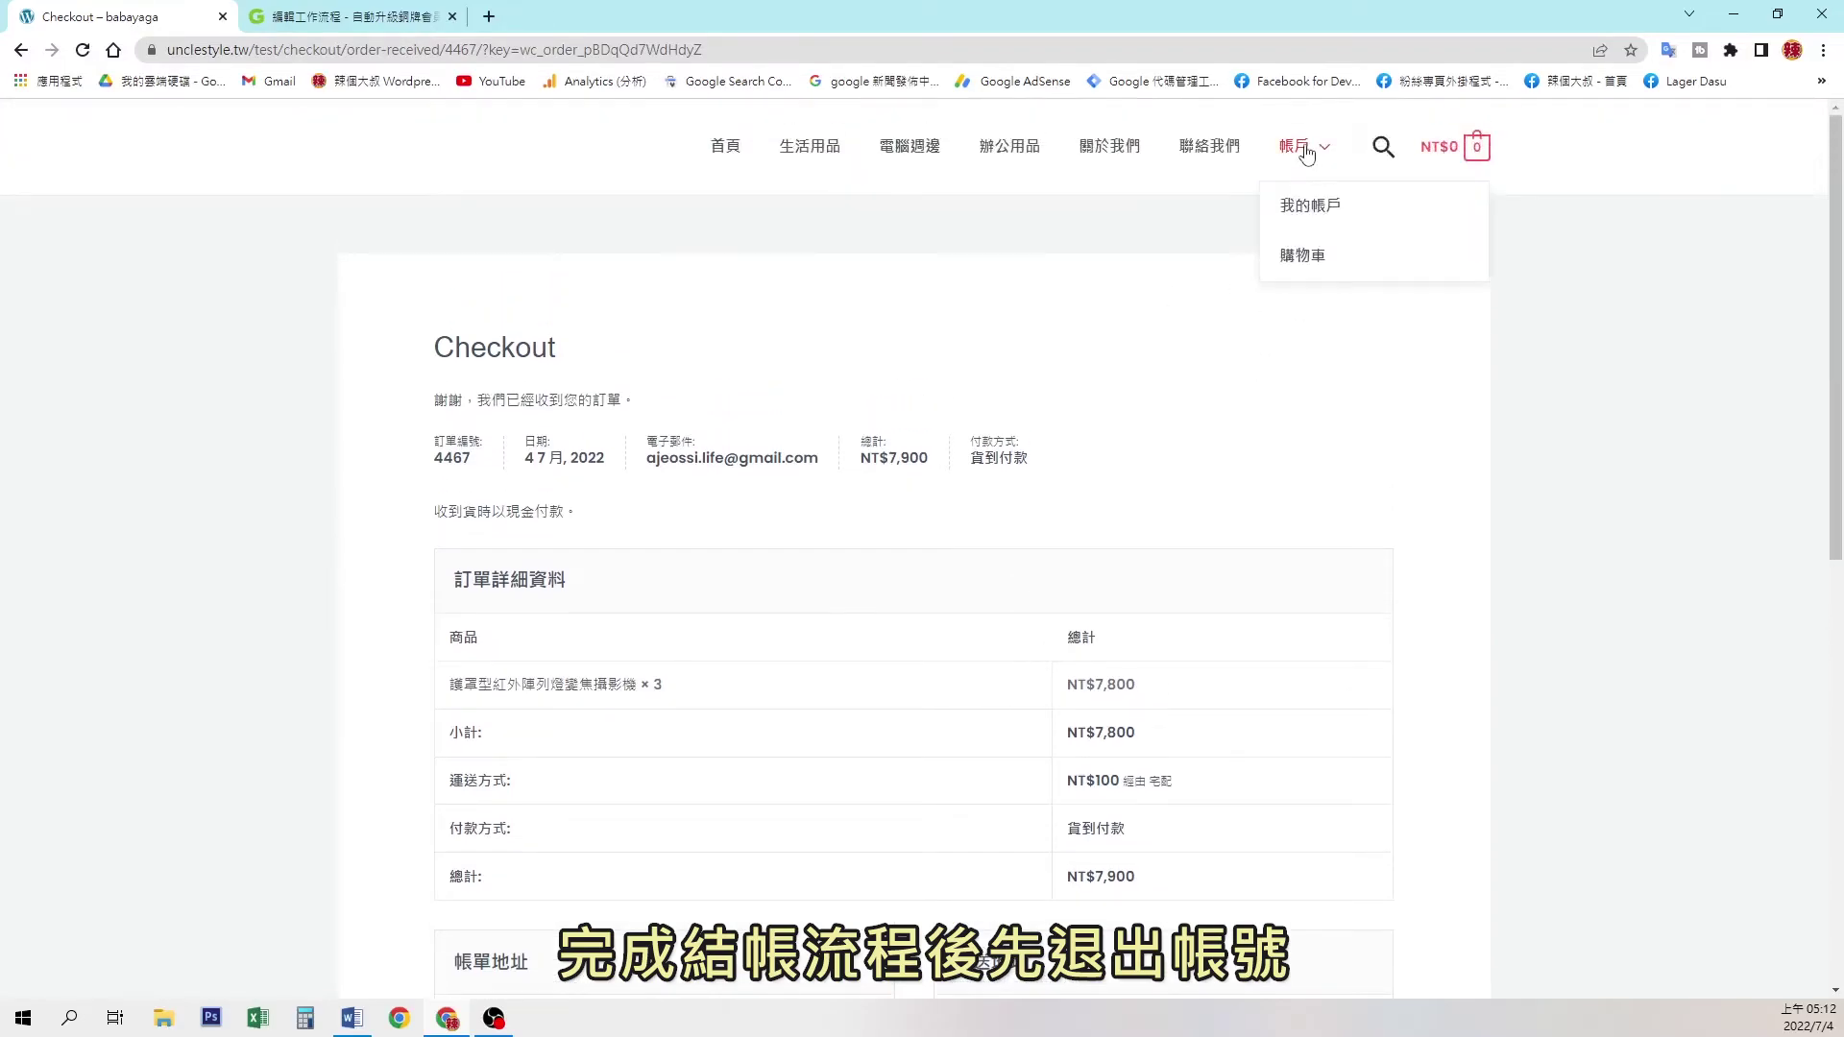
{"action": "left_click", "coordinate": [1301, 211]}
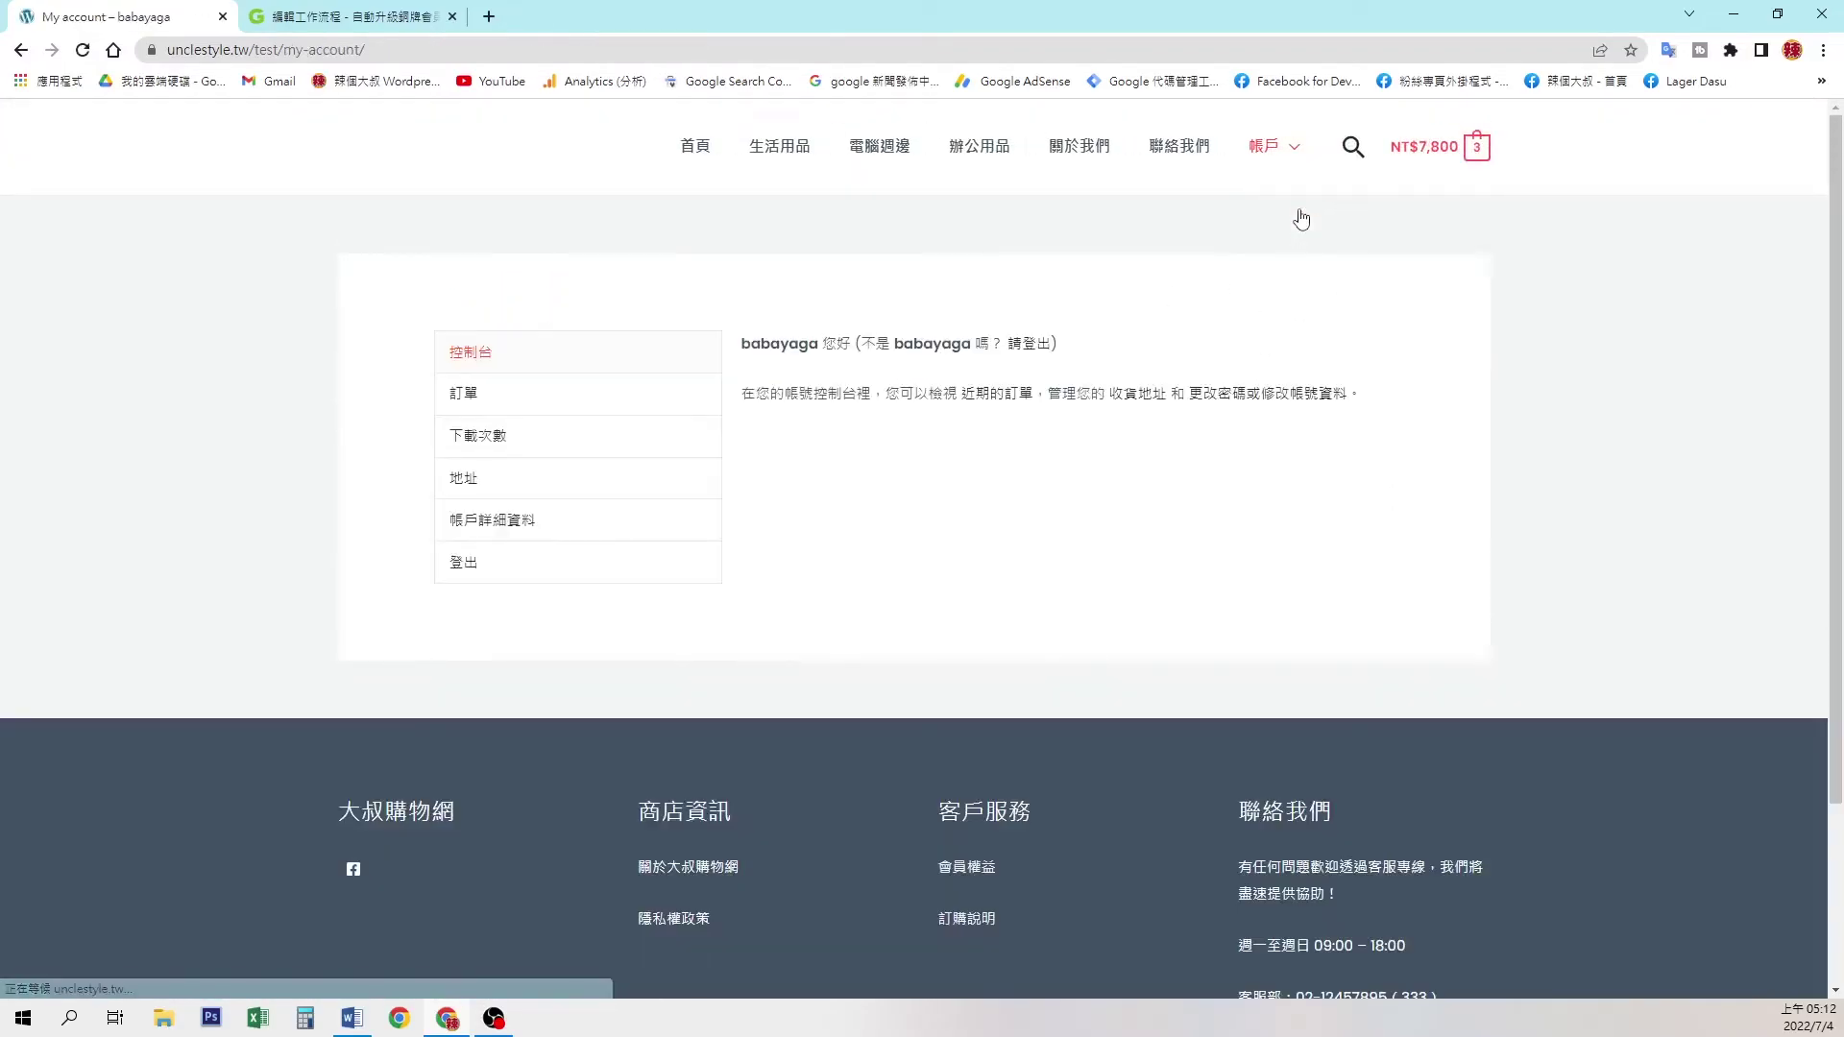
{"action": "left_click", "coordinate": [464, 564]}
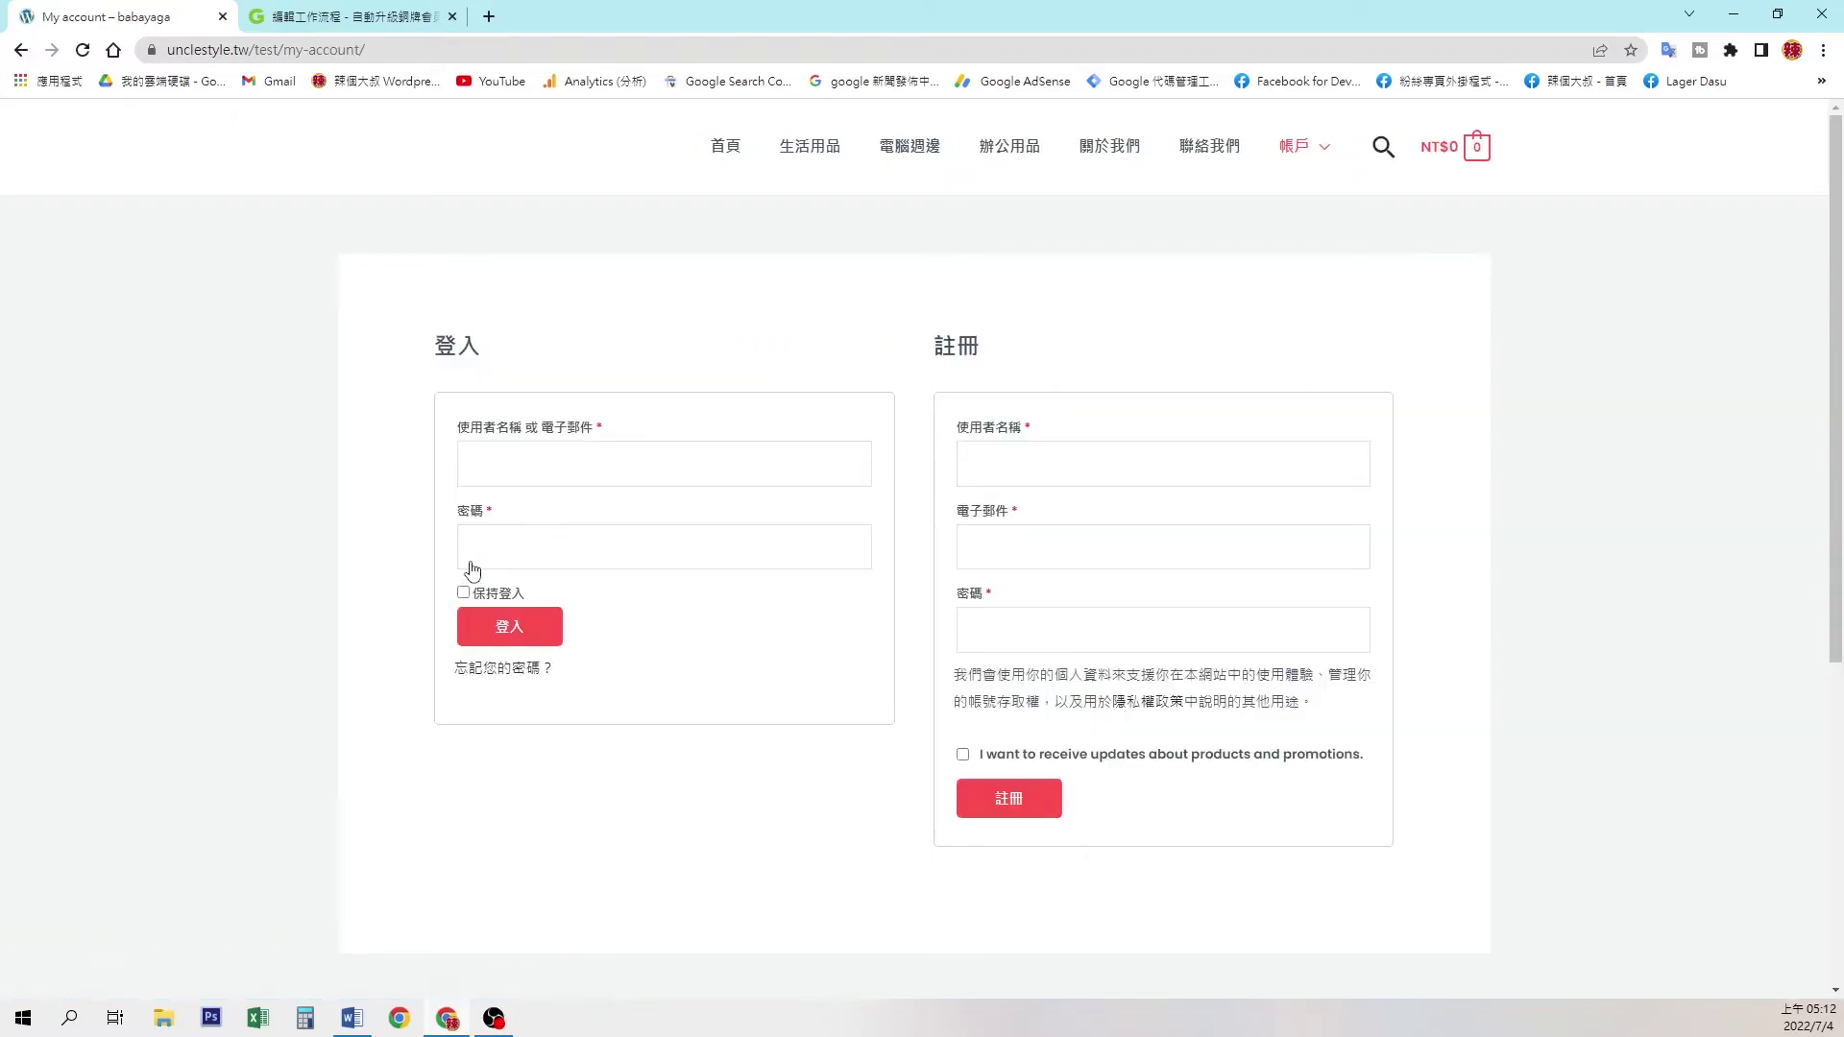
Log in with the administrator's username and account password.
{"action": "left_click", "coordinate": [635, 454]}
{"action": "type", "text": "calvin"}
{"action": "left_click", "coordinate": [568, 553]}
{"action": "type", "text": "••••••••••"}
{"action": "left_click", "coordinate": [514, 629]}
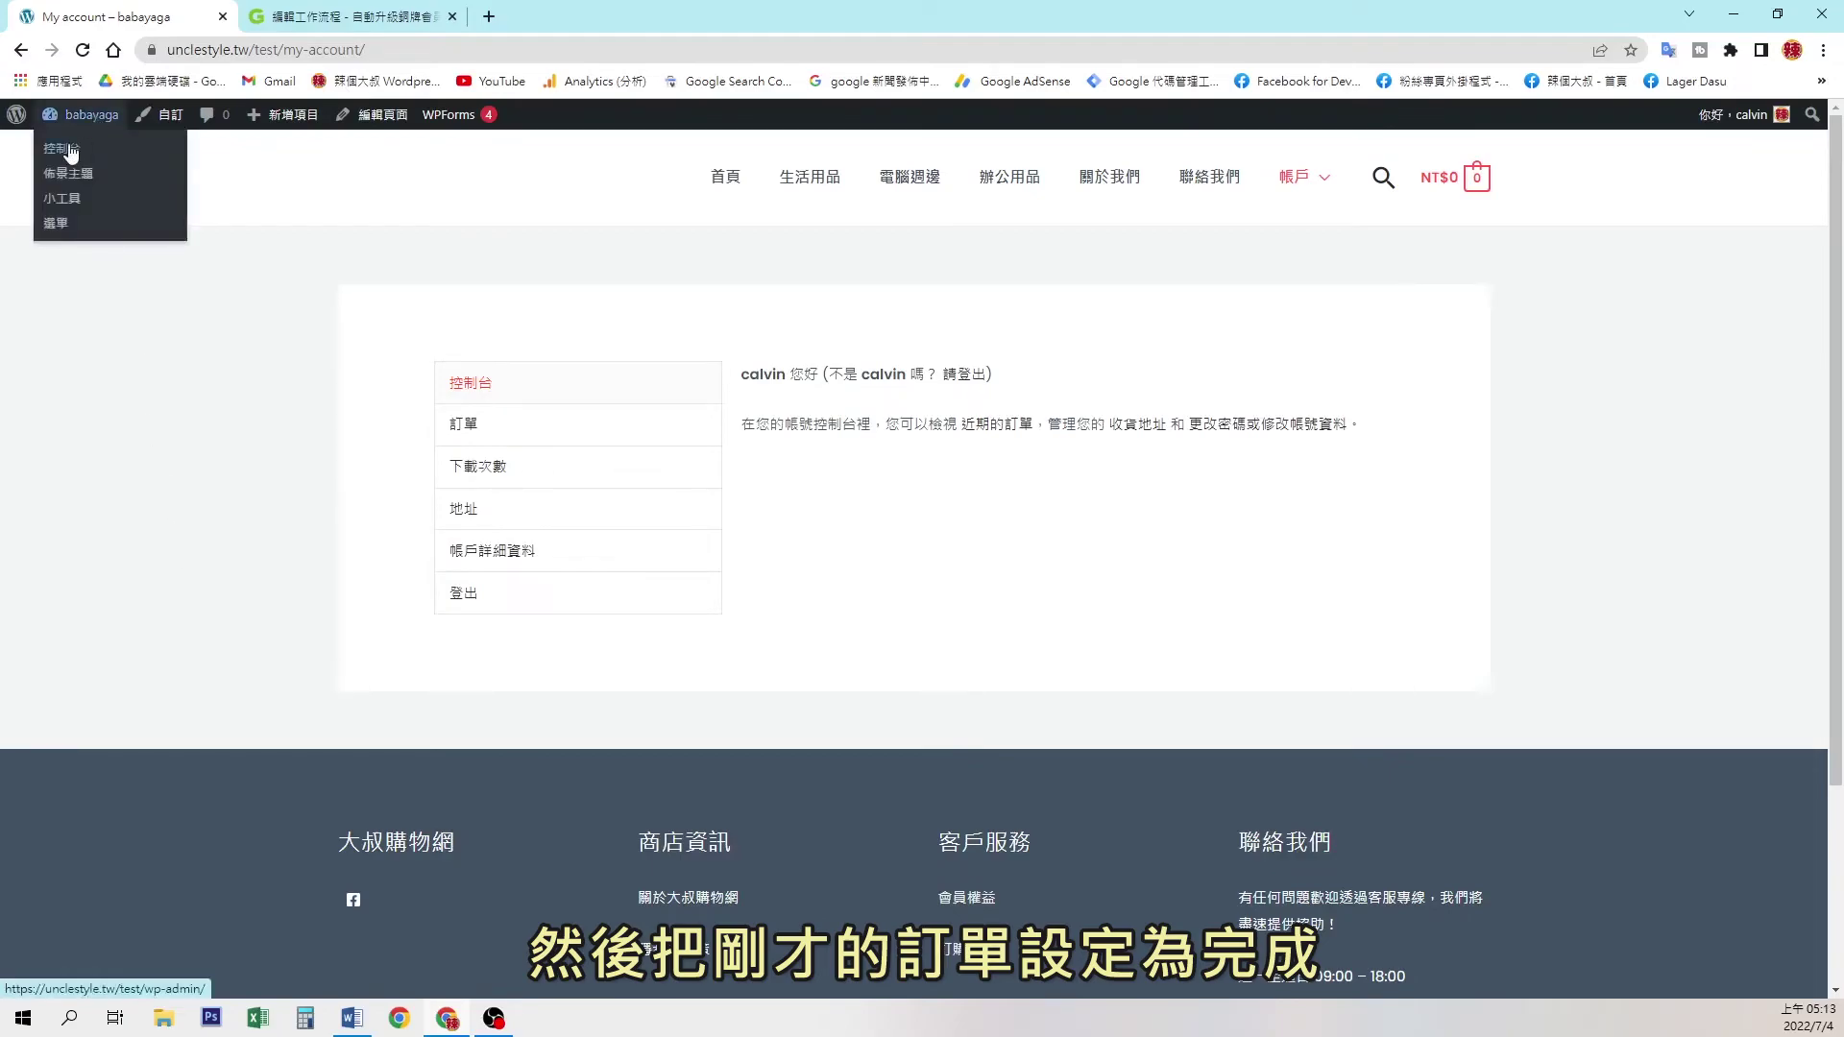
Set the test customer's new WooCommerce order to the status 完成 and update the order.
{"action": "left_click", "coordinate": [71, 152]}
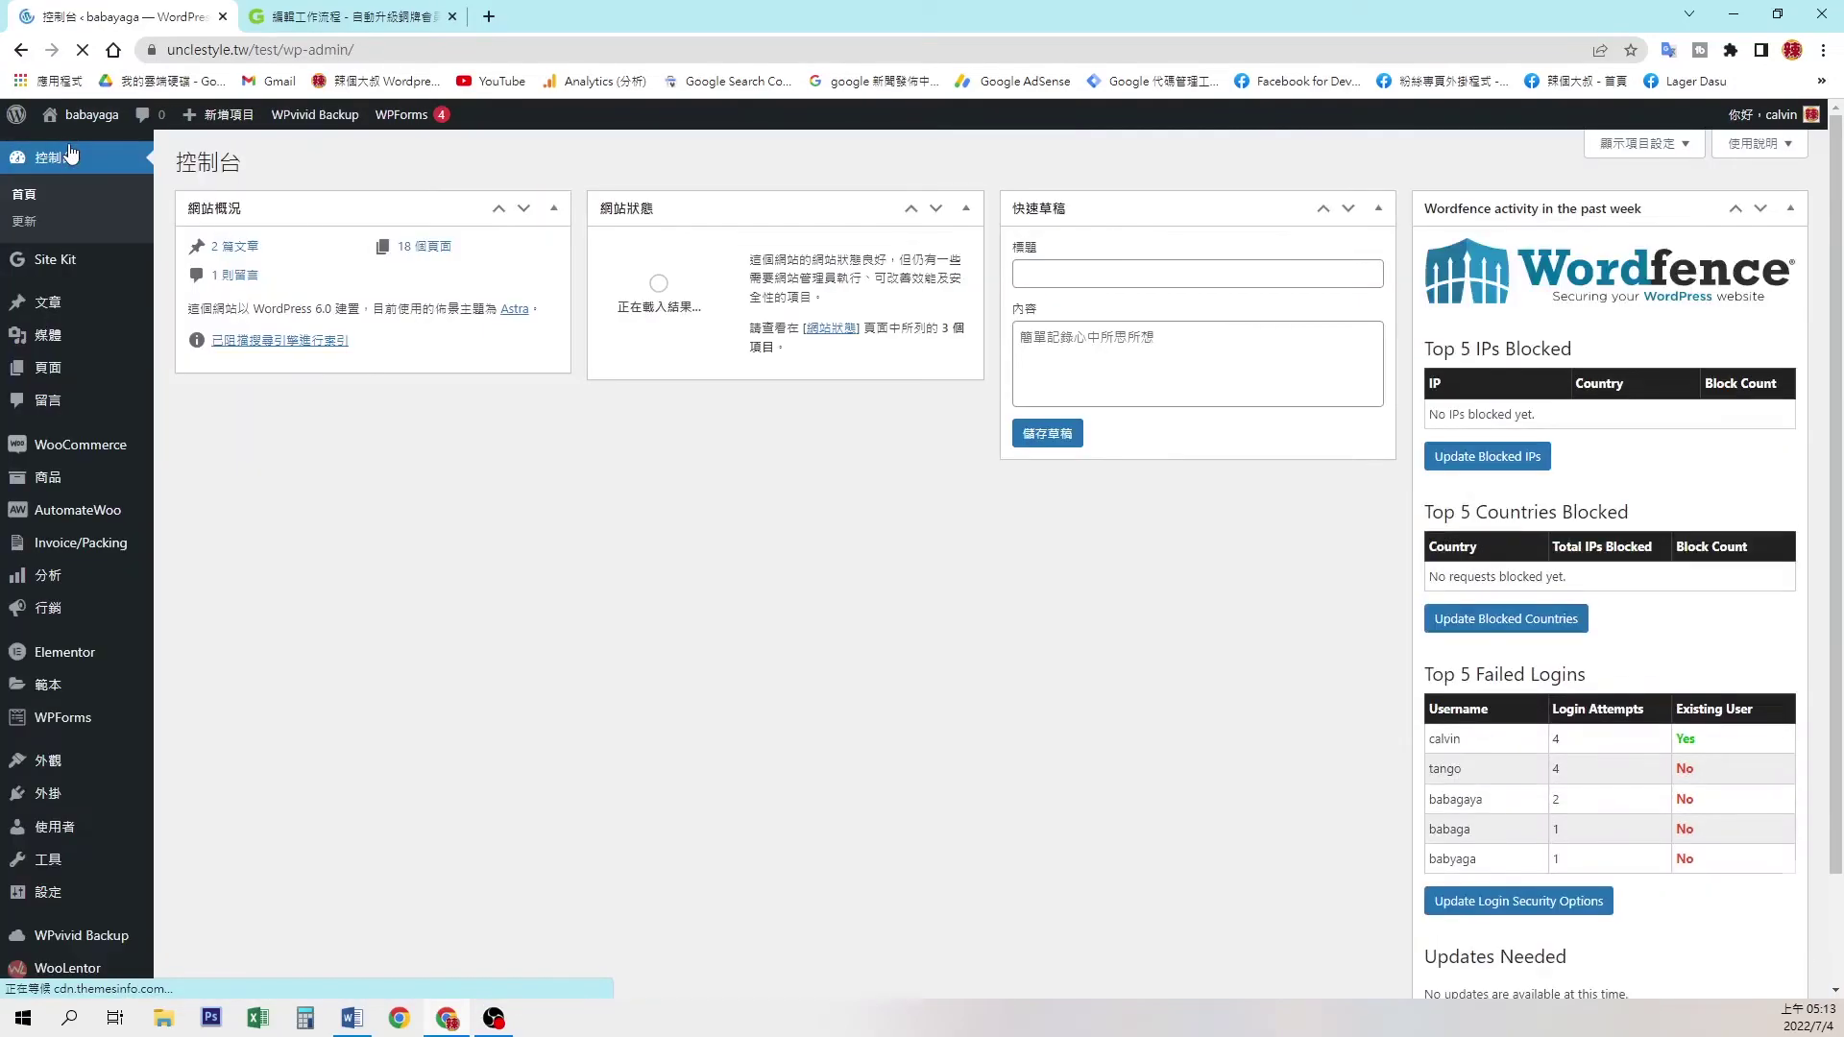
{"action": "mouse_move", "coordinate": [101, 471]}
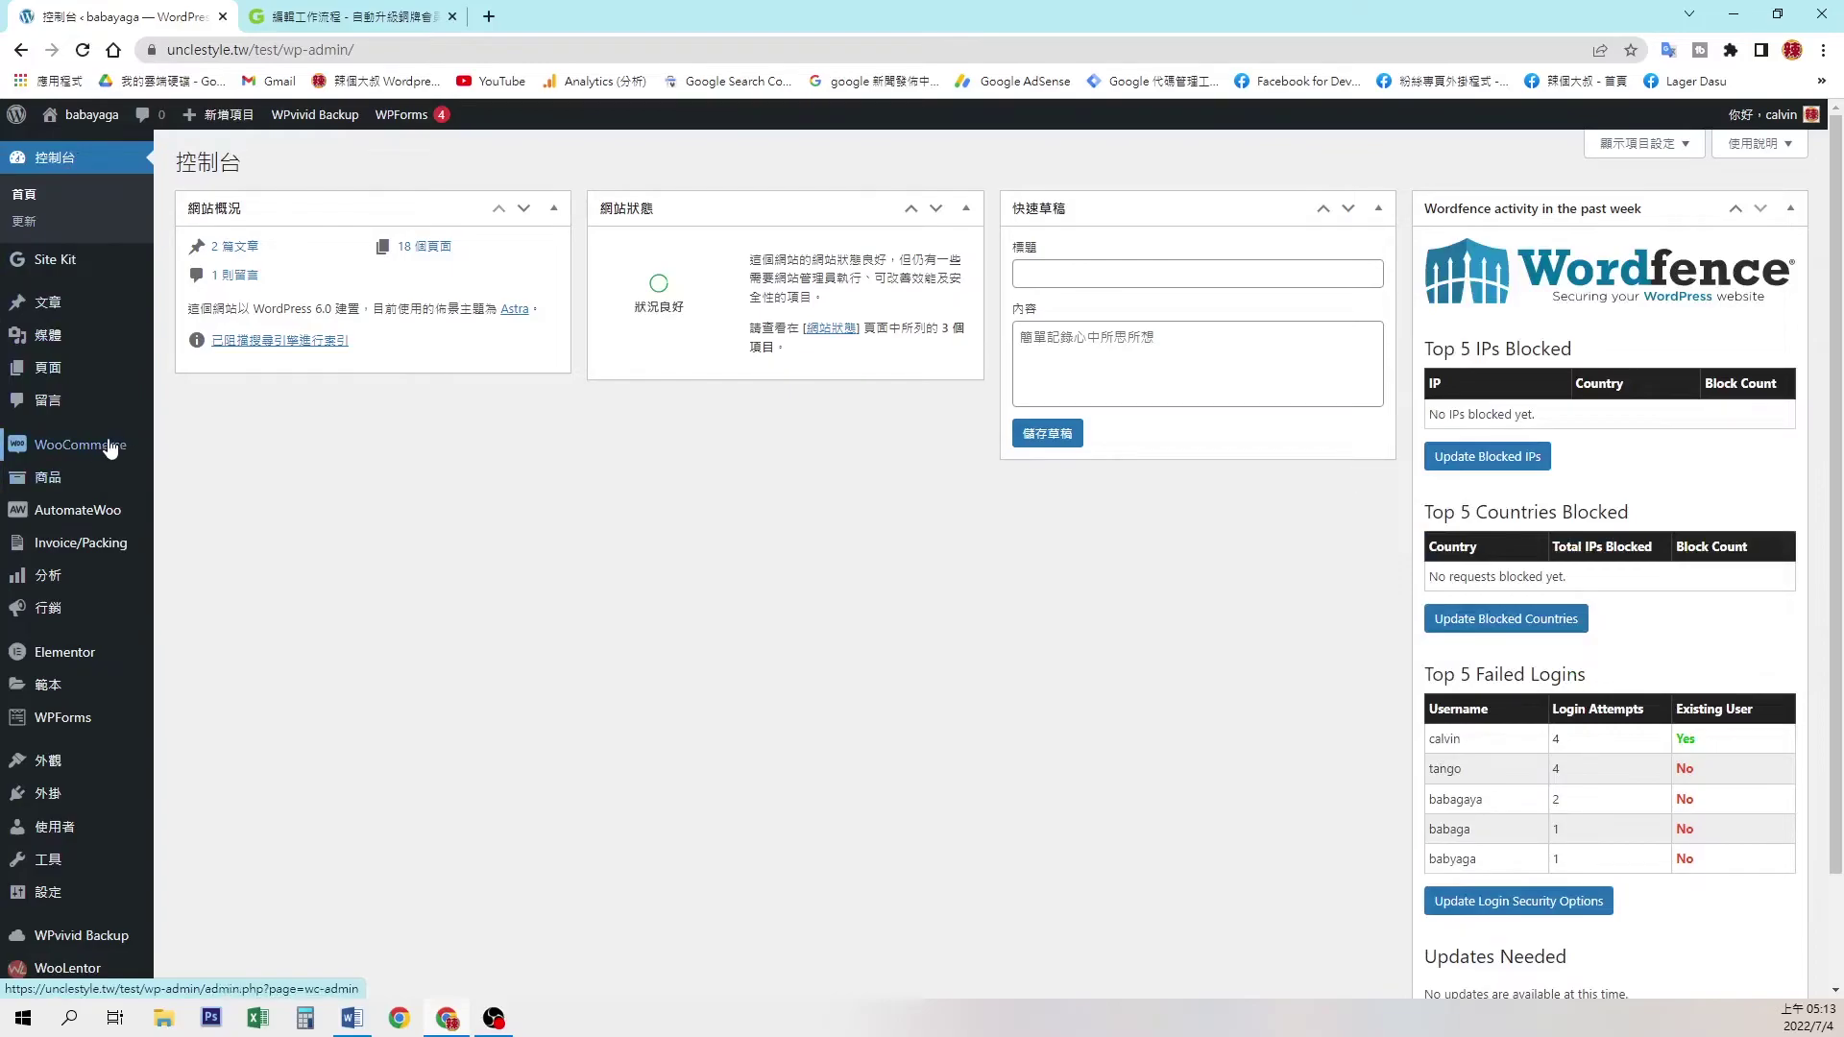
{"action": "left_click", "coordinate": [184, 480]}
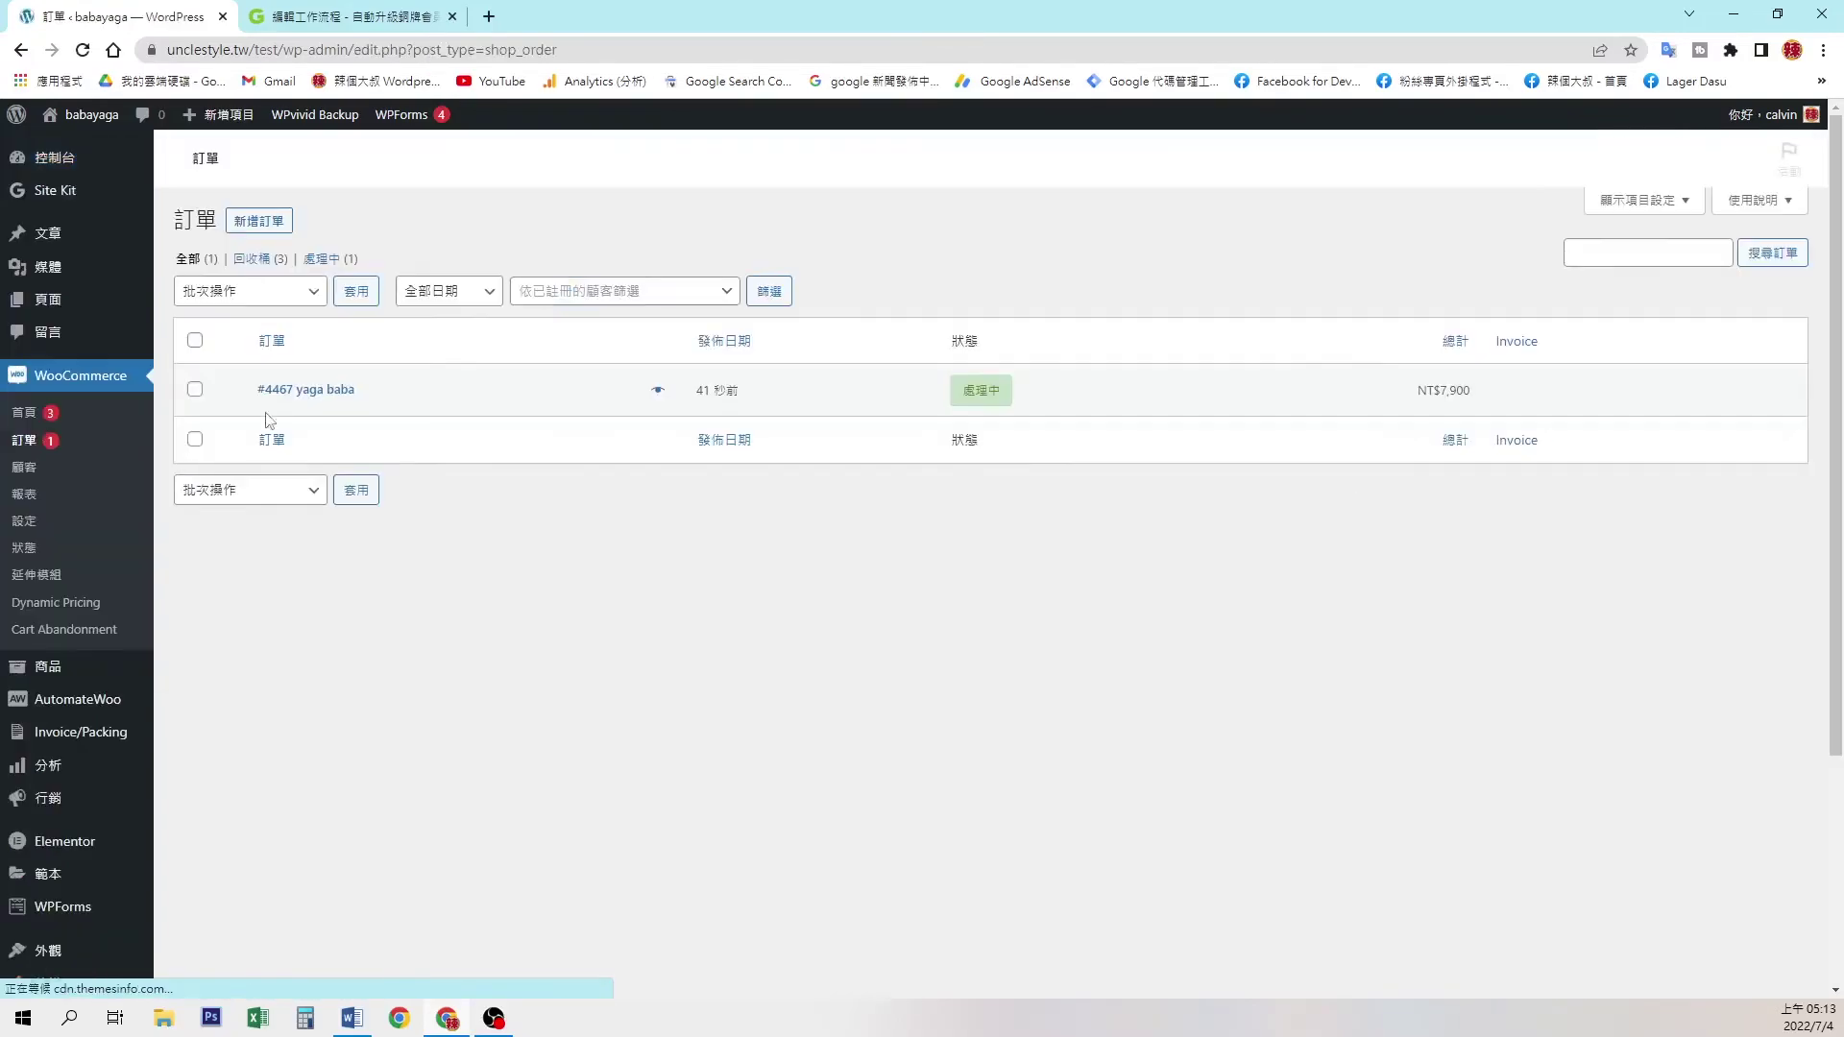
{"action": "left_click", "coordinate": [330, 390]}
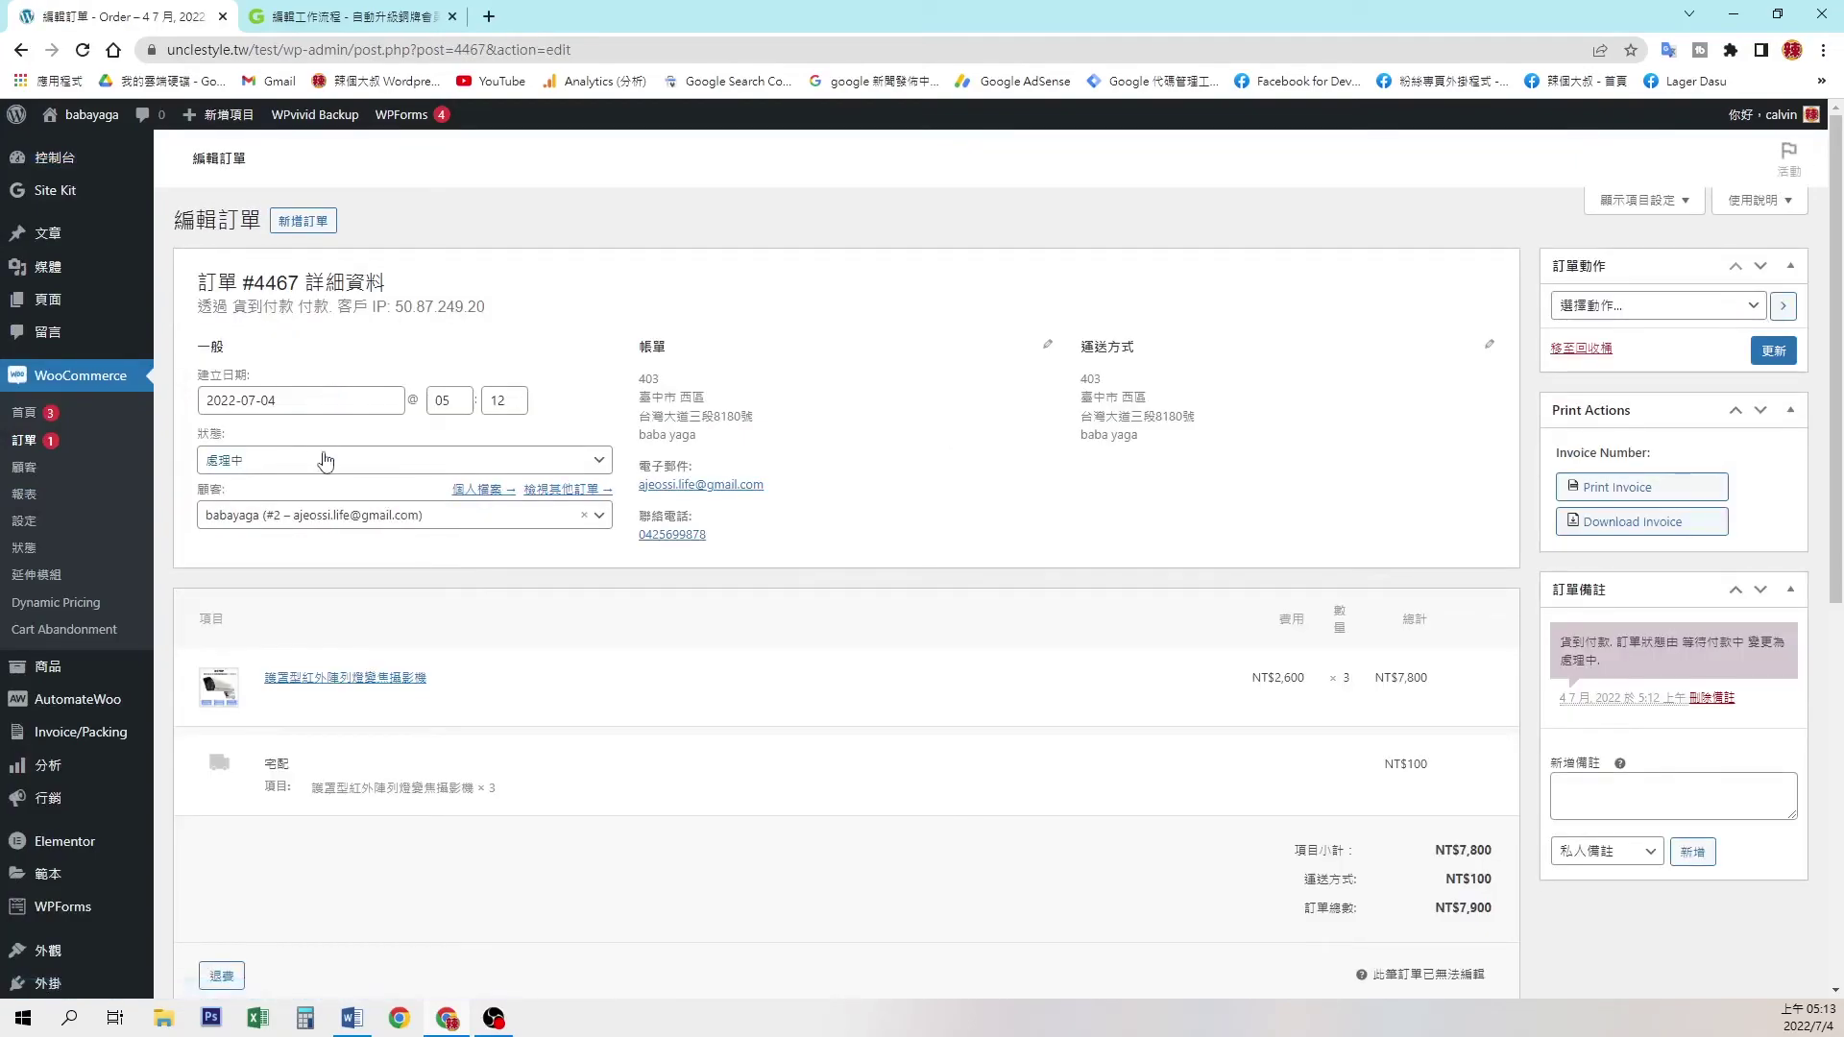
{"action": "left_click", "coordinate": [326, 461]}
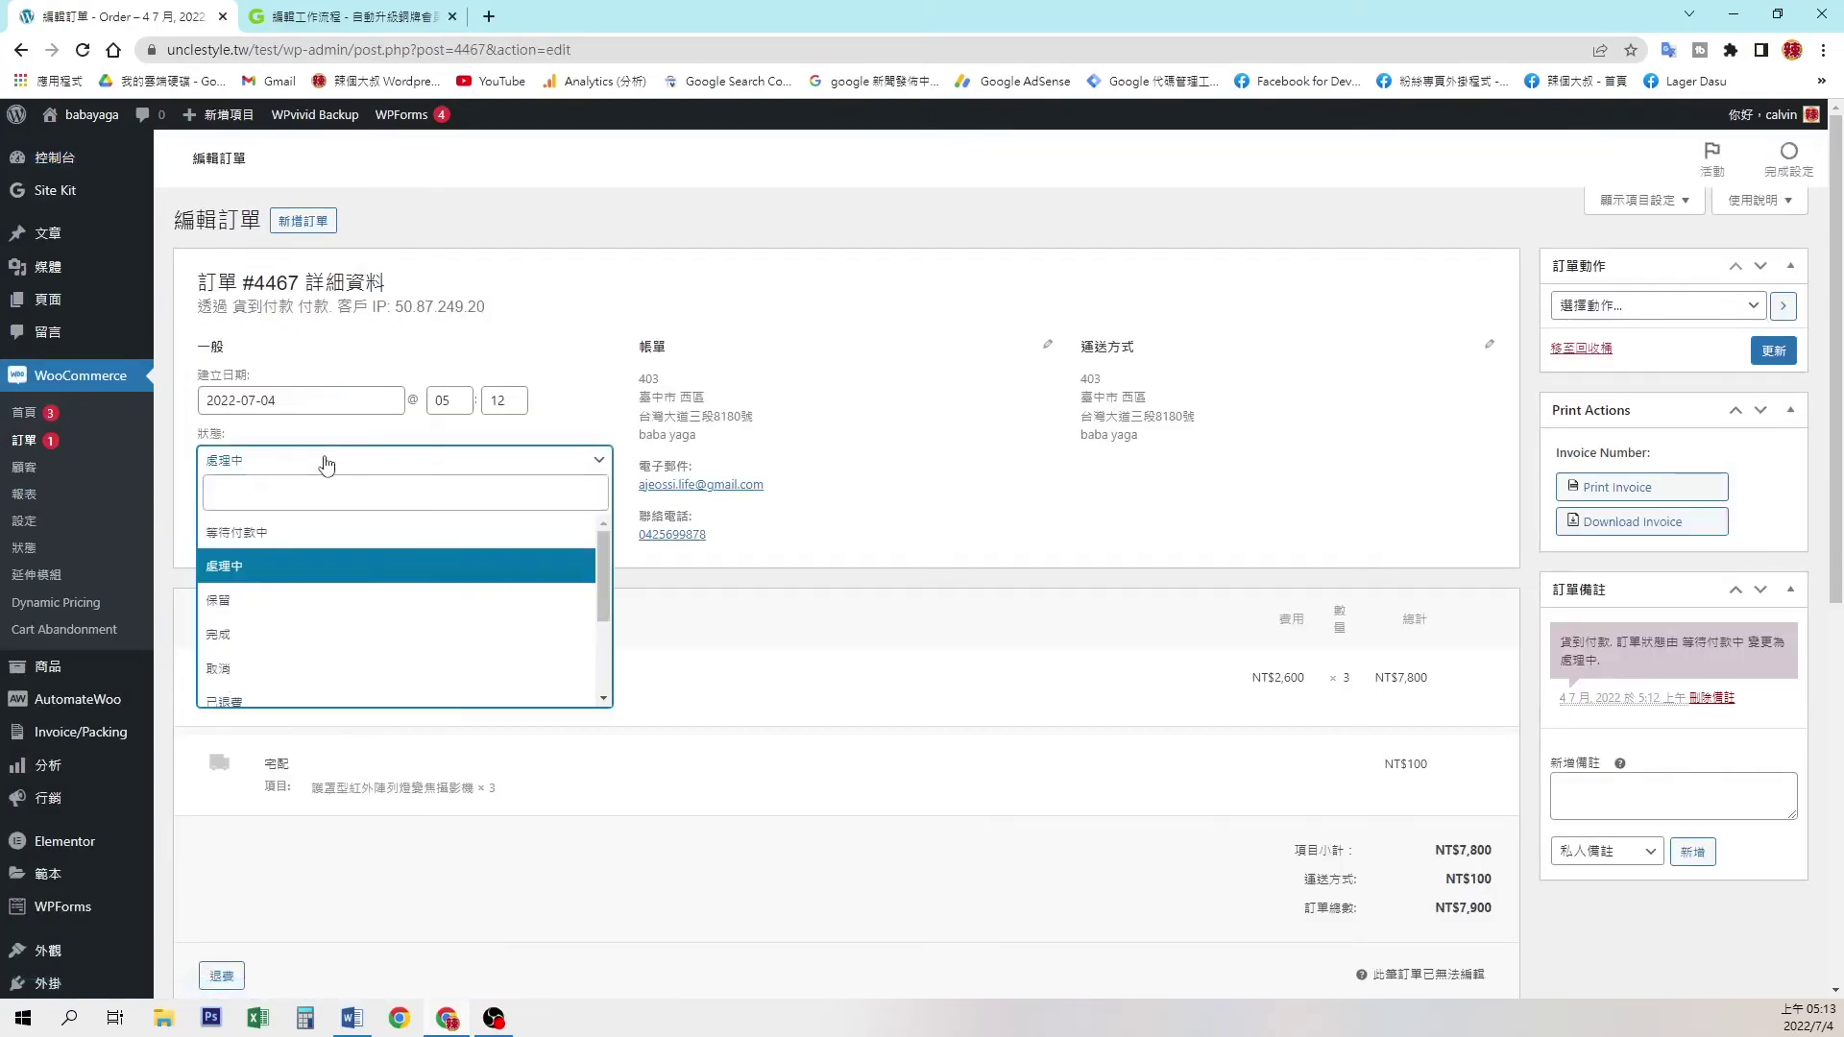
{"action": "left_click", "coordinate": [269, 634]}
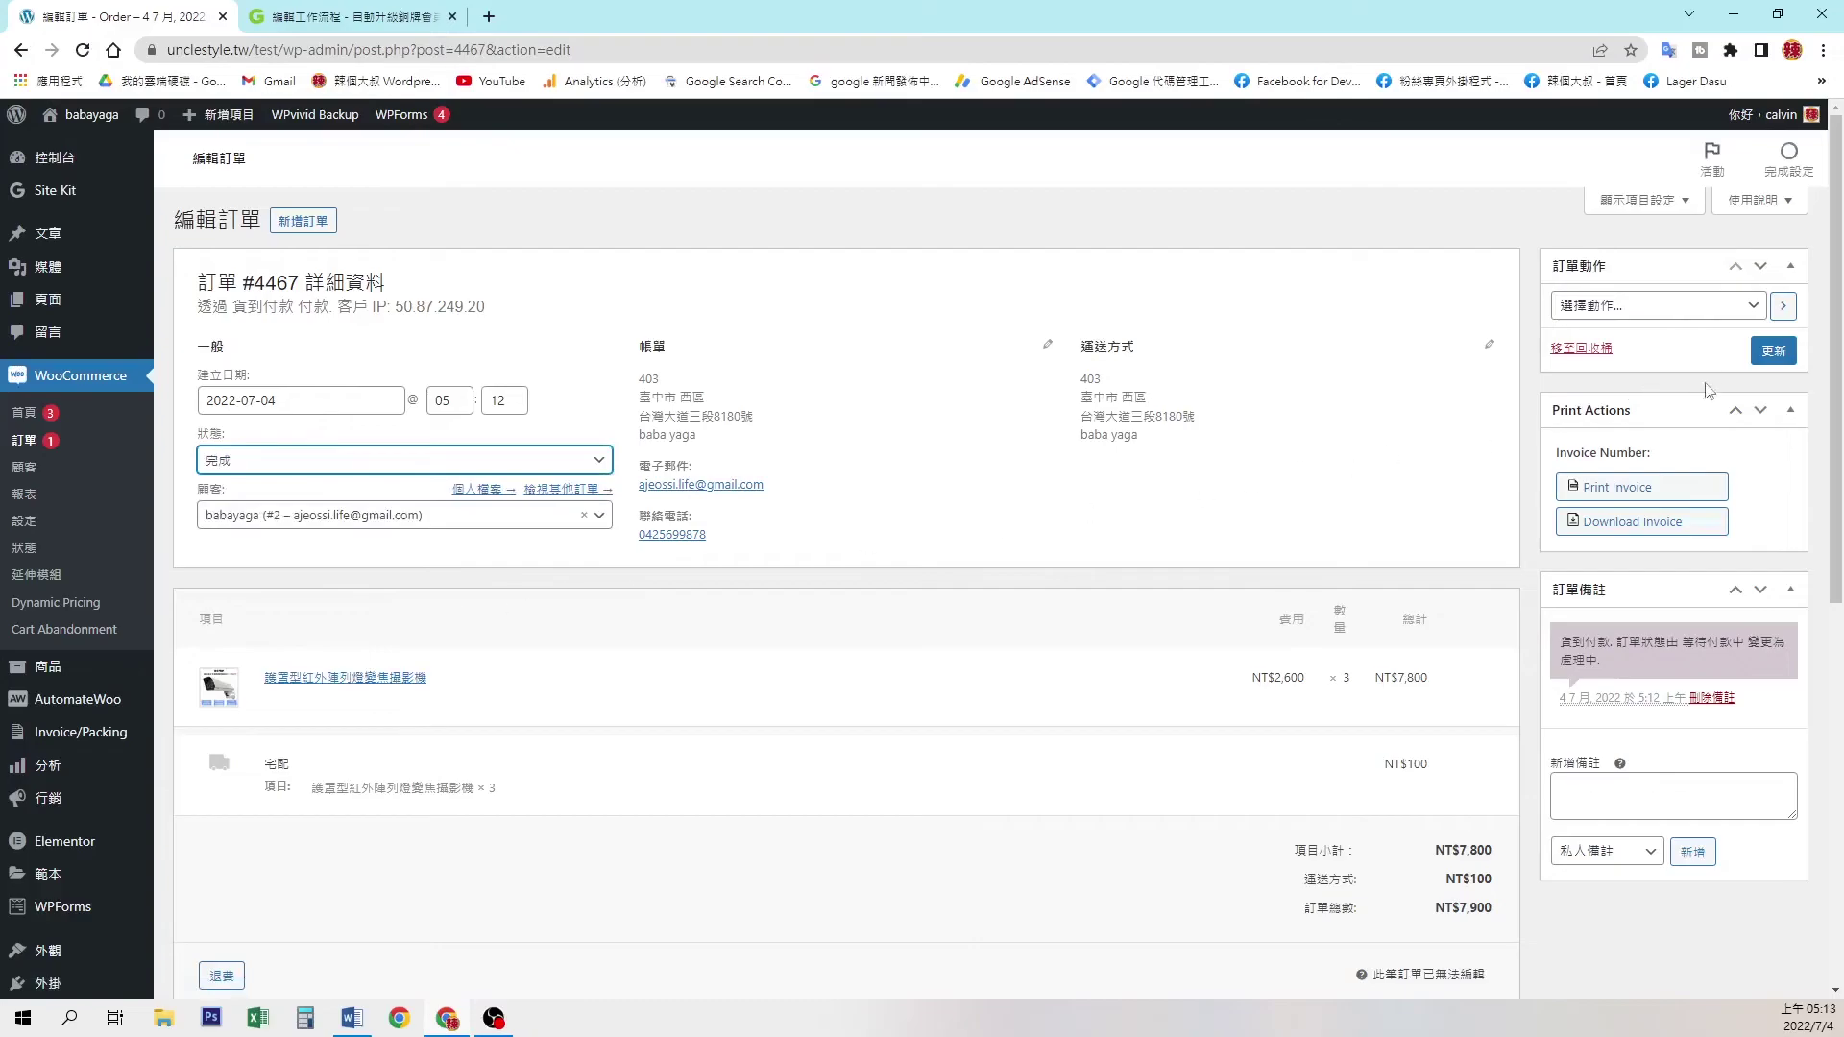
{"action": "left_click", "coordinate": [1788, 357]}
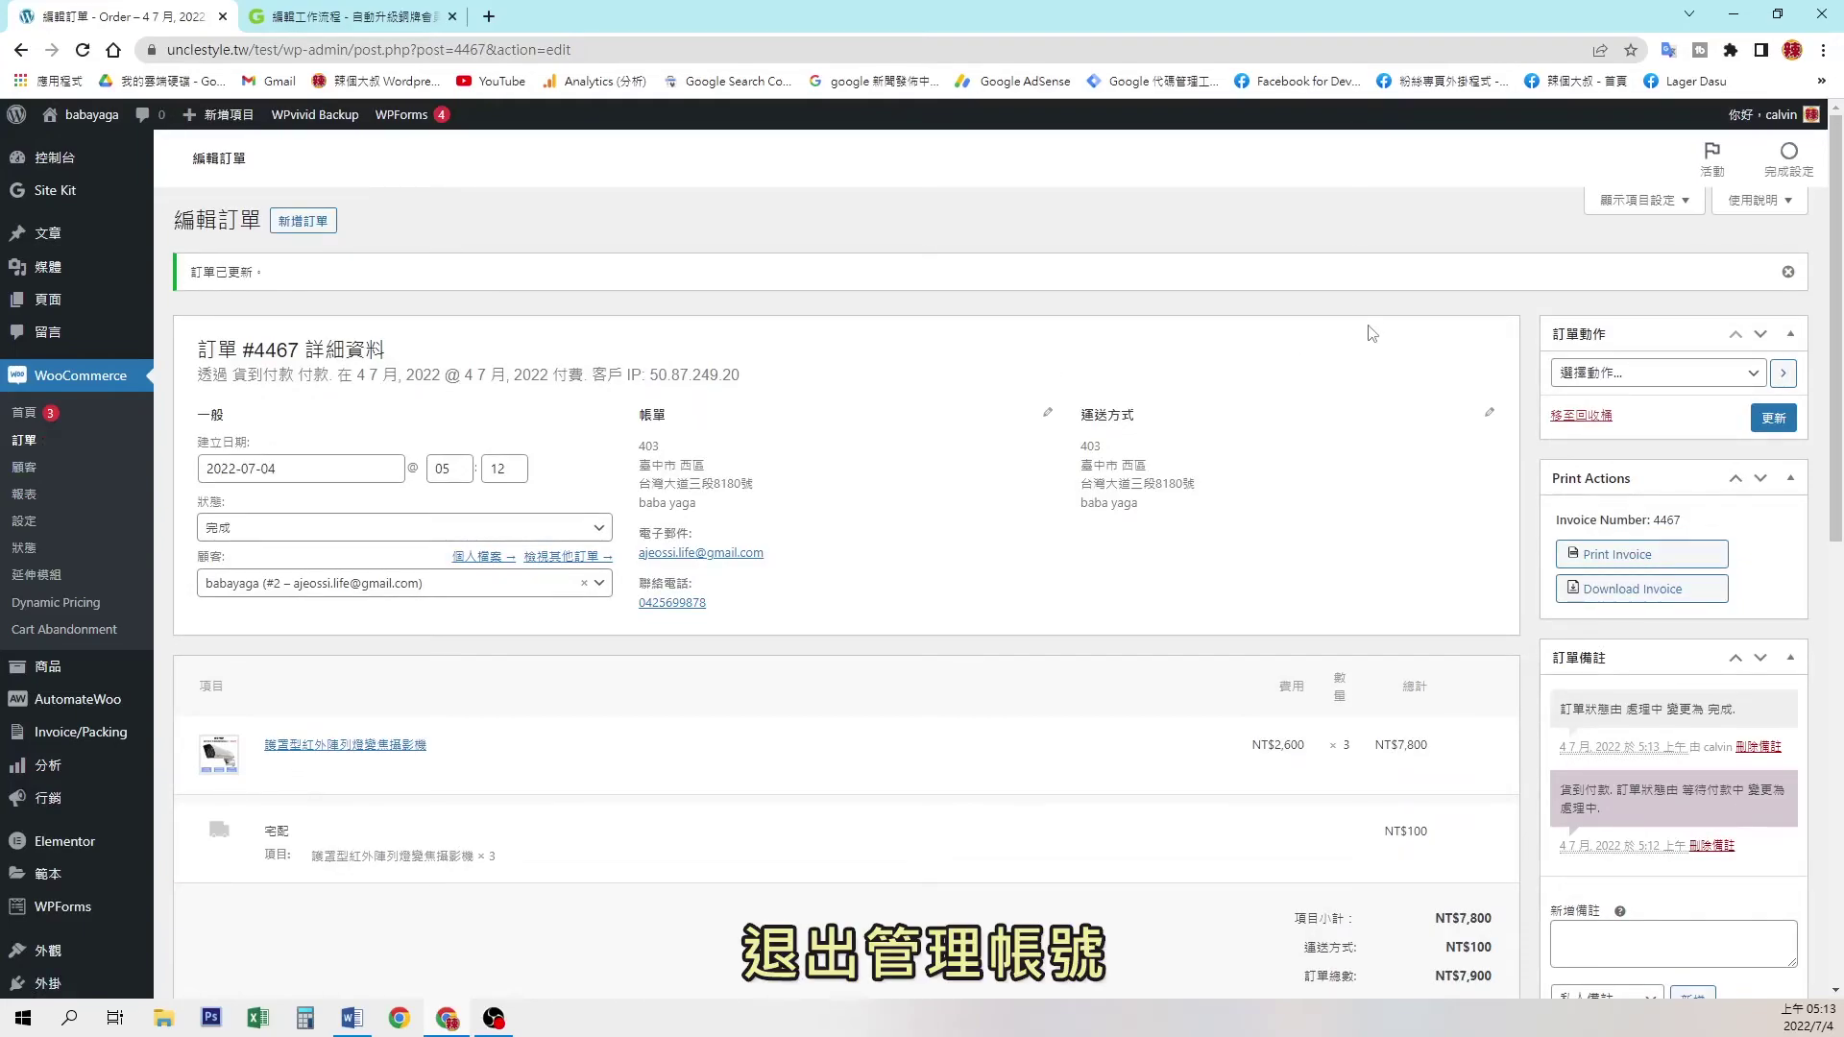
Log out of the administrator account and log in with the test customer's username and account password.
{"action": "mouse_move", "coordinate": [1810, 117]}
{"action": "left_click", "coordinate": [1686, 214]}
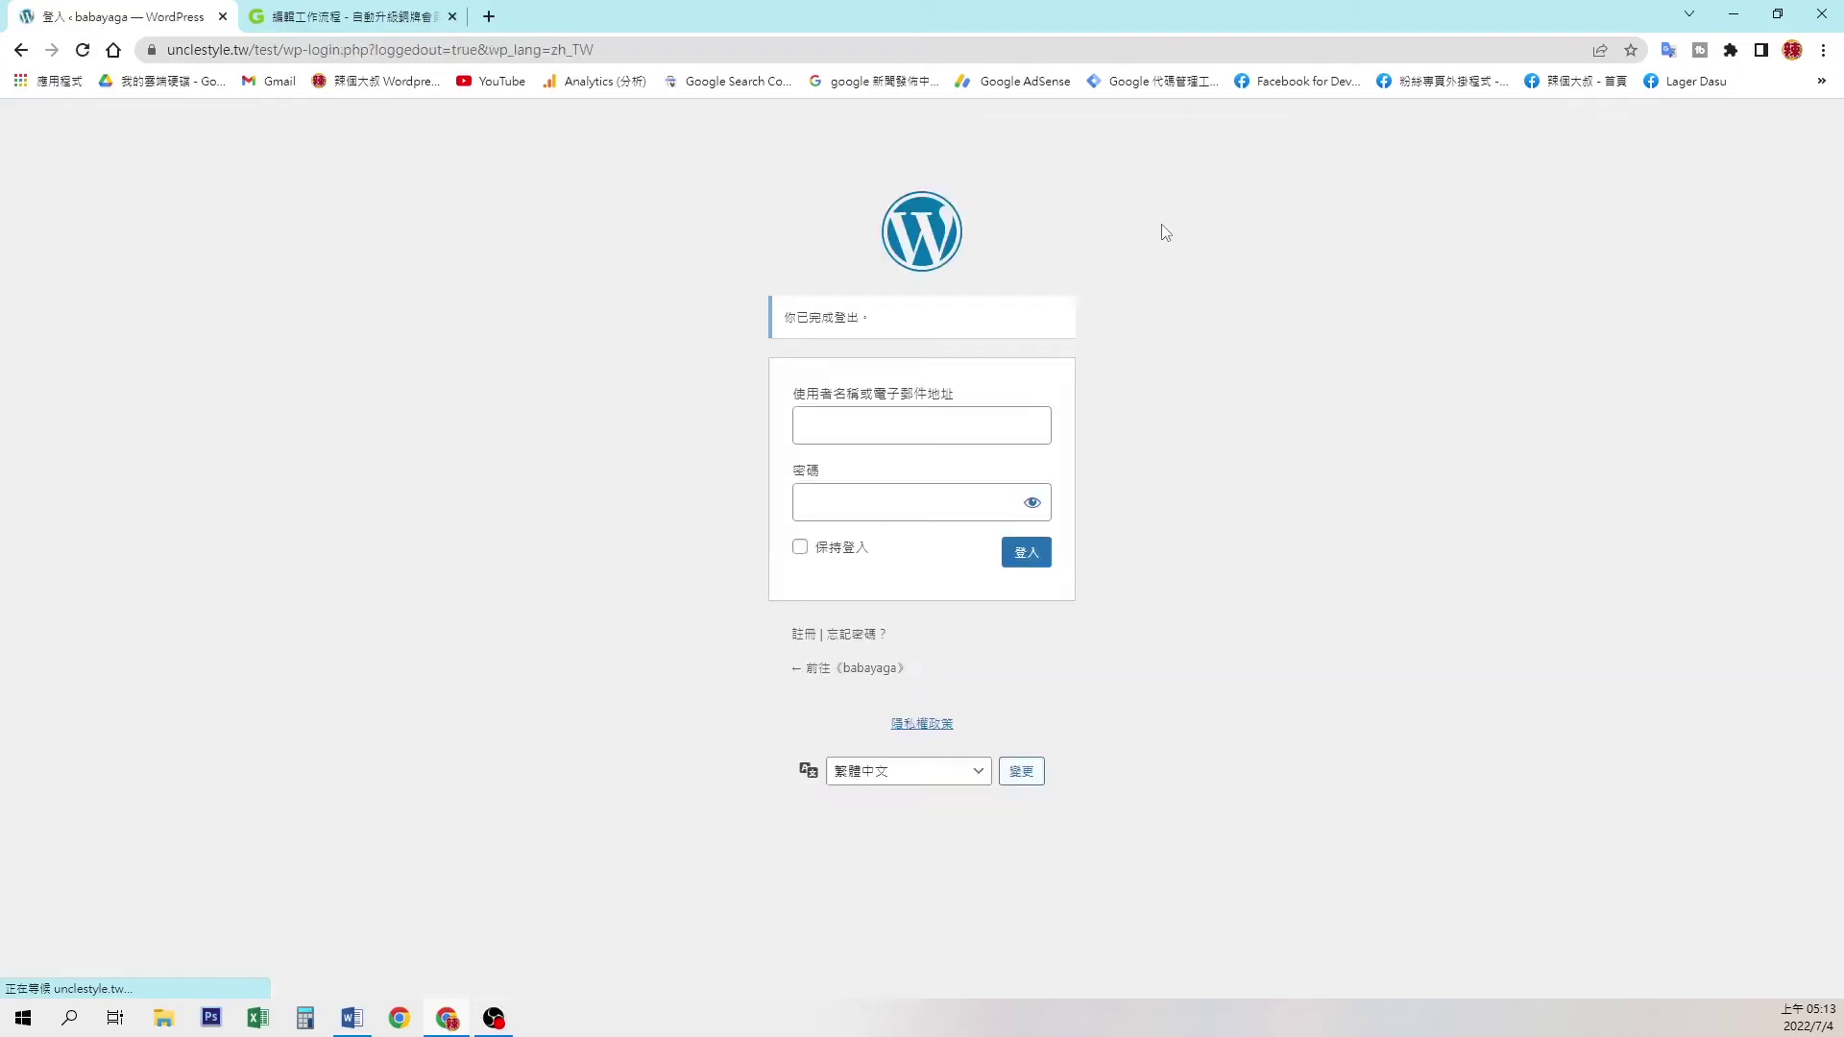
{"action": "type", "text": "babayaga"}
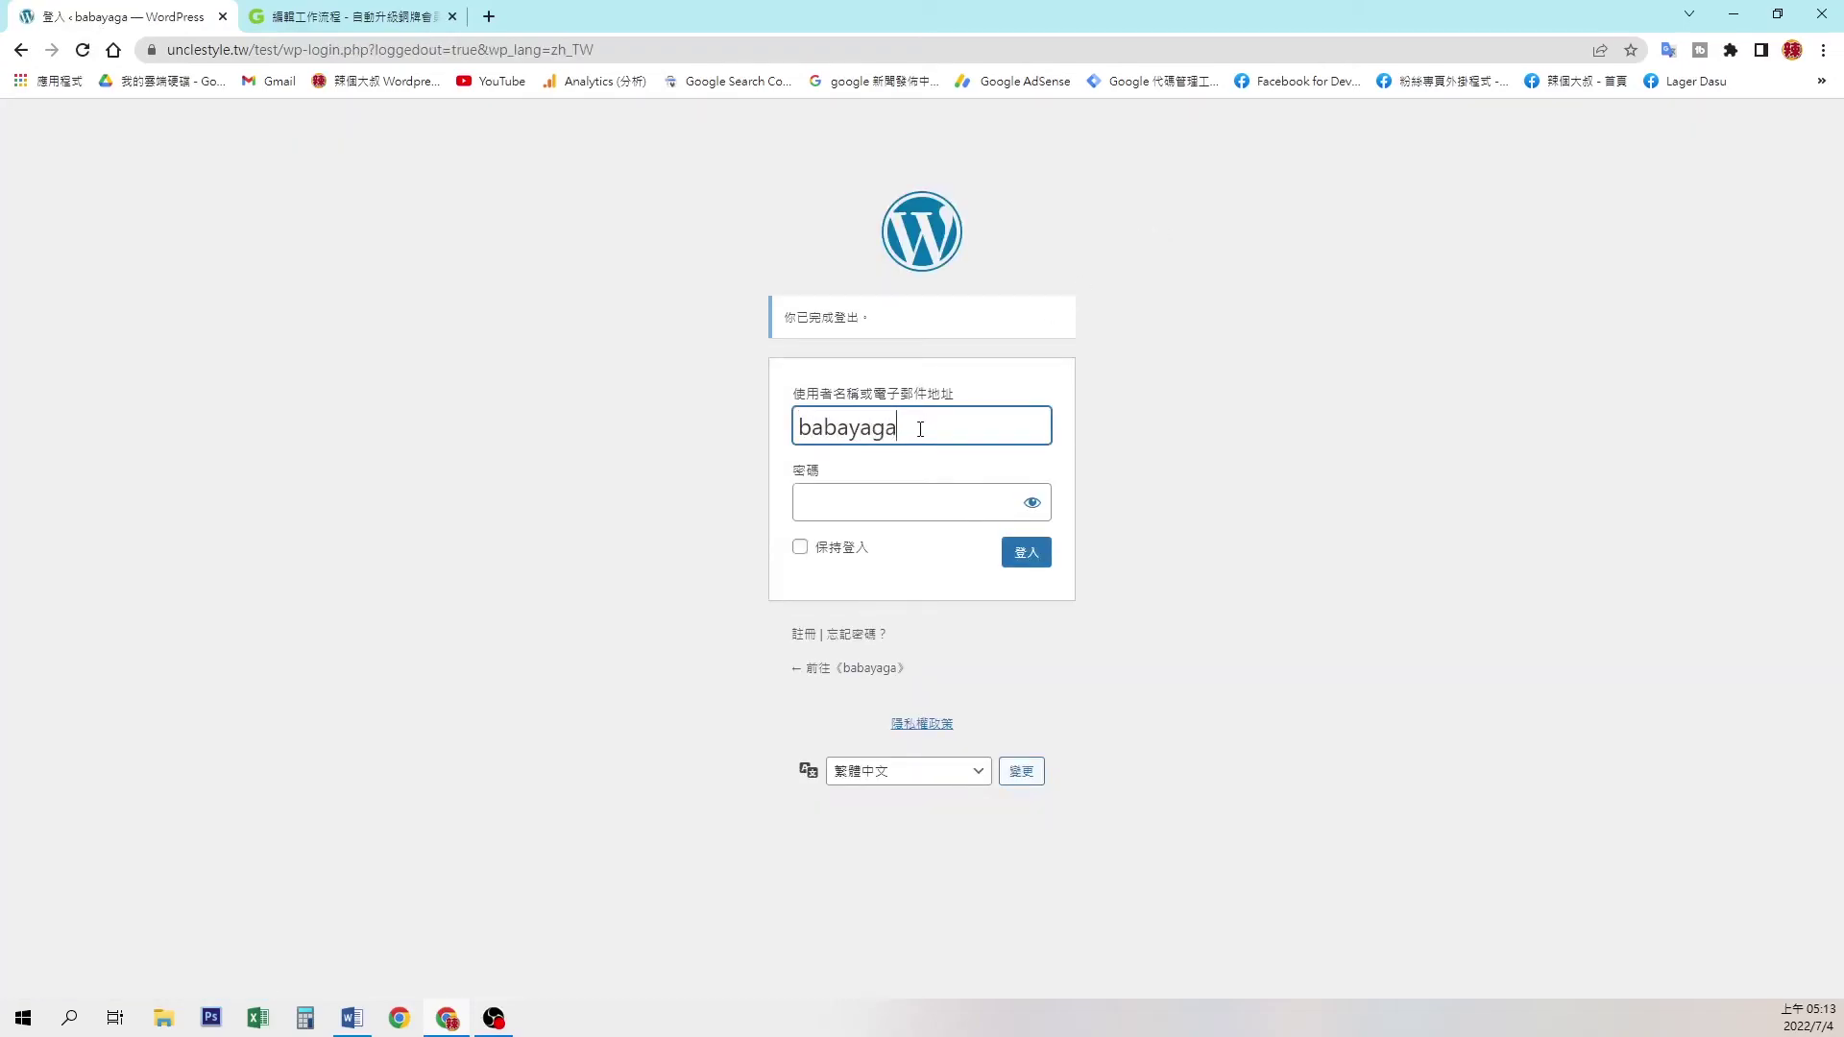
{"action": "left_click", "coordinate": [906, 501]}
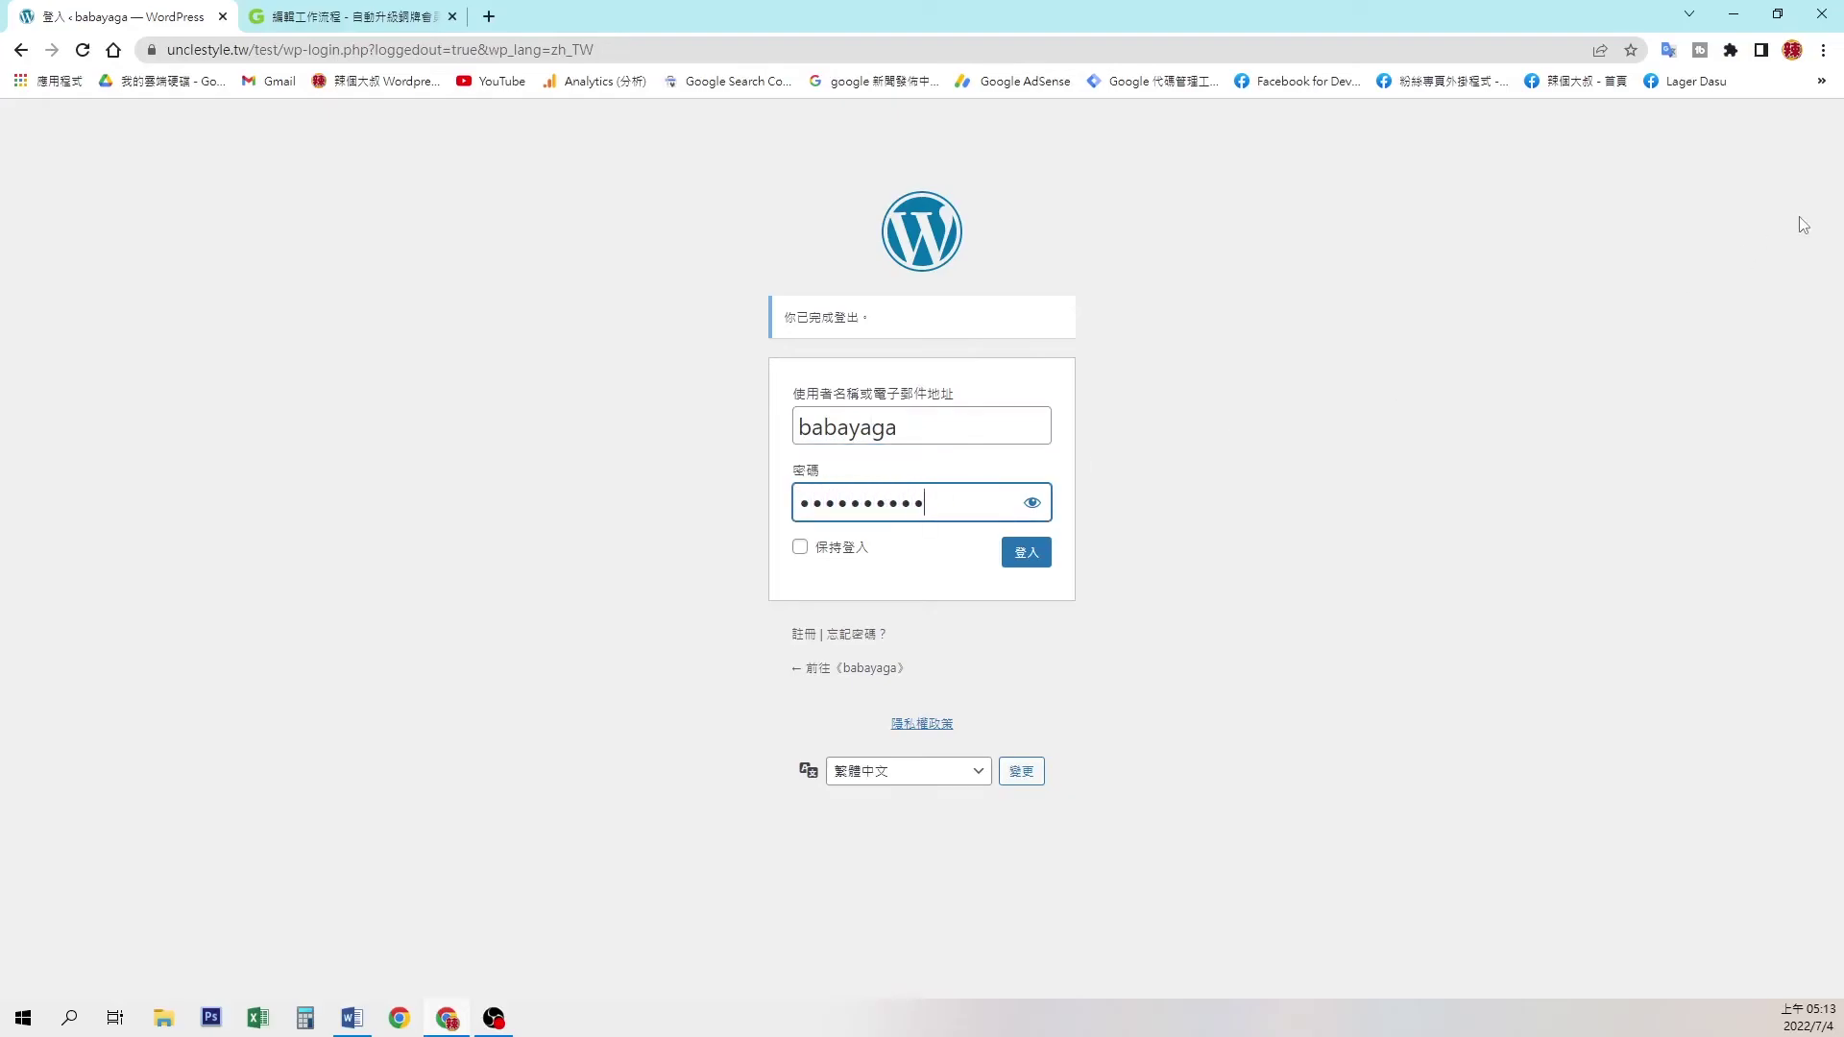
{"action": "left_click", "coordinate": [1023, 552]}
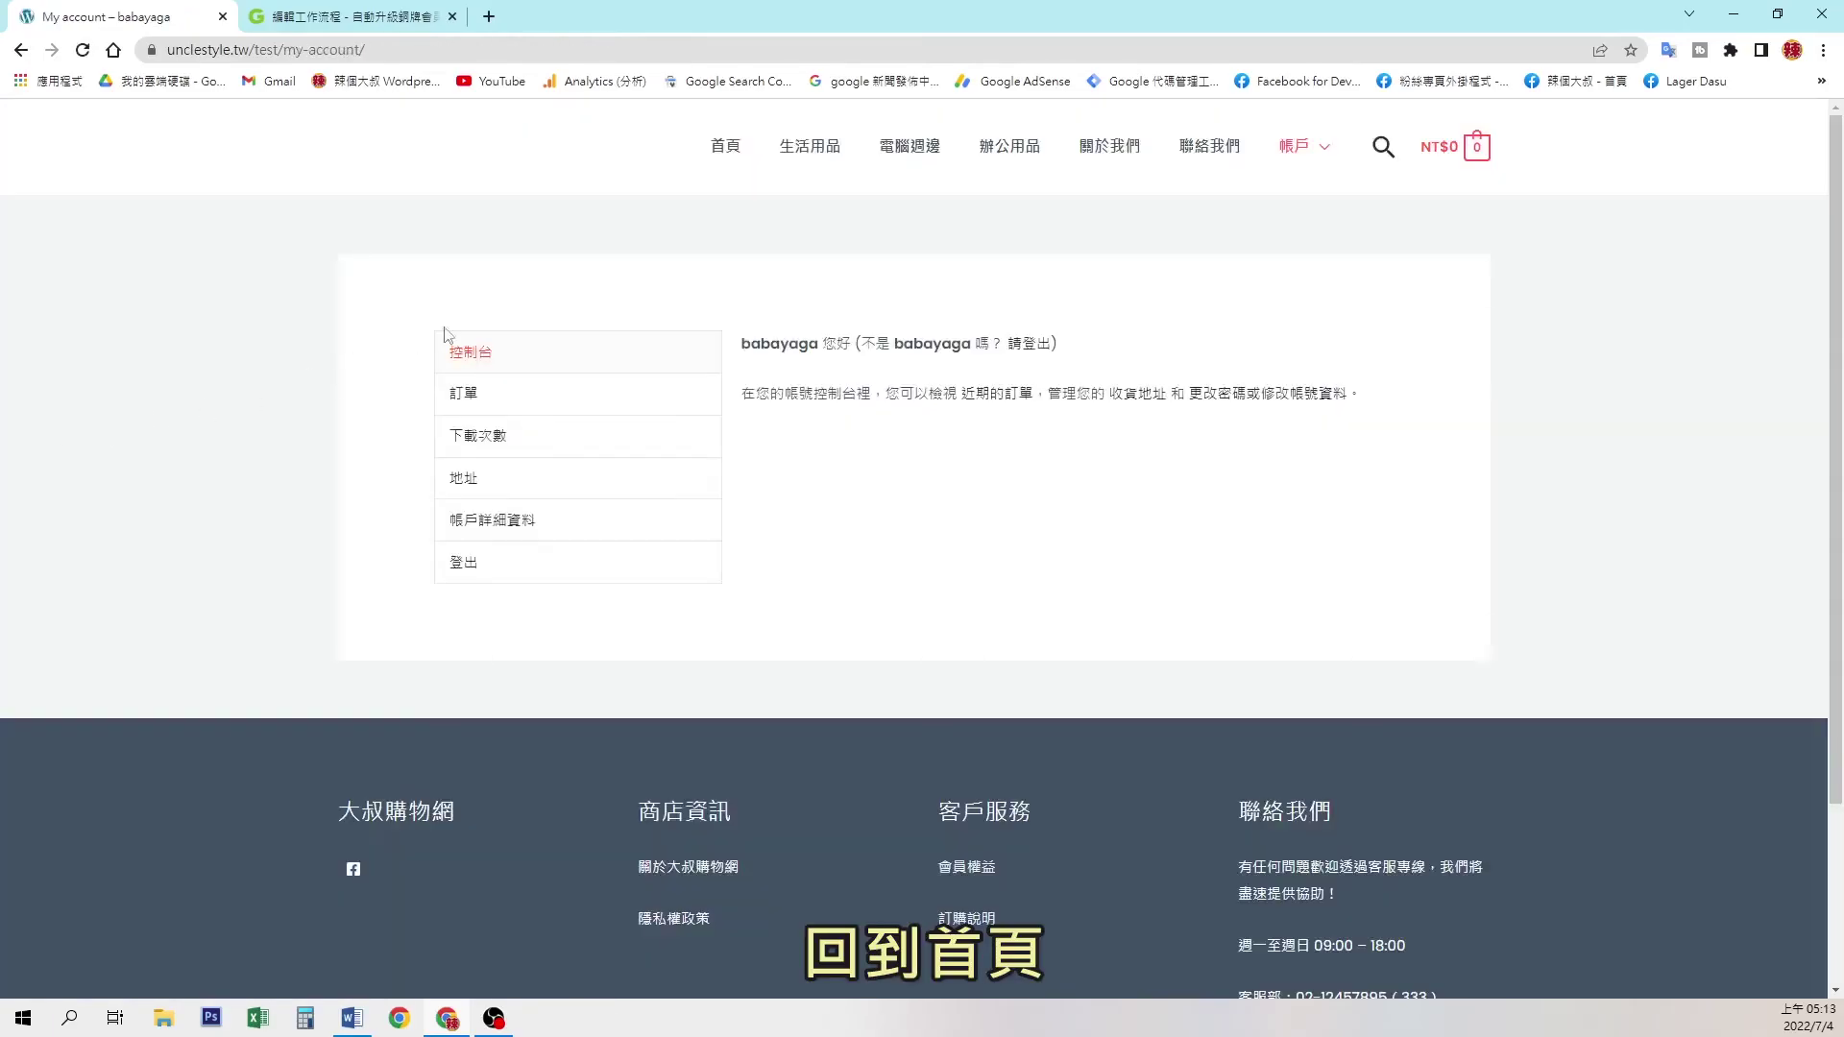
Examine the product prices throughout the store's home page for the member discount, from 新品到貨 to 熱銷商品.
{"action": "left_click", "coordinate": [725, 146]}
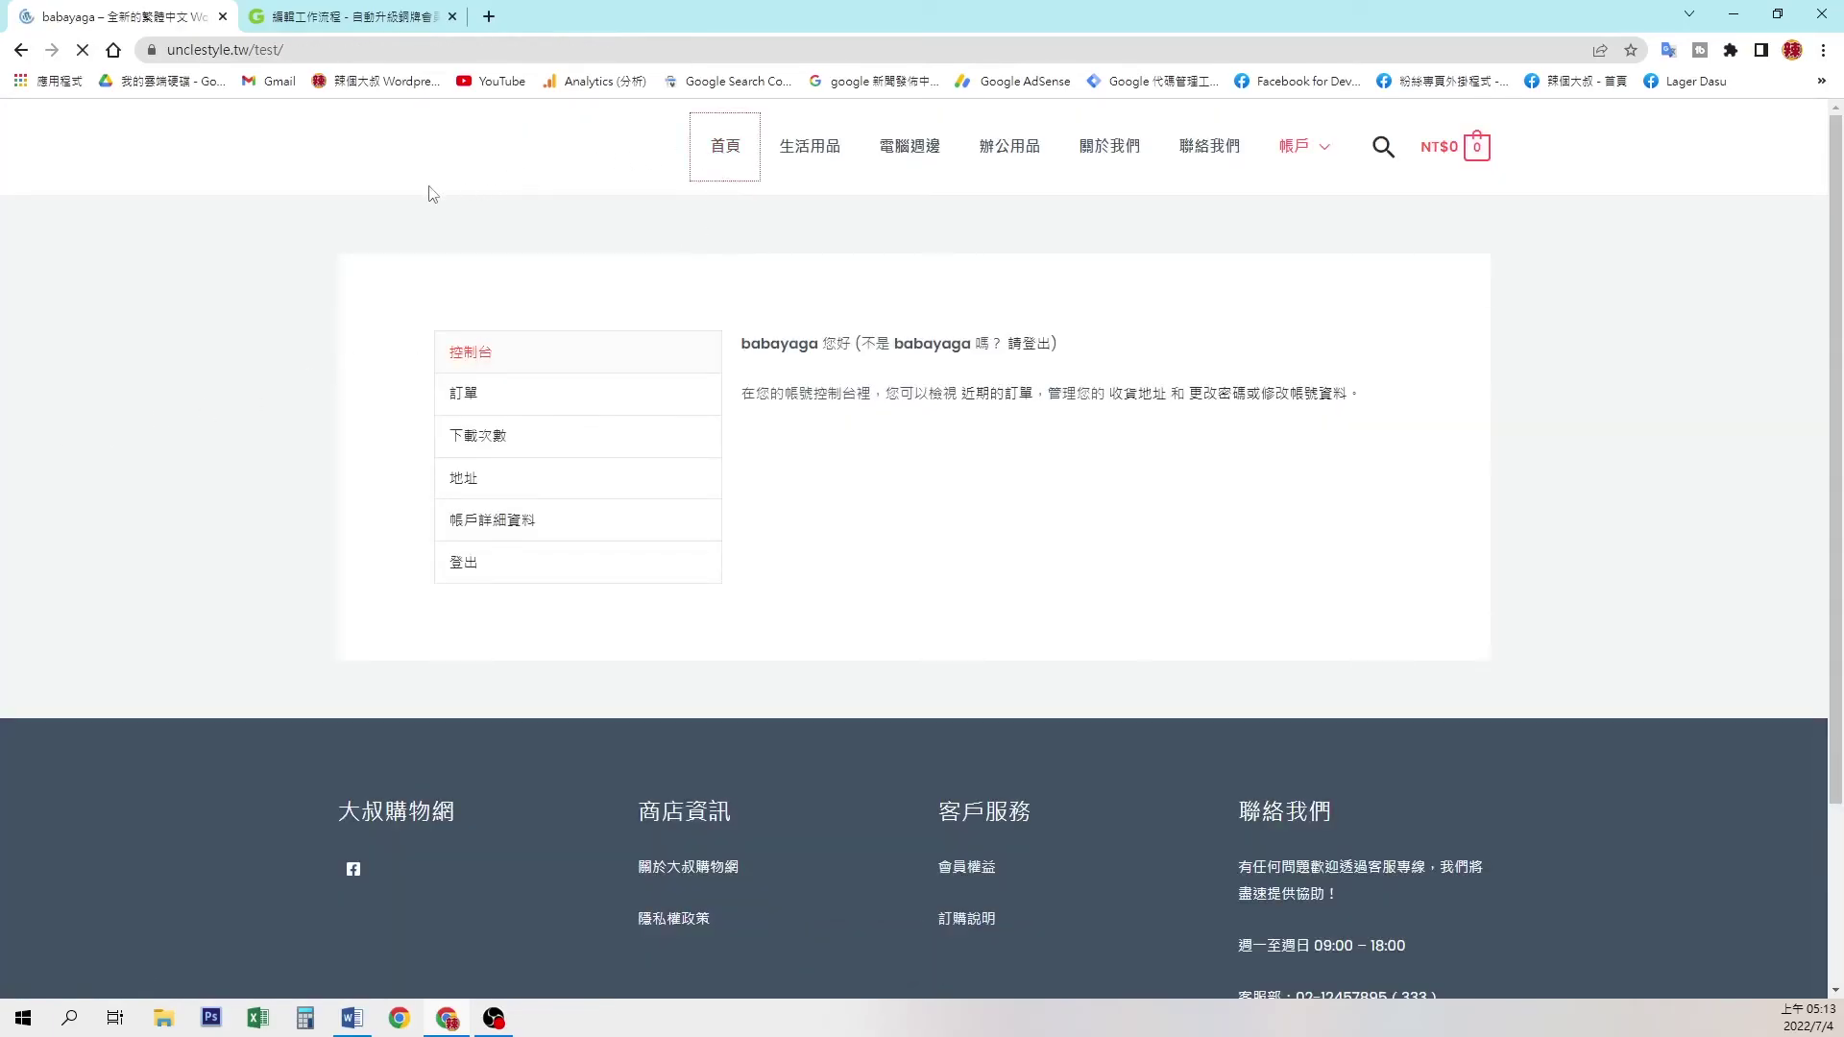
{"action": "scroll", "coordinate": [142, 560], "scroll_direction": "down", "scroll_amount": 7}
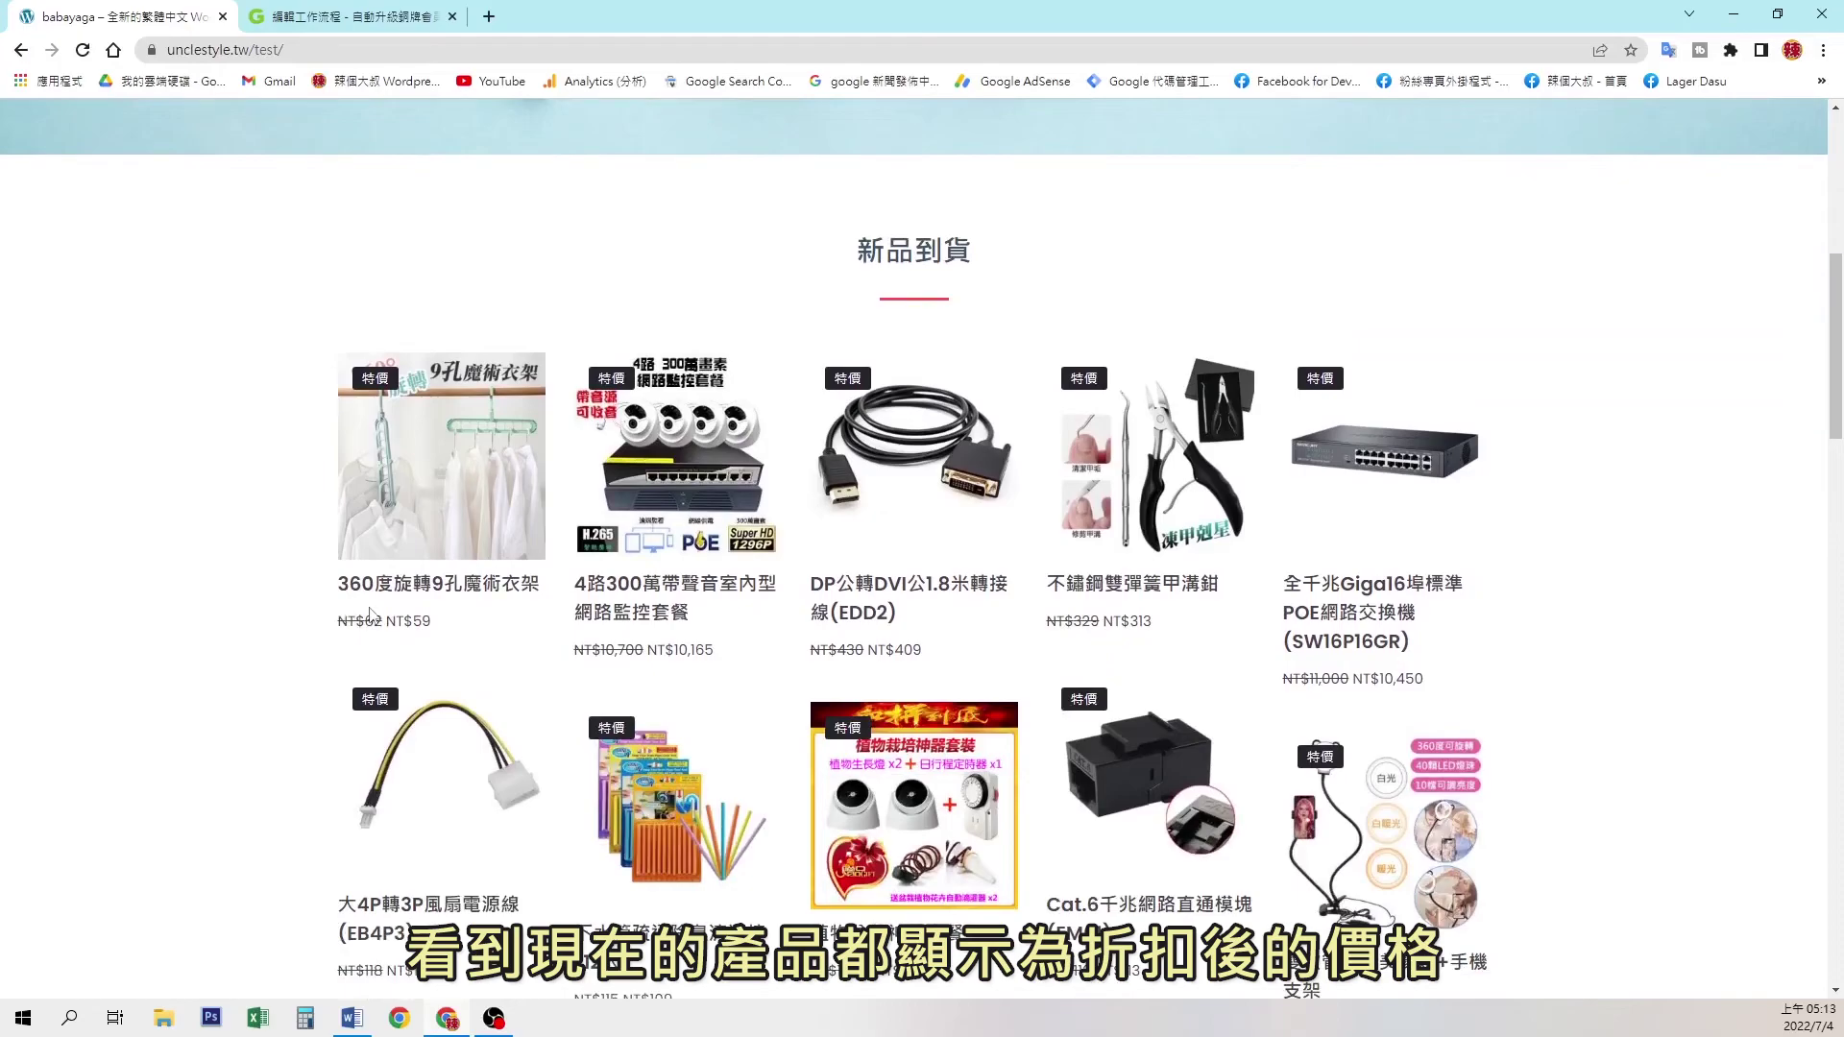
{"action": "scroll", "coordinate": [1143, 659], "scroll_direction": "down", "scroll_amount": 1}
{"action": "scroll", "coordinate": [1143, 659], "scroll_direction": "down", "scroll_amount": 2}
{"action": "scroll", "coordinate": [876, 737], "scroll_direction": "down", "scroll_amount": 3}
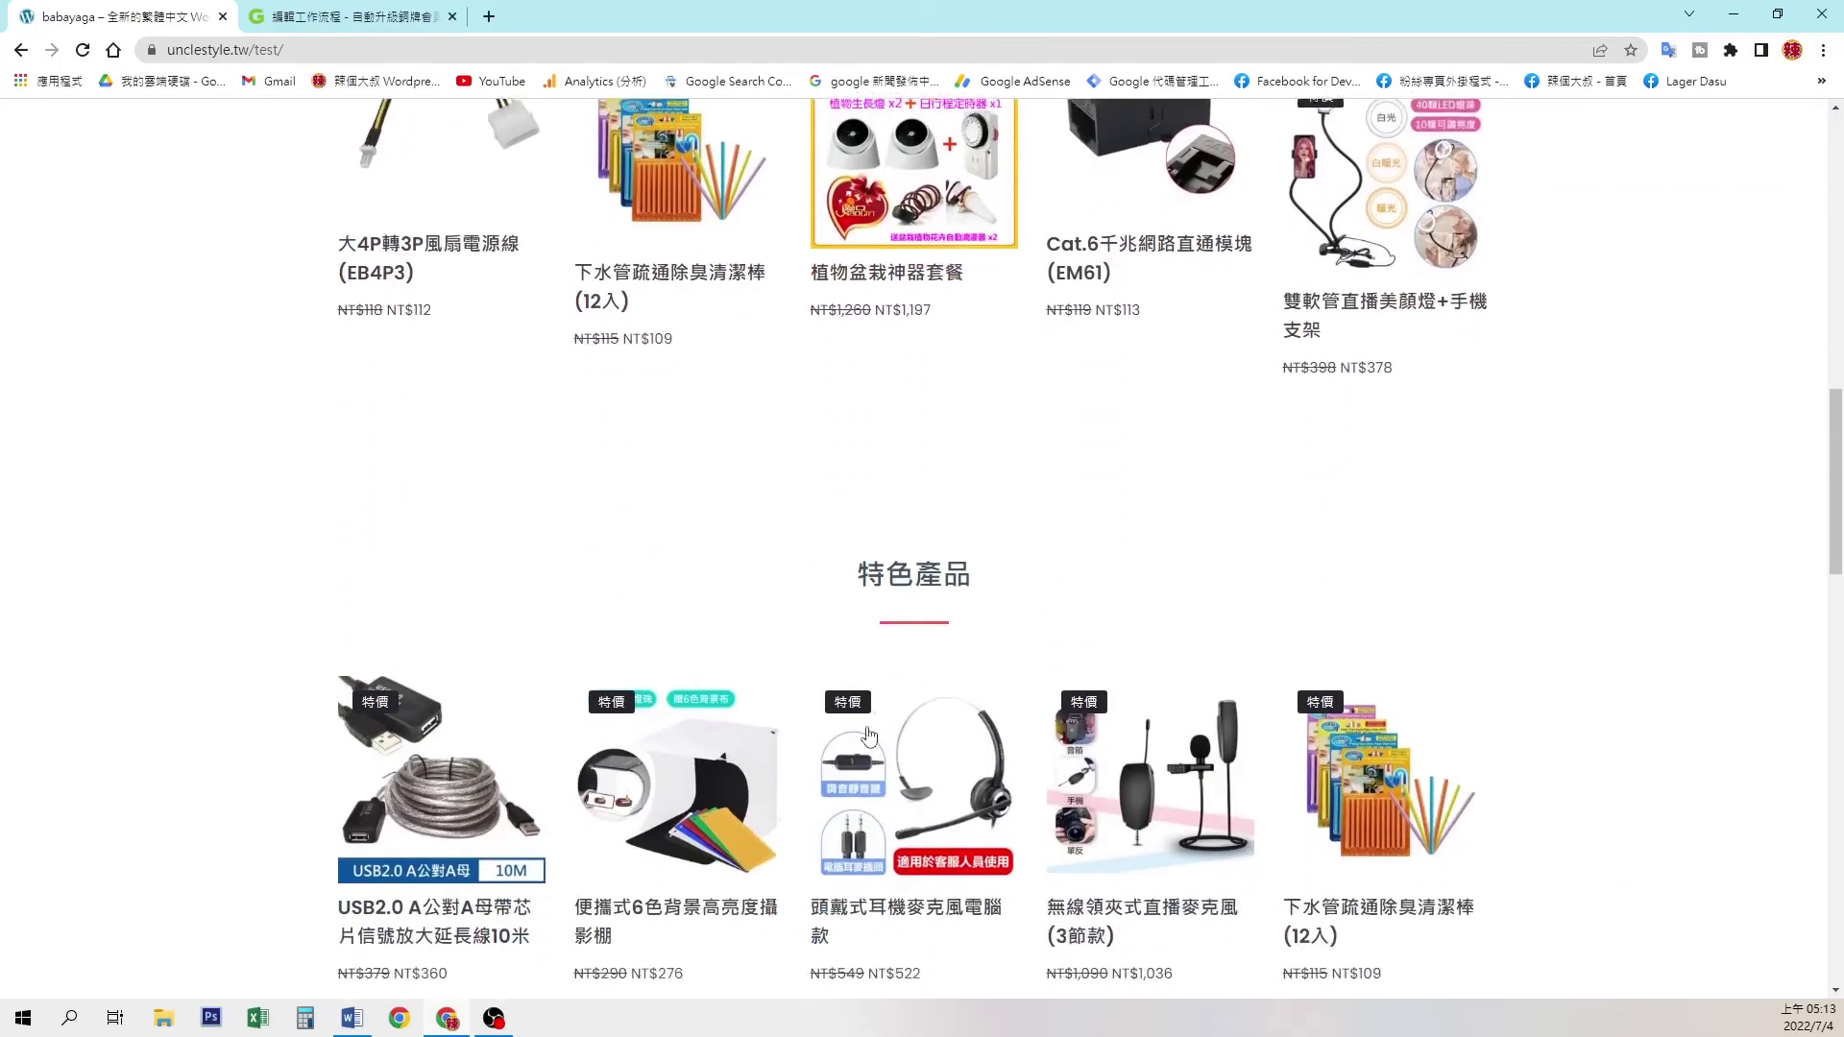
{"action": "scroll", "coordinate": [876, 738], "scroll_direction": "down", "scroll_amount": 8}
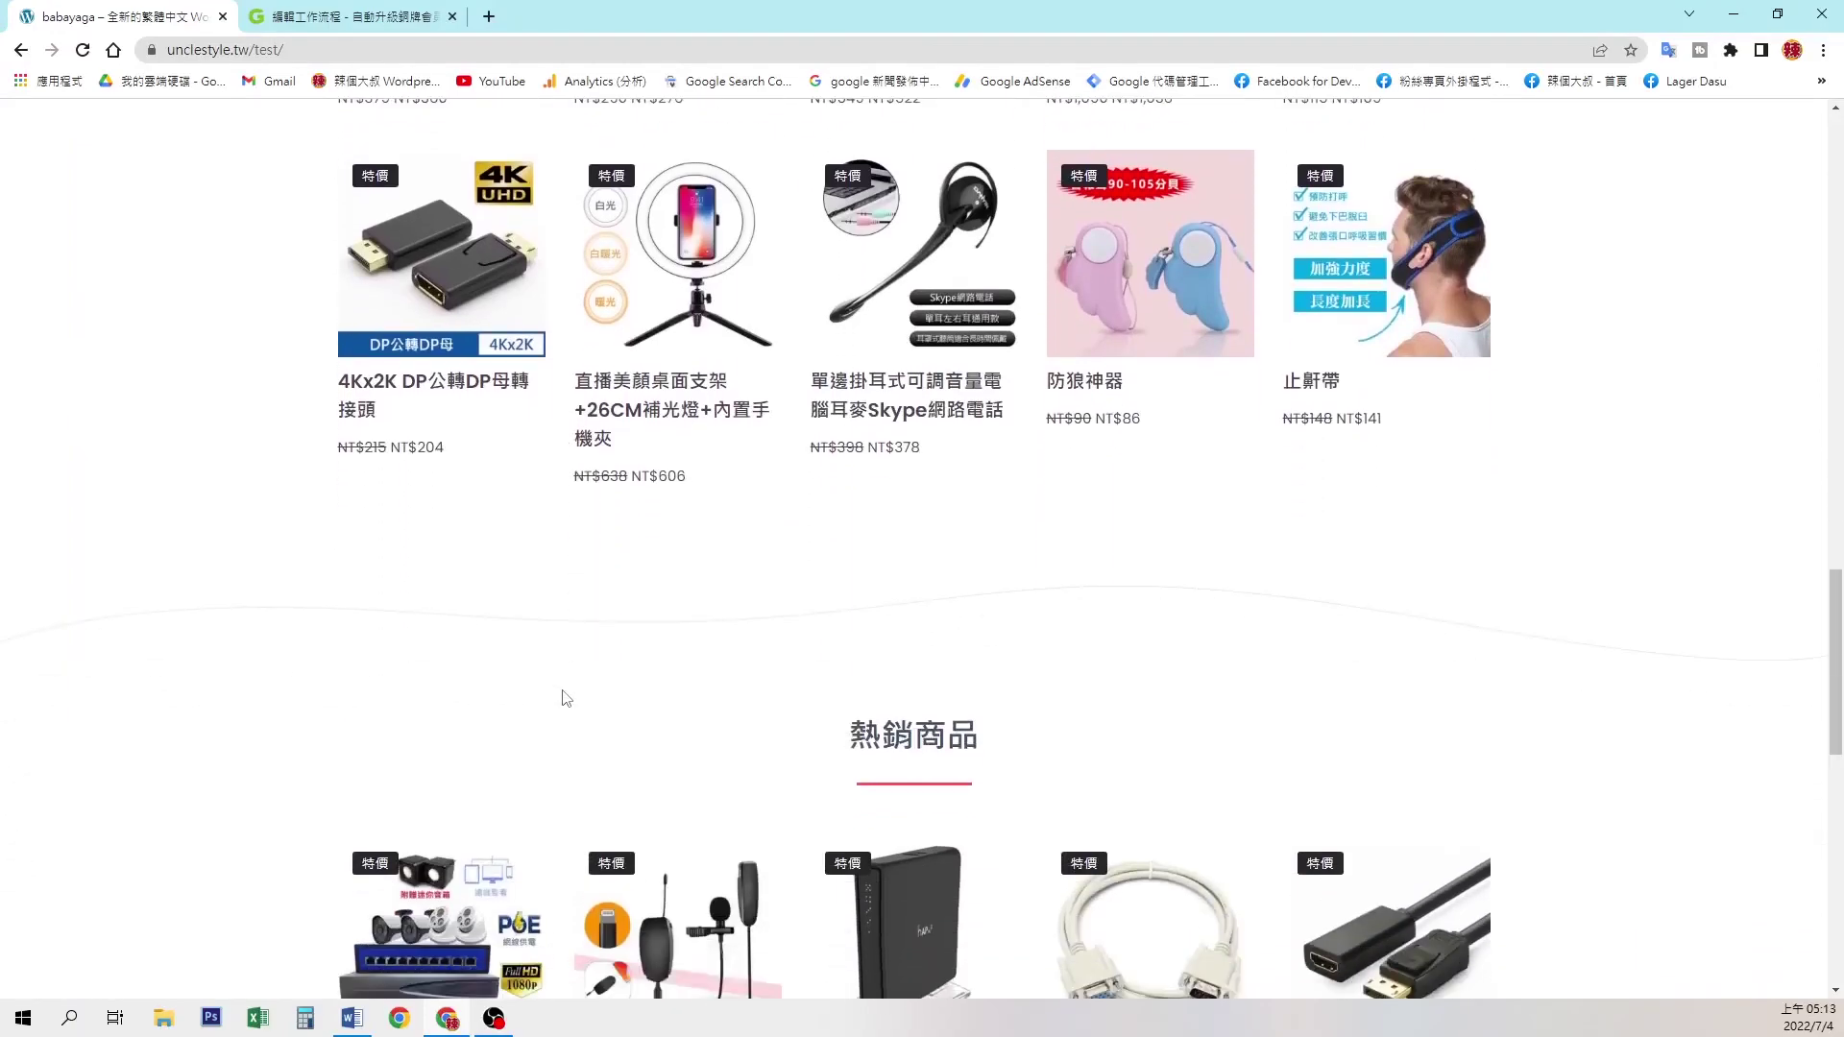
{"action": "scroll", "coordinate": [566, 698], "scroll_direction": "down", "scroll_amount": 8}
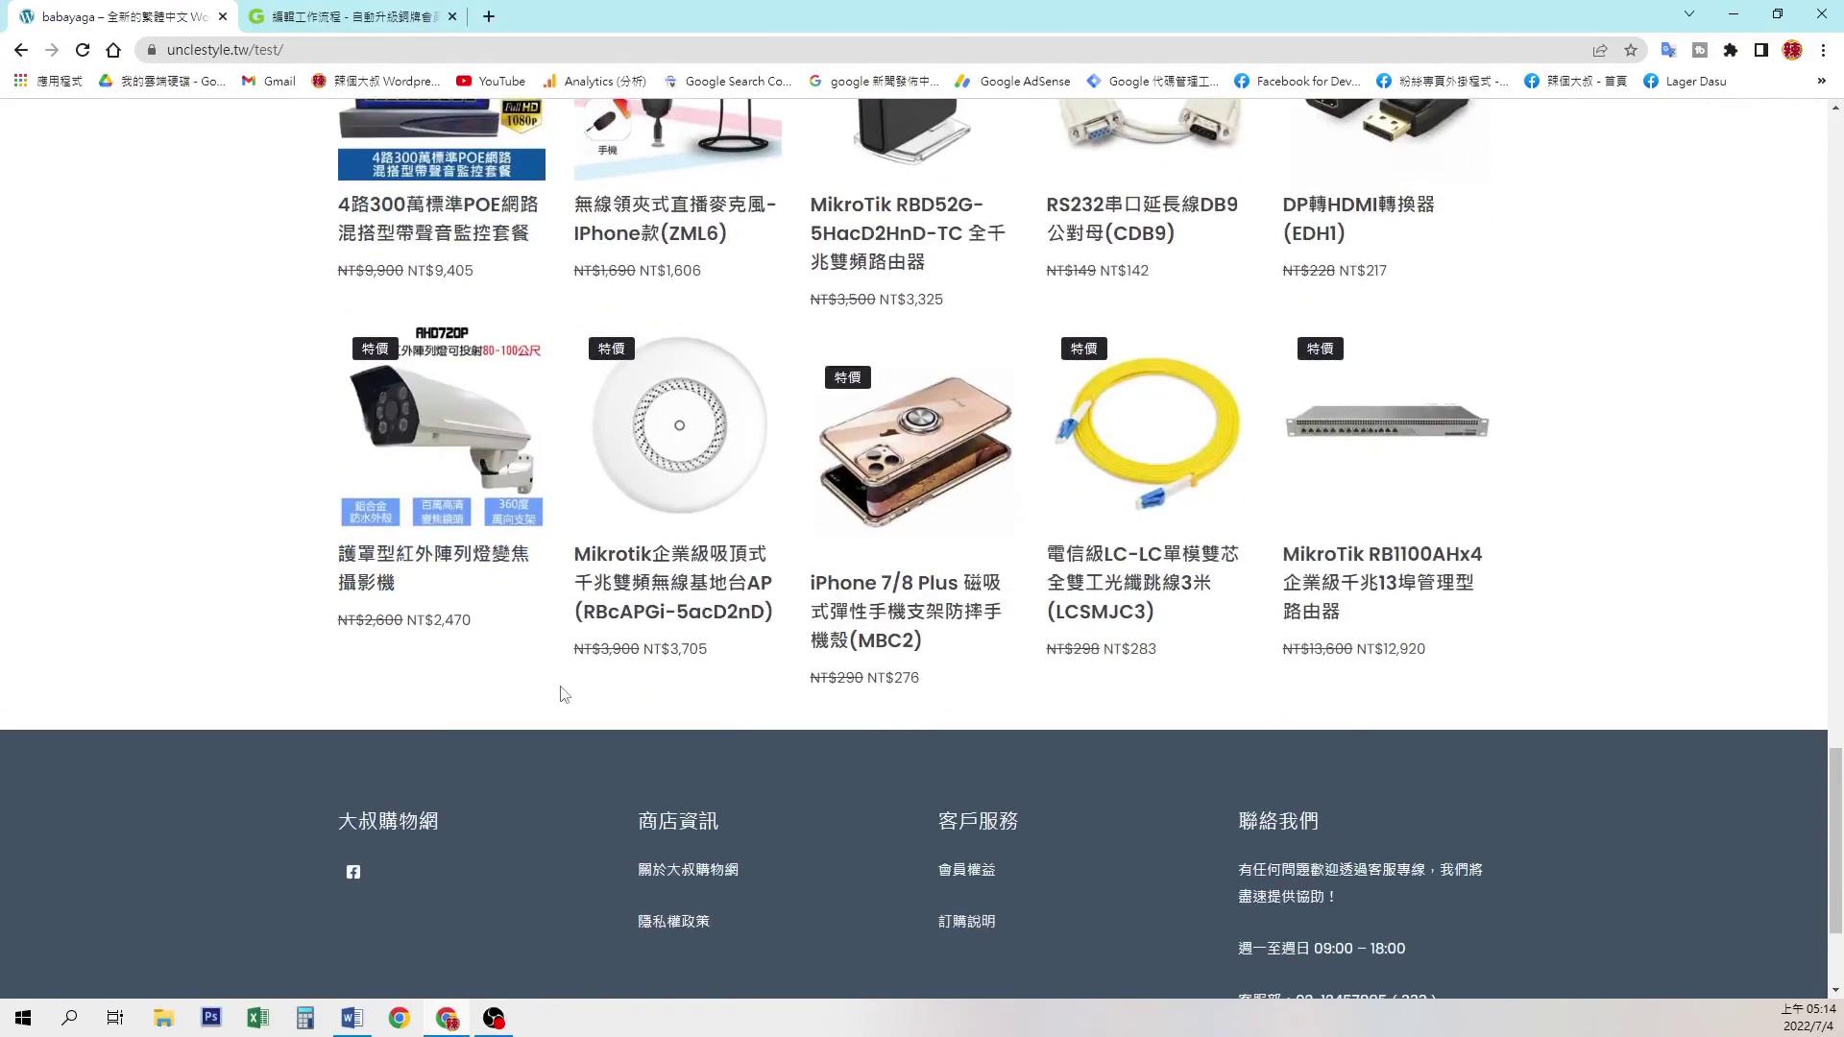